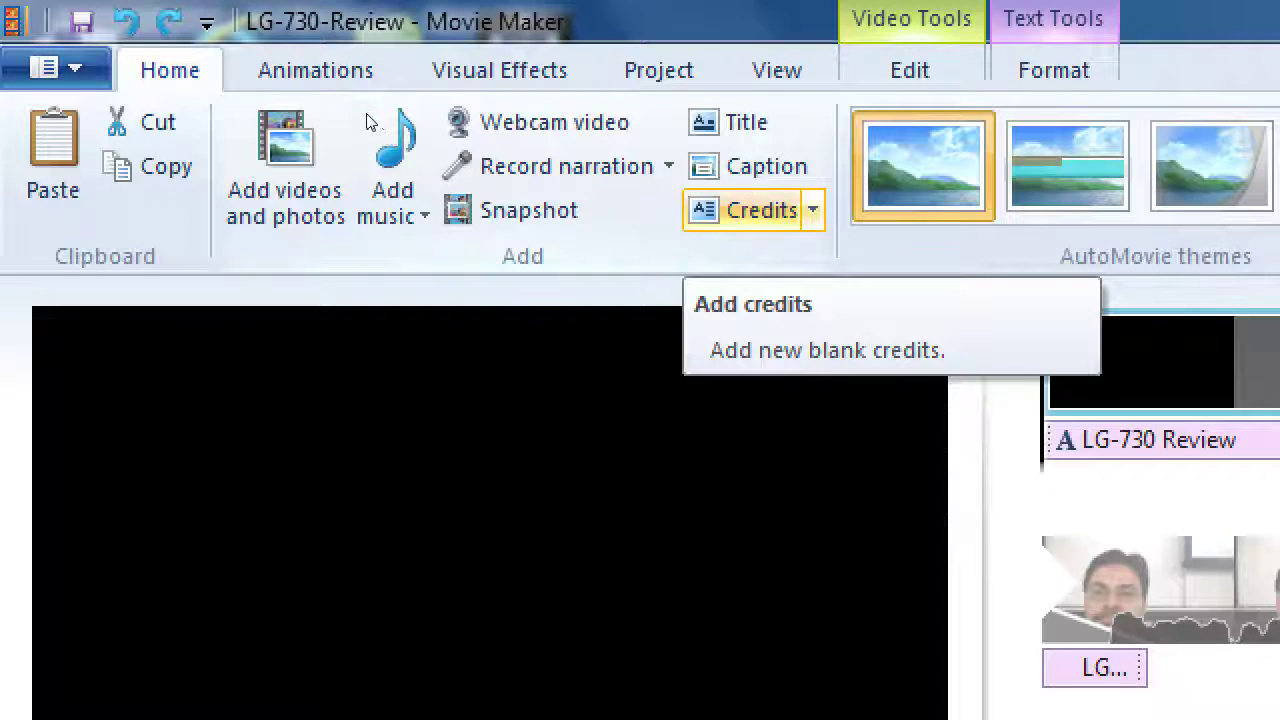
Step: Browse the credit types list and close it without adding a credit
{"action": "key", "text": "Down"}
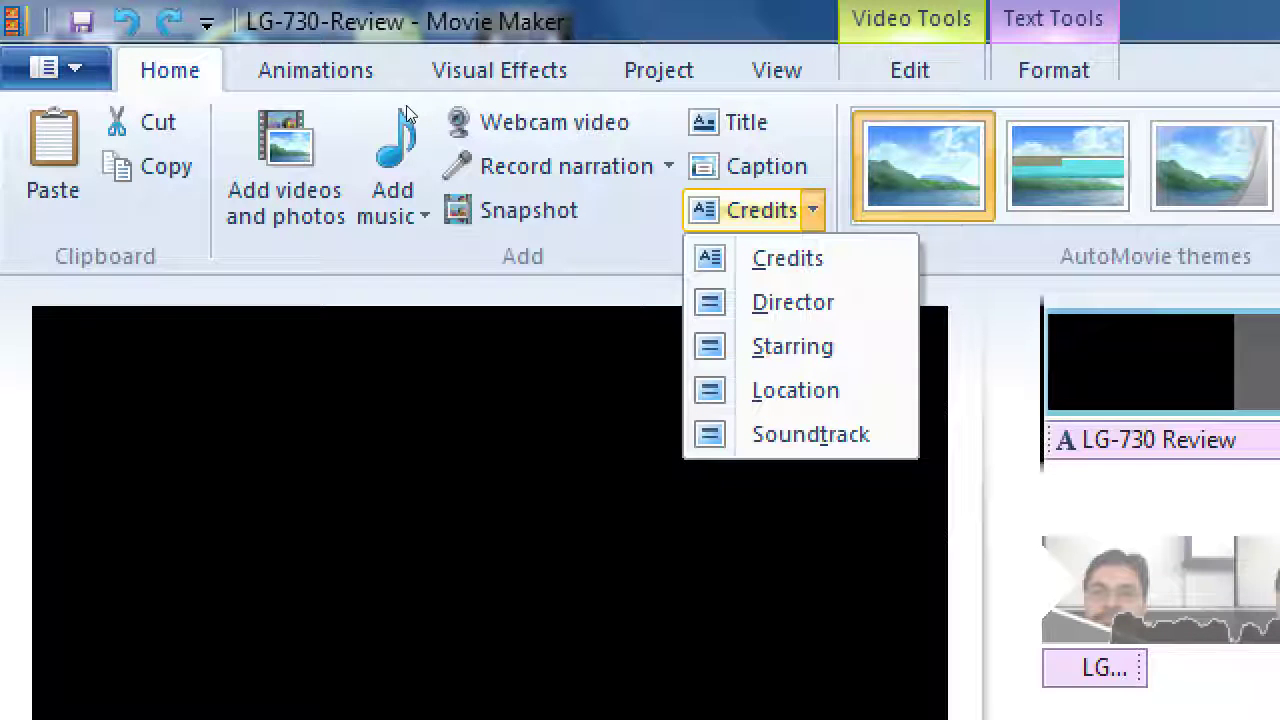
{"action": "key", "text": "Down"}
{"action": "key", "text": "Down"}
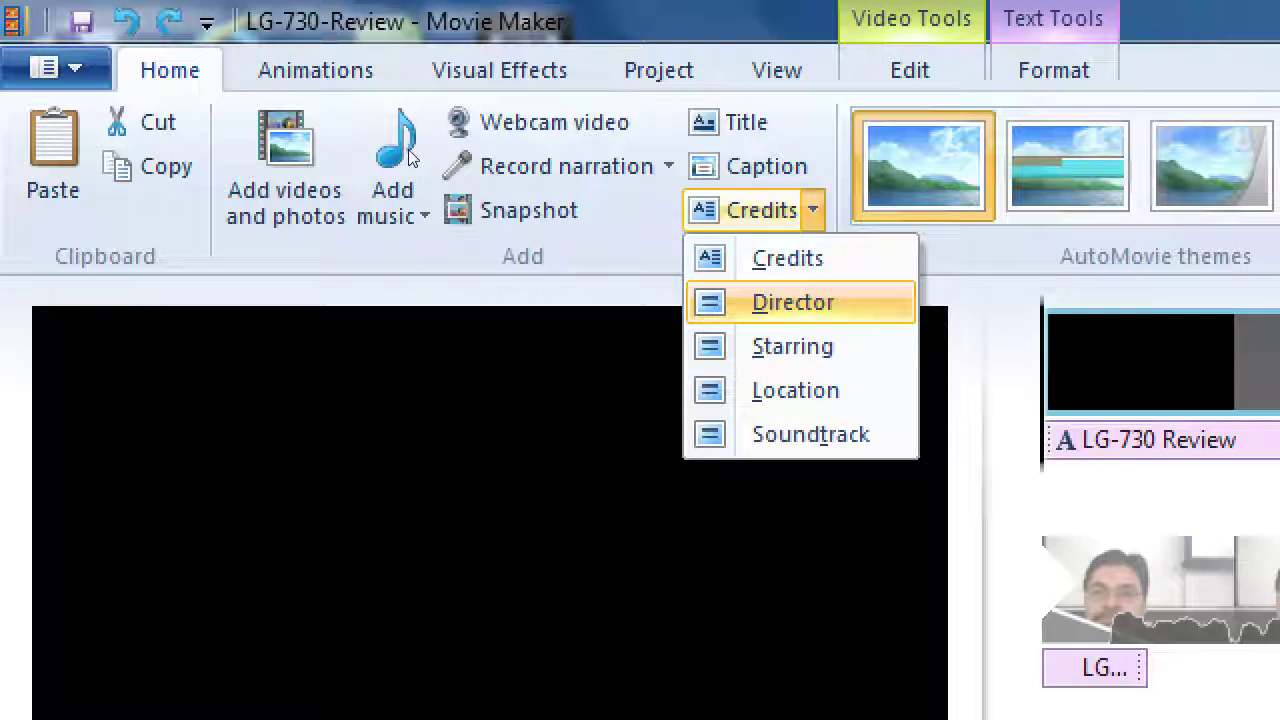
{"action": "key", "text": "Down"}
{"action": "key", "text": "Down"}
{"action": "key", "text": "Down"}
{"action": "key", "text": "Down"}
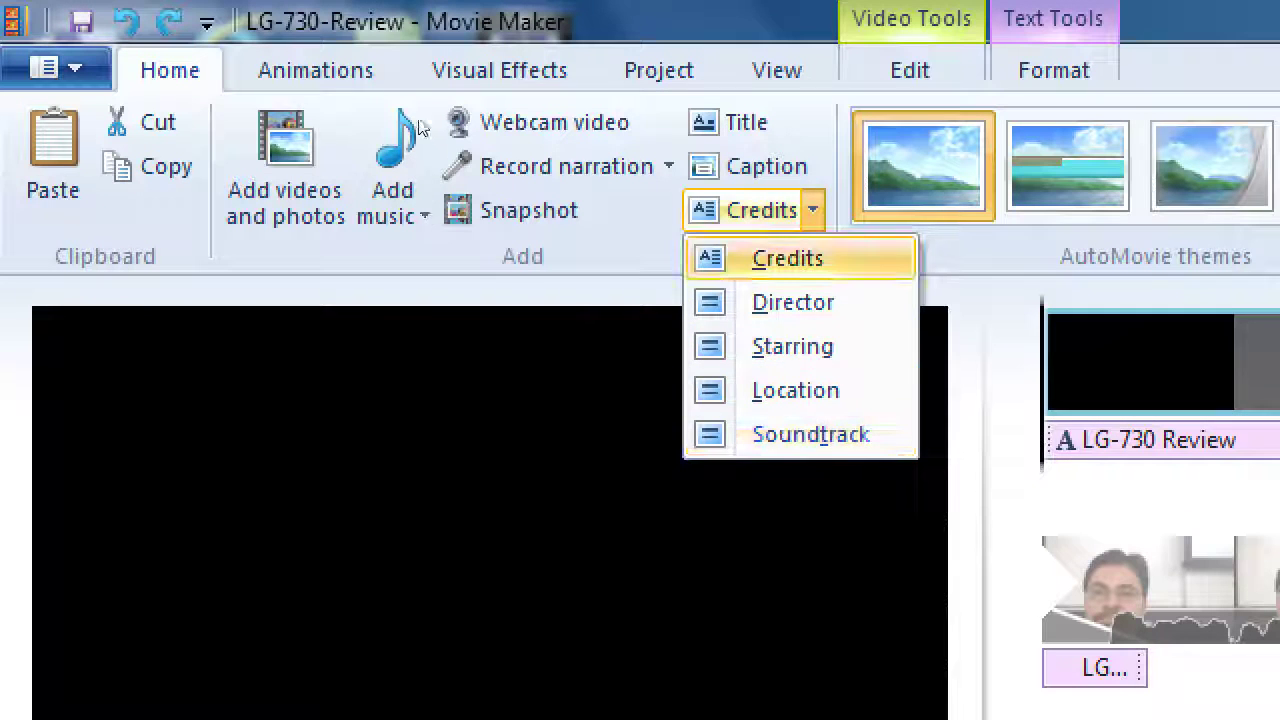
{"action": "key", "text": "Escape"}
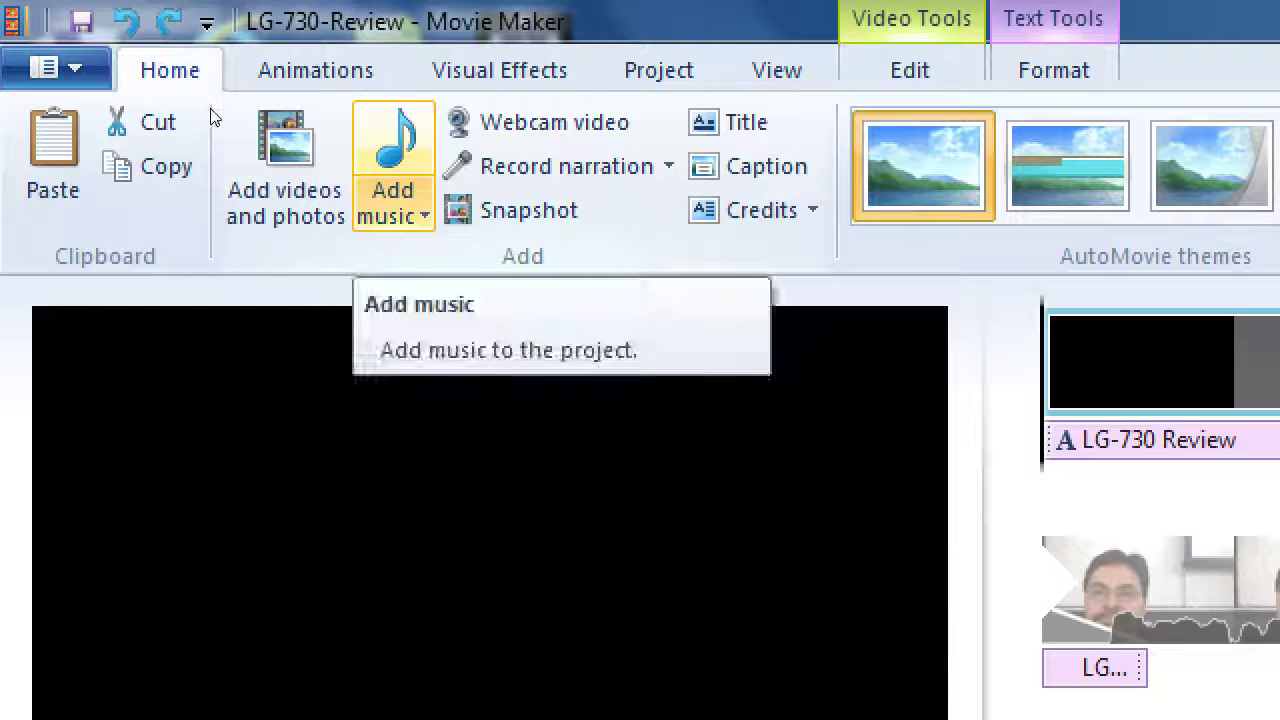
Step: Choose Free Music Archive as the online music source to find background music
{"action": "key", "text": "Down"}
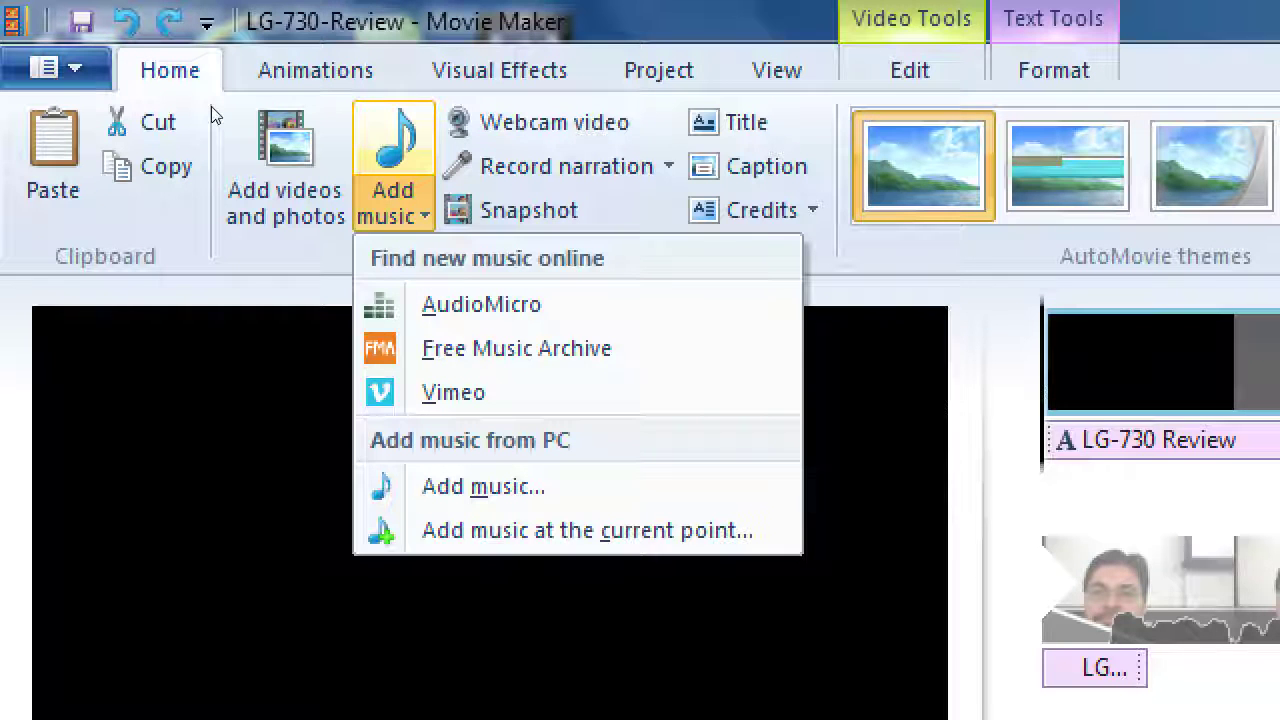
{"action": "key", "text": "Down"}
{"action": "key", "text": "Down"}
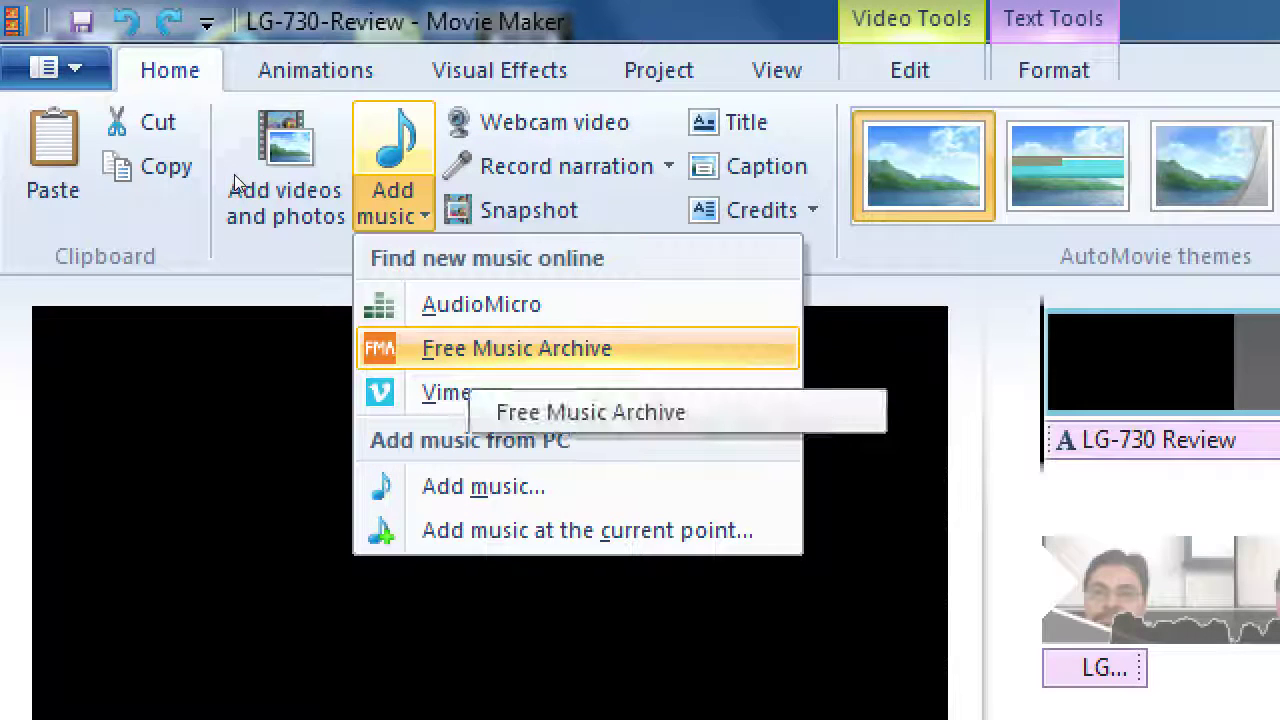
{"action": "key", "text": "Up"}
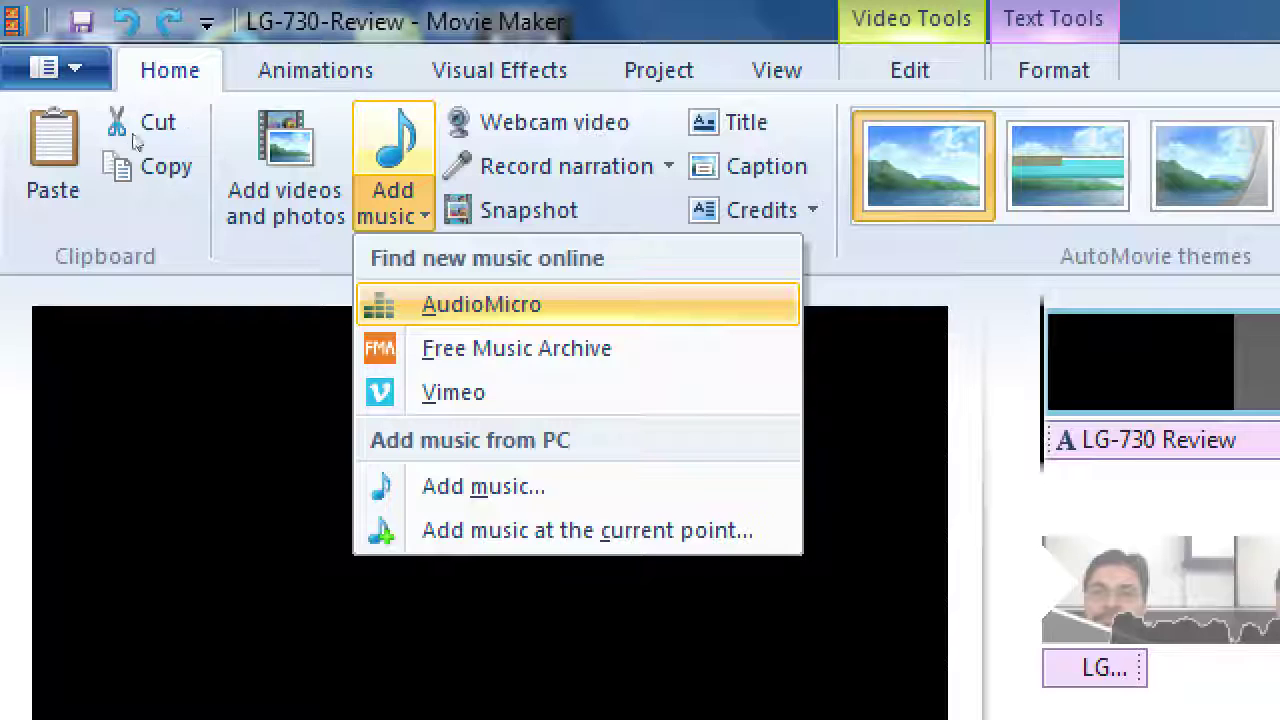
{"action": "key", "text": "Escape"}
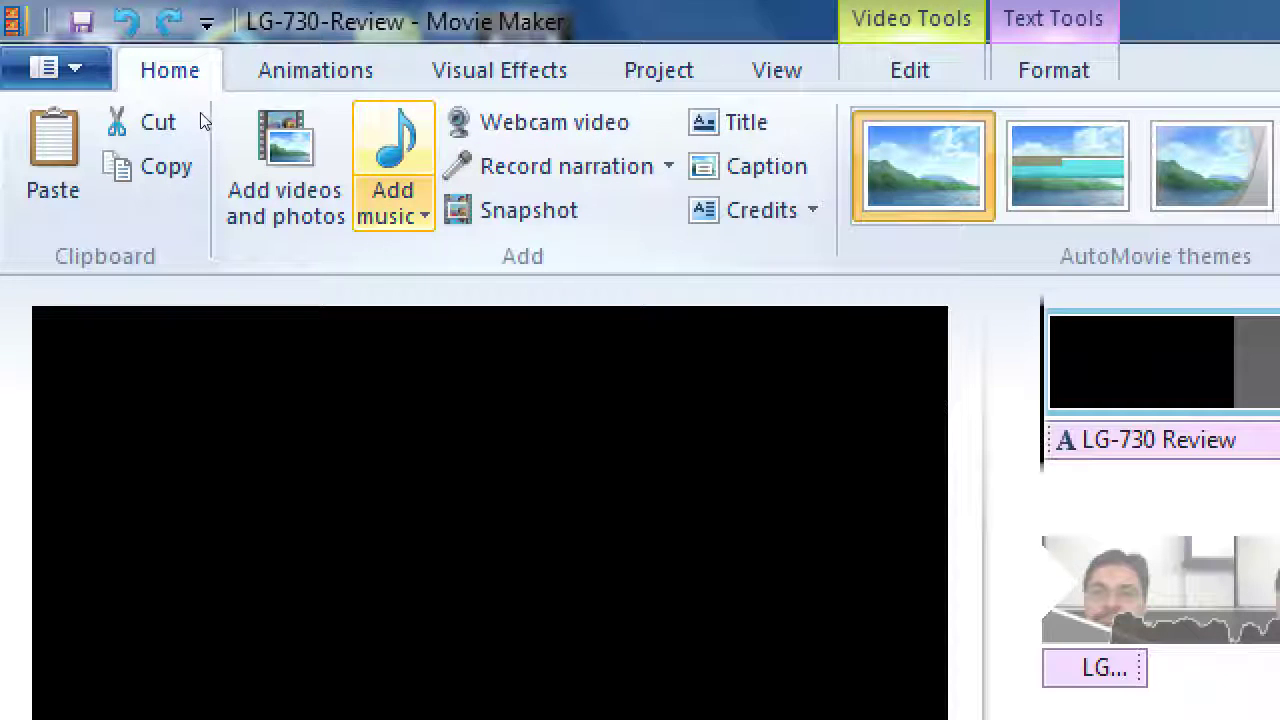
{"action": "key", "text": "Down"}
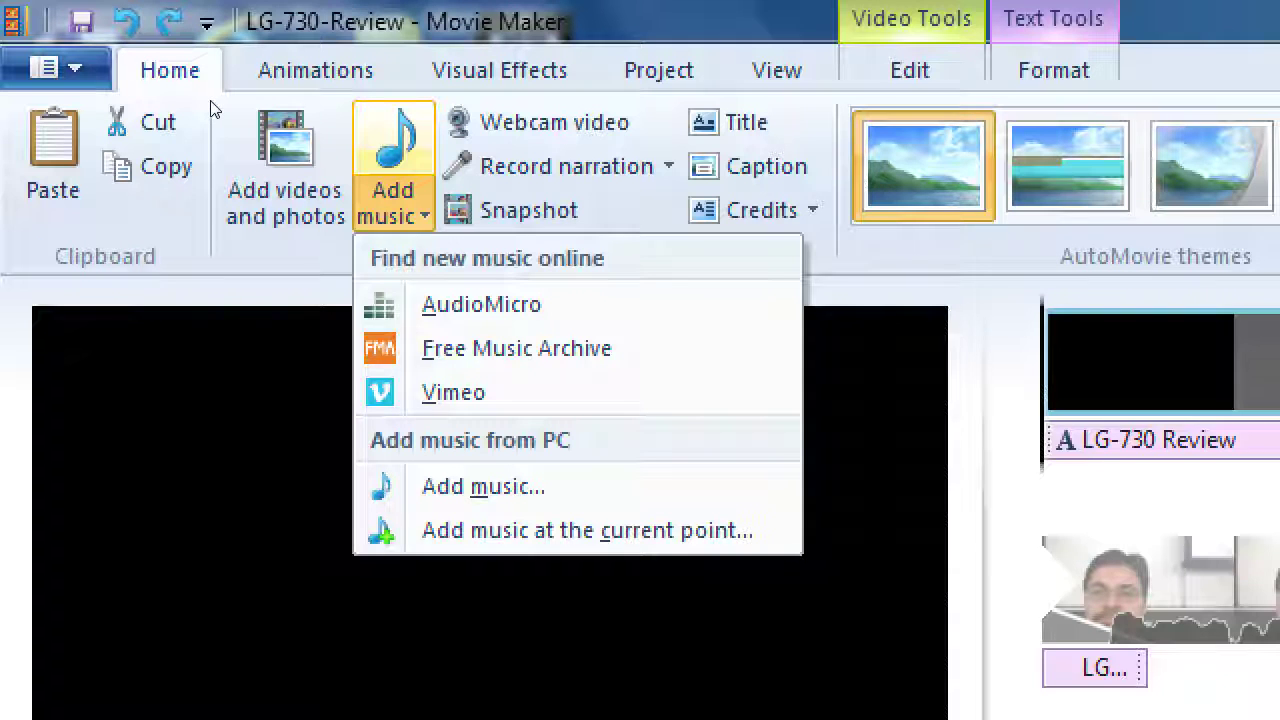
{"action": "key", "text": "Down"}
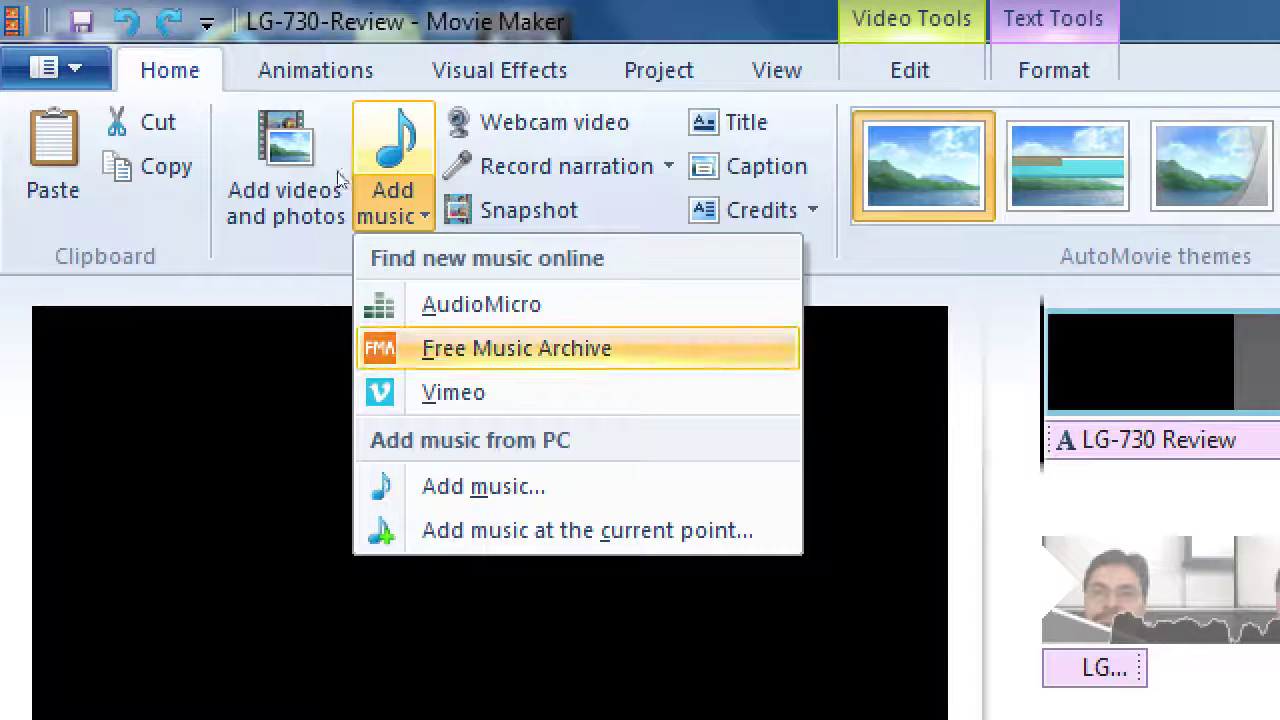
{"action": "key", "text": "Return"}
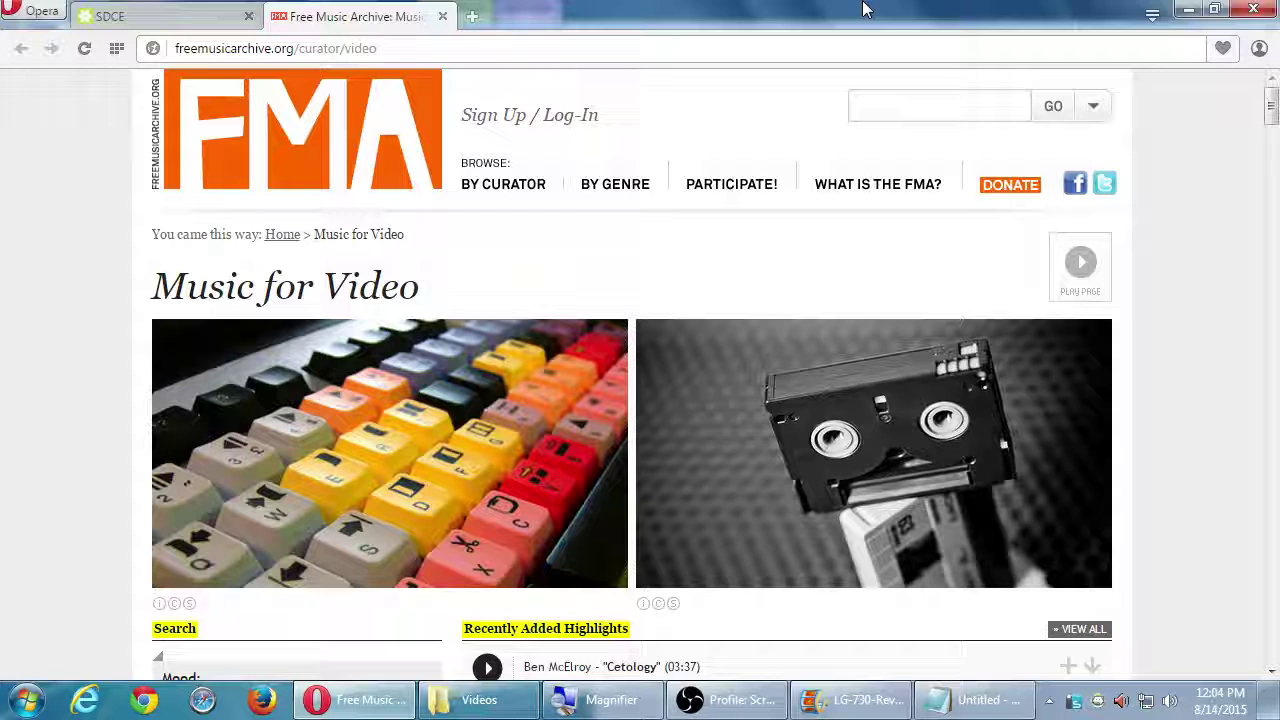
Step: Filter the music search to energetic-mood tracks that allow commercial use
{"action": "scroll", "coordinate": [455, 528], "scroll_direction": "down", "scroll_amount": 5}
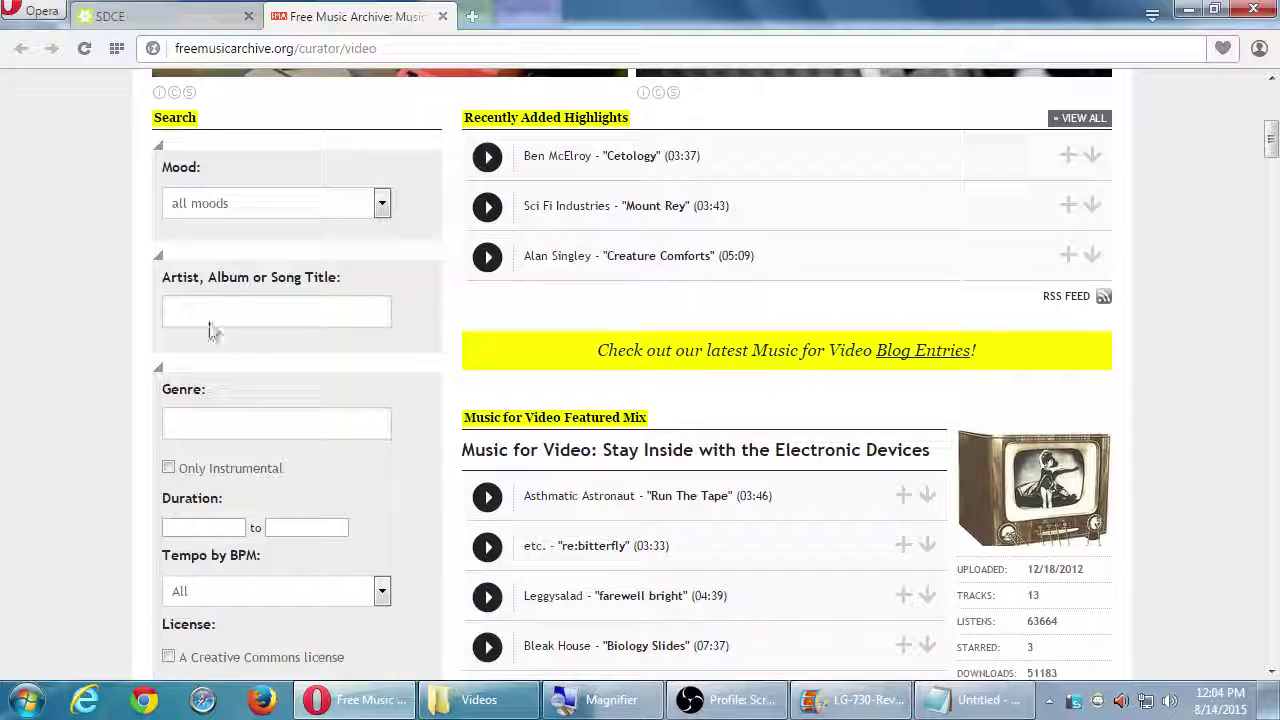
{"action": "left_click", "coordinate": [240, 207]}
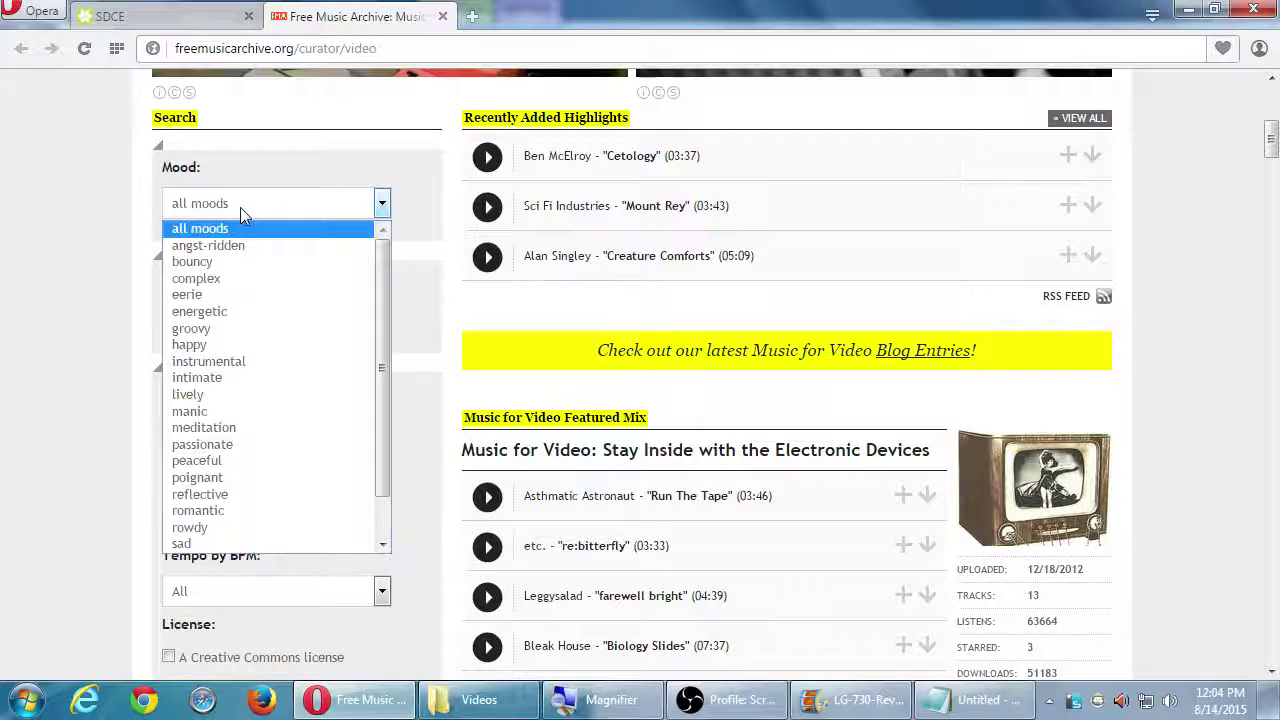
{"action": "left_click", "coordinate": [94, 197]}
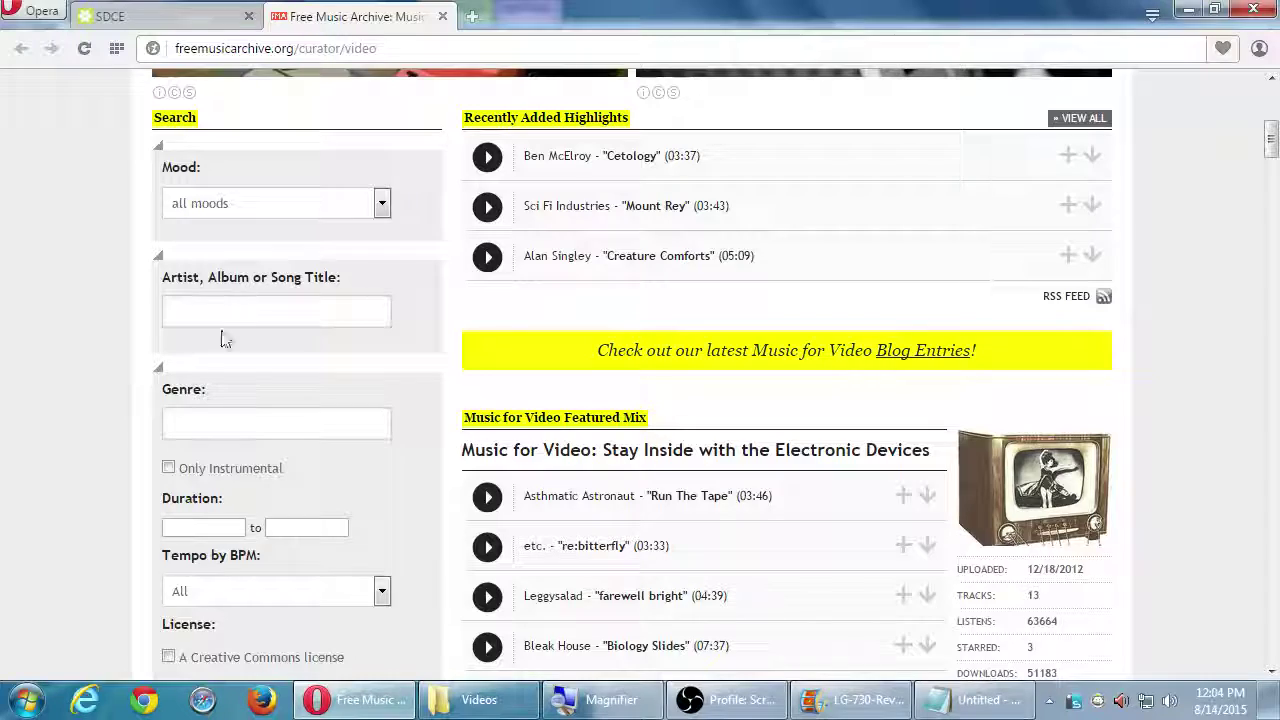
{"action": "scroll", "coordinate": [221, 340], "scroll_direction": "down", "scroll_amount": 2}
{"action": "scroll", "coordinate": [125, 392], "scroll_direction": "down", "scroll_amount": 2}
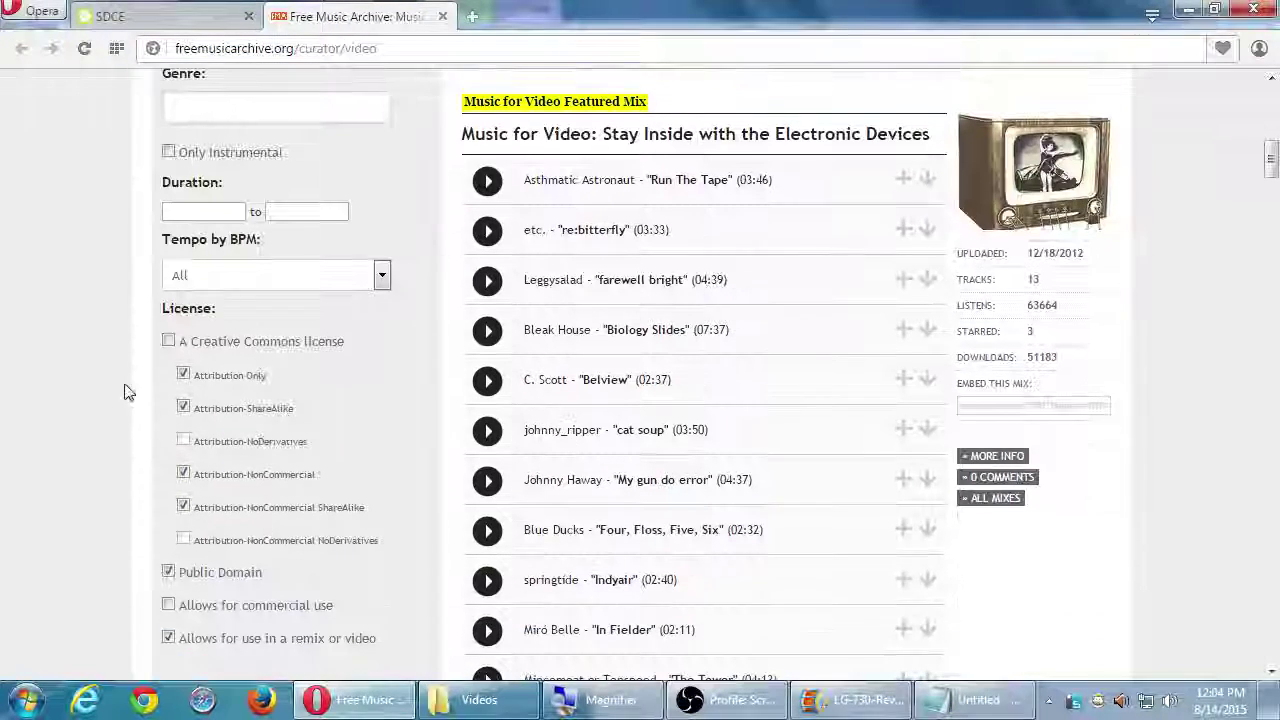
{"action": "scroll", "coordinate": [86, 371], "scroll_direction": "down", "scroll_amount": 2}
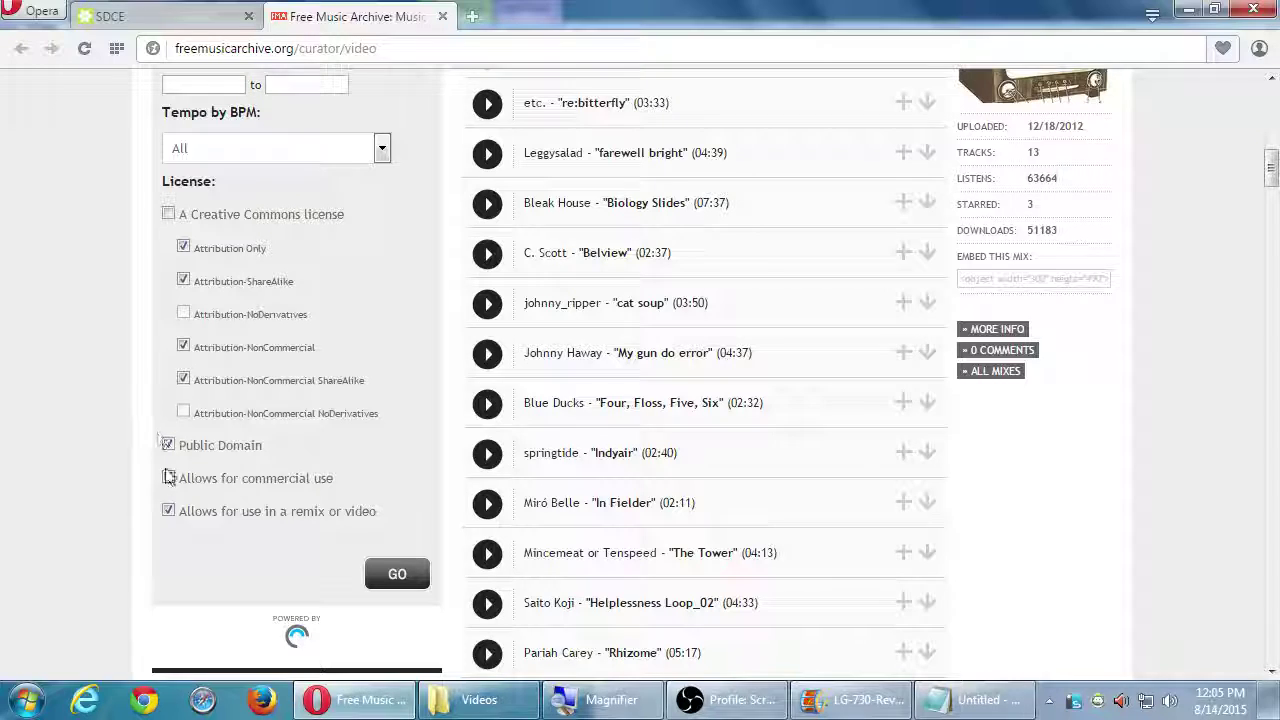
{"action": "left_click", "coordinate": [168, 477]}
{"action": "scroll", "coordinate": [160, 477], "scroll_direction": "up", "scroll_amount": 6}
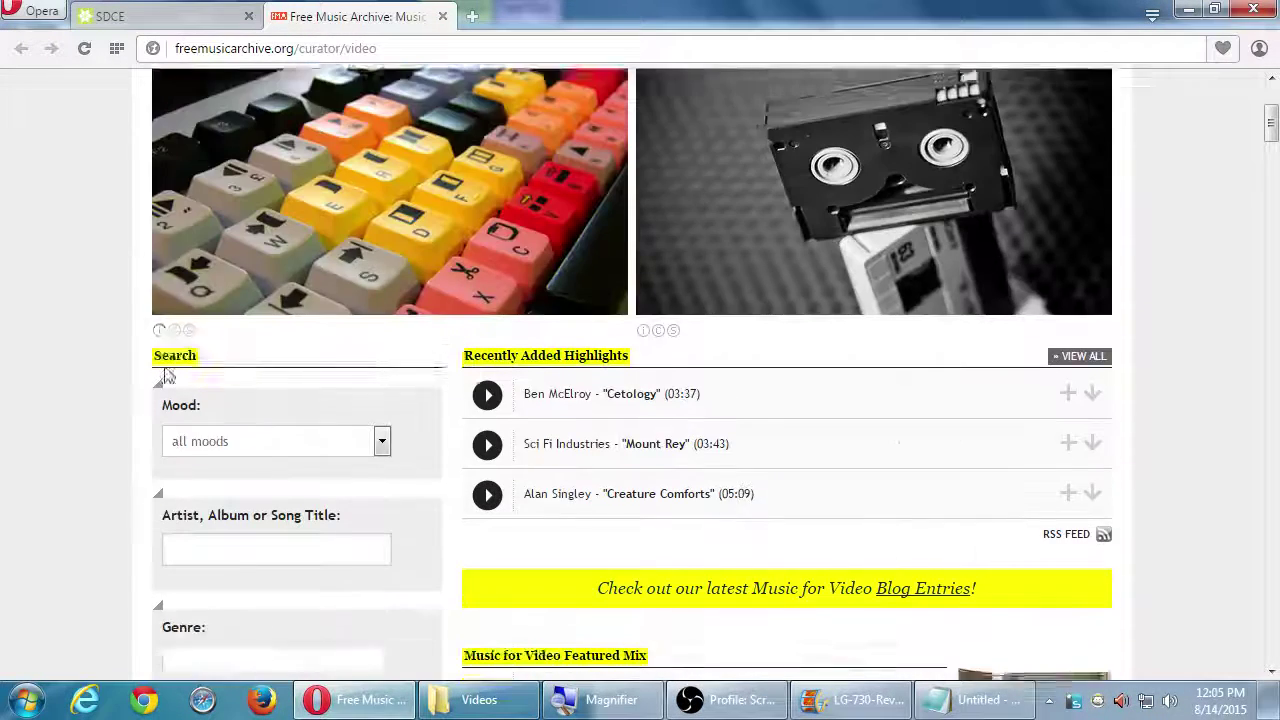
{"action": "scroll", "coordinate": [170, 400], "scroll_direction": "down", "scroll_amount": 3}
{"action": "left_click", "coordinate": [221, 284]}
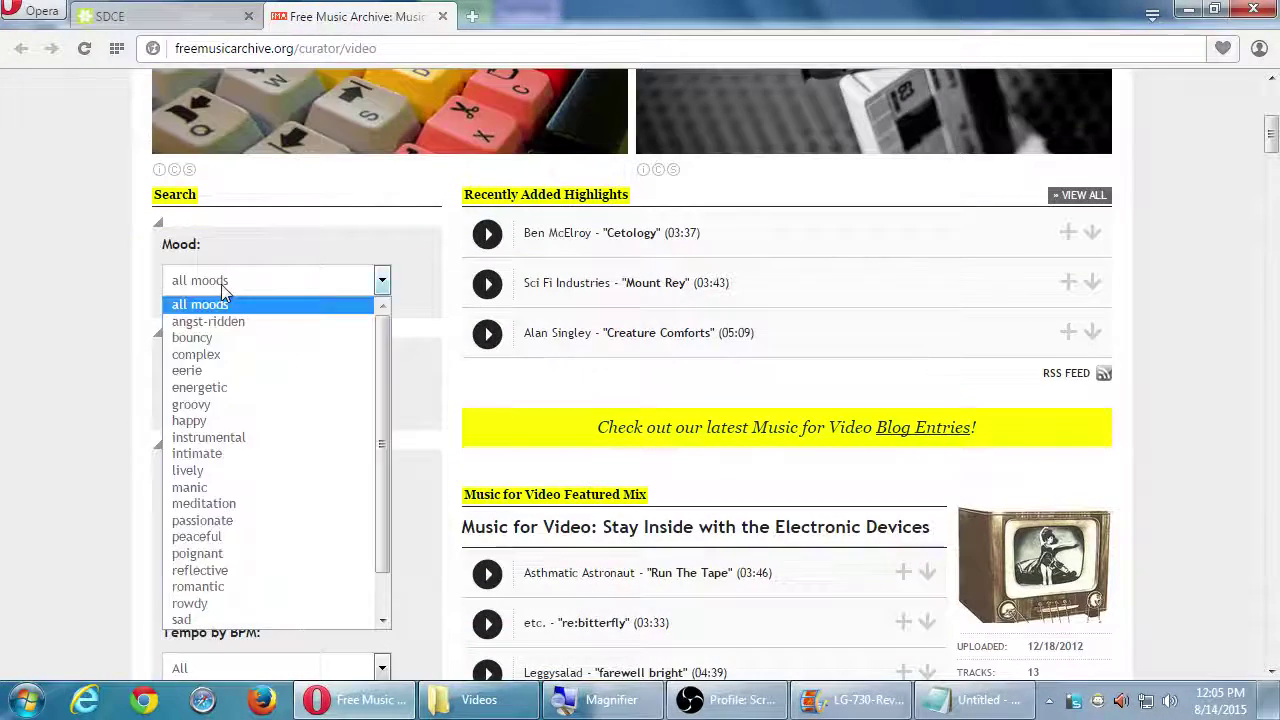
{"action": "left_click", "coordinate": [230, 388]}
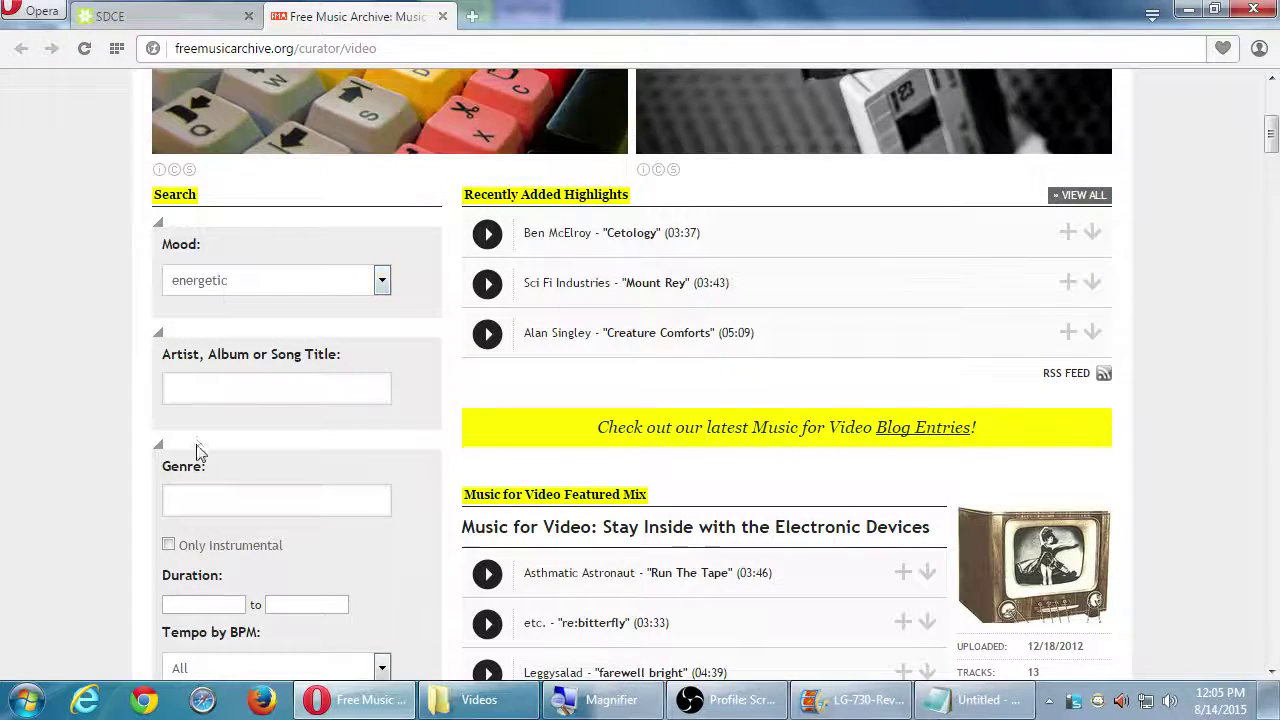
{"action": "scroll", "coordinate": [195, 450], "scroll_direction": "down", "scroll_amount": 10}
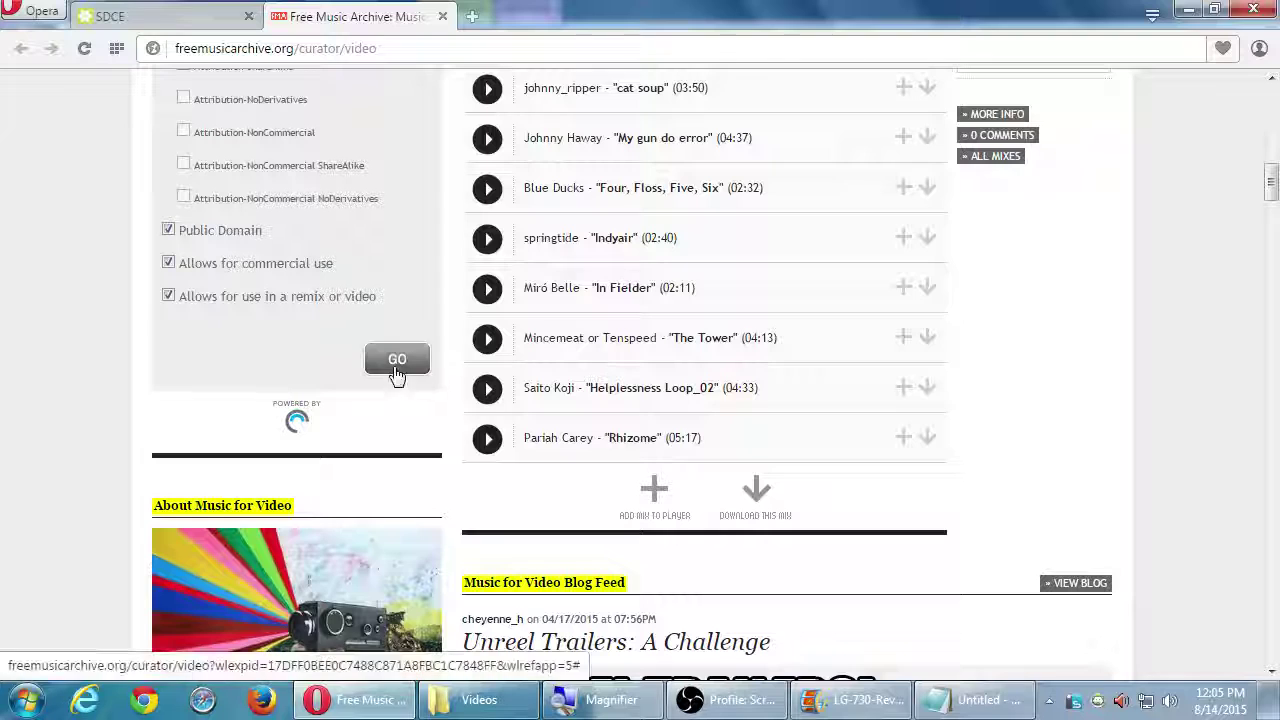
Step: Run the energetic-mood search and scroll through the 18 results
{"action": "left_click", "coordinate": [397, 362]}
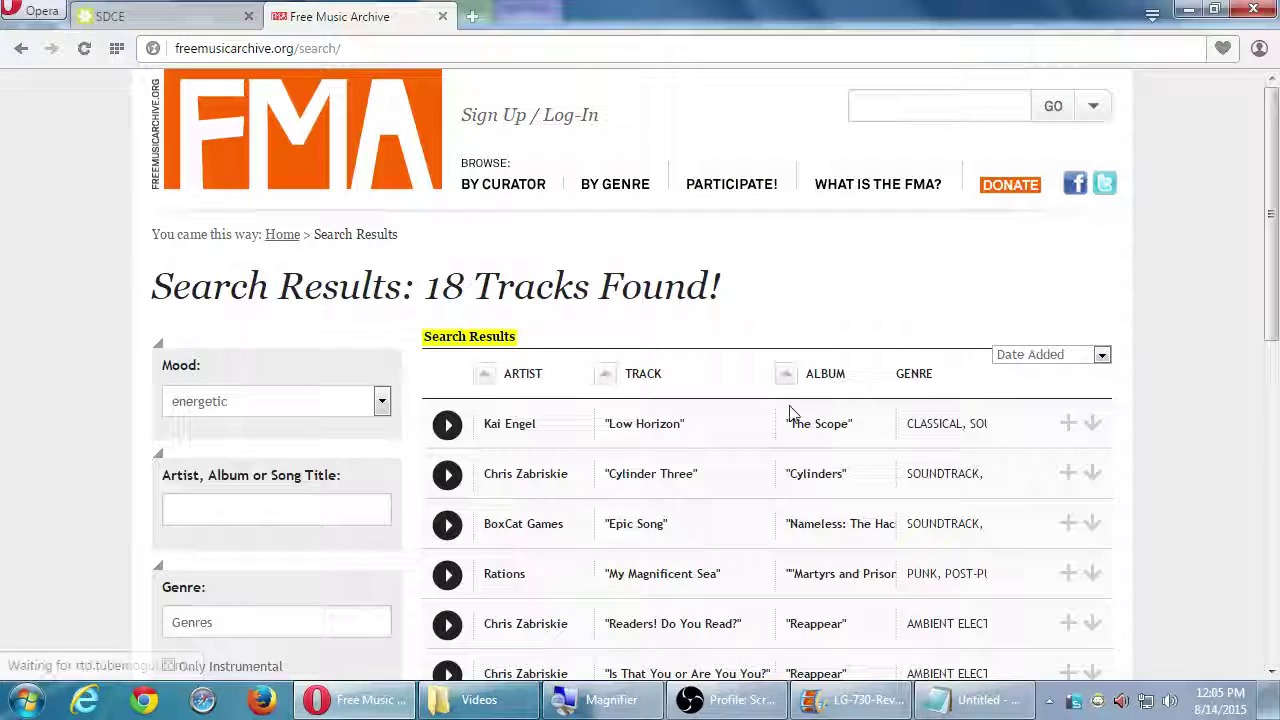
{"action": "scroll", "coordinate": [1194, 443], "scroll_direction": "down", "scroll_amount": 2}
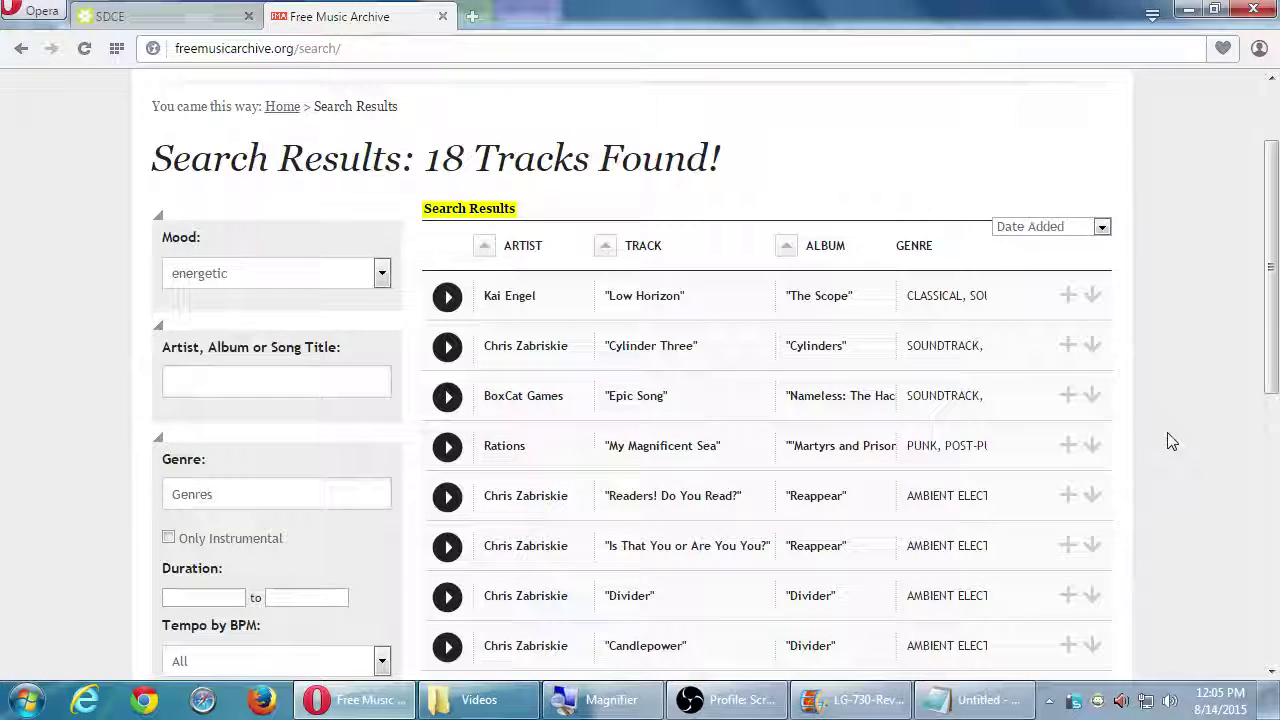
{"action": "scroll", "coordinate": [1172, 441], "scroll_direction": "down", "scroll_amount": 5}
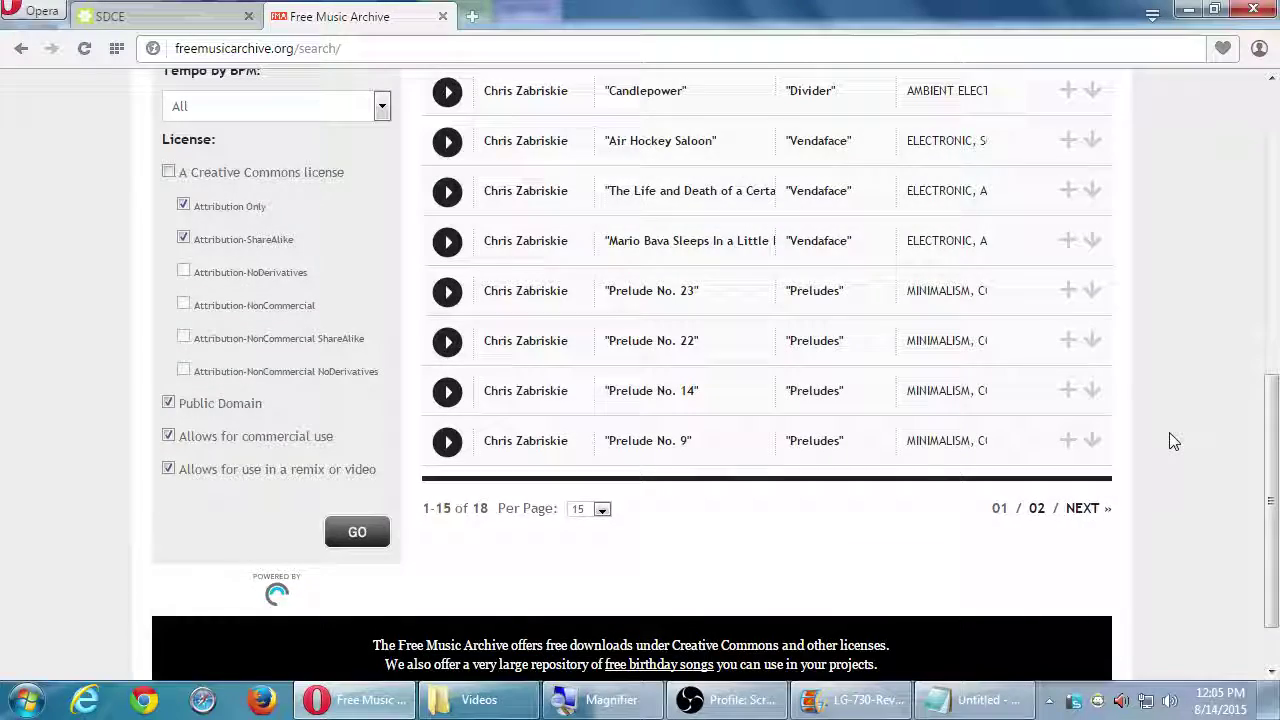
{"action": "scroll", "coordinate": [1170, 440], "scroll_direction": "up", "scroll_amount": 7}
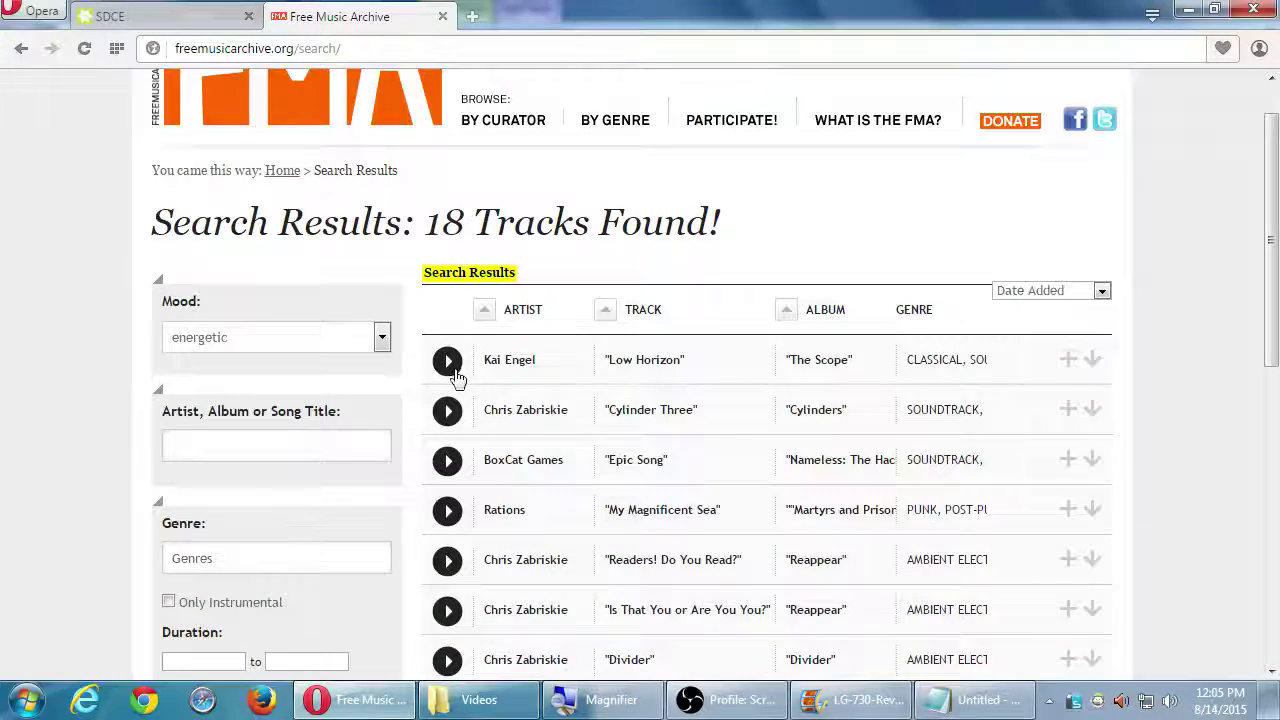
{"action": "scroll", "coordinate": [456, 376], "scroll_direction": "up", "scroll_amount": 1}
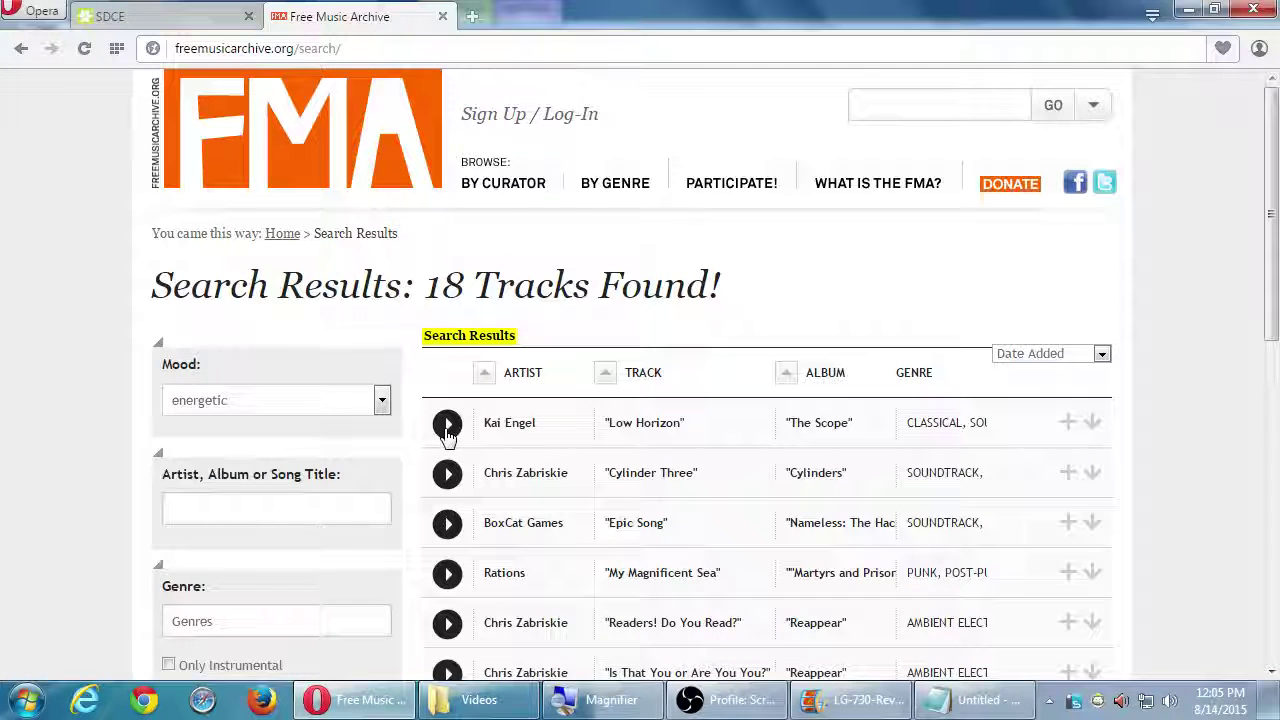
Step: Open Chris Zabriskie's artist page from the search results
{"action": "left_click", "coordinate": [1170, 700]}
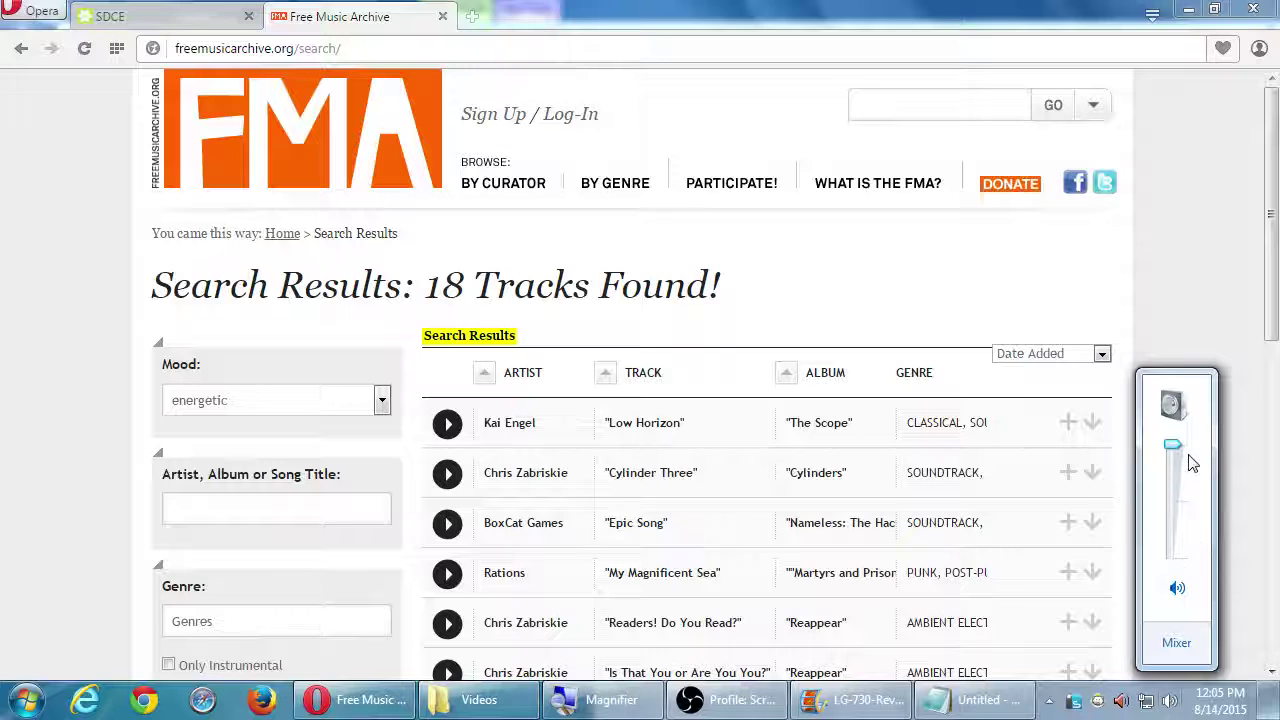
{"action": "left_click", "coordinate": [1168, 332]}
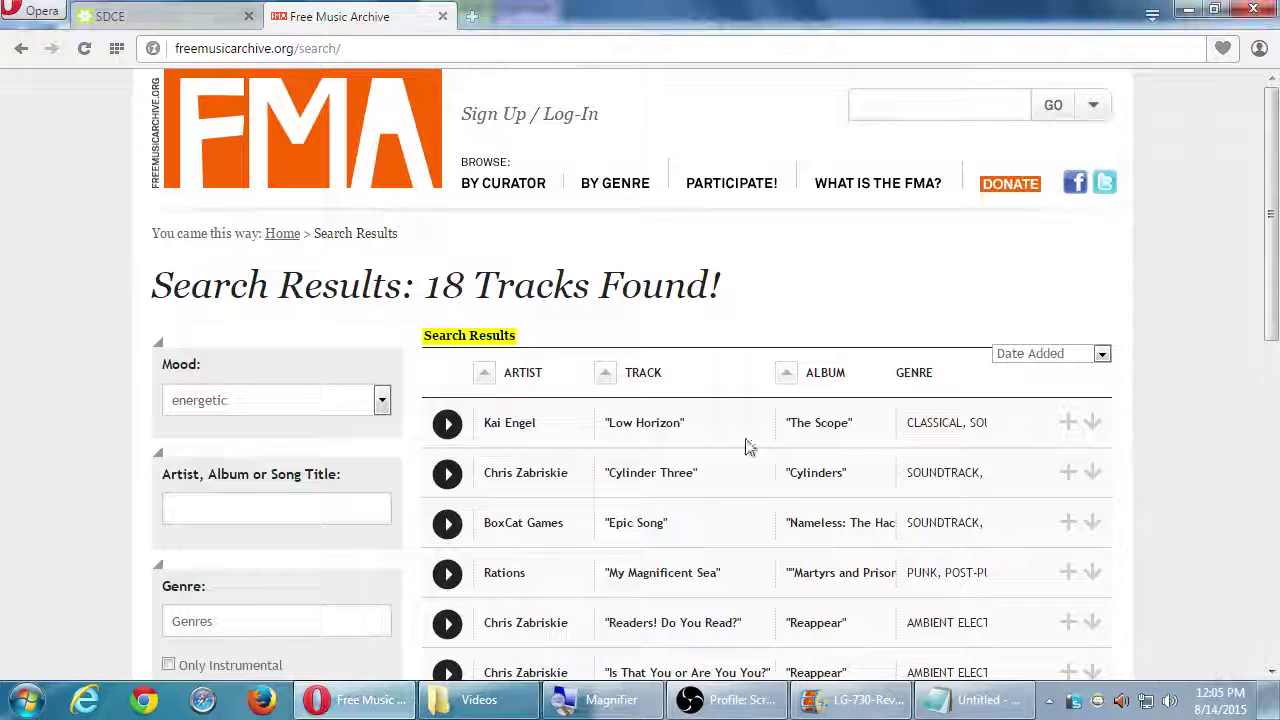
{"action": "left_click", "coordinate": [518, 488]}
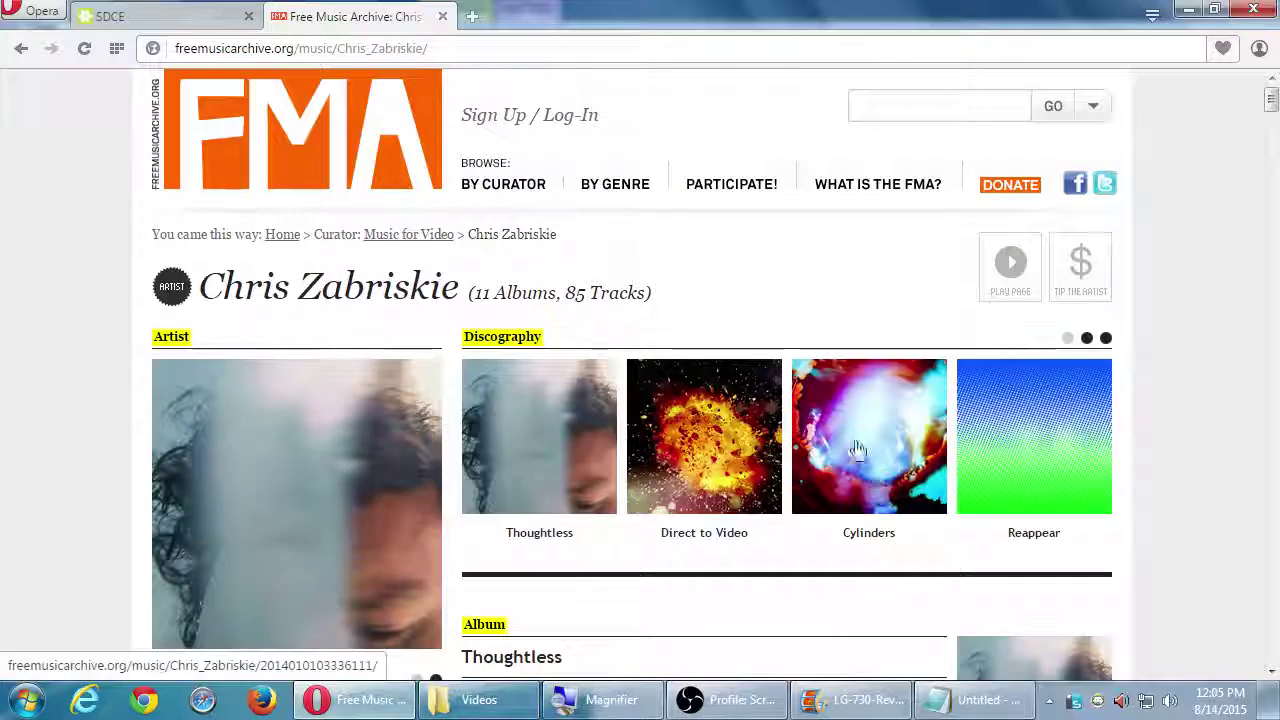
Step: Download BoxCat Games' Epic Song MP3 from the results and return to the LG-730-Review project
{"action": "left_click", "coordinate": [1029, 263]}
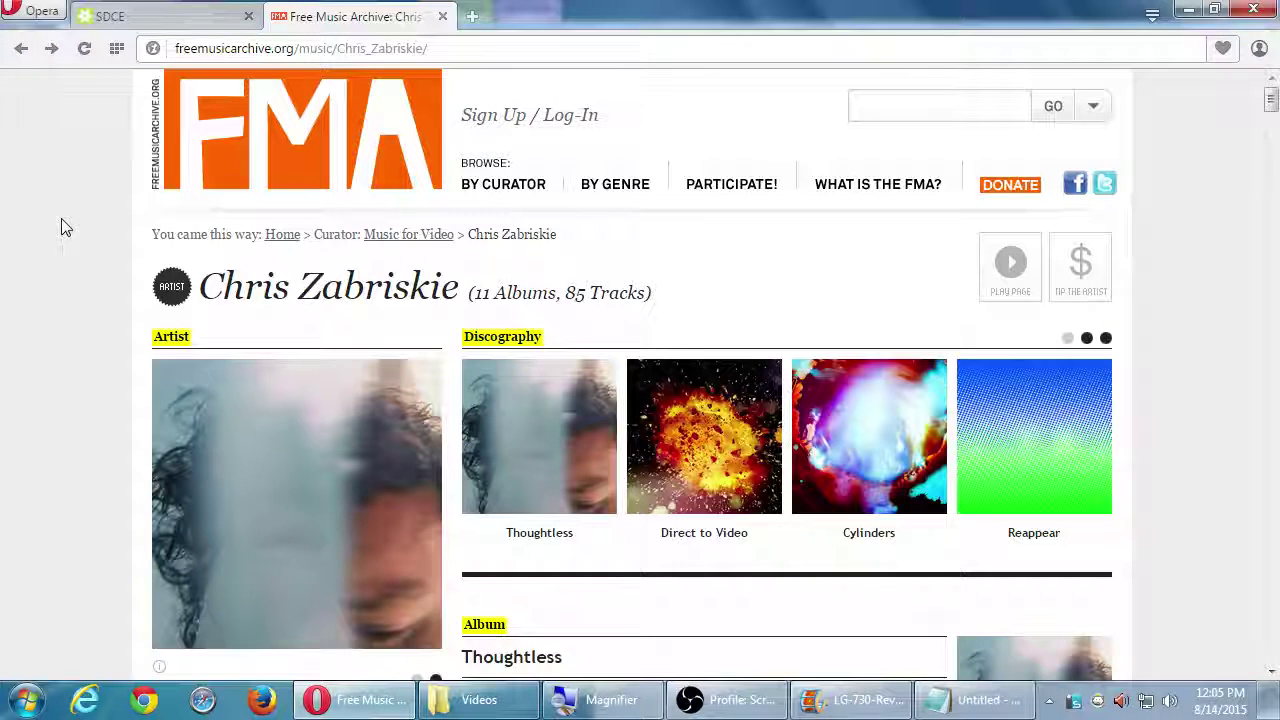
{"action": "left_click", "coordinate": [21, 49]}
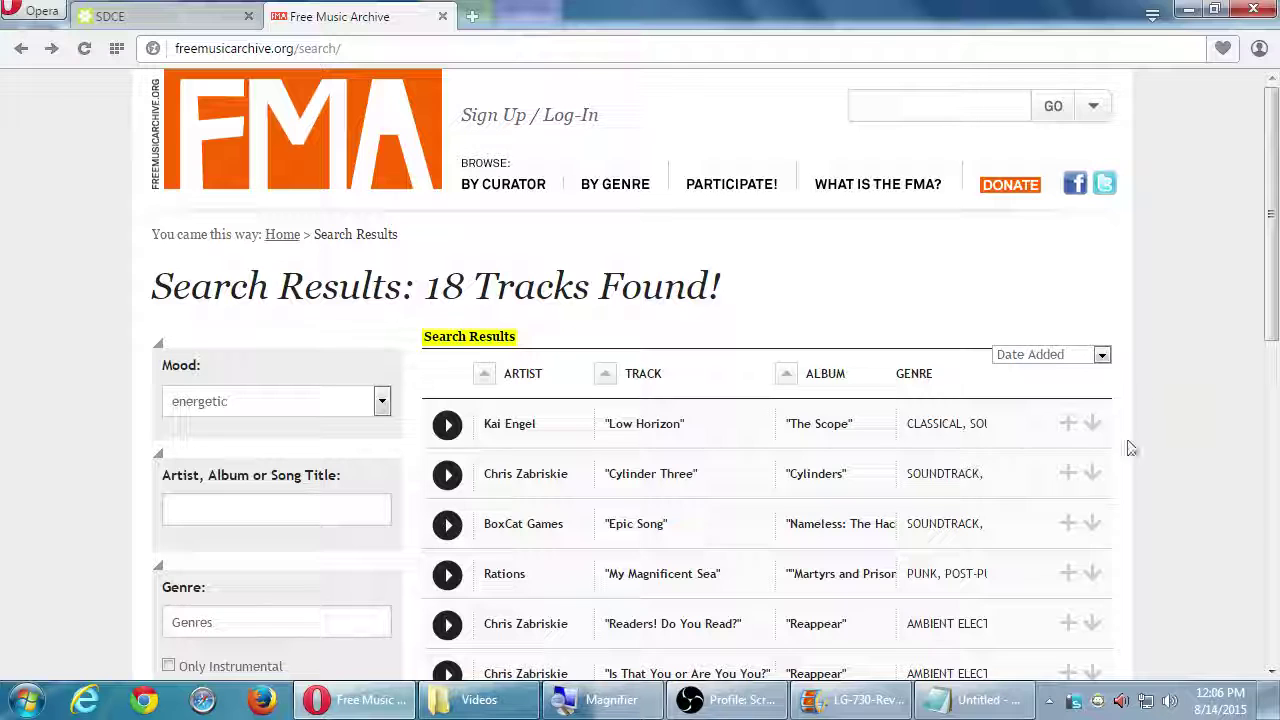
{"action": "left_click", "coordinate": [1094, 528]}
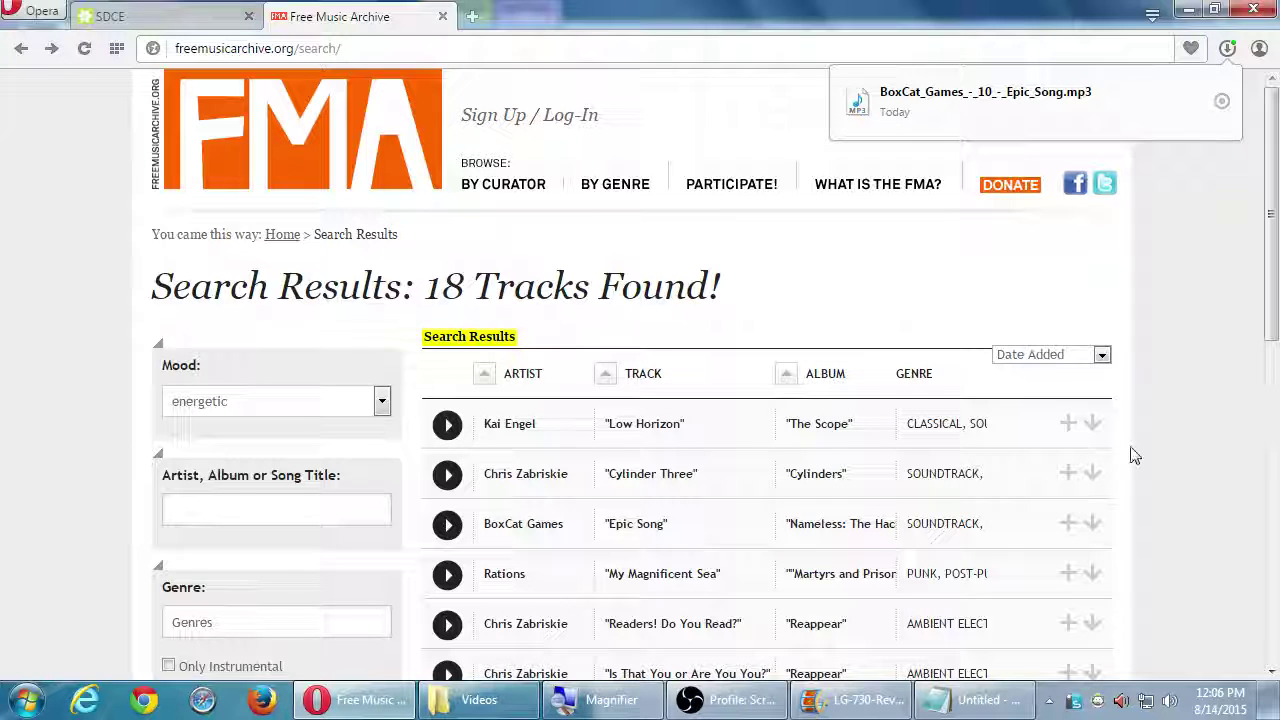
{"action": "left_click", "coordinate": [862, 702]}
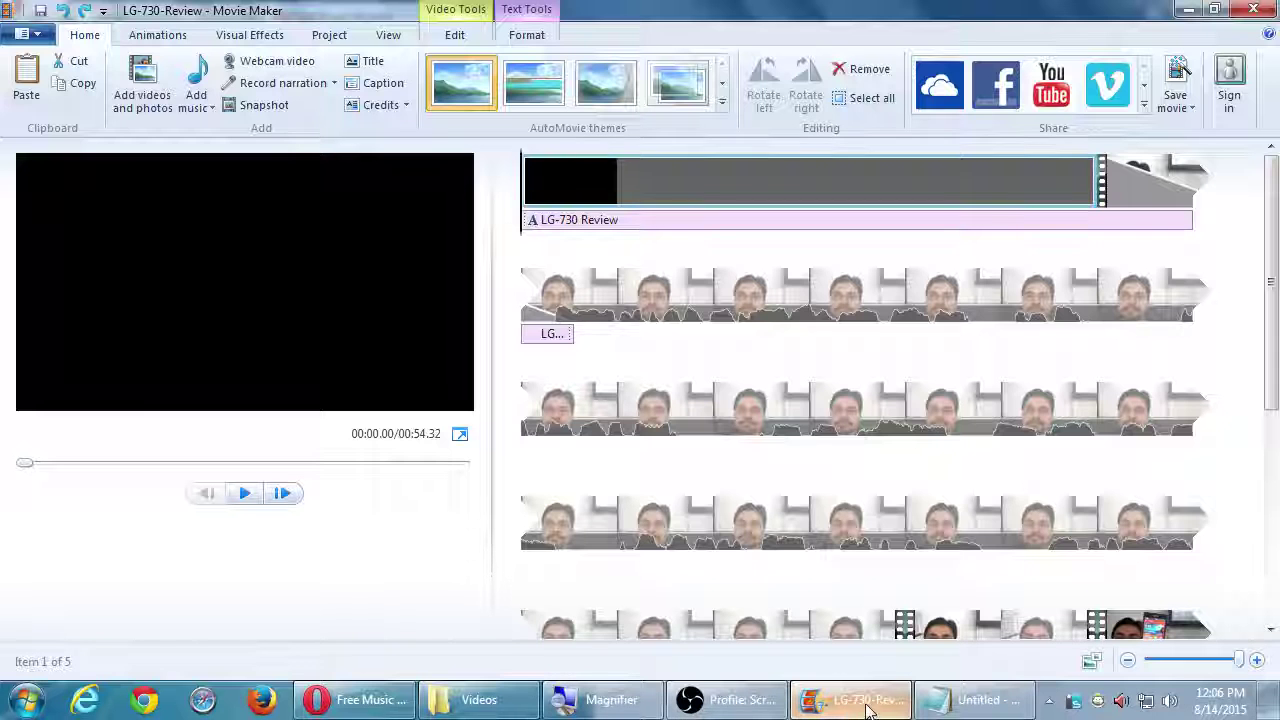
Step: Add BoxCat_Games_-_10_-_Epic_Song.mp3 from the Desktop as the movie's music
{"action": "left_click", "coordinate": [205, 107]}
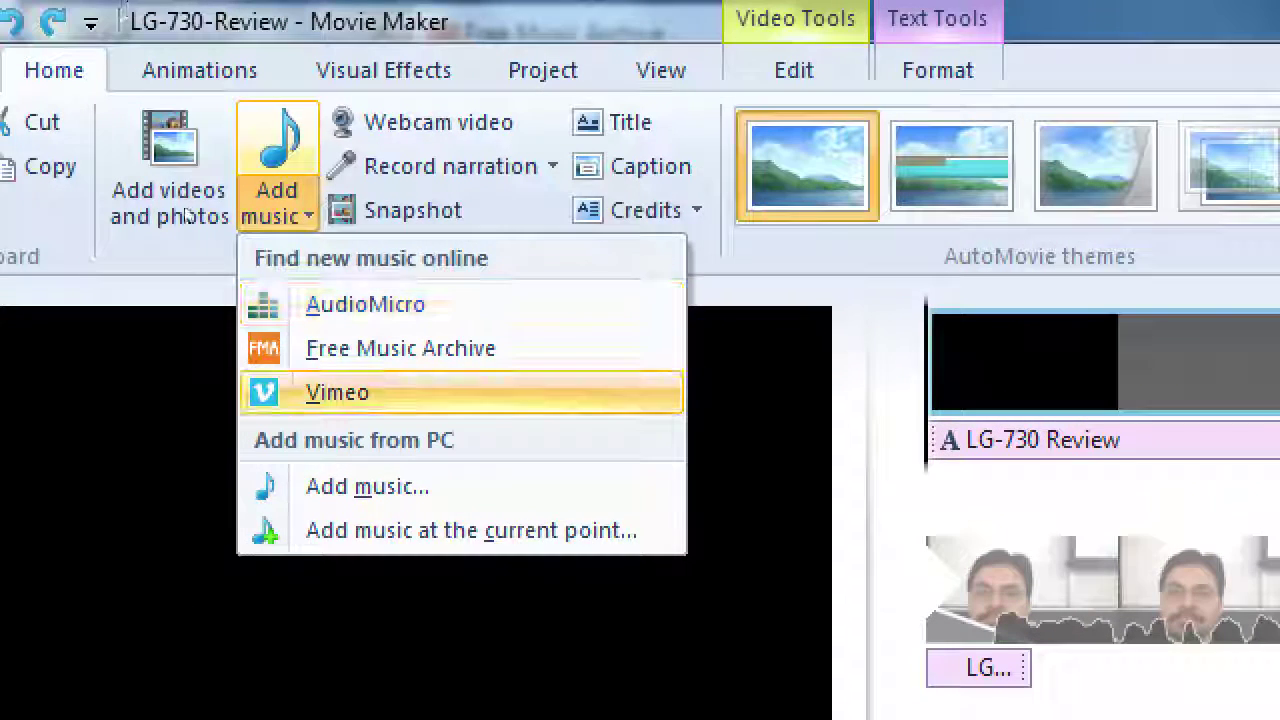
{"action": "key", "text": "Down"}
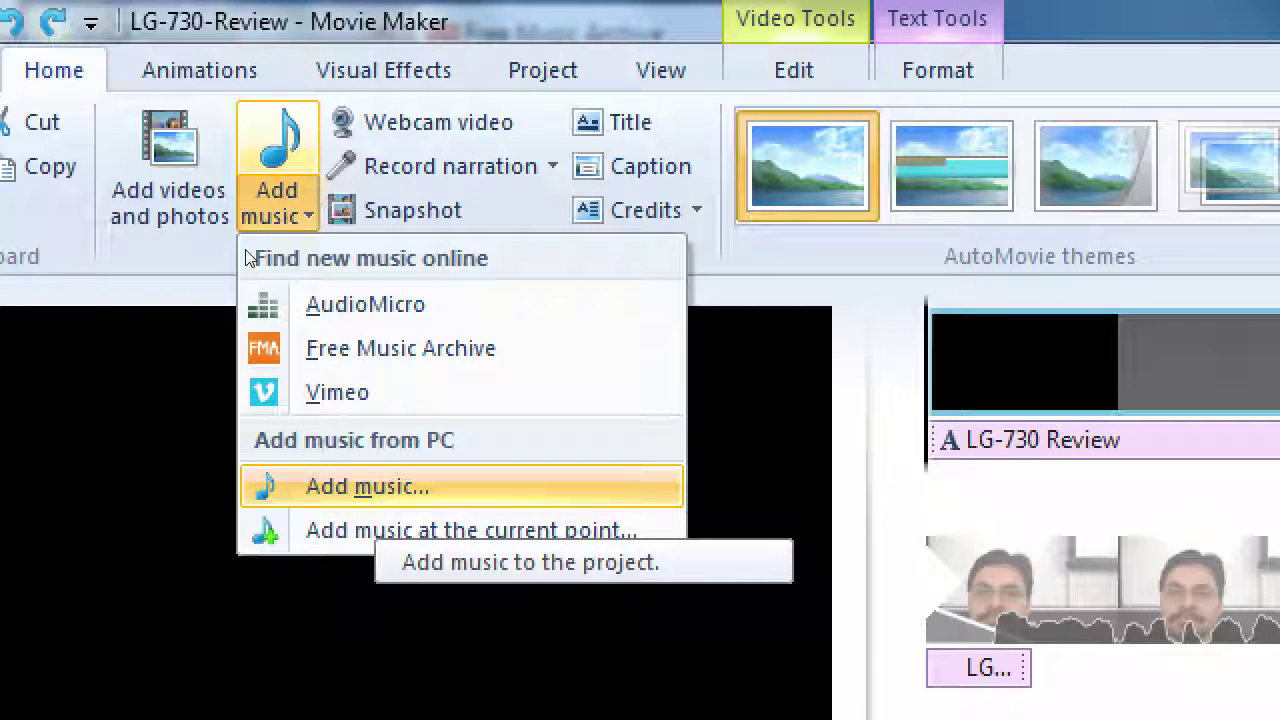
{"action": "key", "text": "Return"}
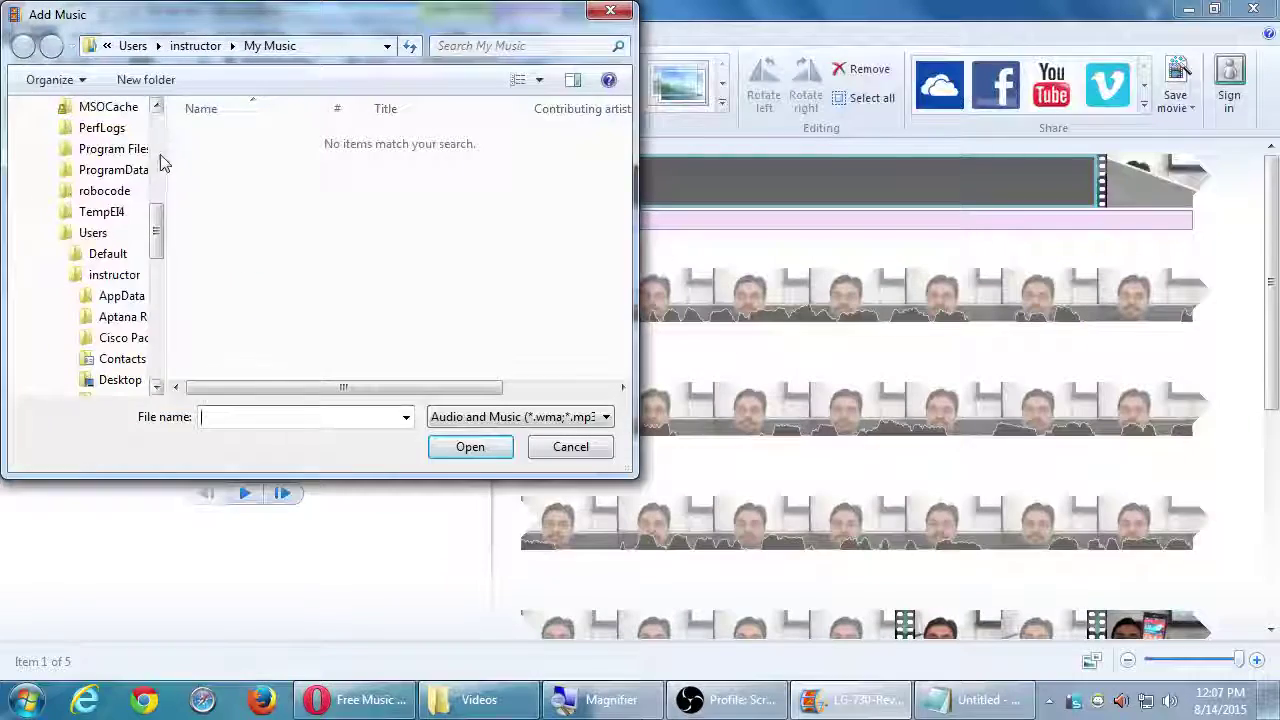
{"action": "scroll", "coordinate": [160, 163], "scroll_direction": "up", "scroll_amount": 10}
{"action": "left_click", "coordinate": [95, 139]}
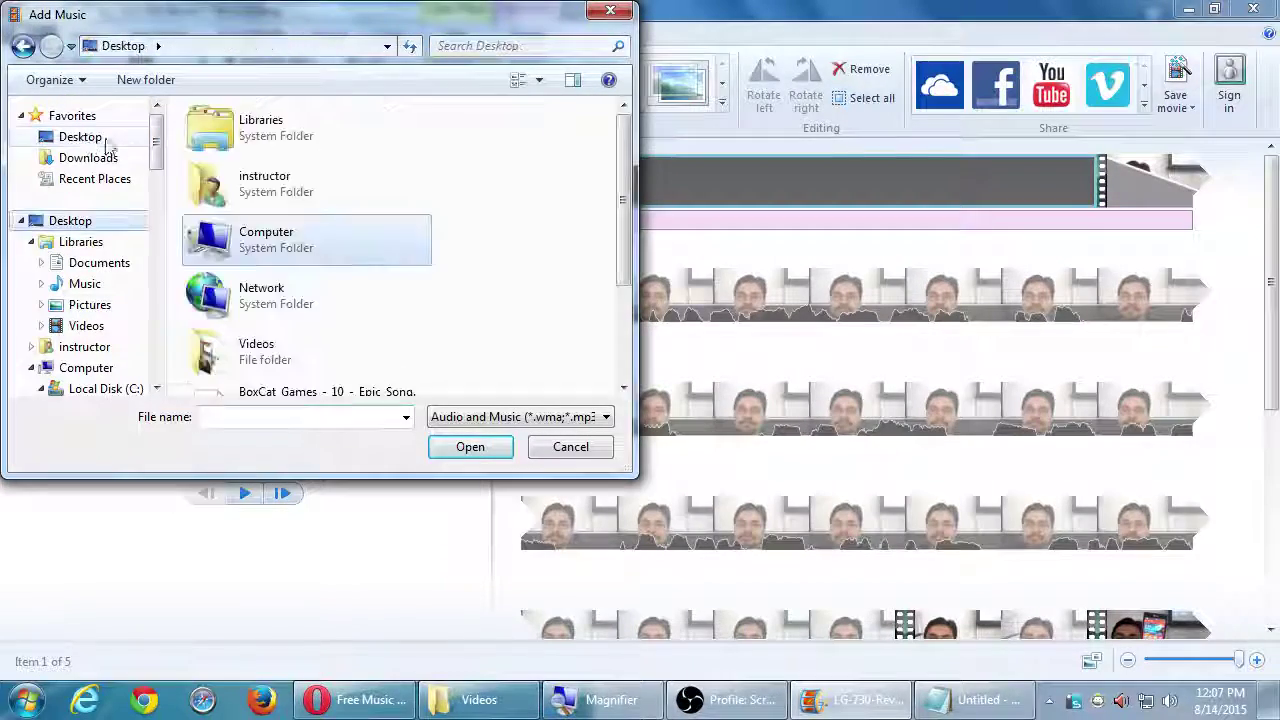
{"action": "left_click_drag", "start_coordinate": [636, 360], "coordinate": [814, 356]}
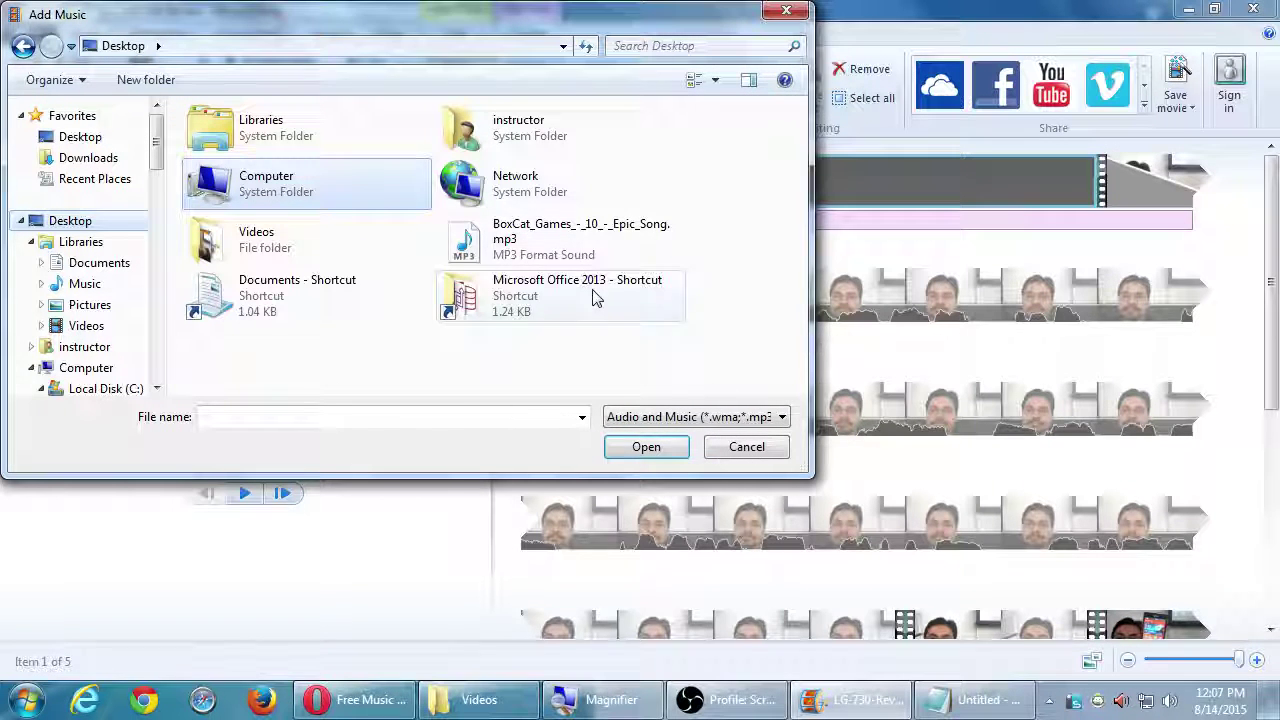
{"action": "left_click", "coordinate": [523, 245]}
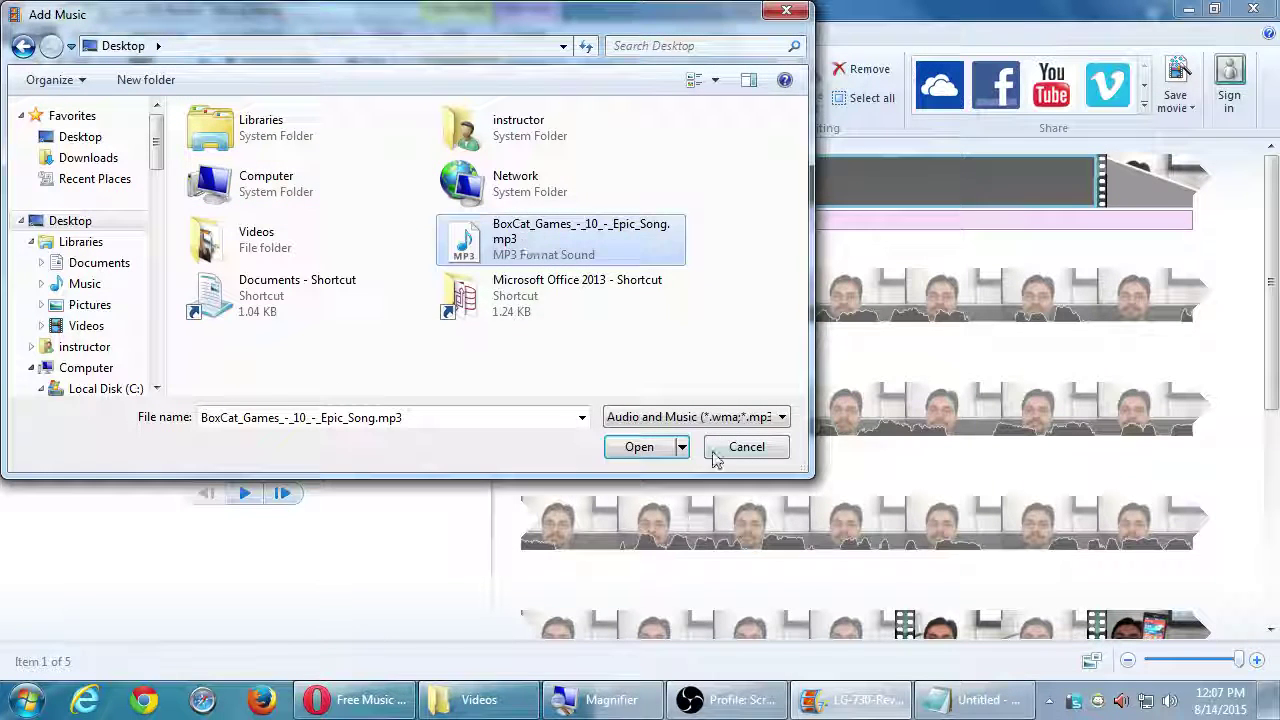
{"action": "left_click", "coordinate": [640, 449]}
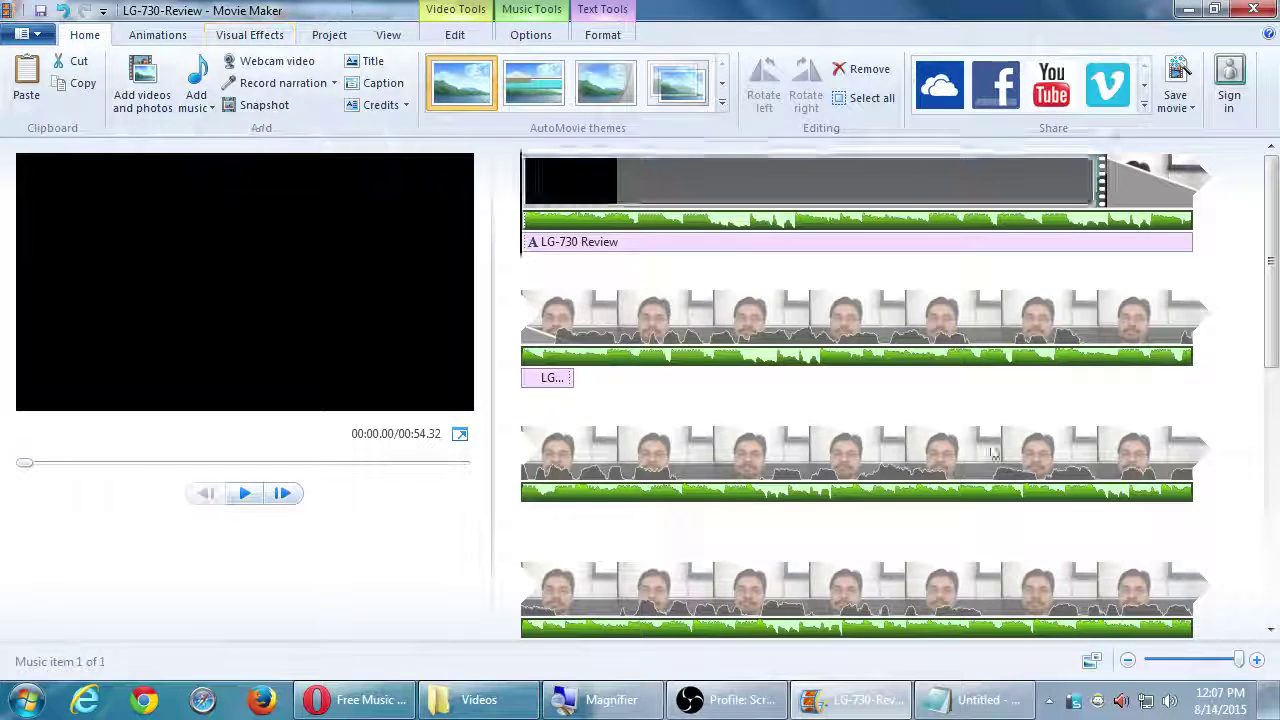
Step: Preview the movie with the Epic Song music, adjusting the system volume
{"action": "left_click", "coordinate": [1170, 700]}
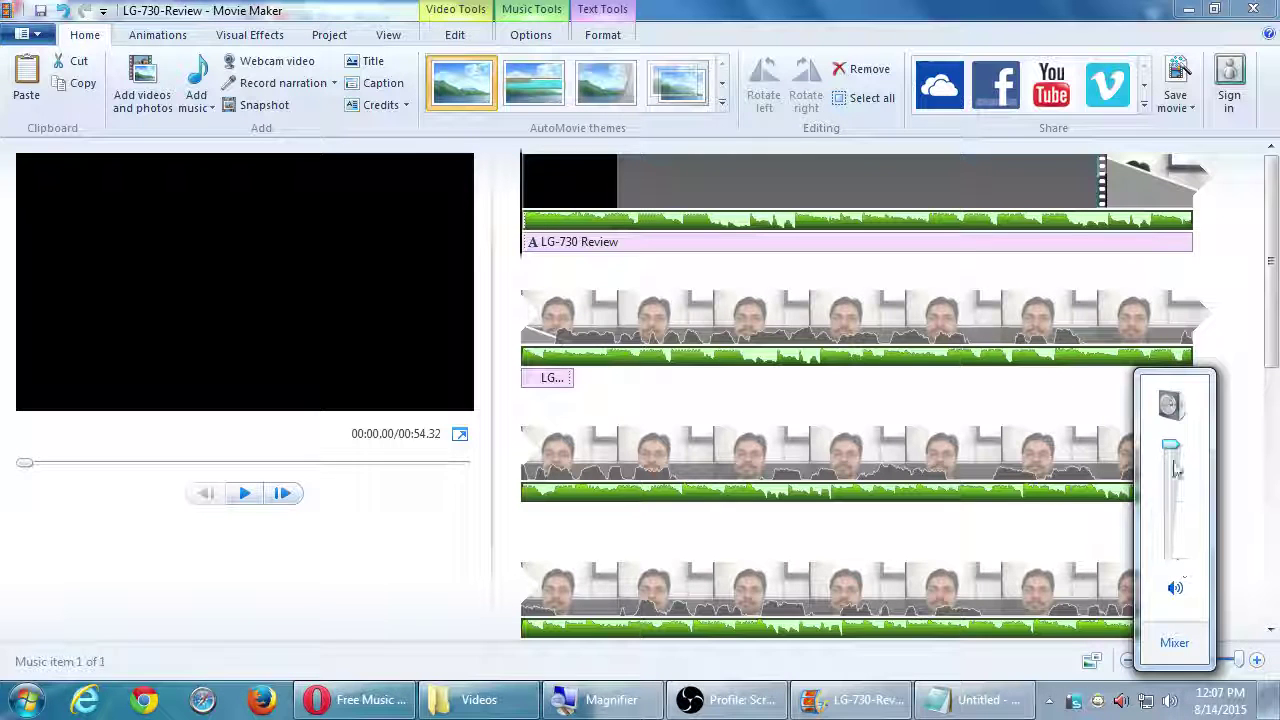
{"action": "left_click_drag", "start_coordinate": [1172, 462], "coordinate": [1171, 535]}
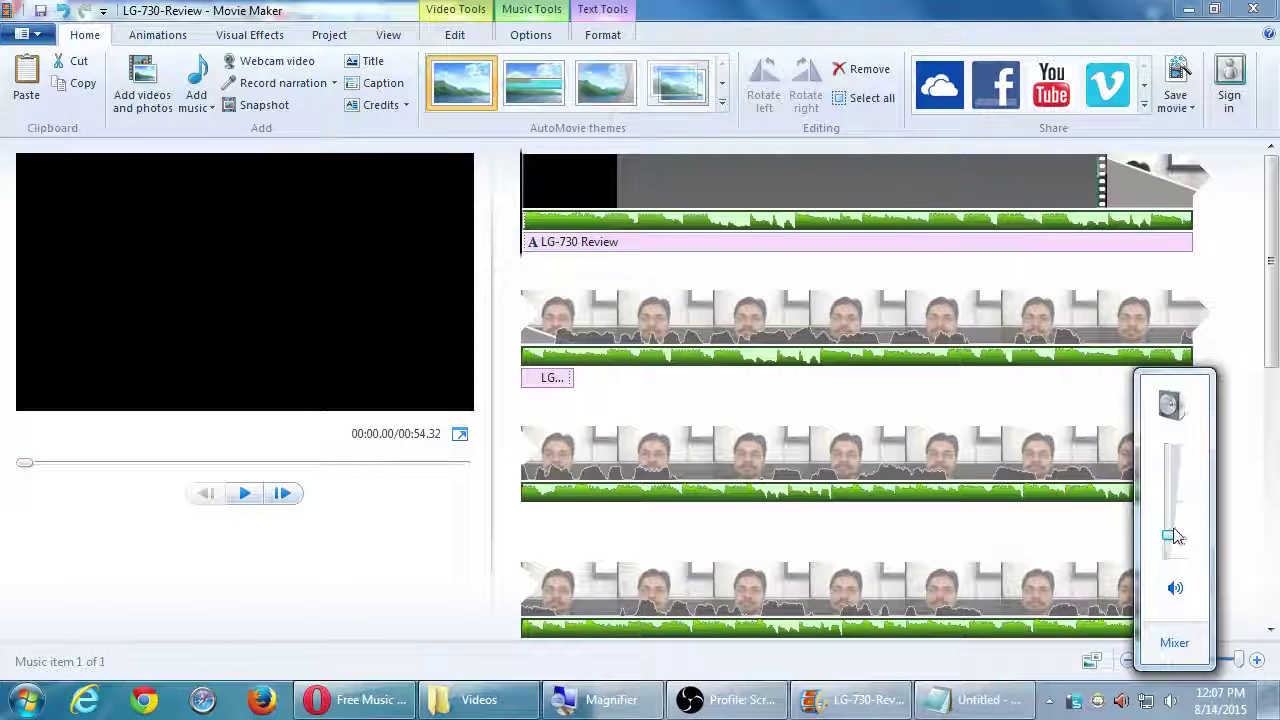
{"action": "left_click", "coordinate": [243, 492]}
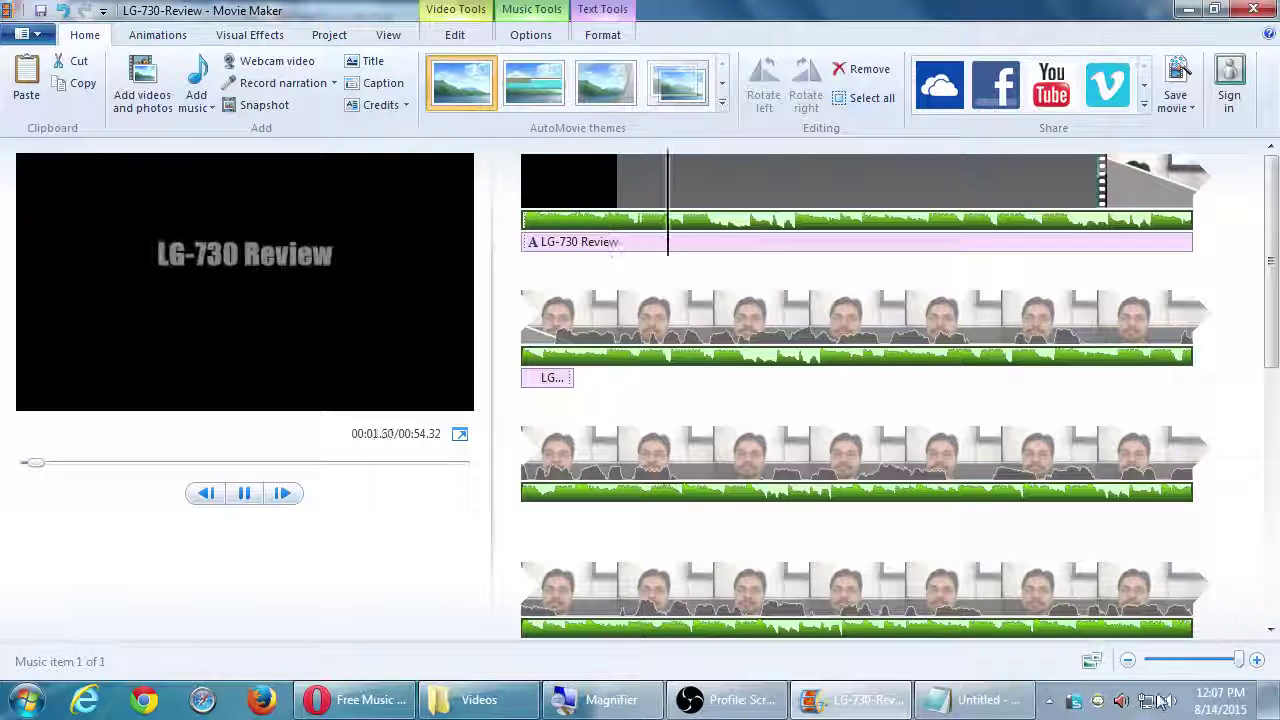
{"action": "left_click", "coordinate": [1121, 700]}
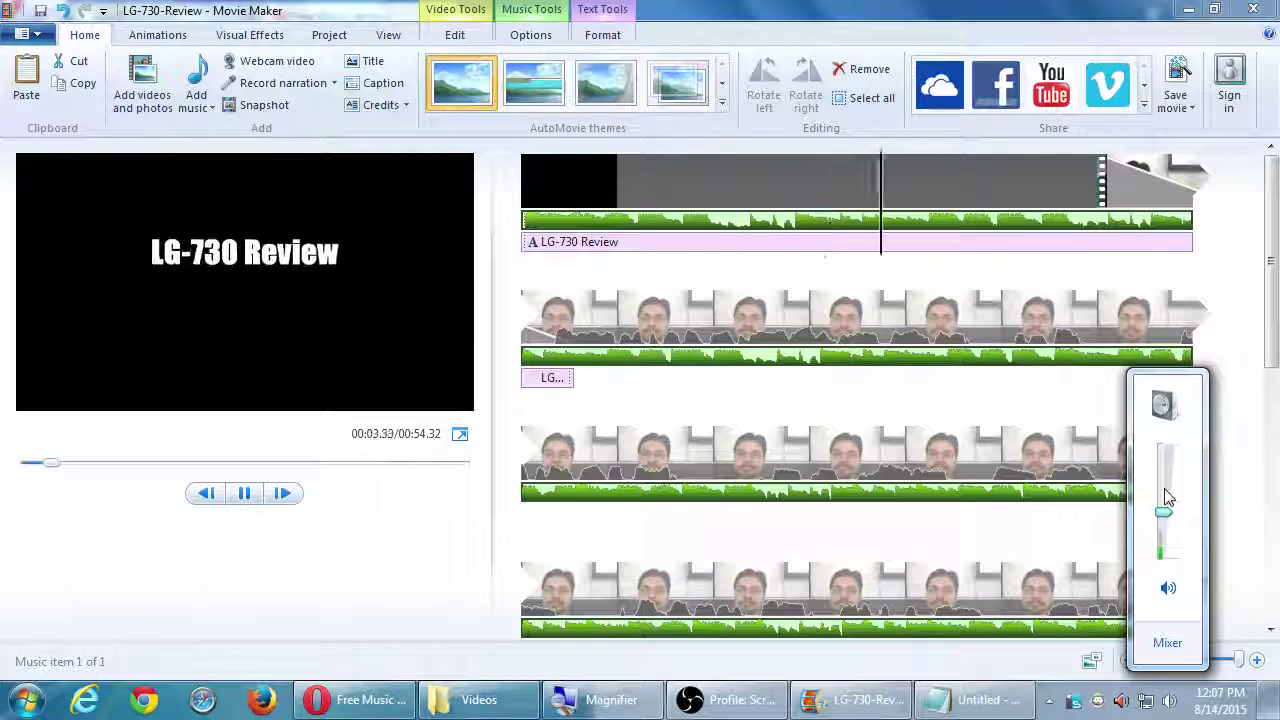
{"action": "left_click", "coordinate": [1165, 494]}
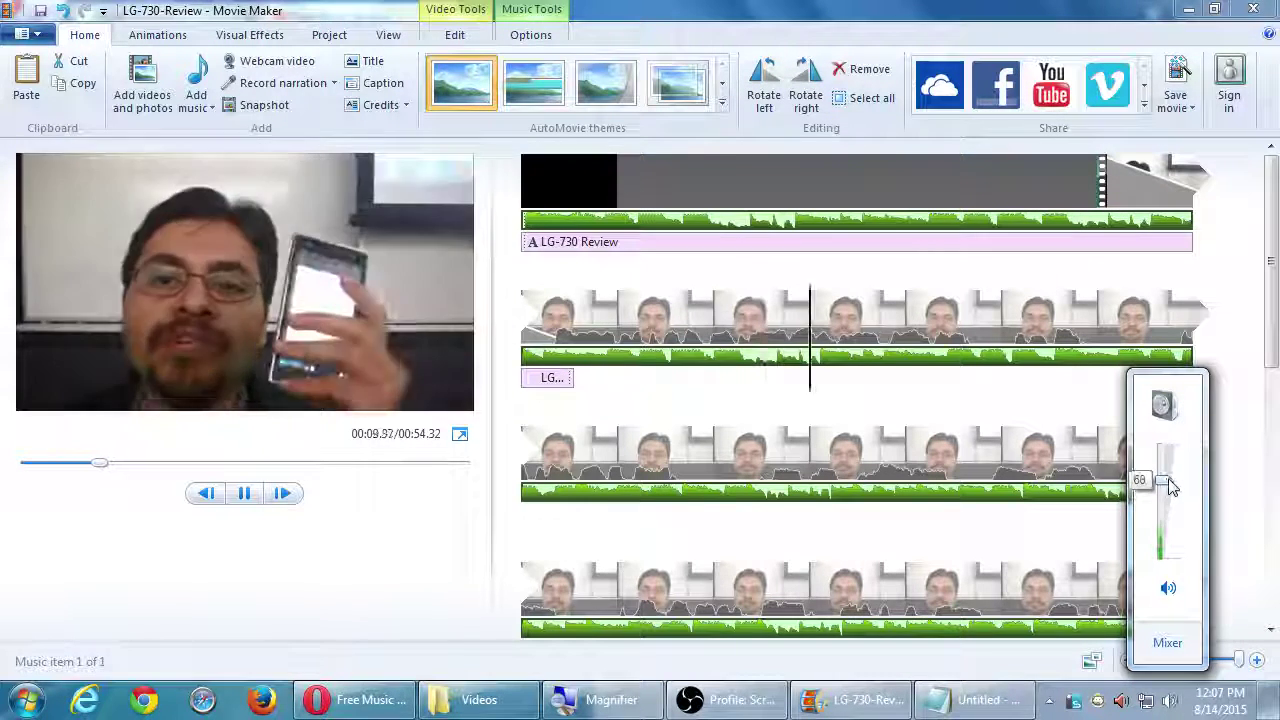
{"action": "left_click_drag", "start_coordinate": [1166, 490], "coordinate": [1166, 481]}
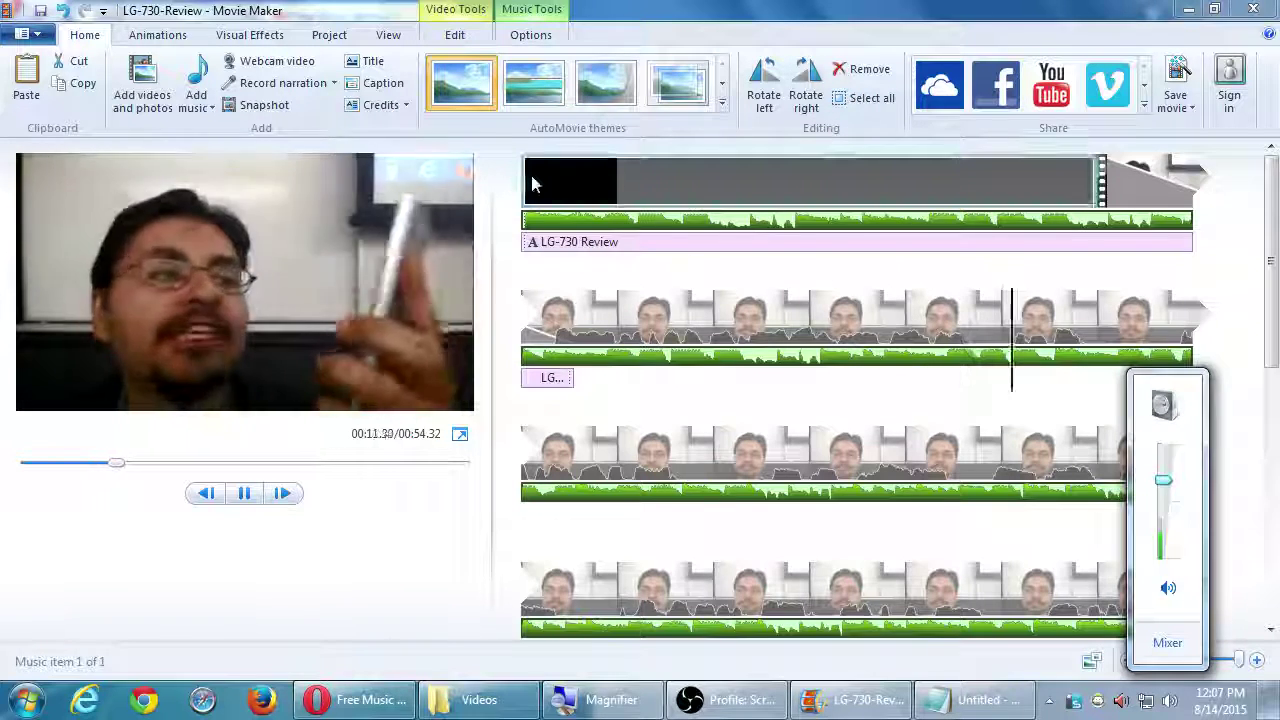
{"action": "left_click", "coordinate": [533, 175]}
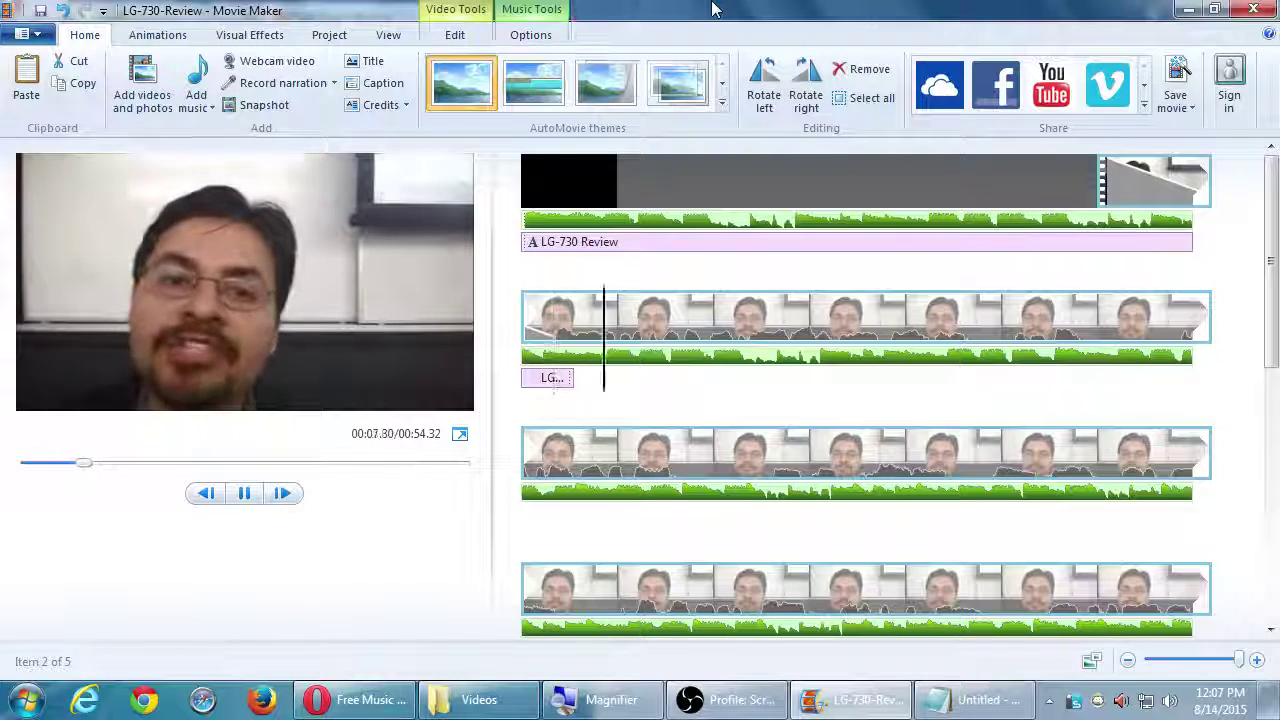
Step: Pause the preview and return the playhead to the start of the timeline
{"action": "key", "text": "space"}
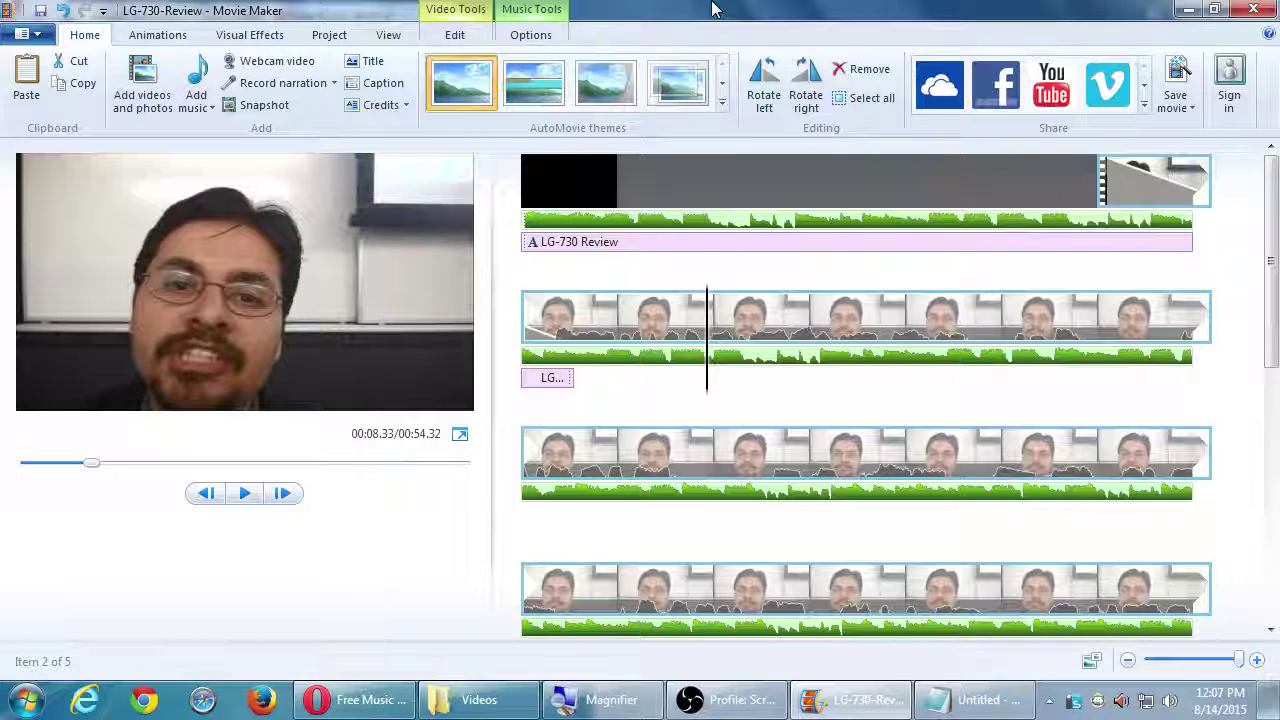
{"action": "key", "text": "Home"}
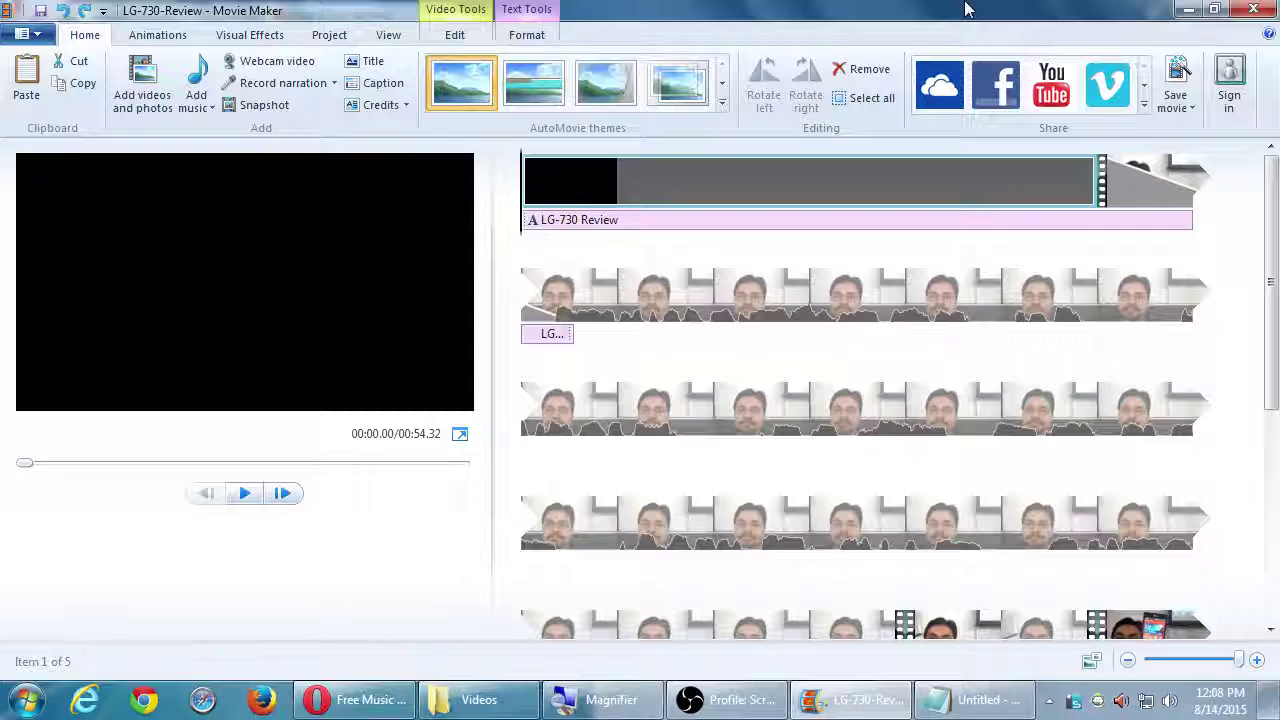
{"action": "key", "text": "super+plus"}
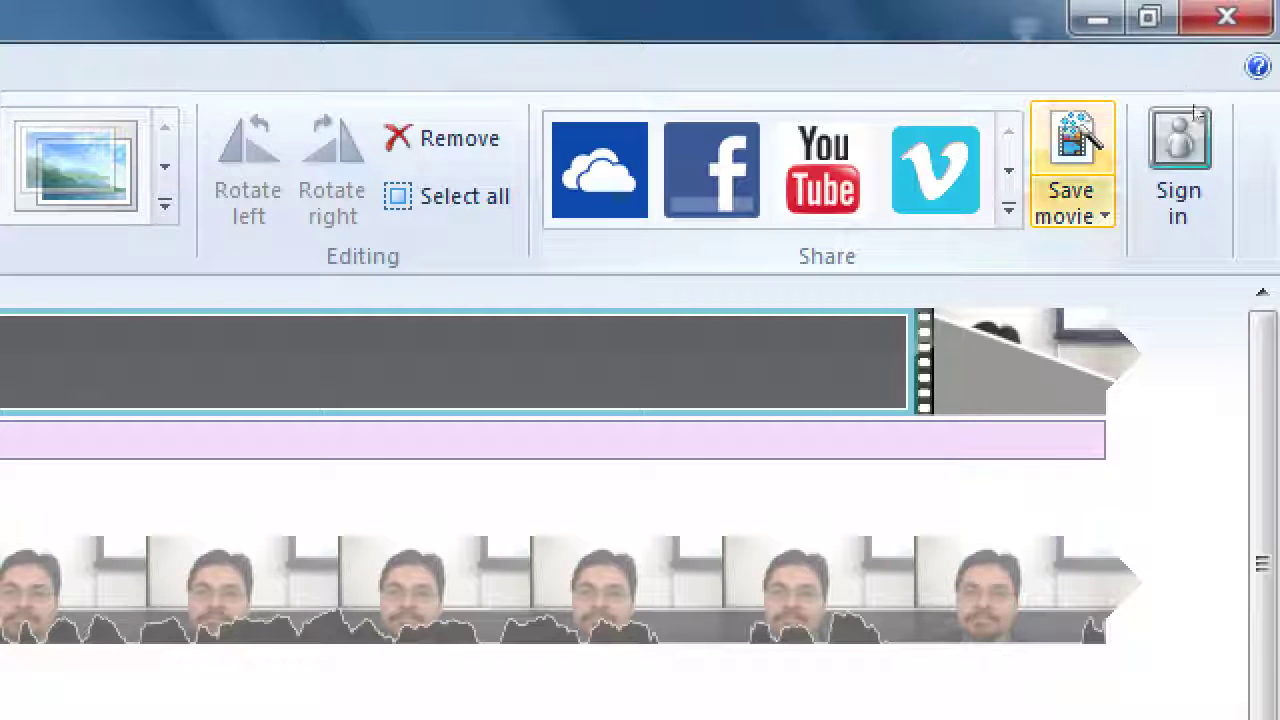
Step: Open the Save Movie dialog to export LG-730-Review.mp4
{"action": "left_click", "coordinate": [1071, 200]}
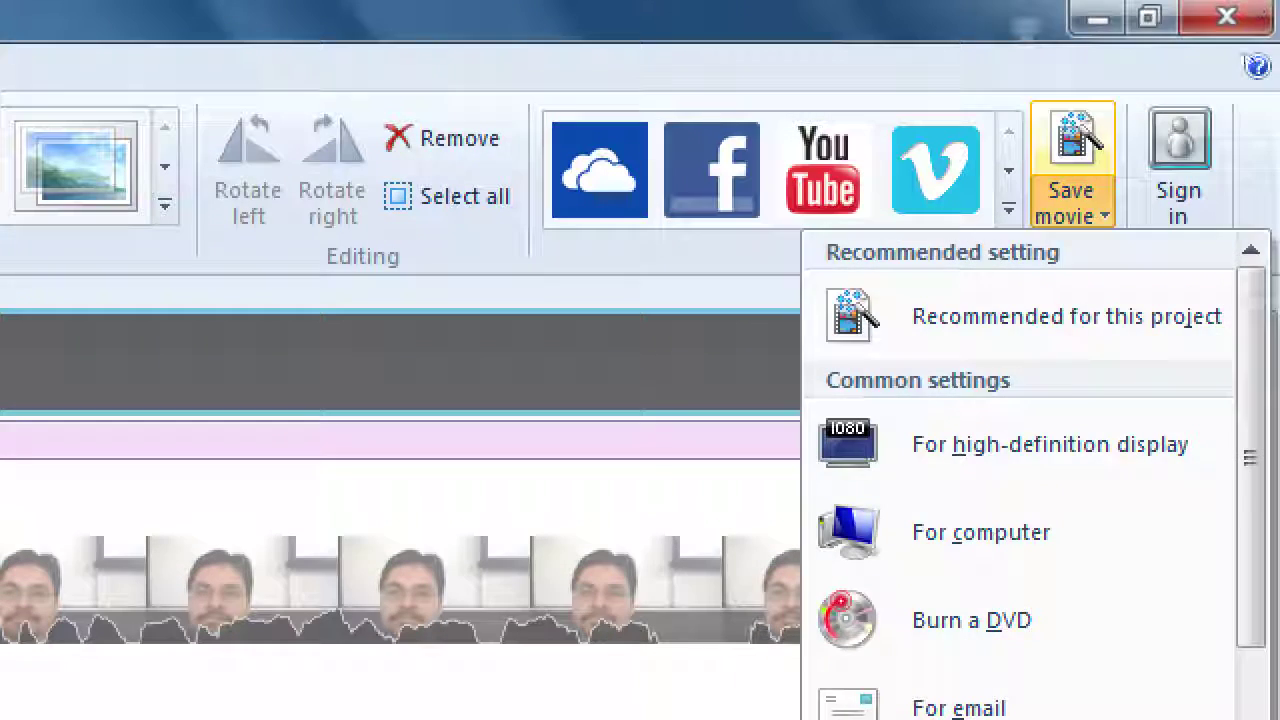
{"action": "left_click", "coordinate": [1112, 20]}
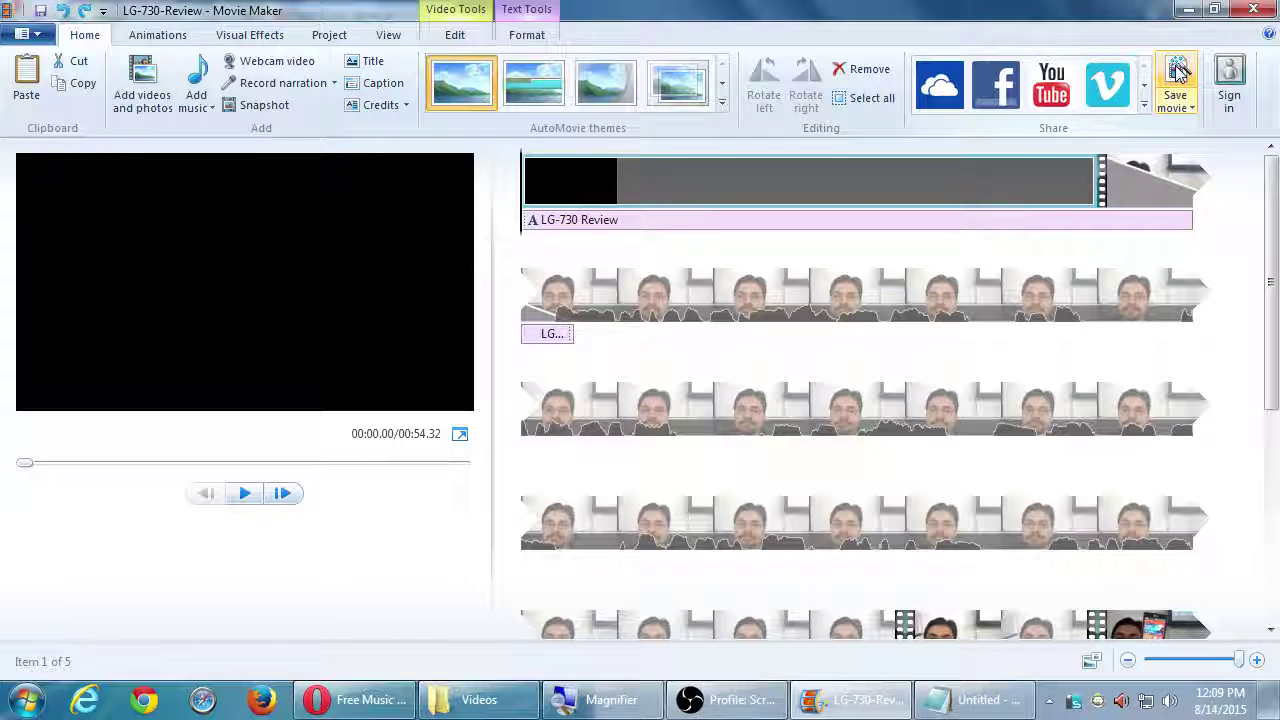
{"action": "left_click", "coordinate": [1178, 70]}
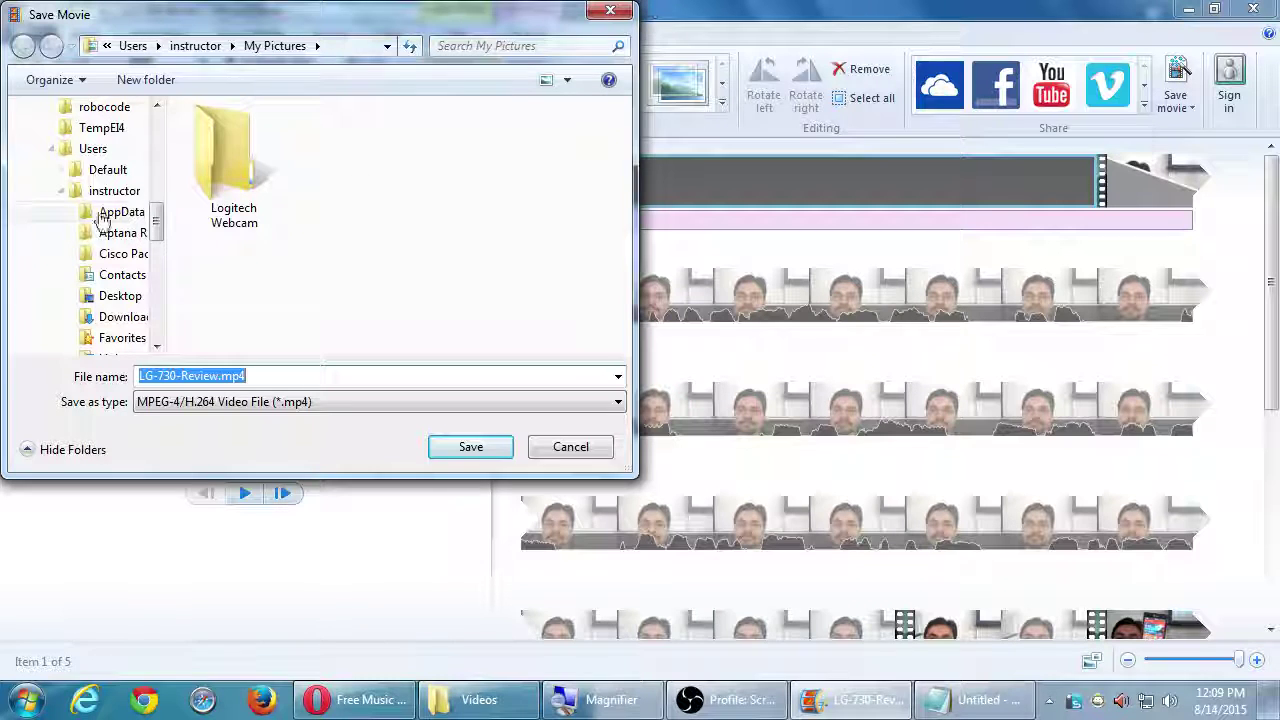
Step: Choose the Videos folder as the save location for LG-730-Review.mp4
{"action": "left_click_drag", "start_coordinate": [153, 228], "coordinate": [150, 320]}
{"action": "left_click", "coordinate": [82, 317]}
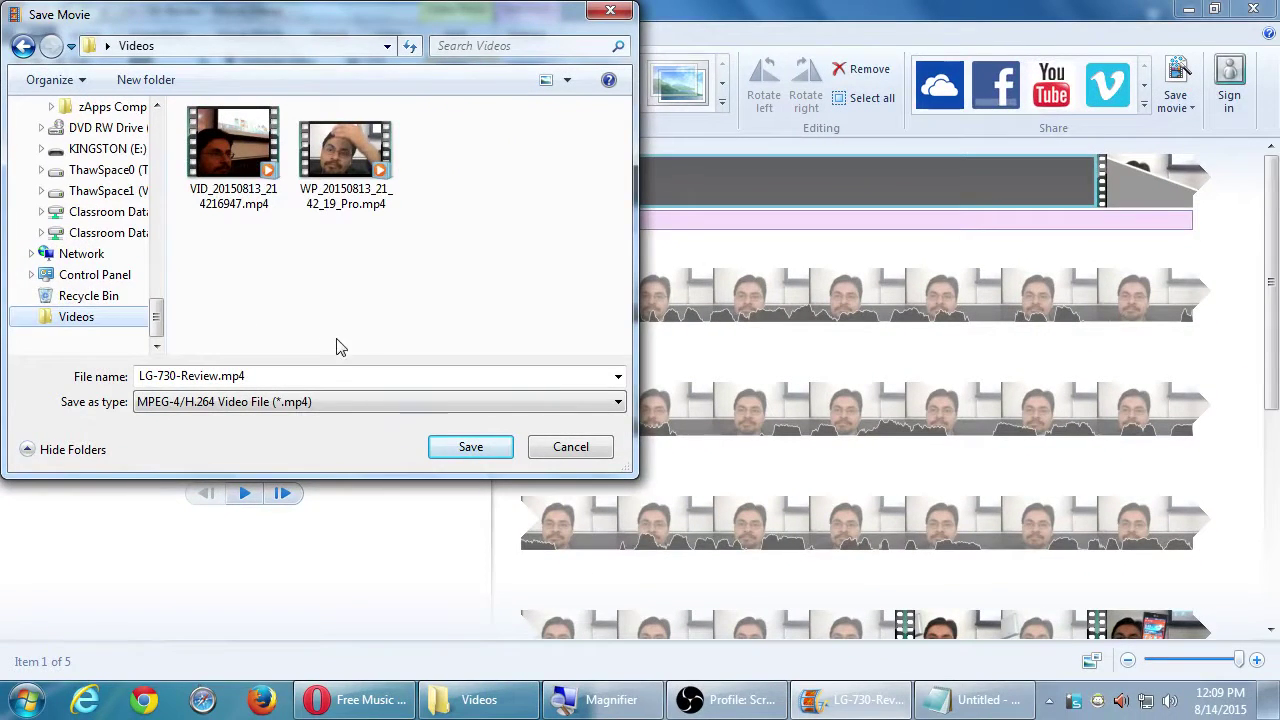
Step: Save LG-730-Review.mp4 to Videos and let the export finish
{"action": "left_click", "coordinate": [478, 447]}
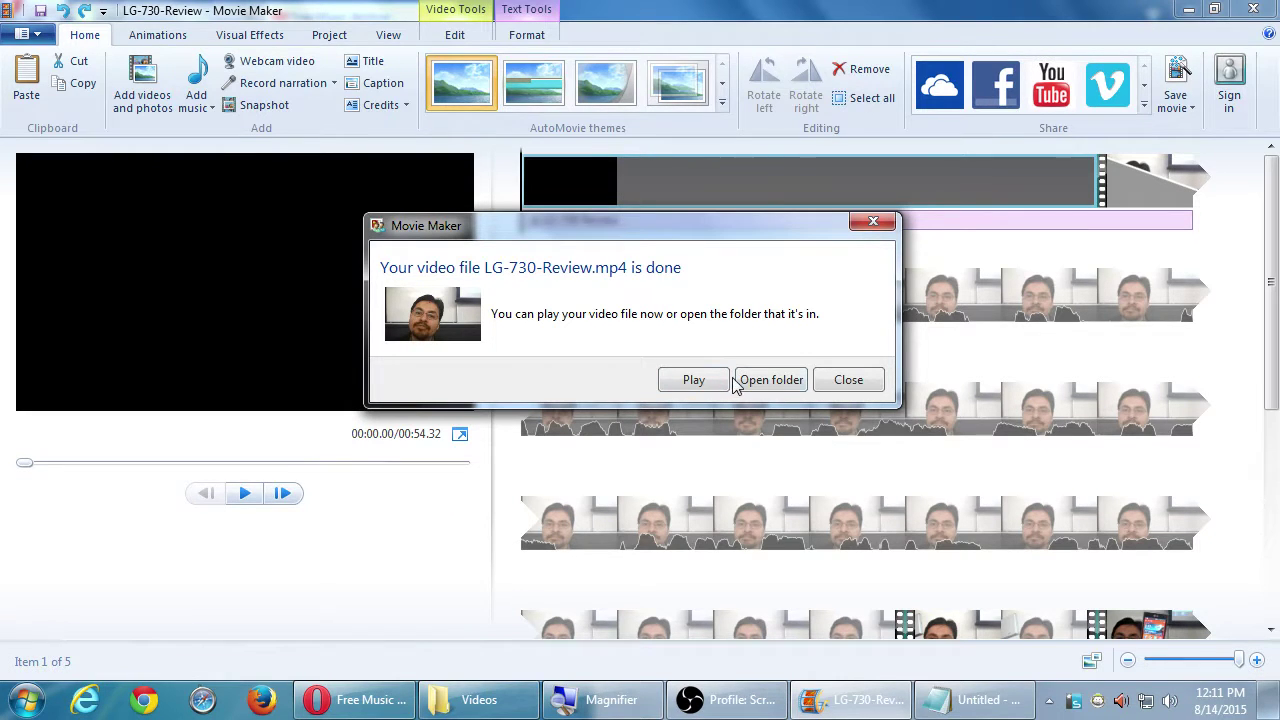
Step: Open the Videos folder and select LG-730-Review.mp4 to show its 54-second, 17.7 MB details
{"action": "left_click", "coordinate": [762, 383]}
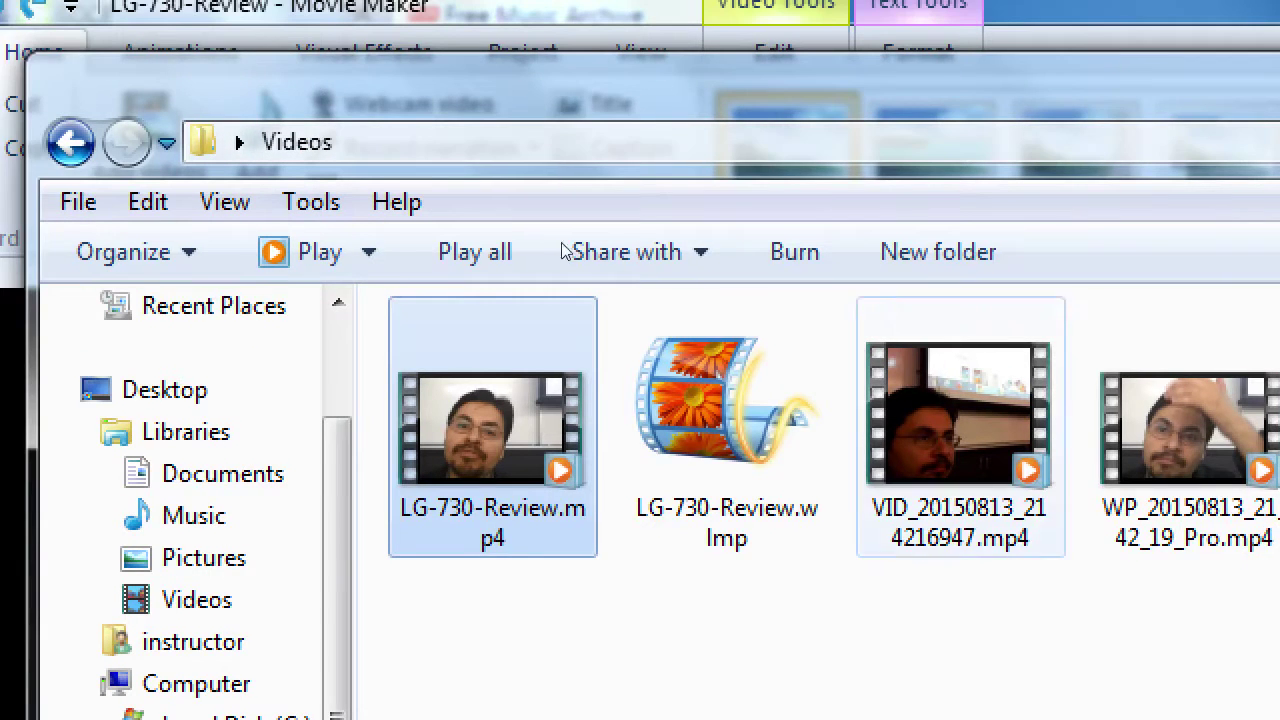
{"action": "left_click", "coordinate": [664, 230]}
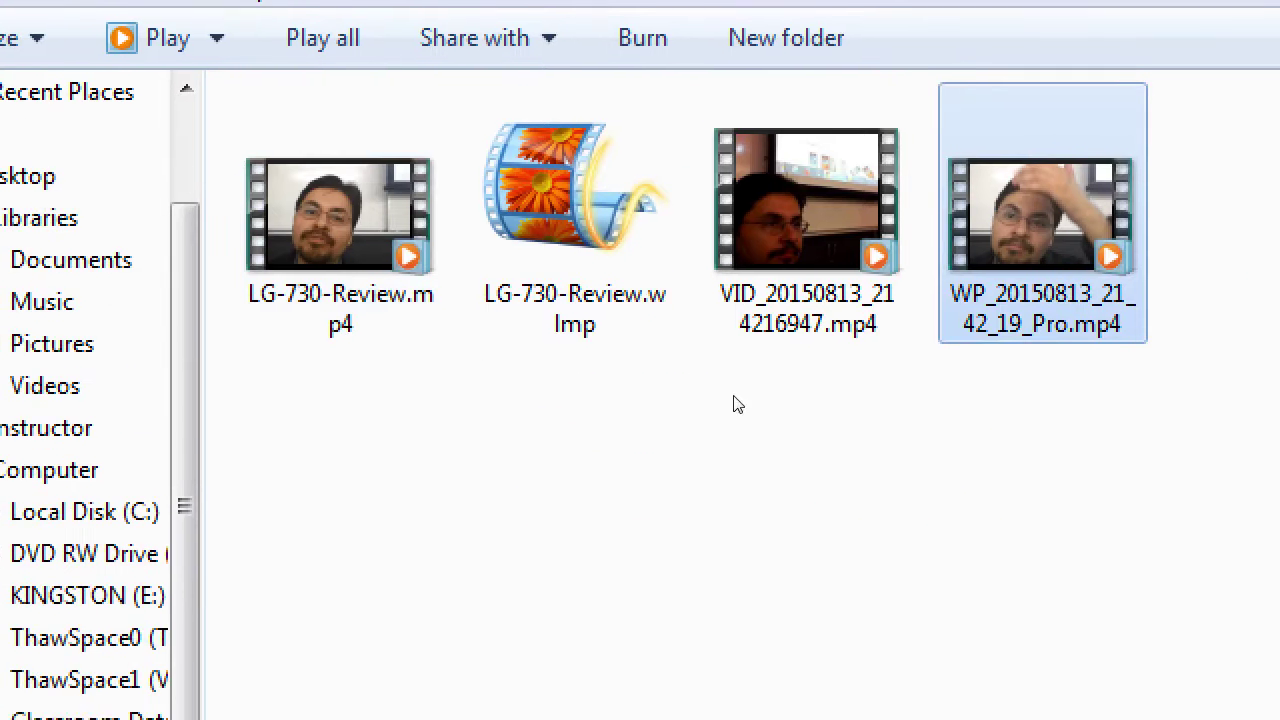
{"action": "left_click", "coordinate": [486, 280]}
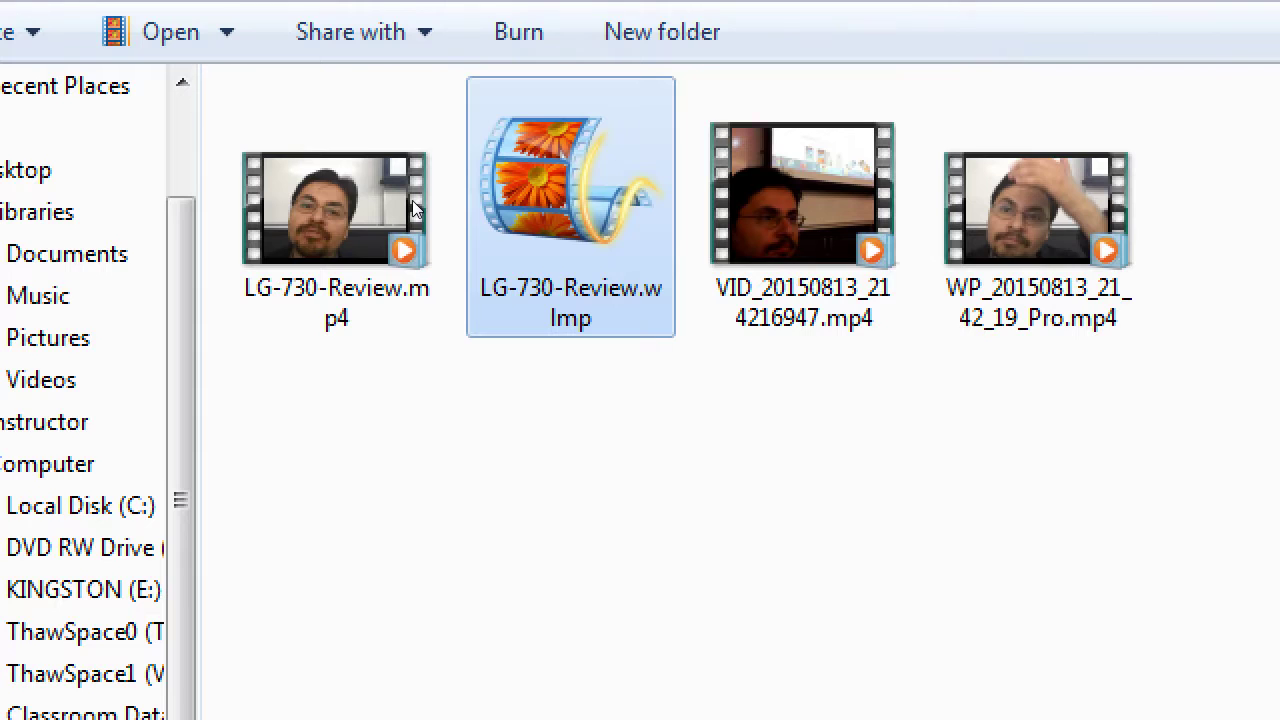
{"action": "left_click", "coordinate": [322, 240]}
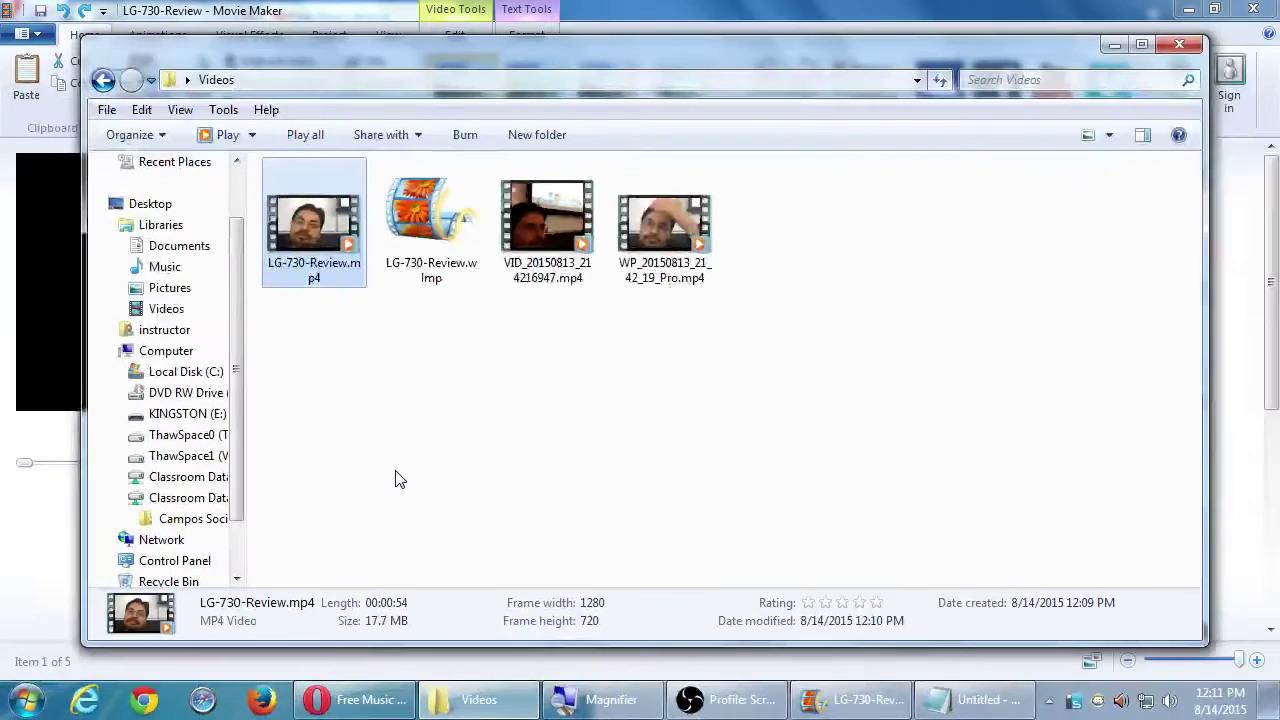
{"action": "double_click", "coordinate": [325, 238]}
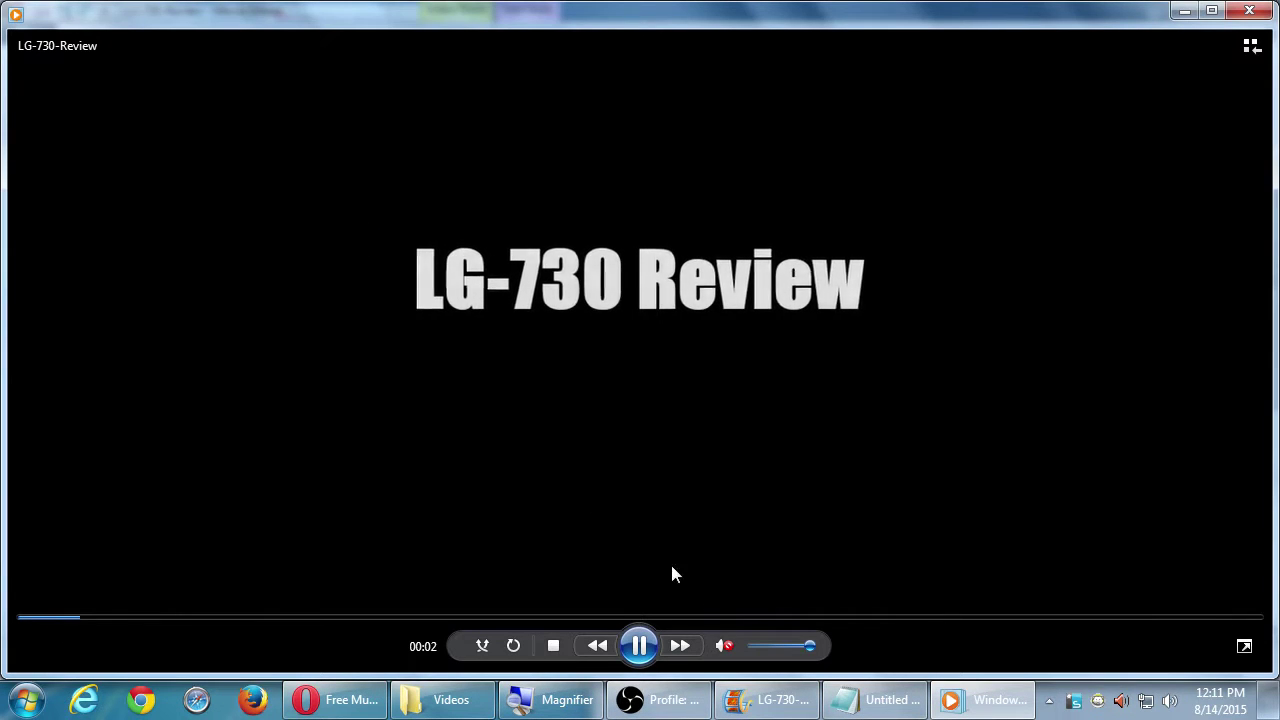
{"action": "left_click", "coordinate": [724, 645]}
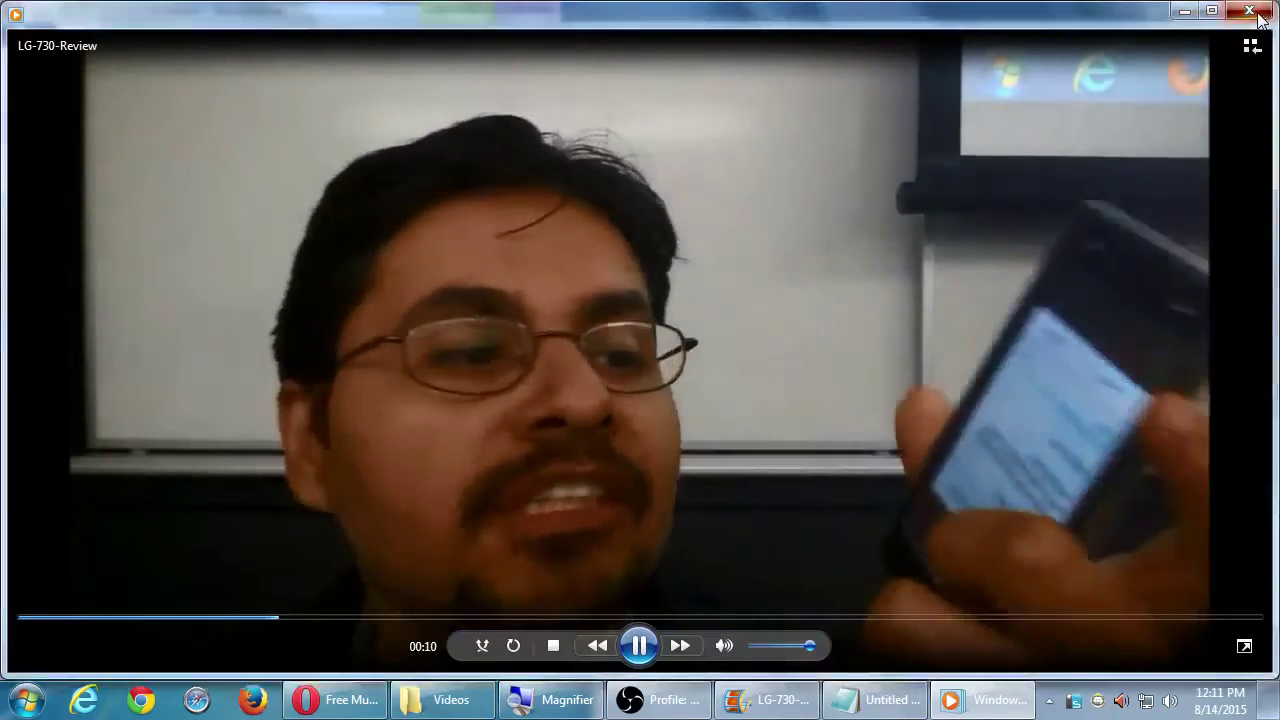
{"action": "left_click", "coordinate": [1252, 10]}
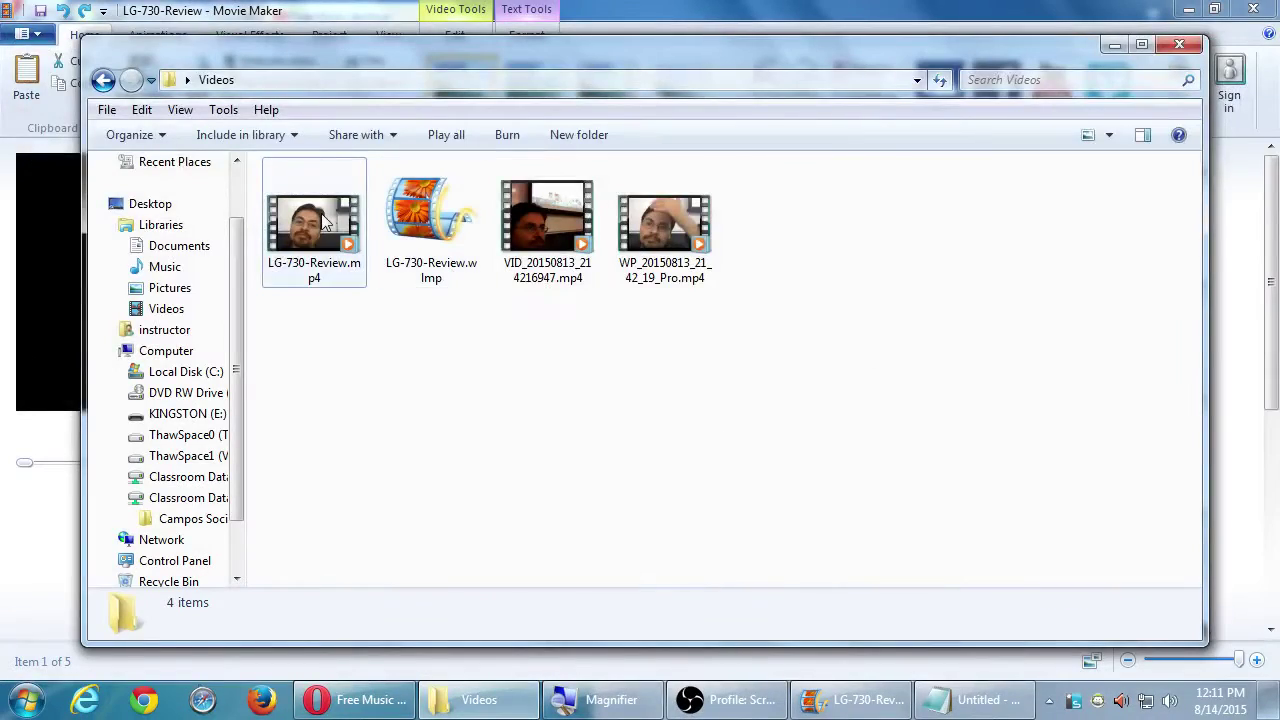
{"action": "left_click", "coordinate": [322, 220]}
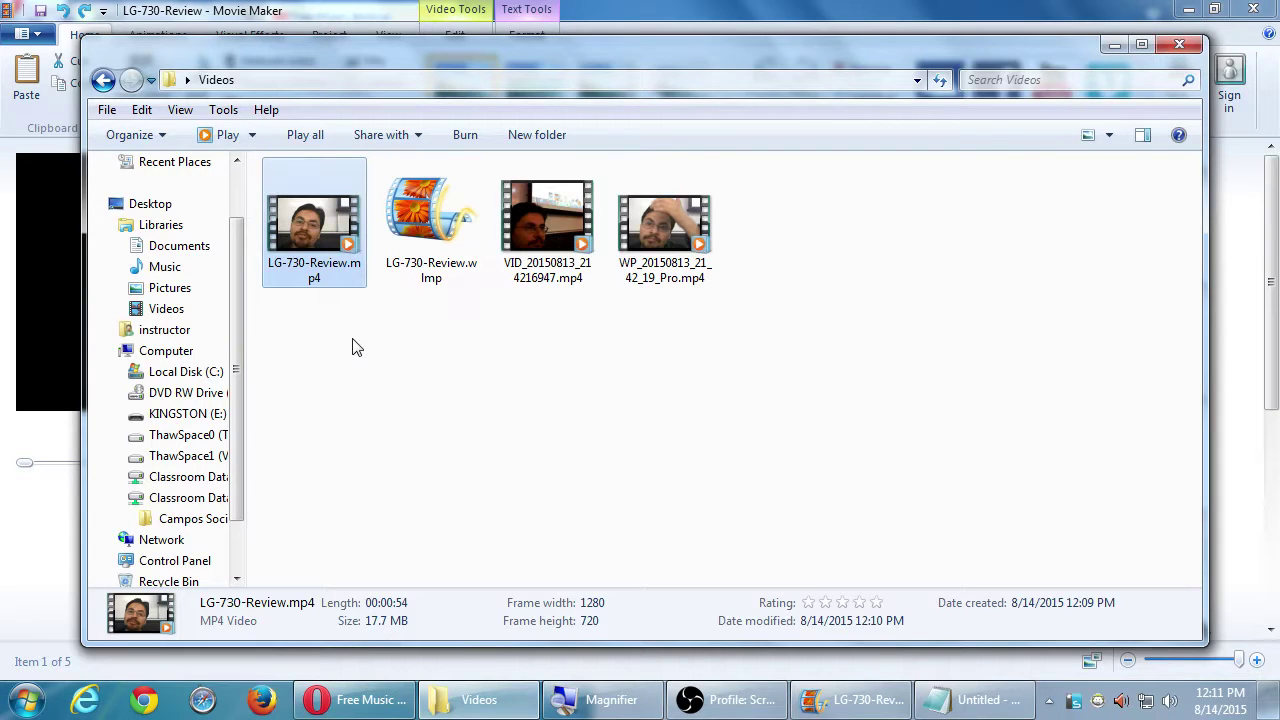
Step: Close Movie Maker, then the Free Music Archive tab and the Opera browser
{"action": "left_click", "coordinate": [672, 9]}
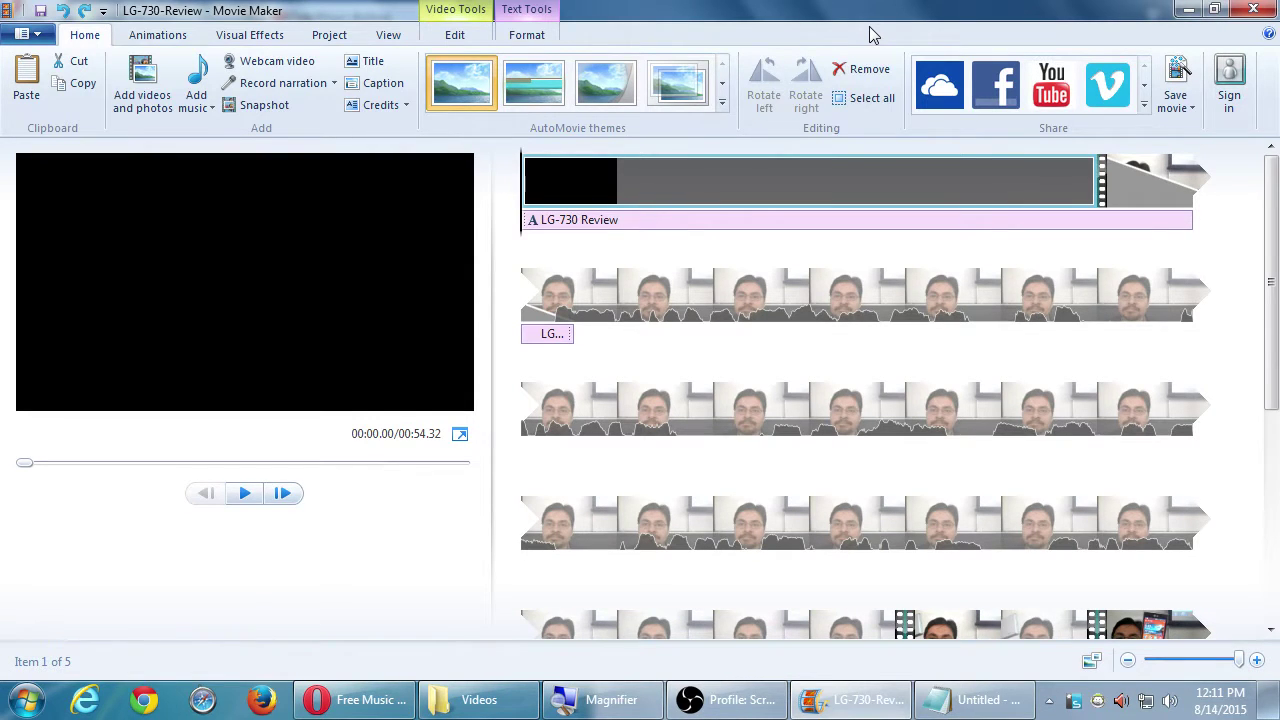
{"action": "left_click", "coordinate": [1258, 10]}
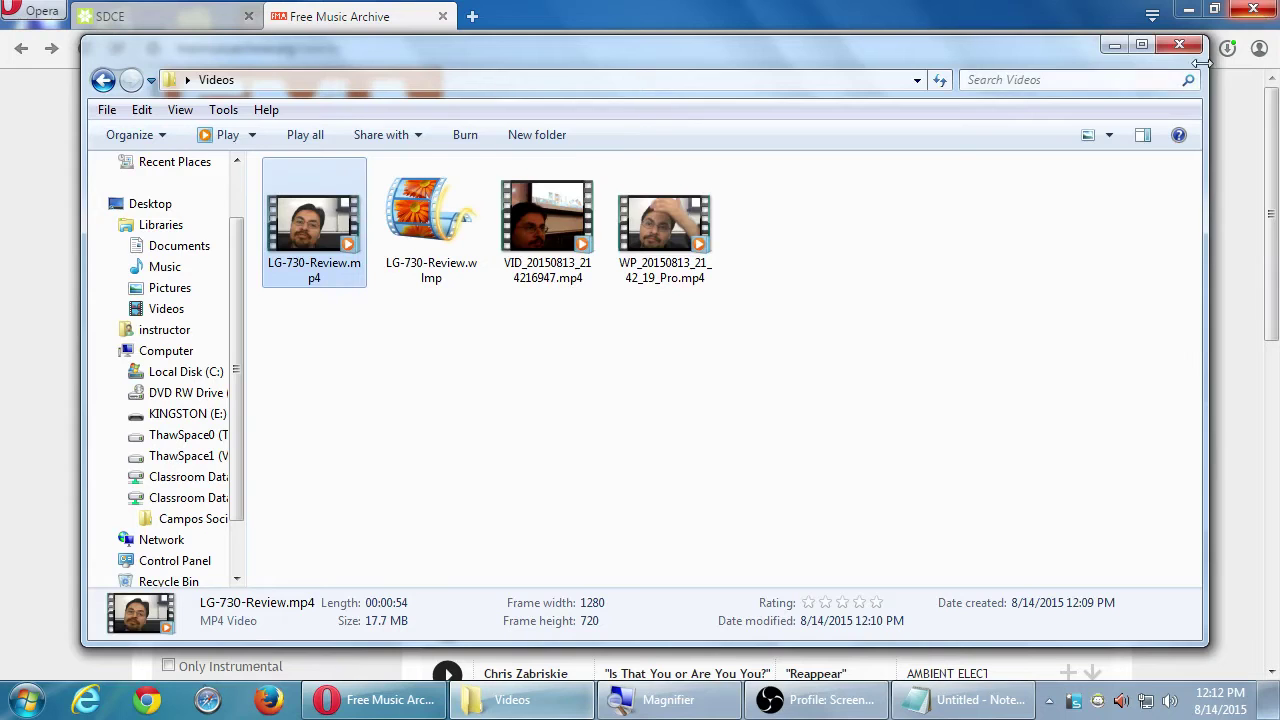
{"action": "left_click", "coordinate": [940, 286]}
{"action": "left_click", "coordinate": [442, 16]}
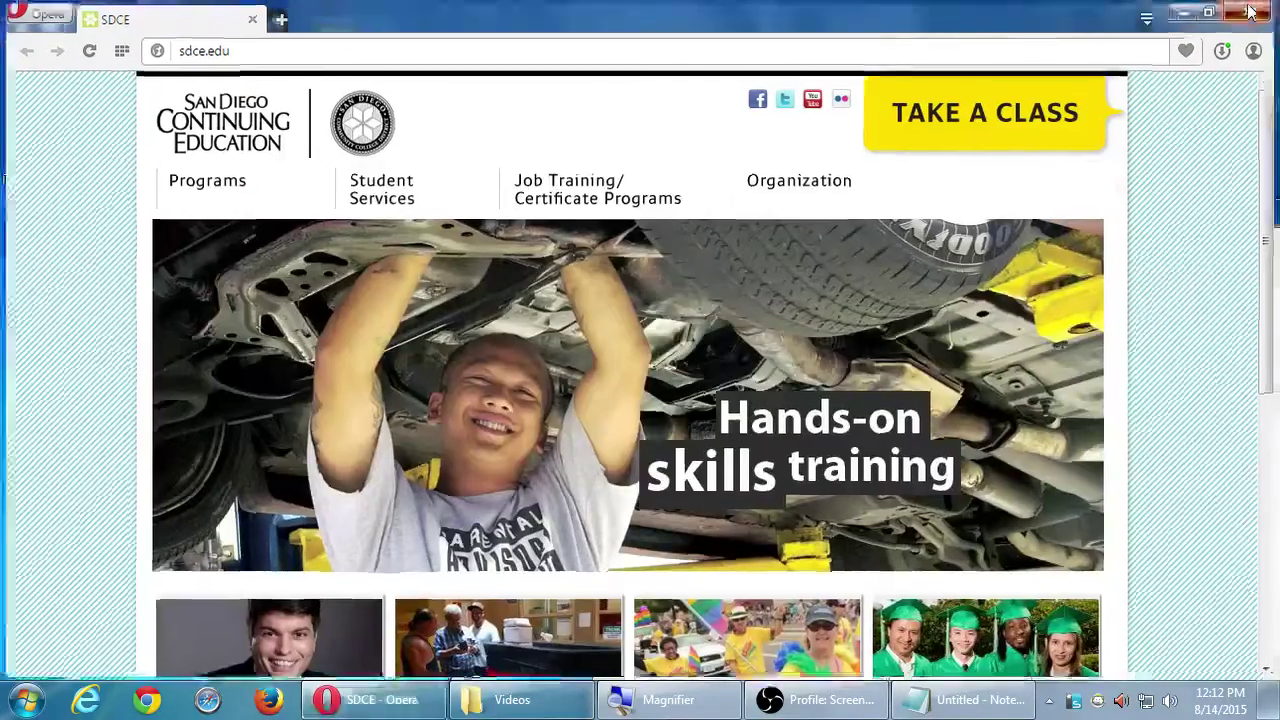
{"action": "left_click", "coordinate": [1250, 11]}
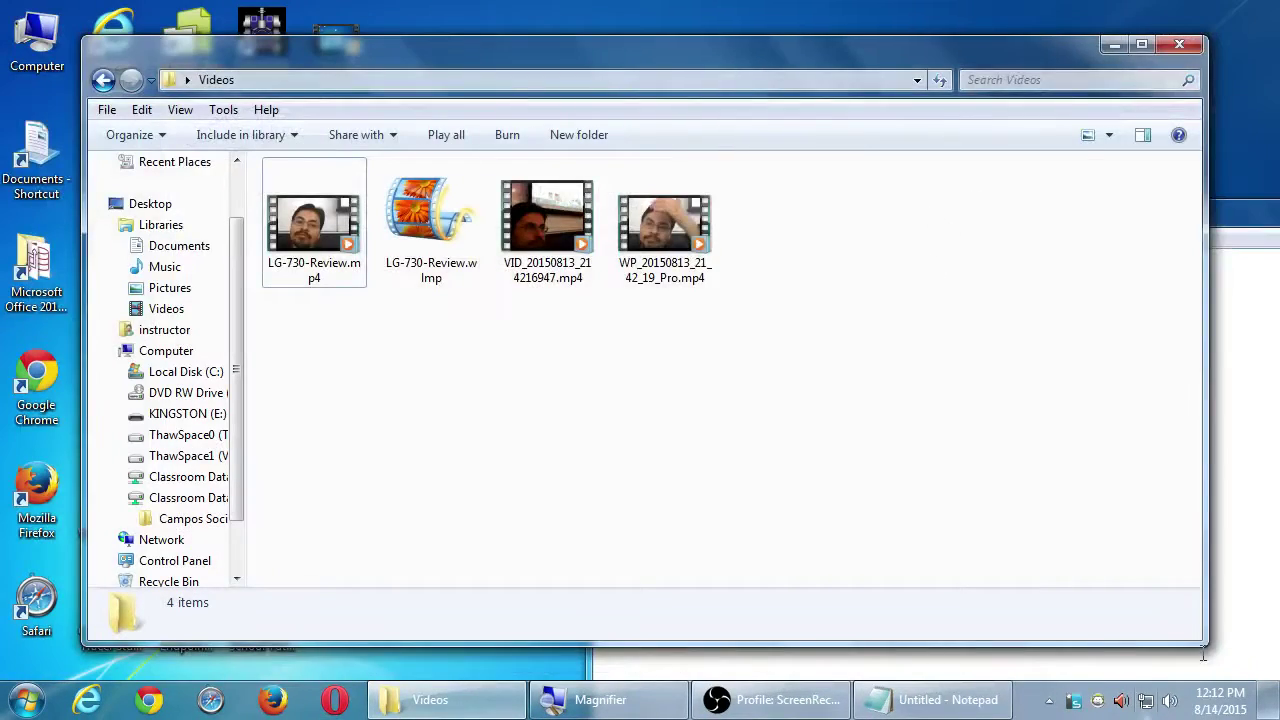
Step: Close the Notepad notes without saving them
{"action": "left_click", "coordinate": [1257, 606]}
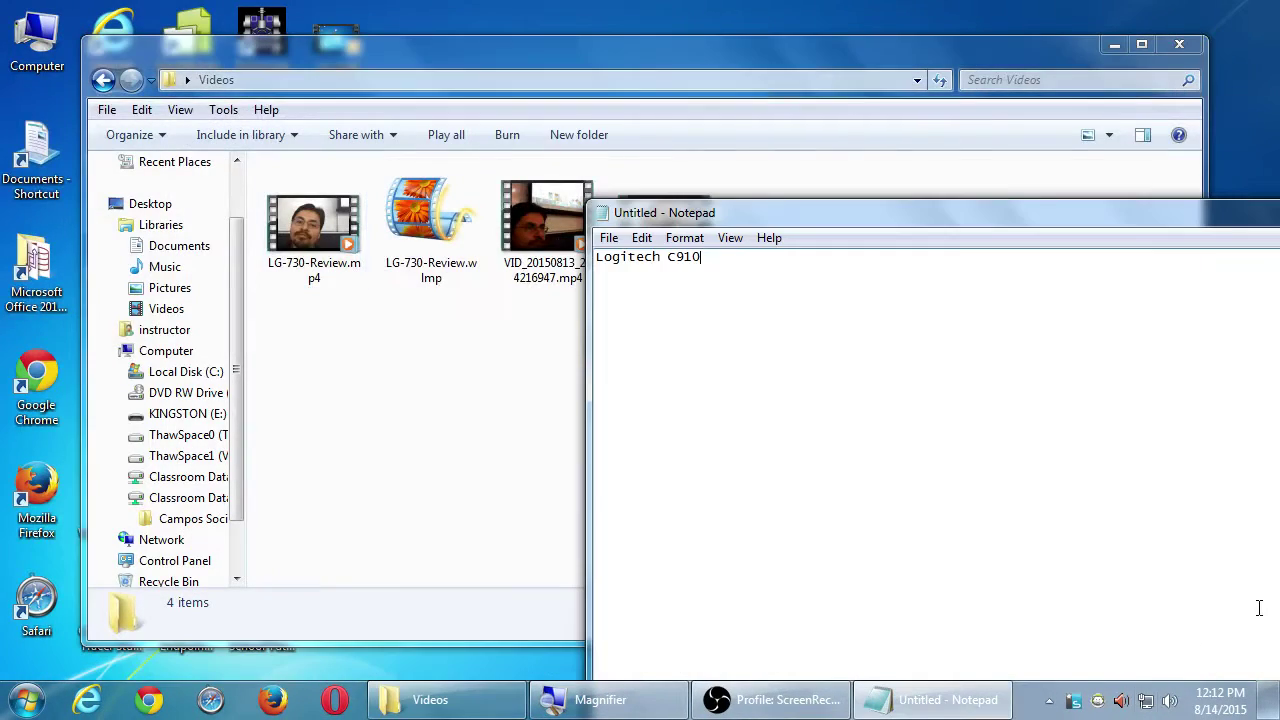
{"action": "double_click", "coordinate": [605, 214]}
{"action": "left_click", "coordinate": [690, 352]}
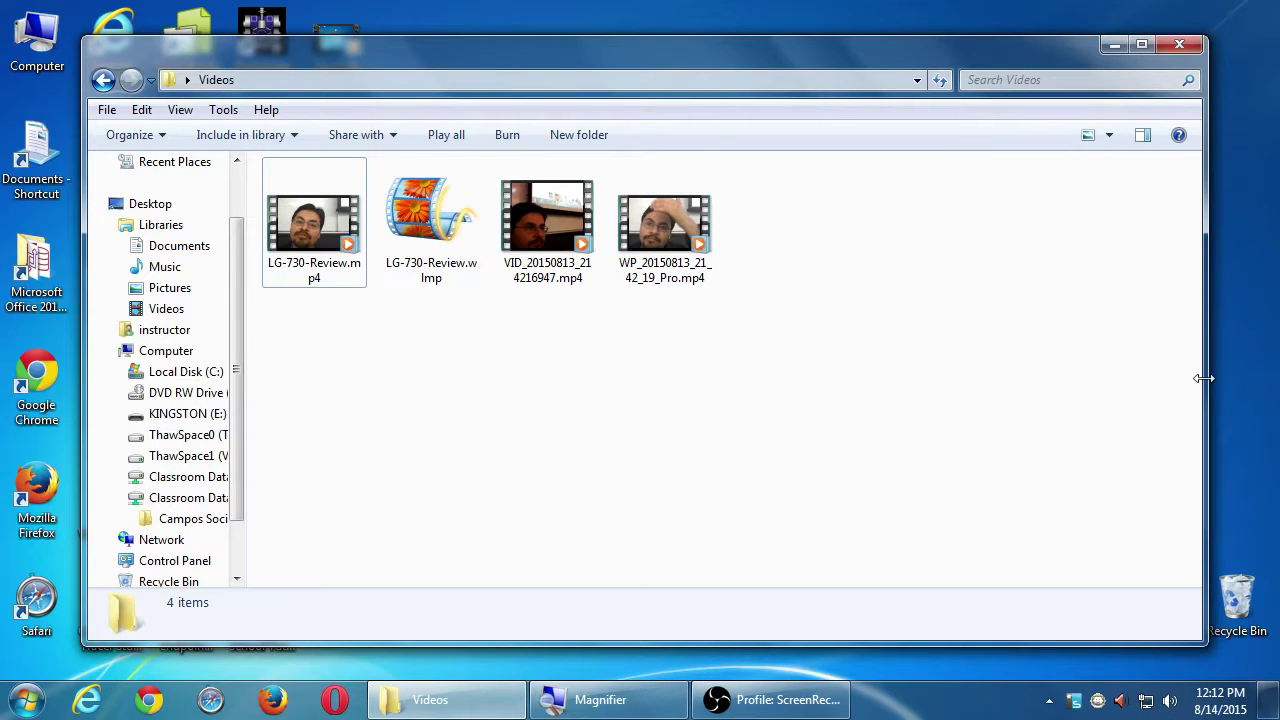
Step: Narrow the Videos folder window and move it to the right side of the screen
{"action": "left_click_drag", "start_coordinate": [1206, 386], "coordinate": [932, 350]}
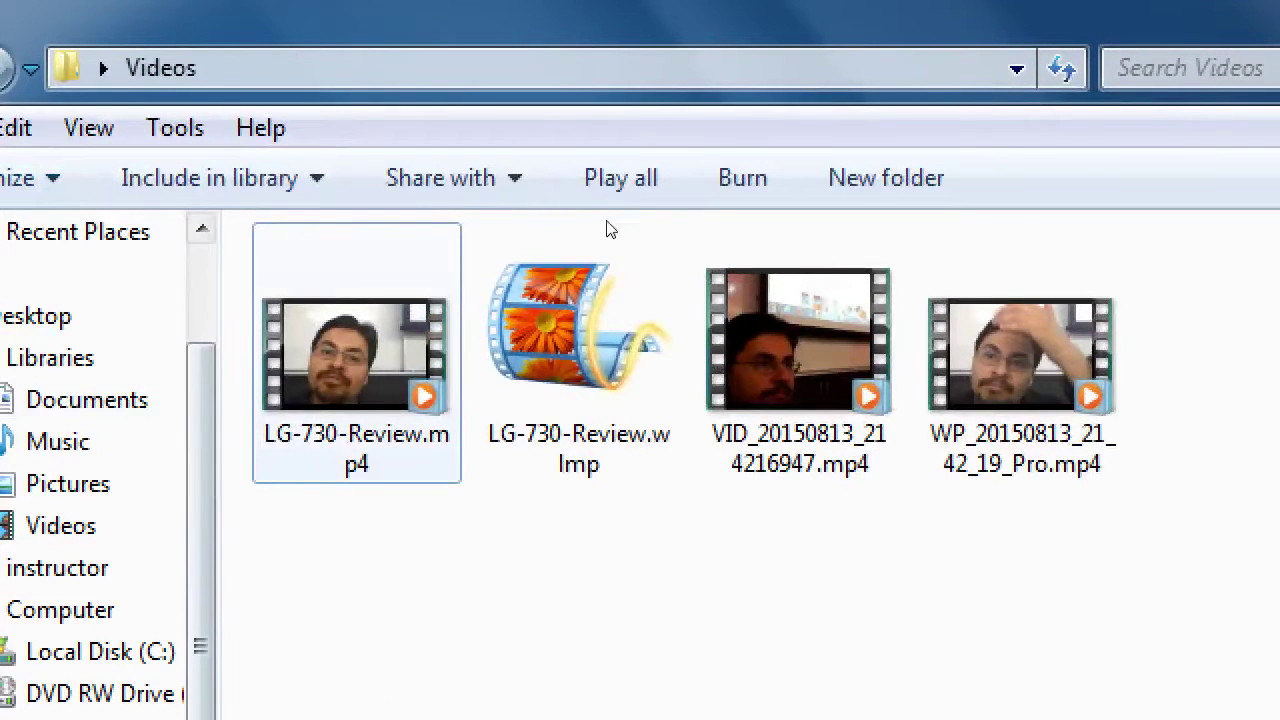
{"action": "key", "text": "space"}
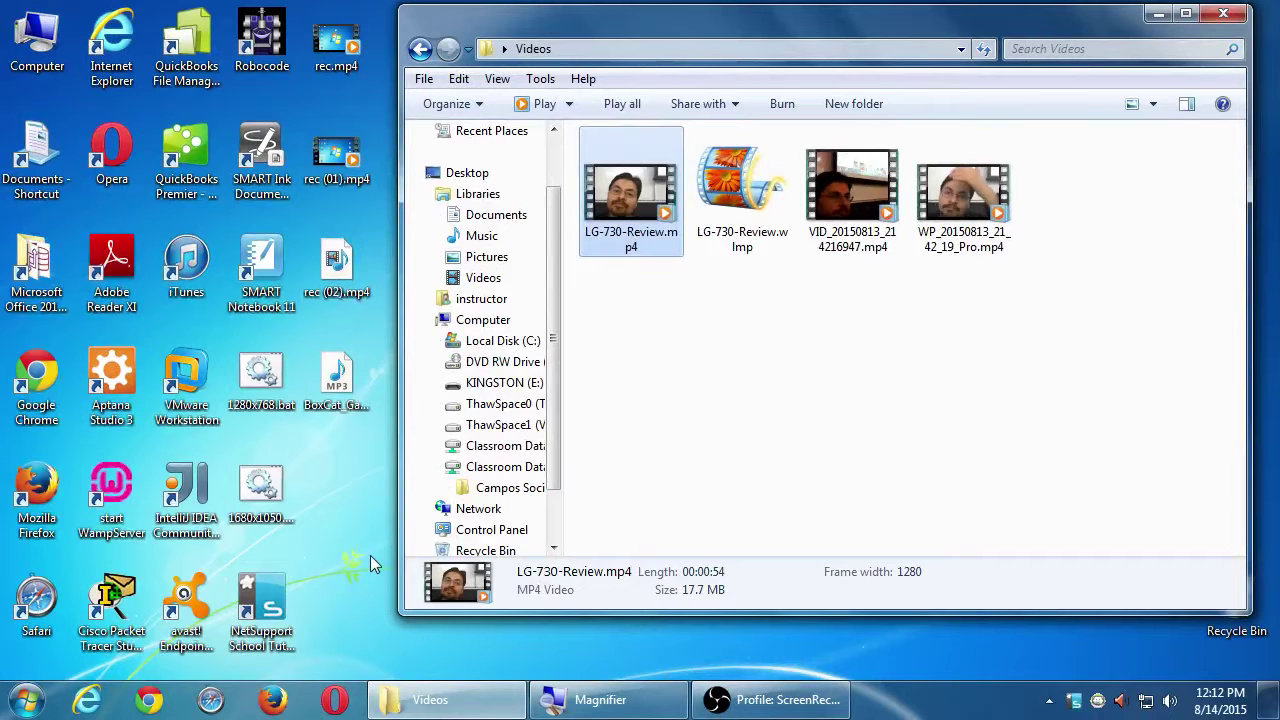
{"action": "left_click", "coordinate": [338, 553]}
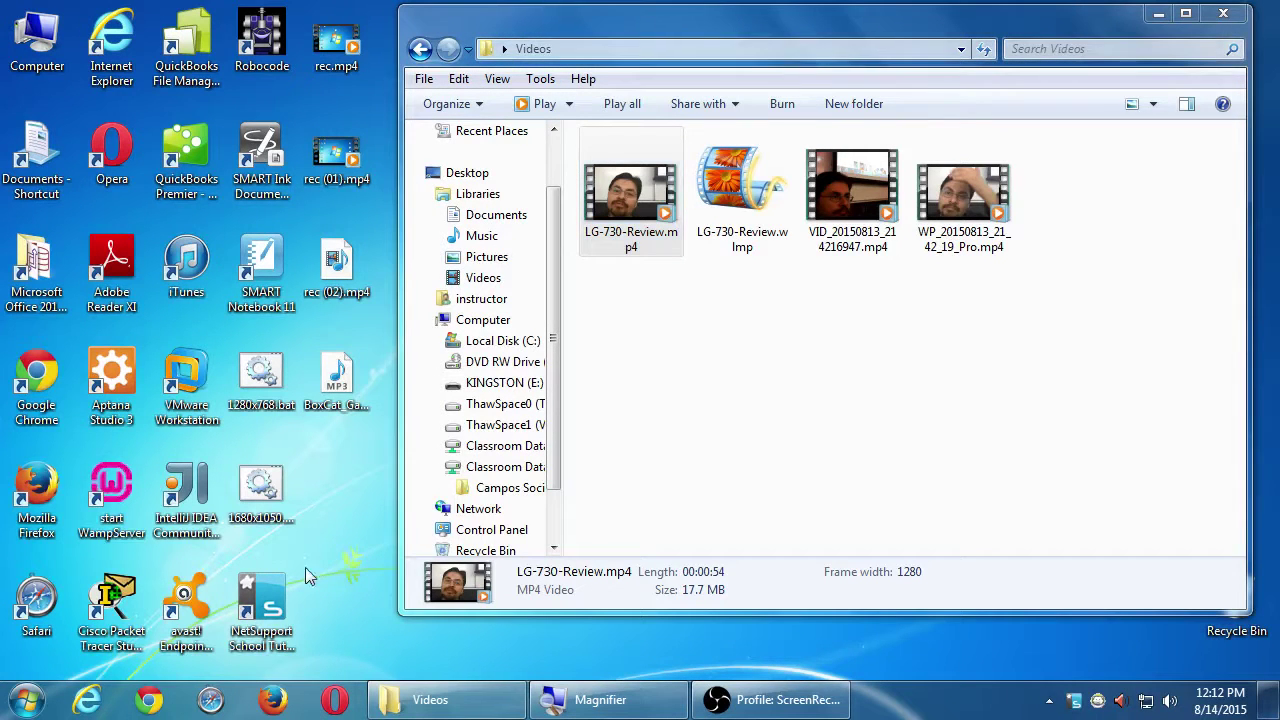
Step: Launch Google Chrome and load youtube.com in place of the current site
{"action": "left_click", "coordinate": [150, 703]}
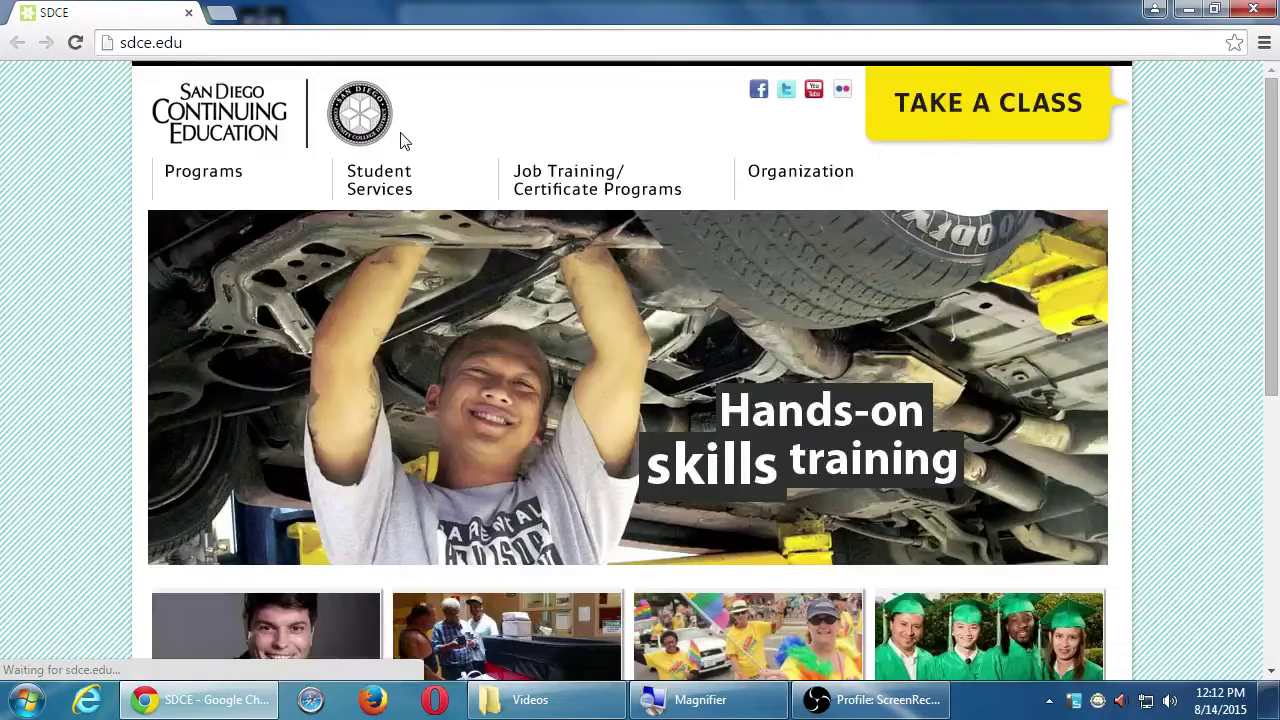
{"action": "key", "text": "super+plus"}
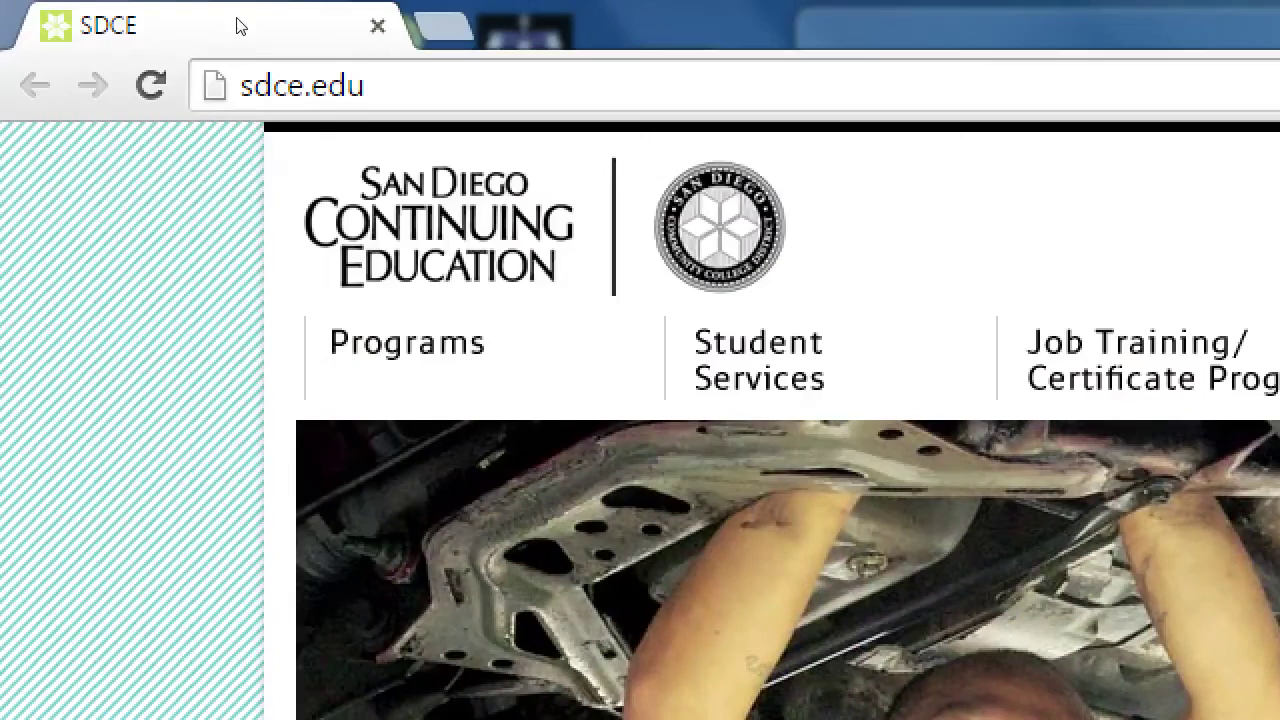
{"action": "key", "text": "ctrl+l"}
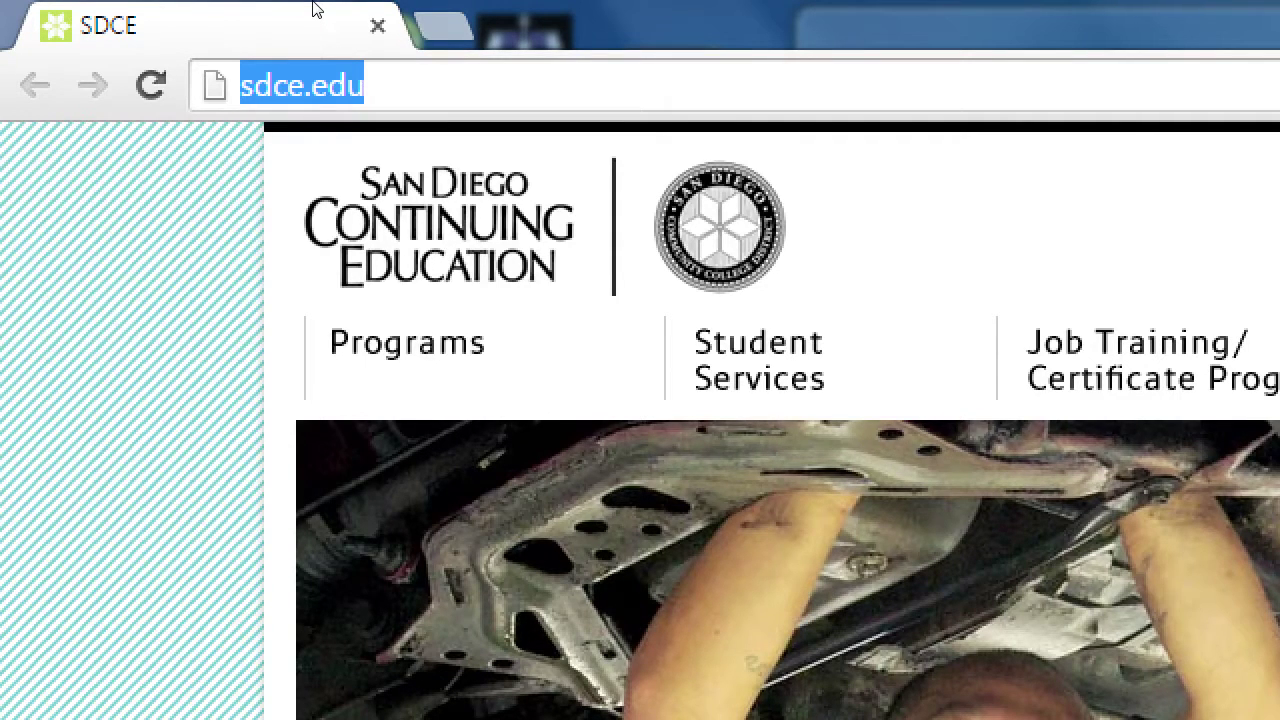
{"action": "type", "text": "youtube.com"}
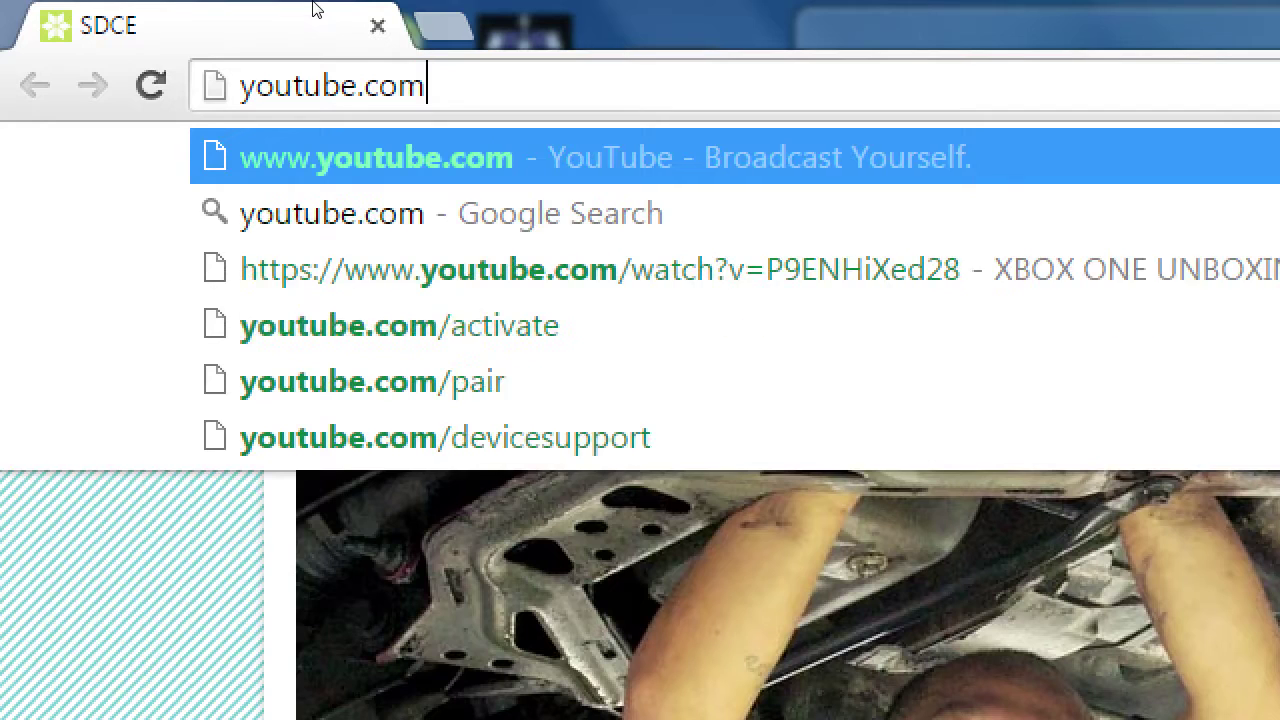
{"action": "key", "text": "Return"}
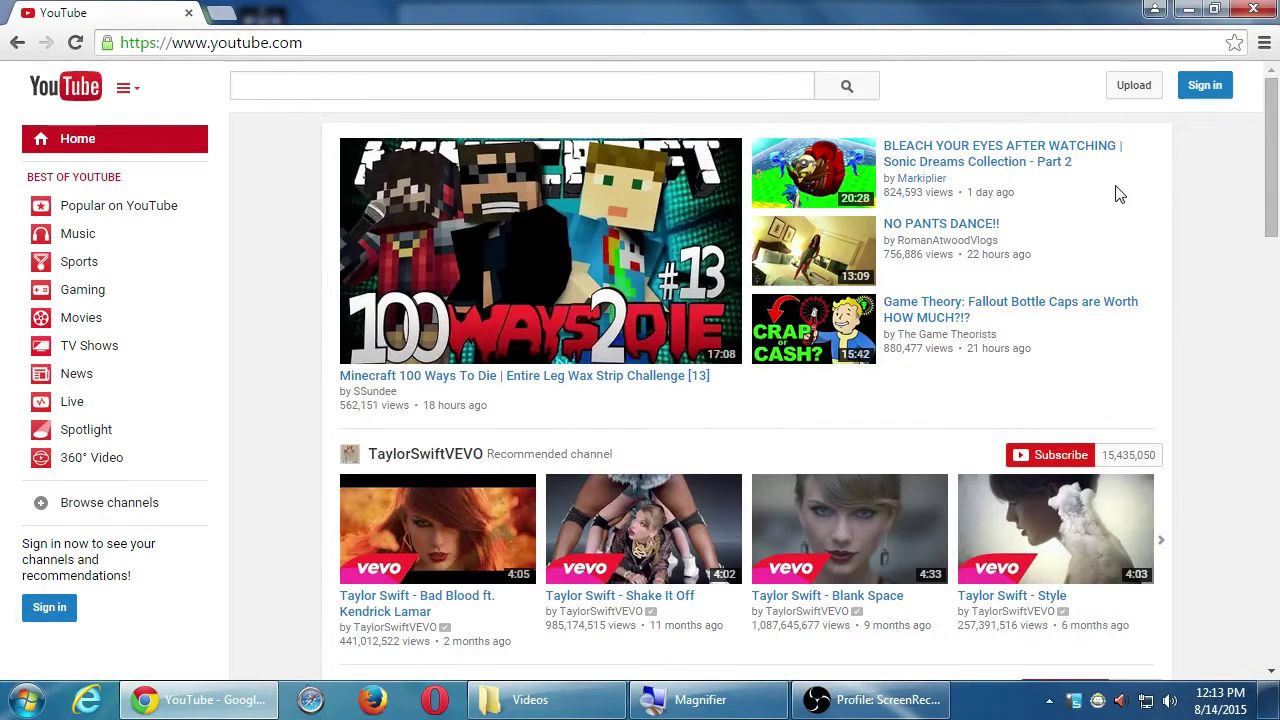
Step: Open YouTube's Google sign-in page and snap Chrome to the left half of the screen
{"action": "left_click", "coordinate": [1204, 92]}
{"action": "key", "text": "alt+Left"}
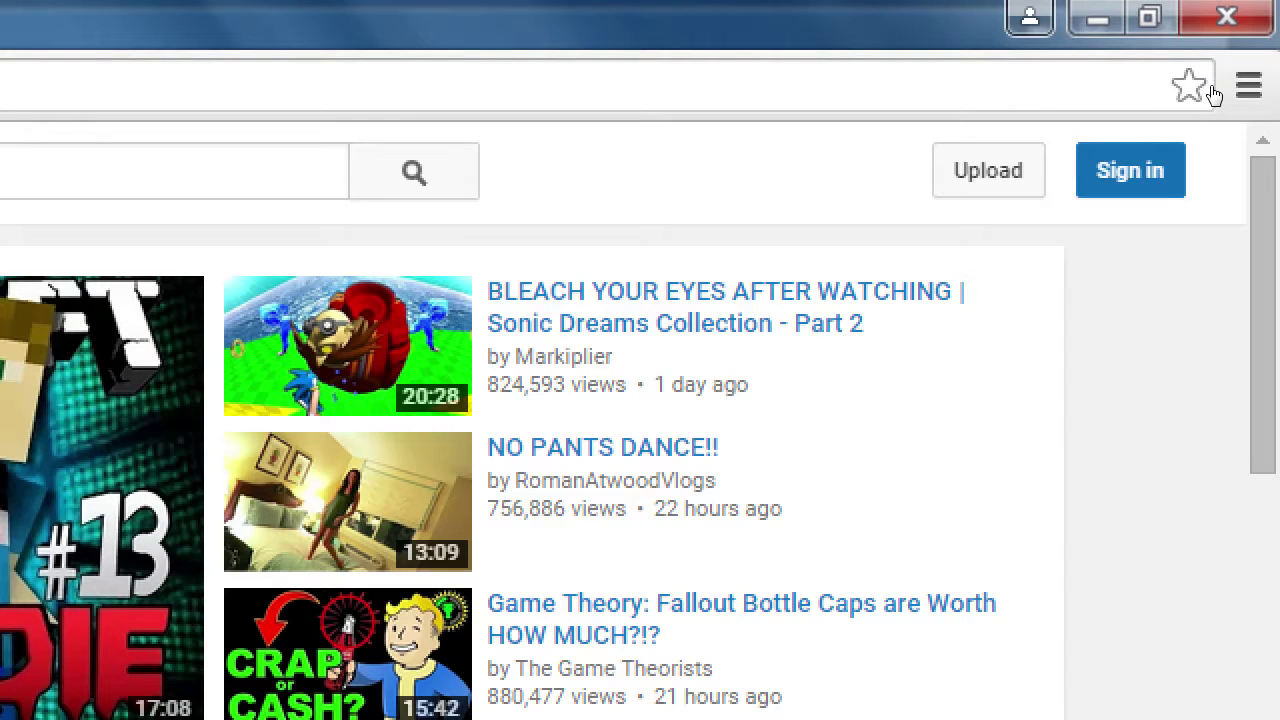
{"action": "left_click", "coordinate": [1130, 170]}
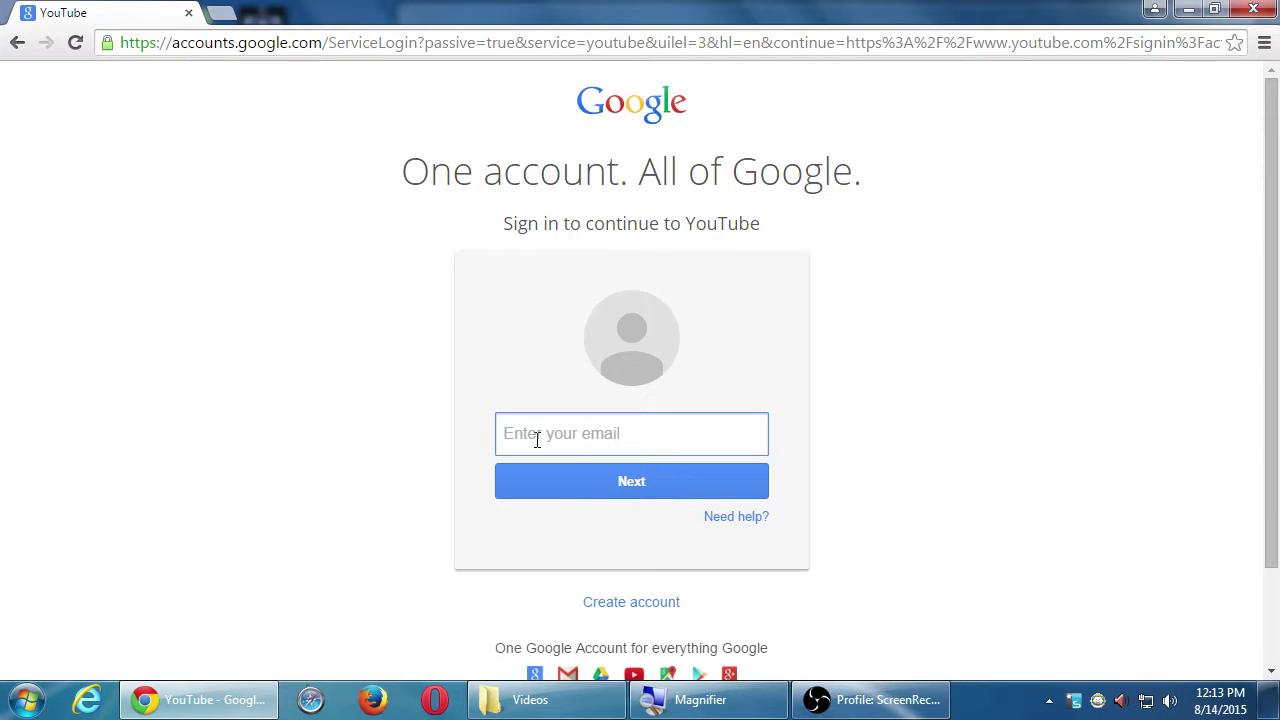
{"action": "key", "text": "super+Left"}
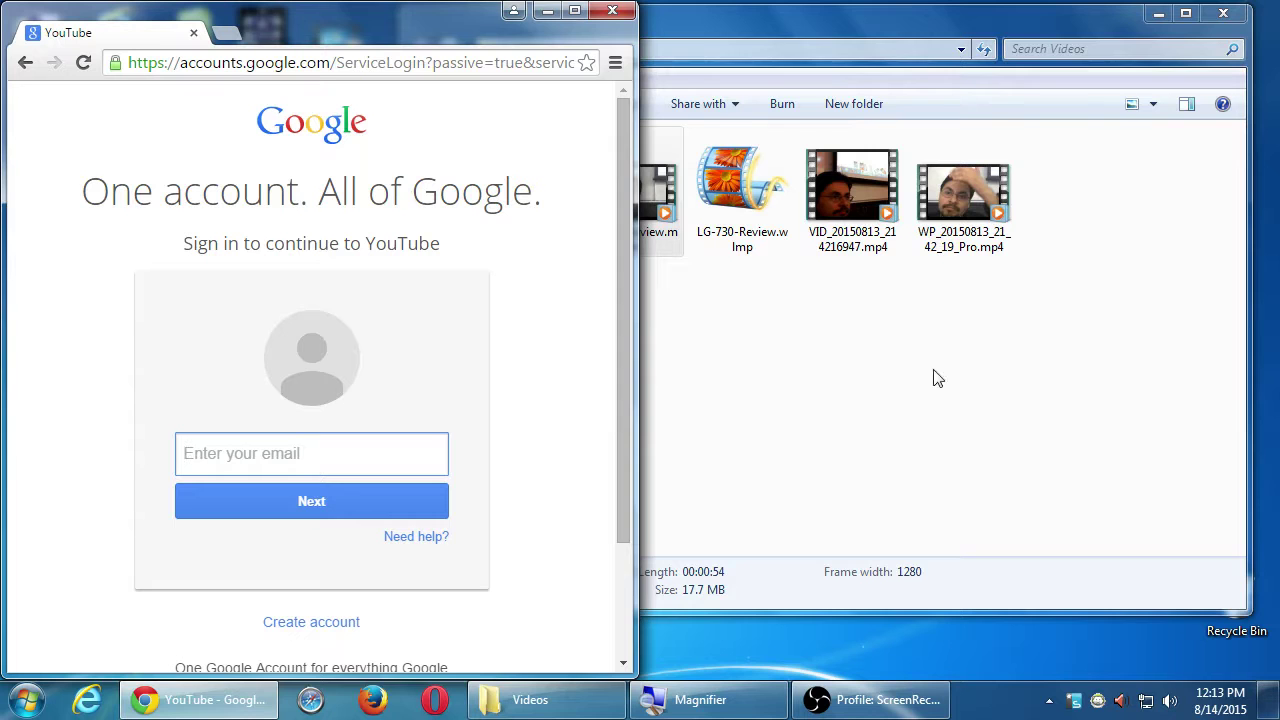
Step: Bring OBS to the front and select its Monitor Capture source
{"action": "left_click", "coordinate": [908, 704]}
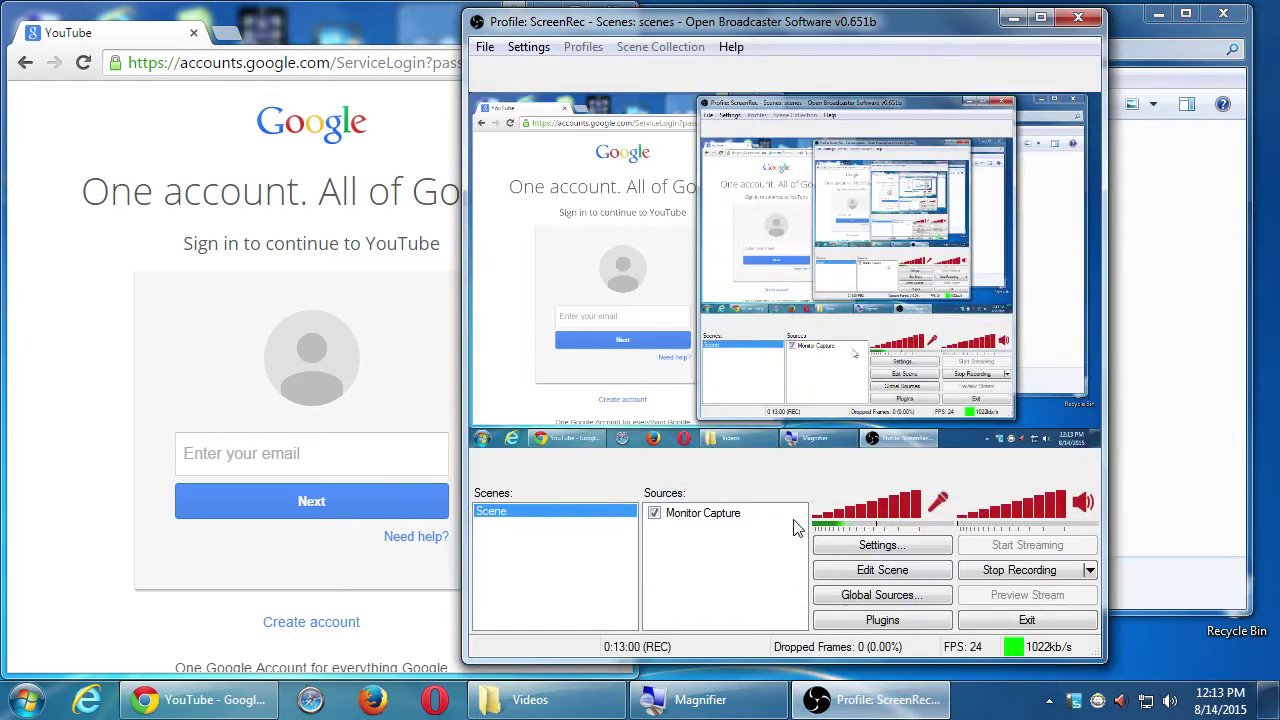
{"action": "left_click", "coordinate": [702, 516]}
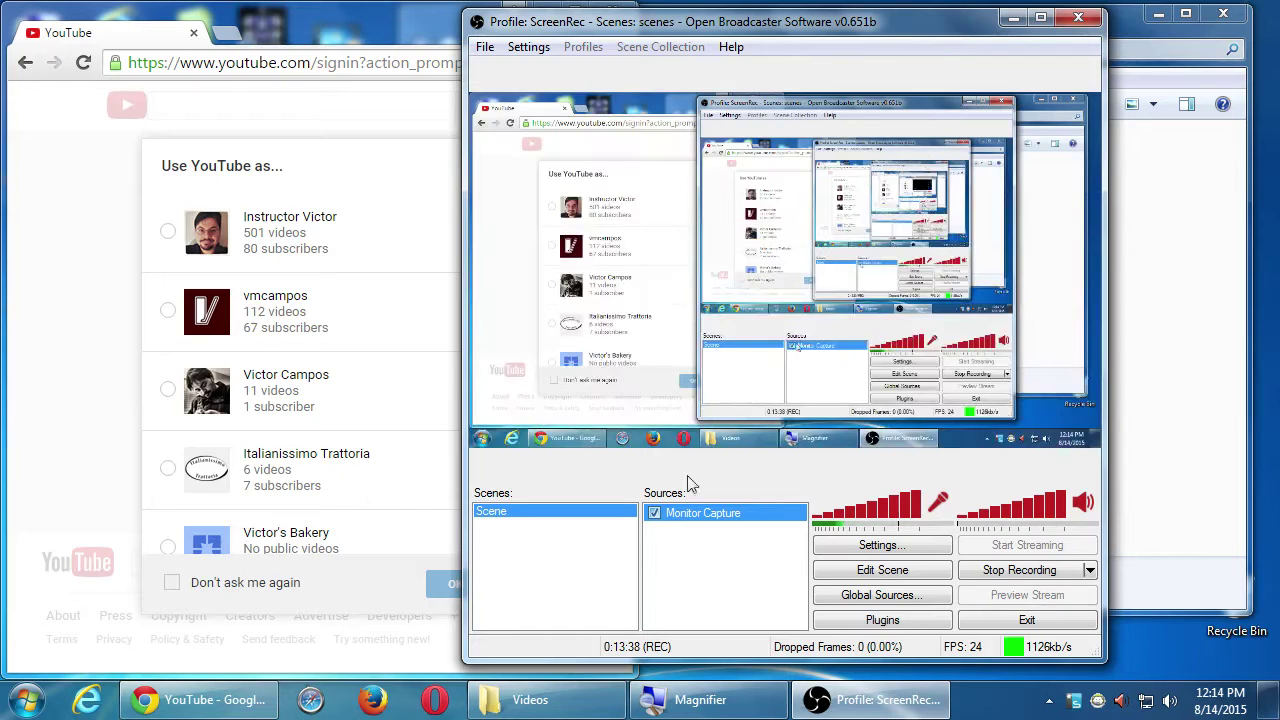
Step: Minimize OBS, maximize the 'Use YouTube as...' chooser, and scroll to the last channel
{"action": "left_click", "coordinate": [1012, 12]}
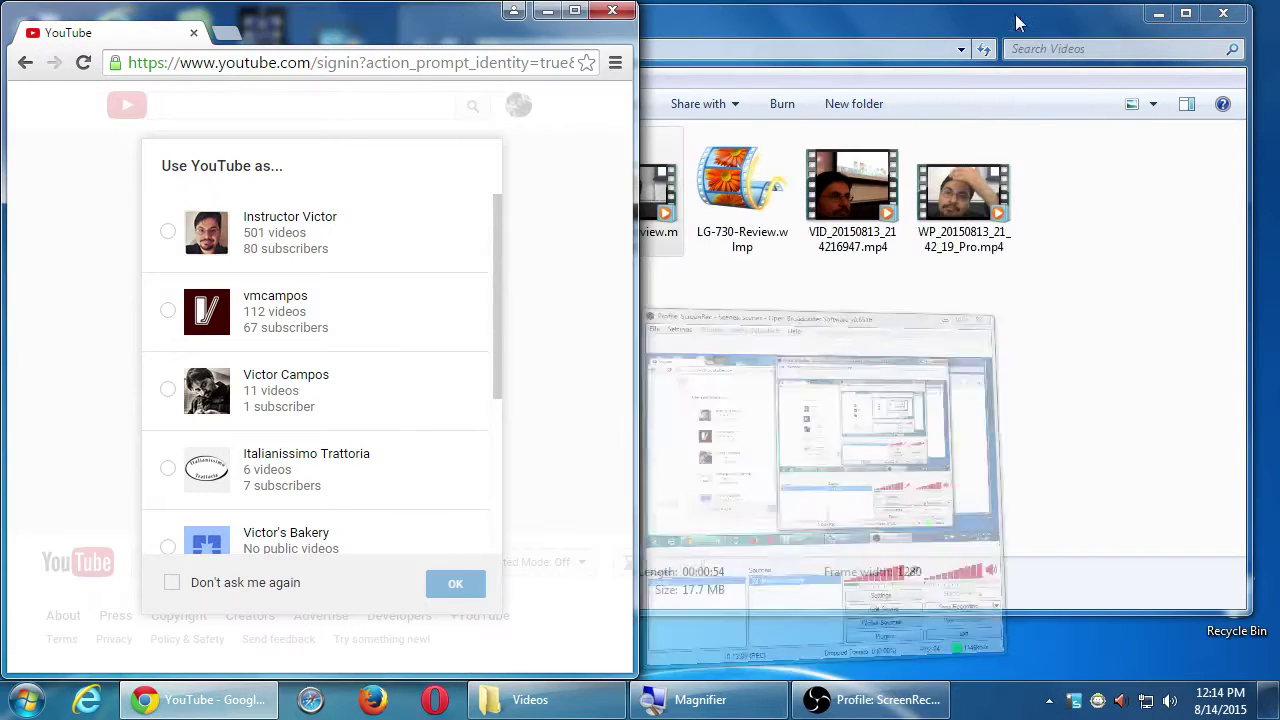
{"action": "left_click", "coordinate": [575, 10]}
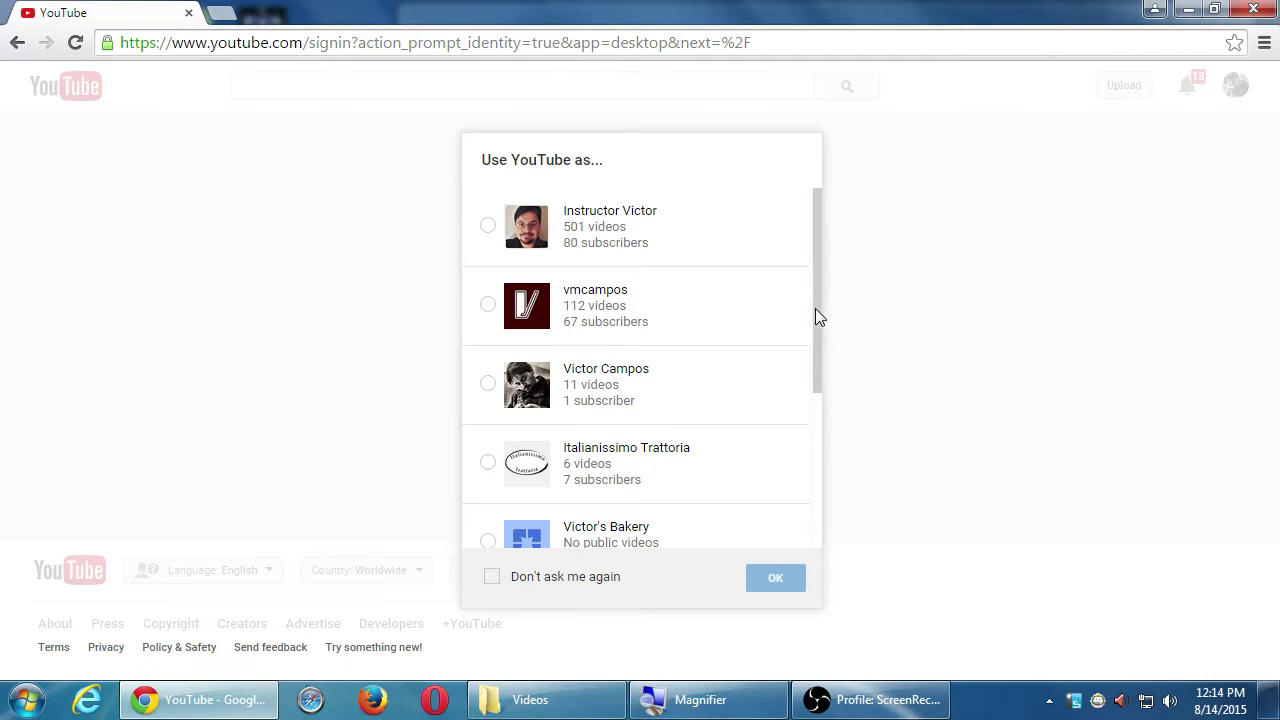
{"action": "mouse_move", "coordinate": [815, 308]}
{"action": "left_mouse_down"}
{"action": "mouse_move", "coordinate": [800, 477]}
{"action": "mouse_move", "coordinate": [800, 280]}
{"action": "mouse_move", "coordinate": [794, 486]}
{"action": "left_mouse_up"}
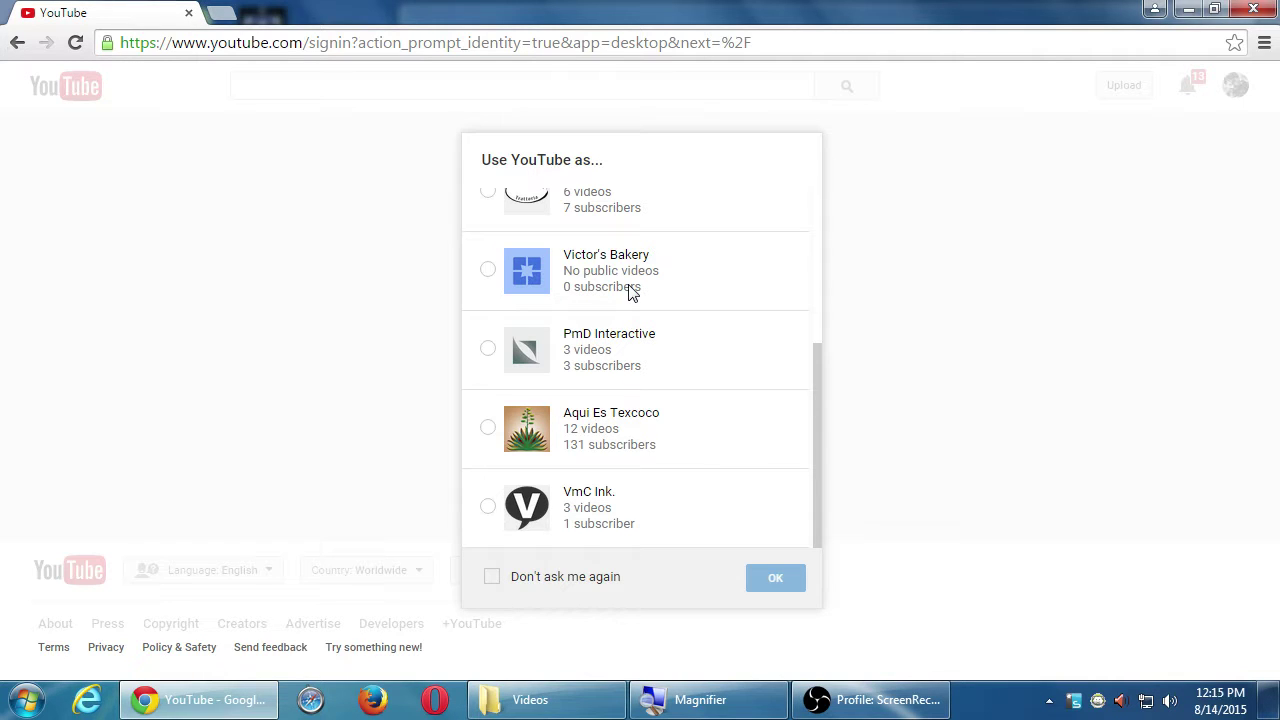
Step: Mark the bakery channel with no public videos and 0 subscribers as the one to use
{"action": "left_click", "coordinate": [489, 271]}
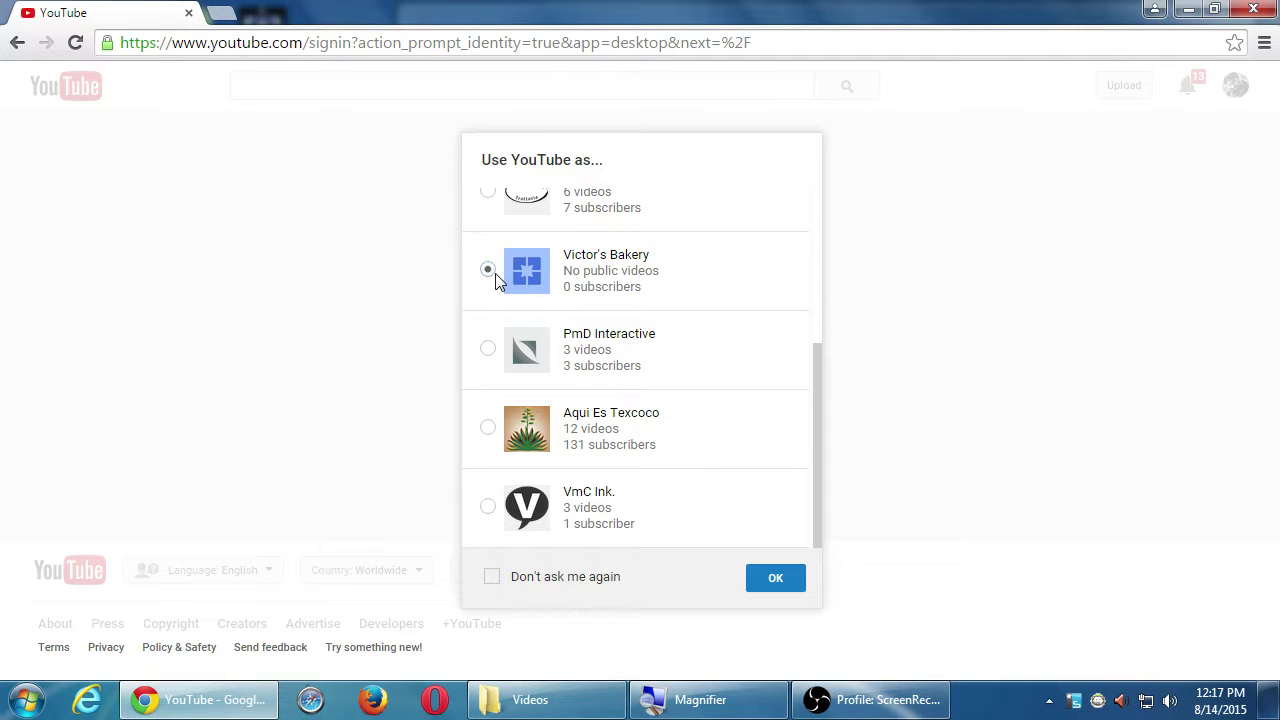
Step: Confirm the bakery channel, then open its Creator Studio dashboard from the account menu
{"action": "left_click", "coordinate": [773, 588]}
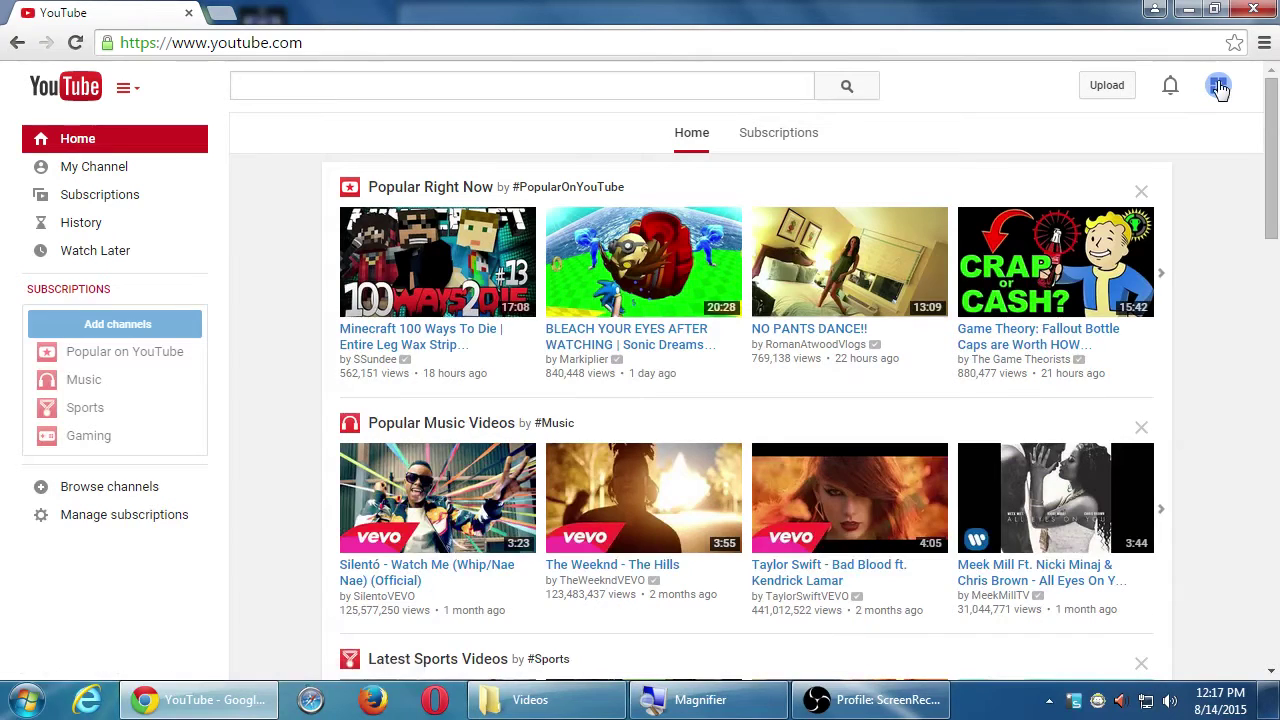
{"action": "left_click", "coordinate": [1218, 87]}
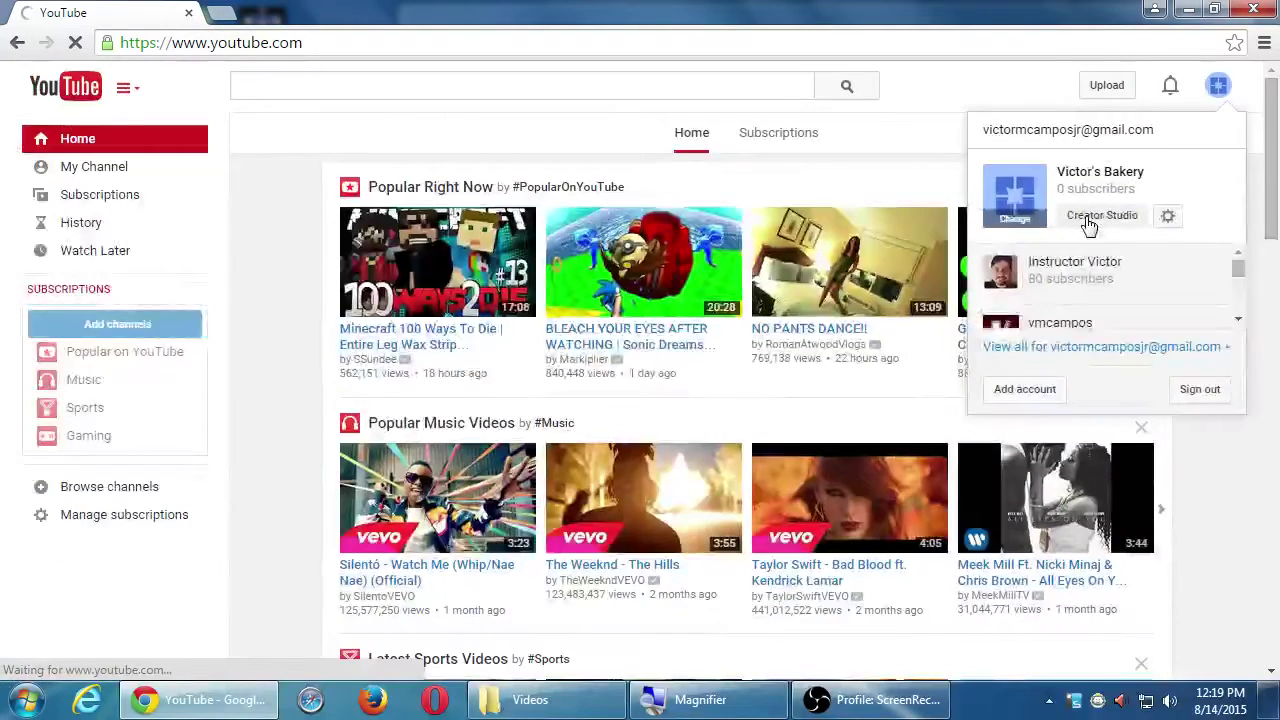
{"action": "left_click", "coordinate": [1088, 226]}
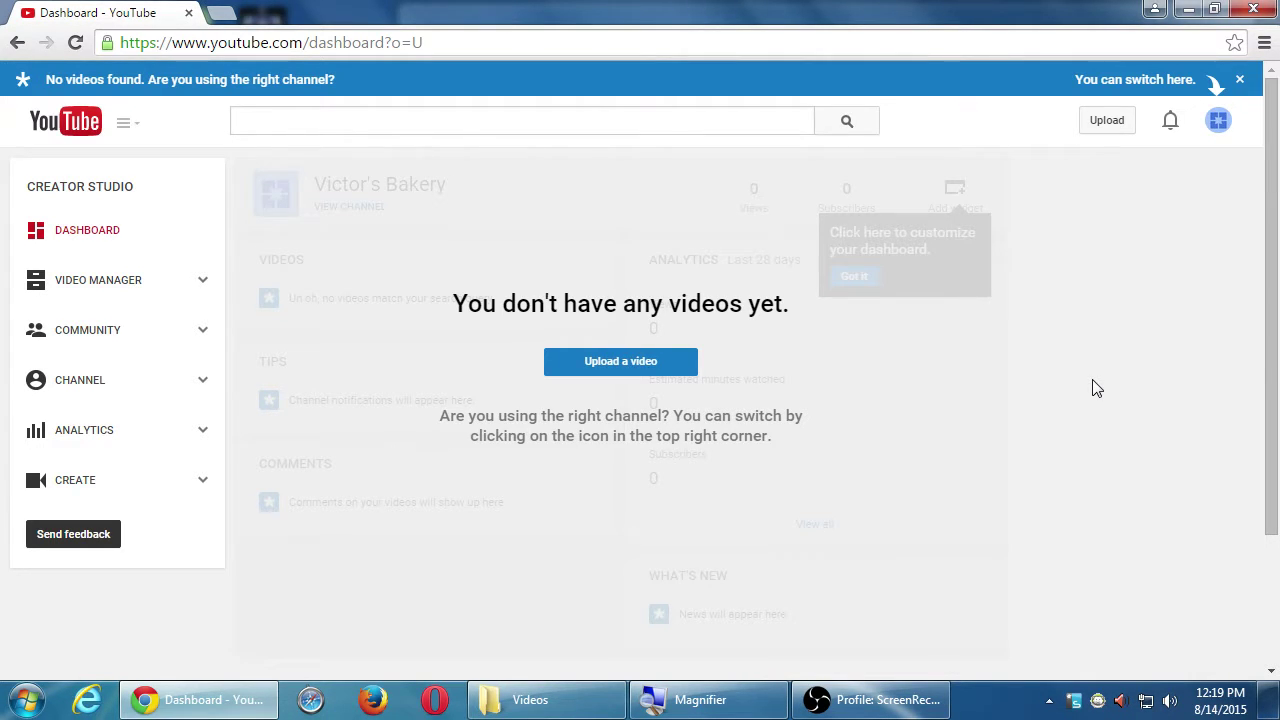
{"action": "left_click", "coordinate": [1222, 122]}
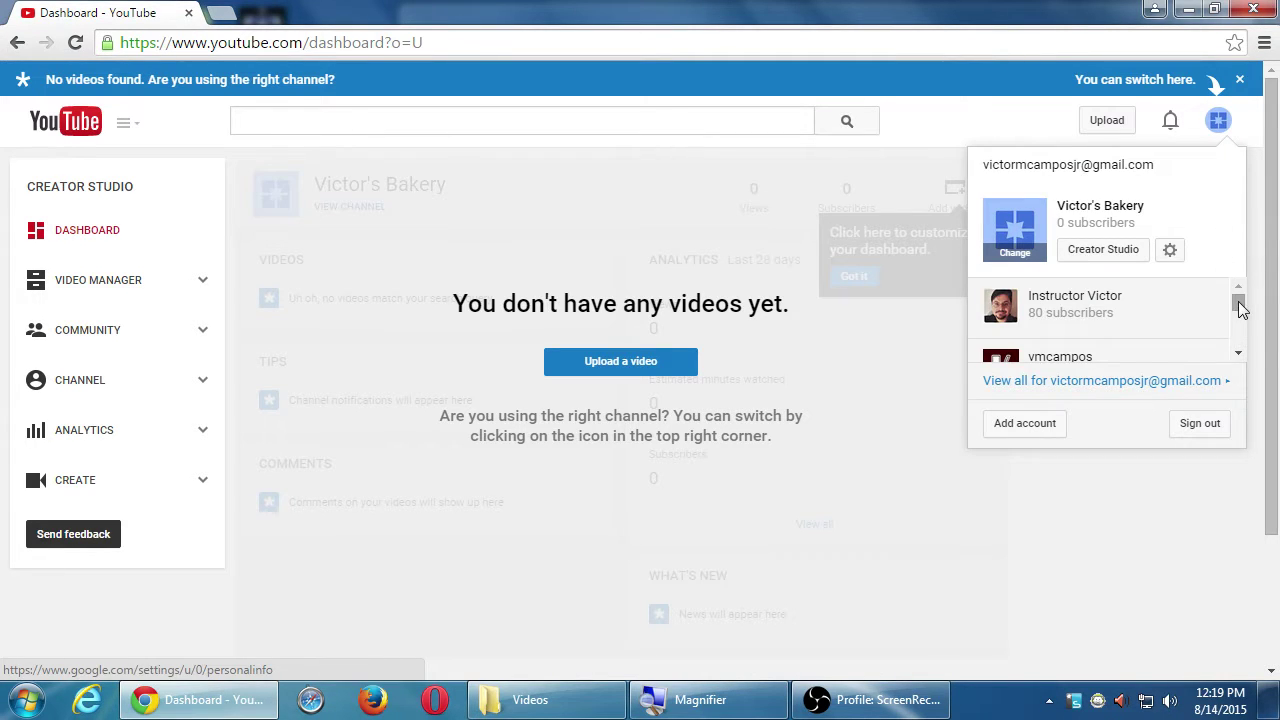
{"action": "mouse_move", "coordinate": [1238, 302]}
{"action": "left_mouse_down"}
{"action": "mouse_move", "coordinate": [1237, 346]}
{"action": "mouse_move", "coordinate": [1232, 280]}
{"action": "left_mouse_up"}
{"action": "left_click", "coordinate": [1020, 127]}
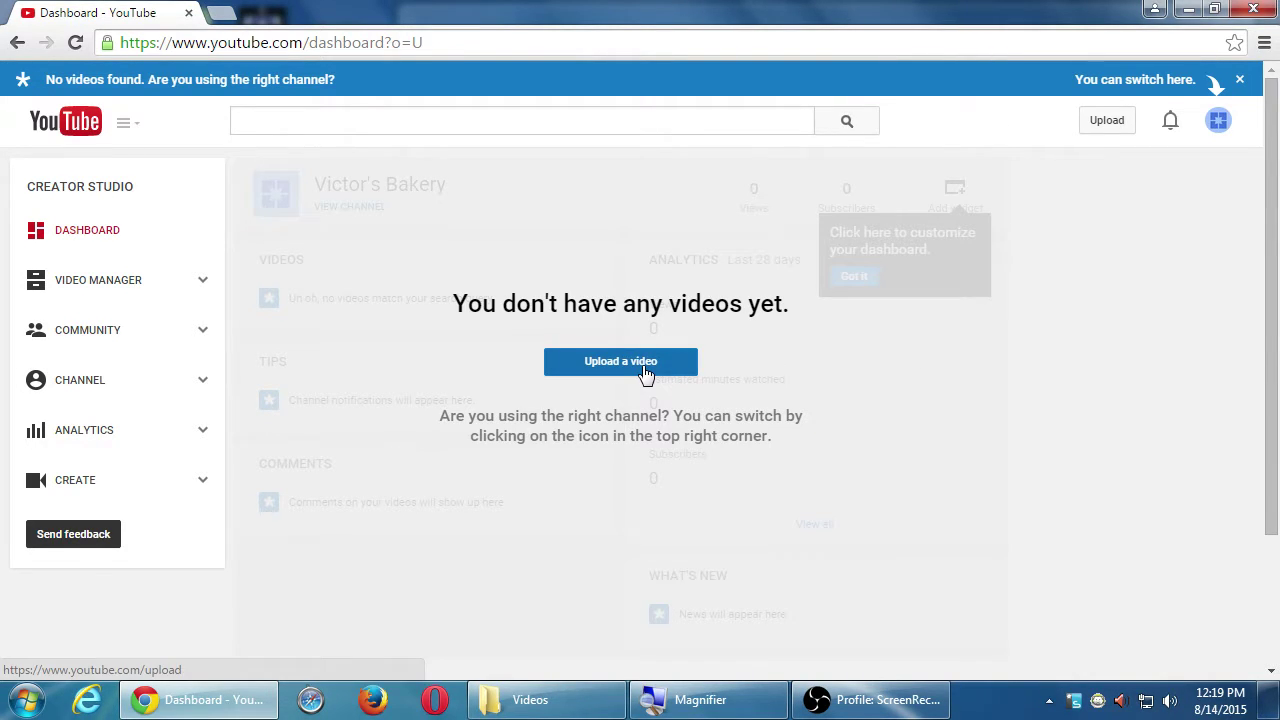
Step: Open the upload page and set the new video's privacy to Private
{"action": "left_click", "coordinate": [645, 371]}
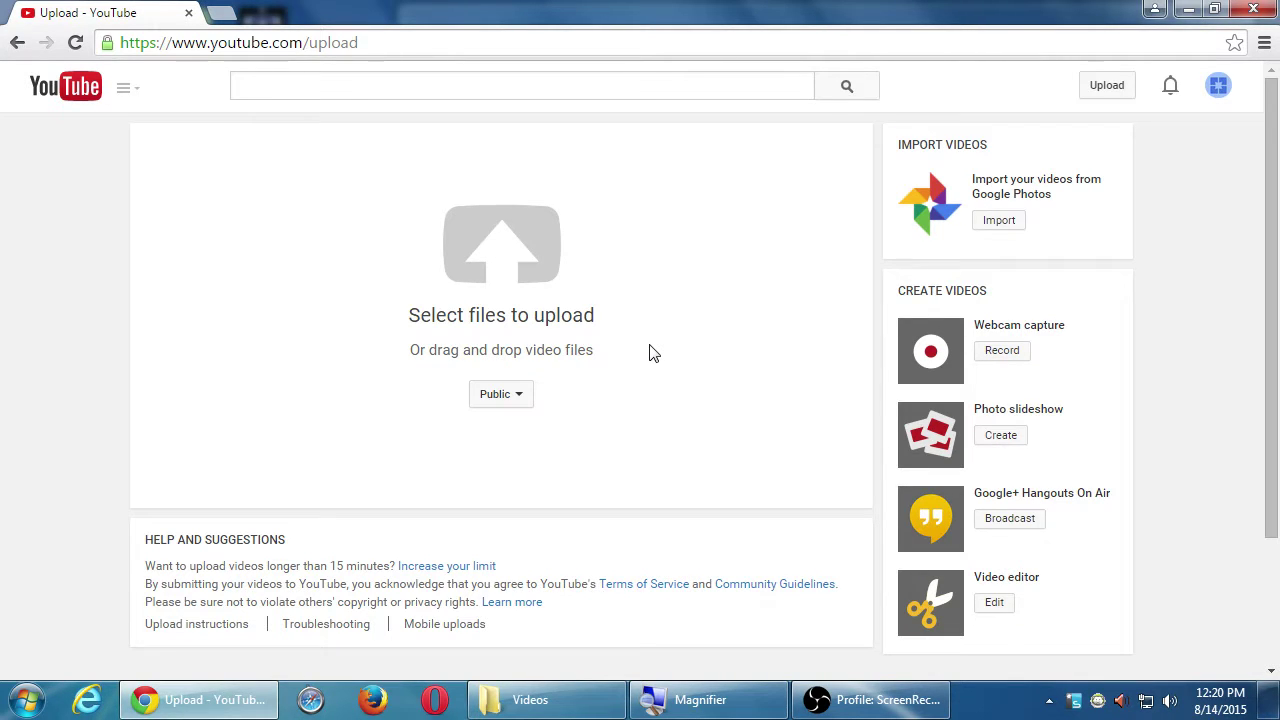
{"action": "left_click", "coordinate": [521, 396]}
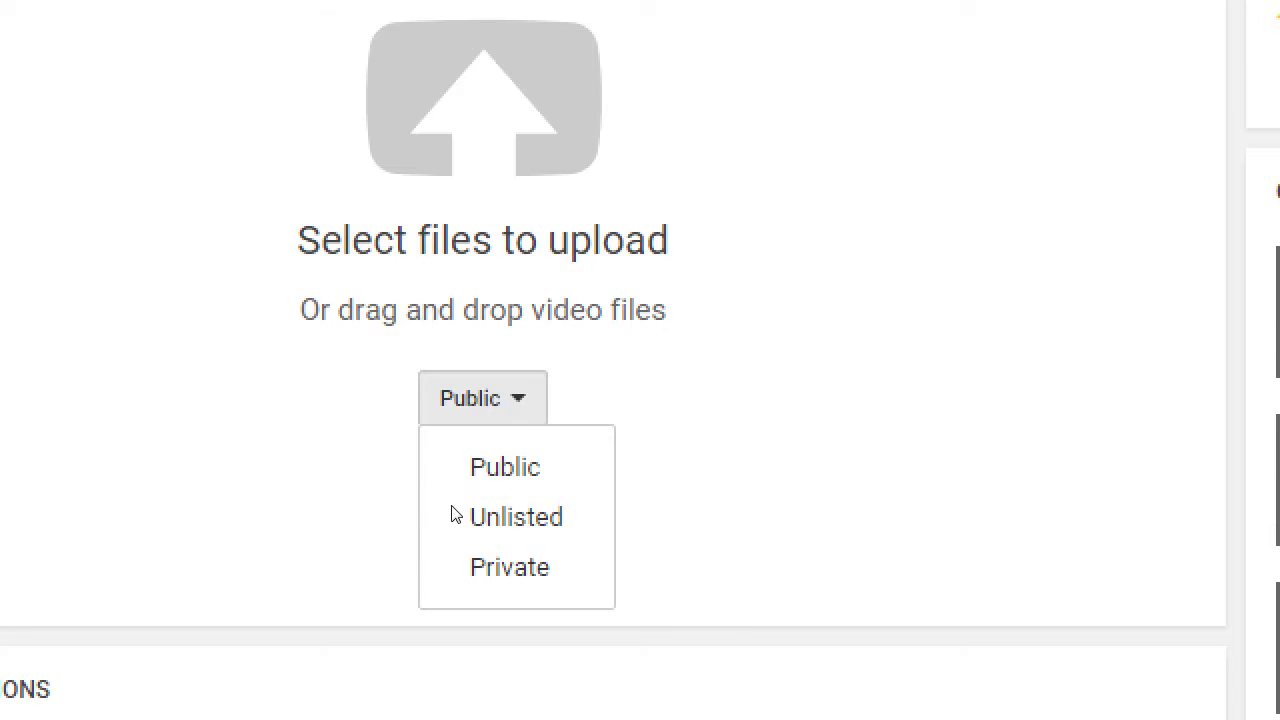
{"action": "key", "text": "Down"}
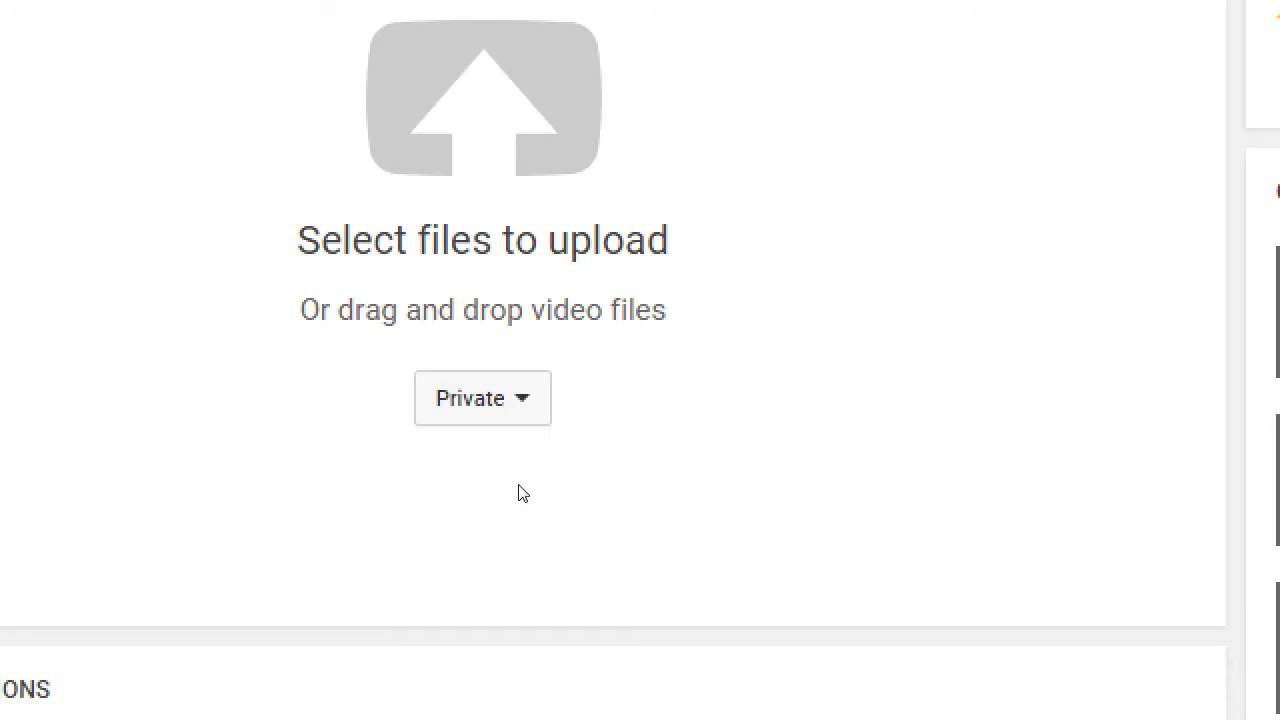
{"action": "key", "text": "Return"}
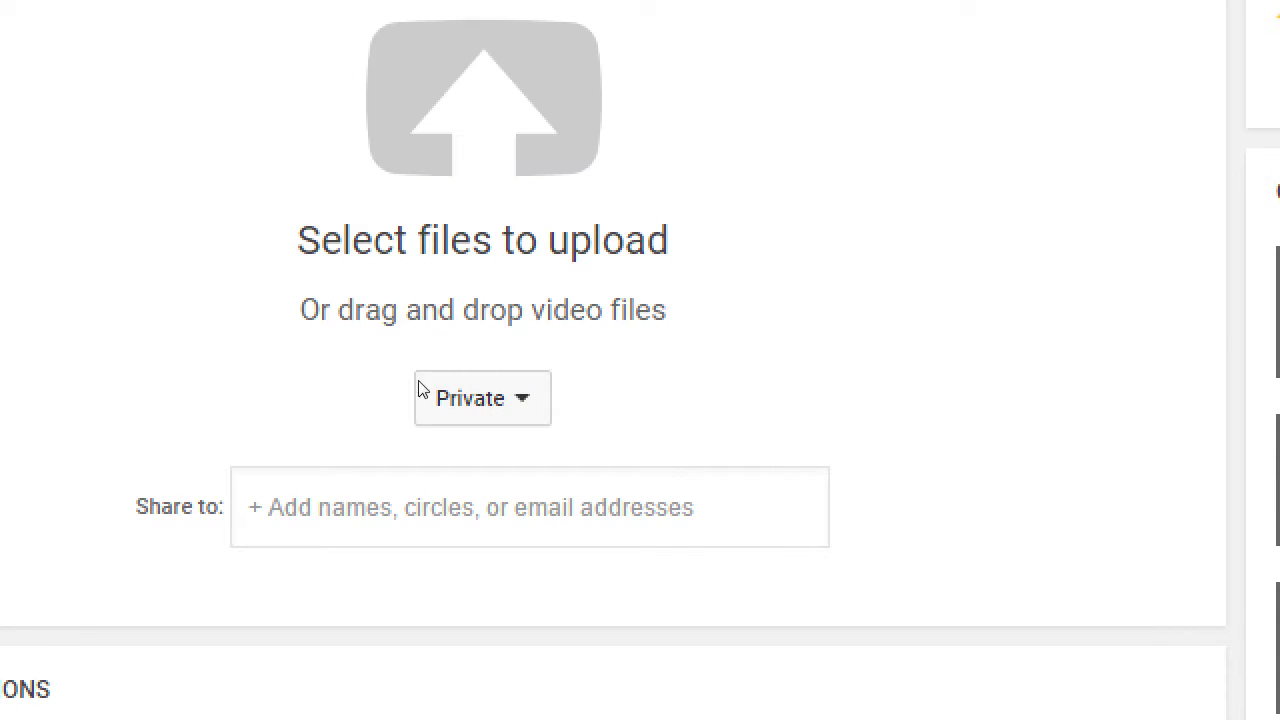
{"action": "left_click", "coordinate": [519, 401]}
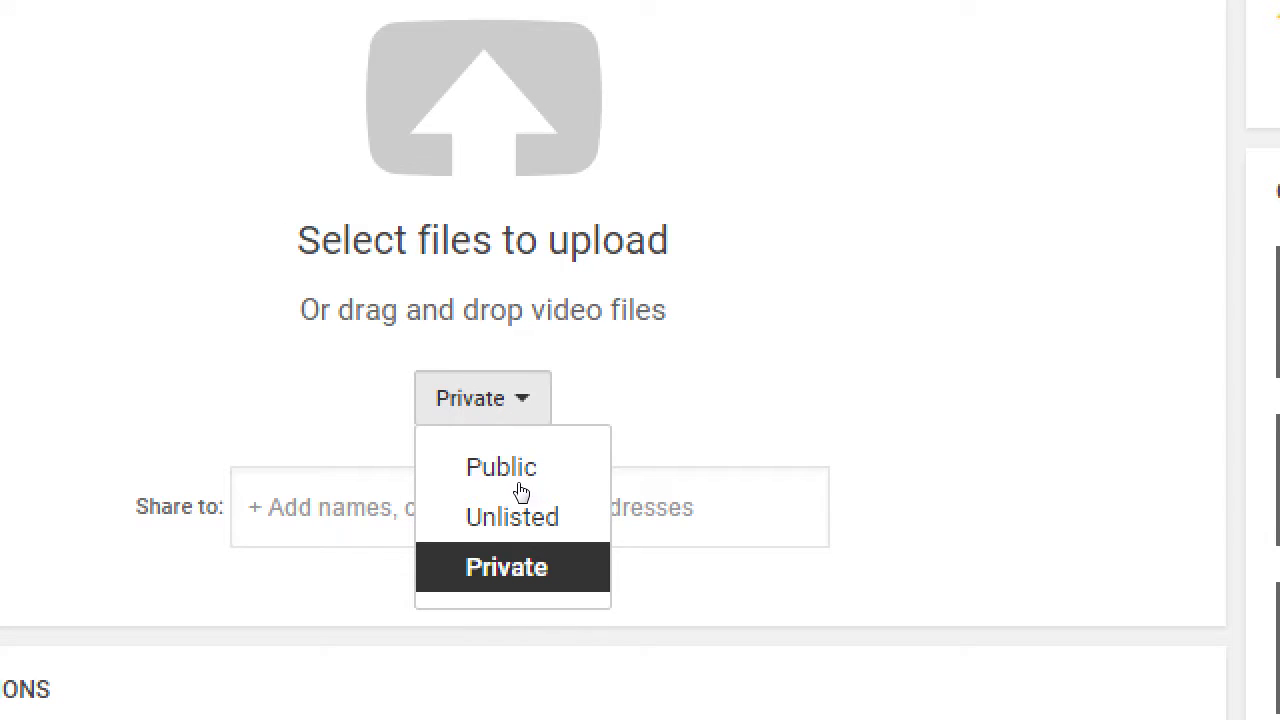
{"action": "left_click", "coordinate": [516, 492]}
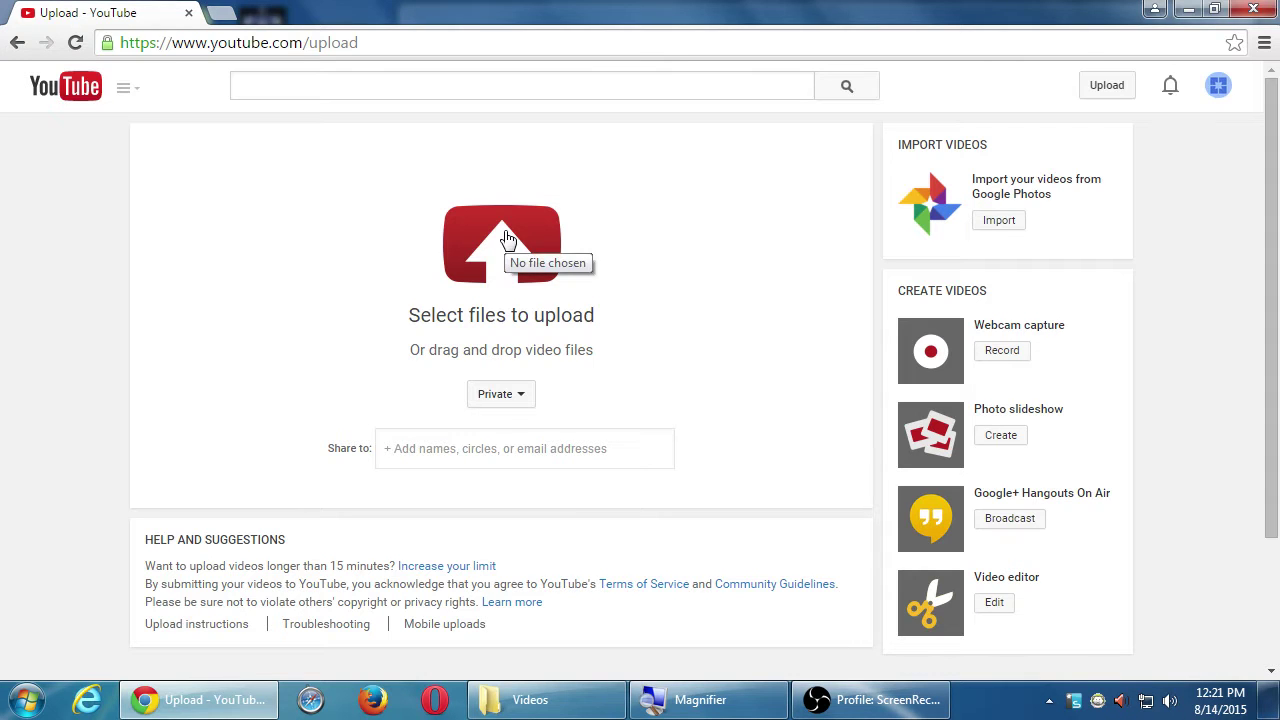
Step: Choose LG-730-Review.mp4 from the Videos folder and start uploading it
{"action": "left_click", "coordinate": [508, 238]}
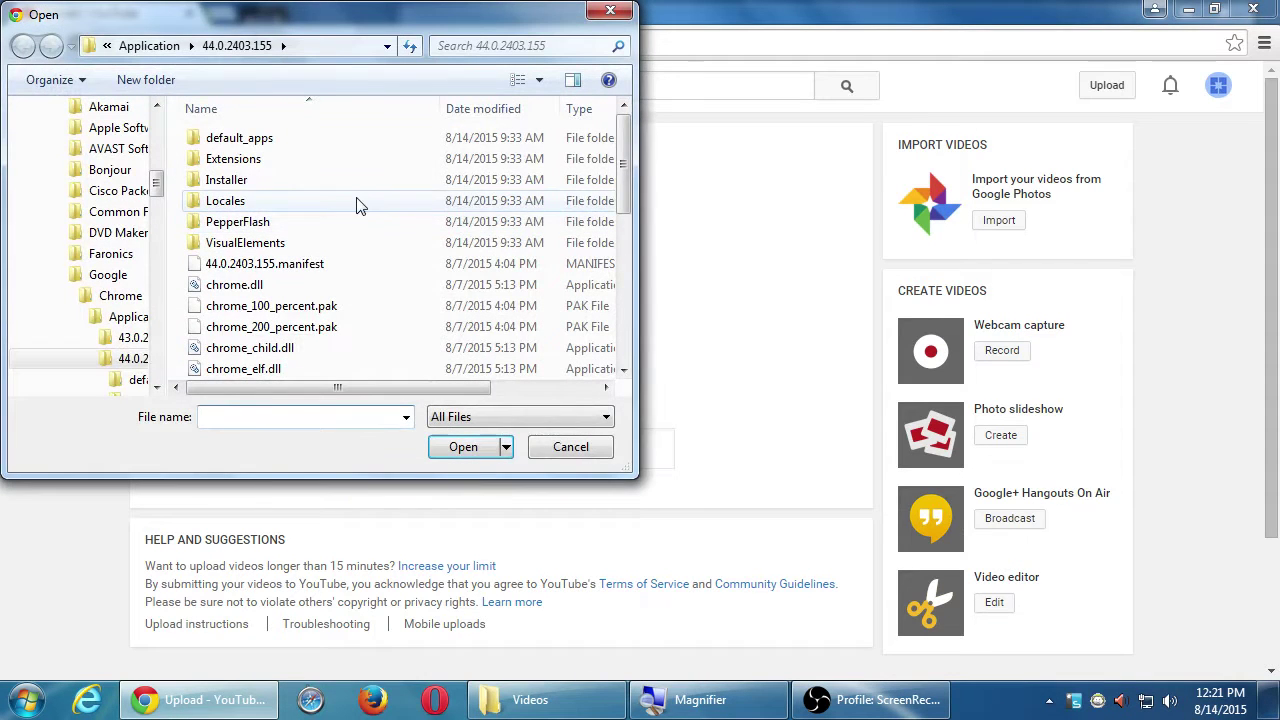
{"action": "left_click_drag", "start_coordinate": [160, 180], "coordinate": [163, 368]}
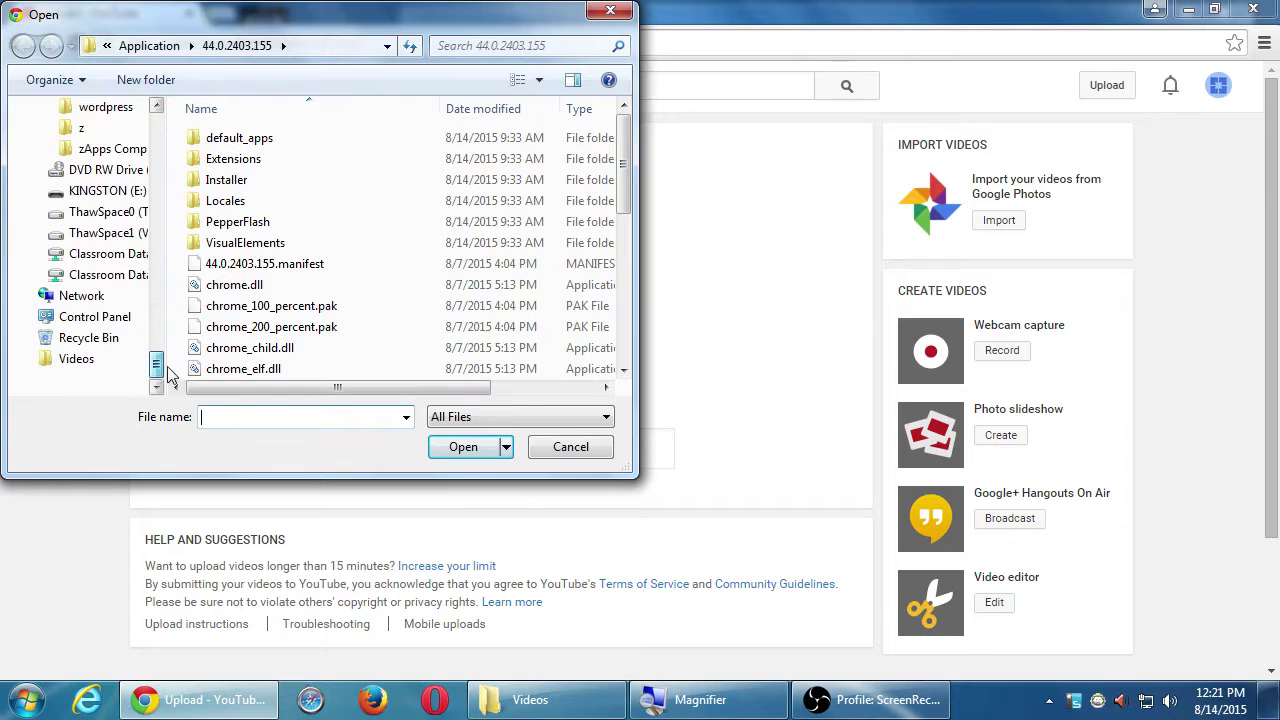
{"action": "left_click", "coordinate": [82, 362]}
{"action": "left_click", "coordinate": [213, 195]}
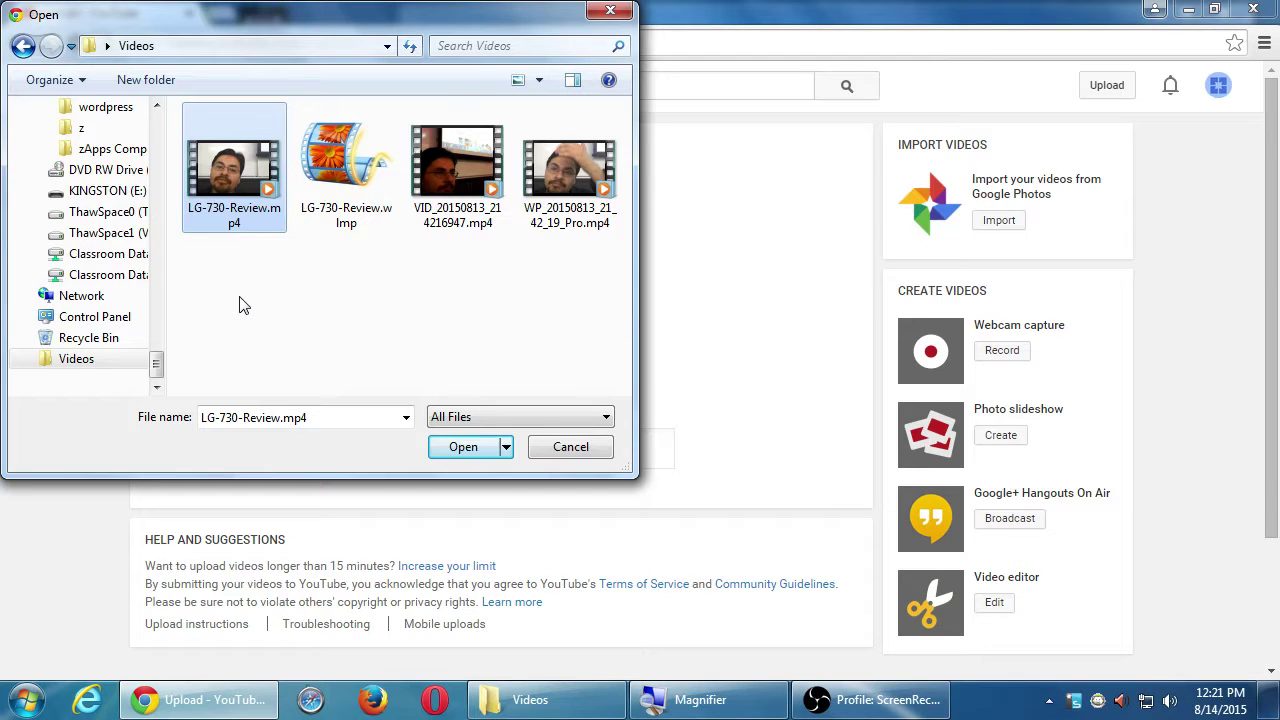
{"action": "left_click", "coordinate": [463, 448]}
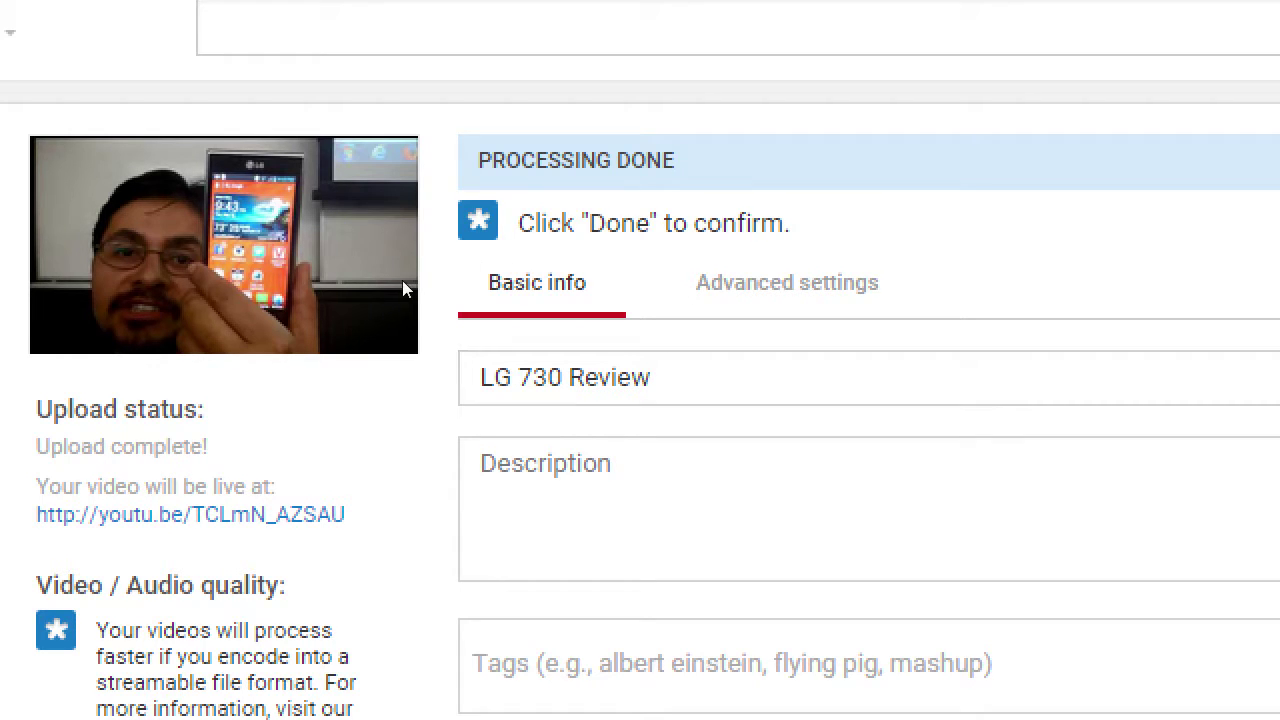
Step: Once 'LG 730 Review' finishes uploading and processing, select its title text
{"action": "key", "text": "Tab"}
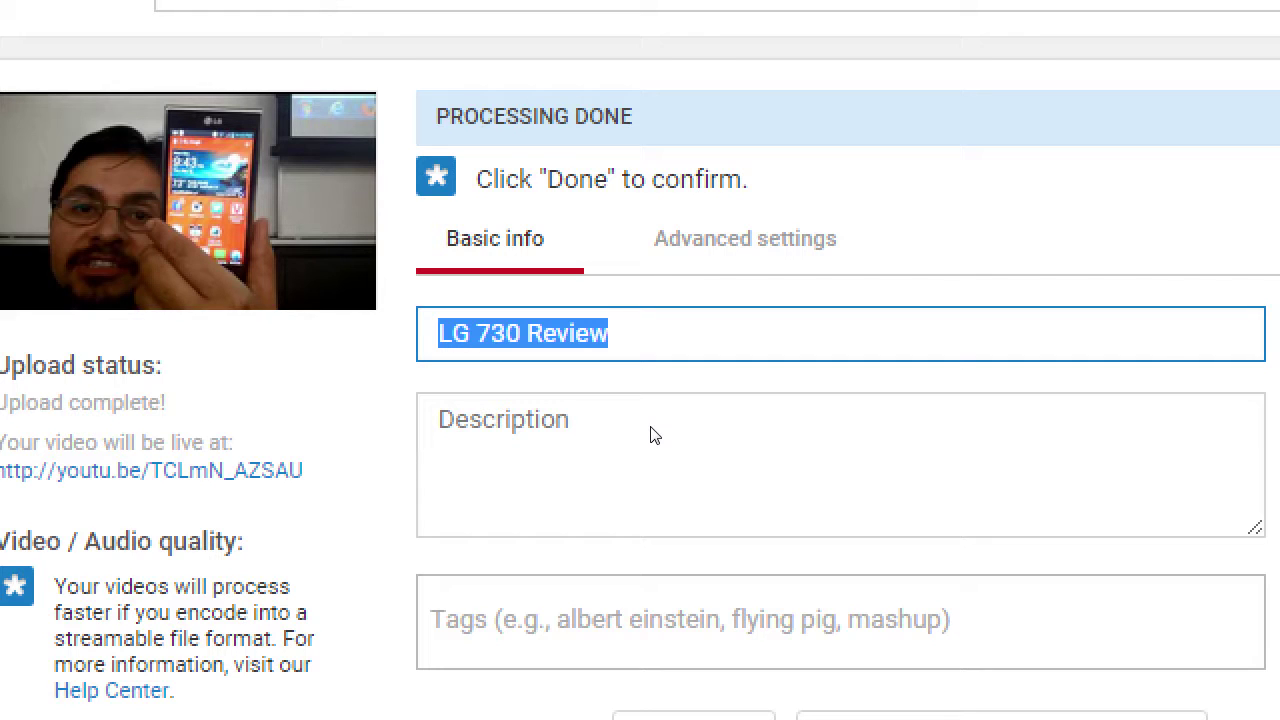
Step: Try 'Definitive' and 'Funny' as title prefixes, settling on 'The Beginner's Guide:'
{"action": "key", "text": "Home"}
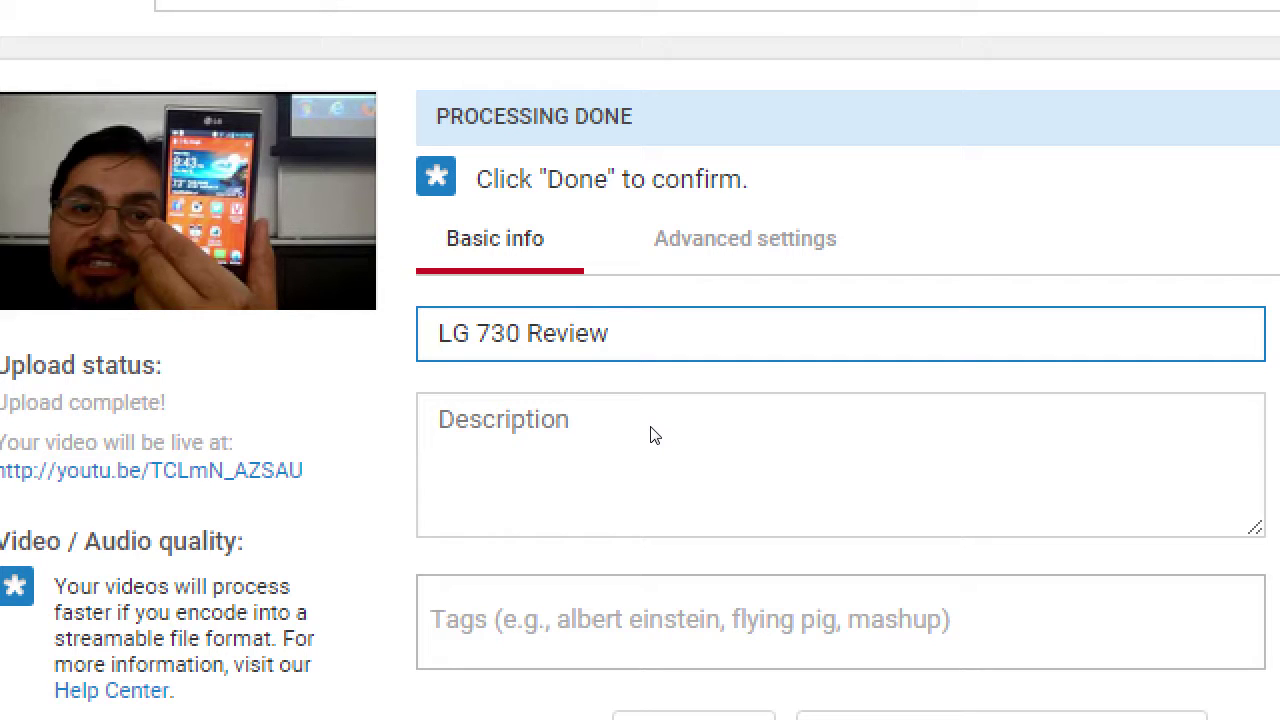
{"action": "type", "text": "Definiti"}
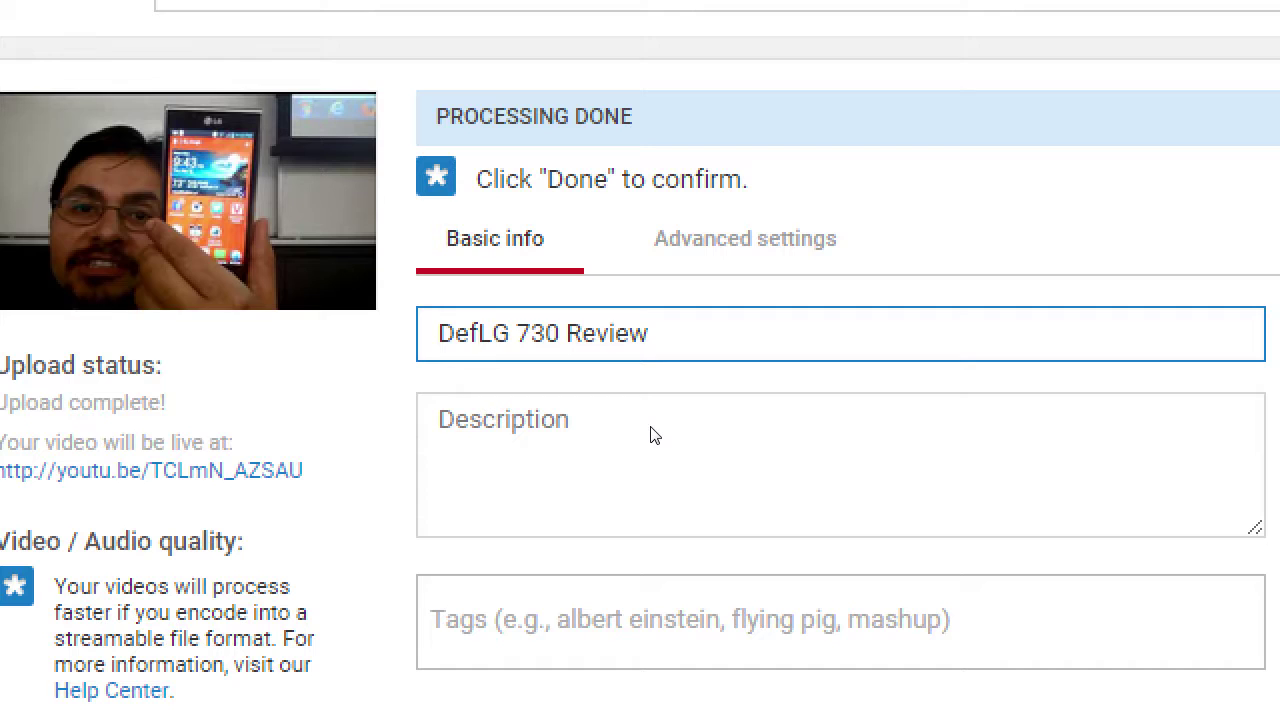
{"action": "type", "text": "ve"}
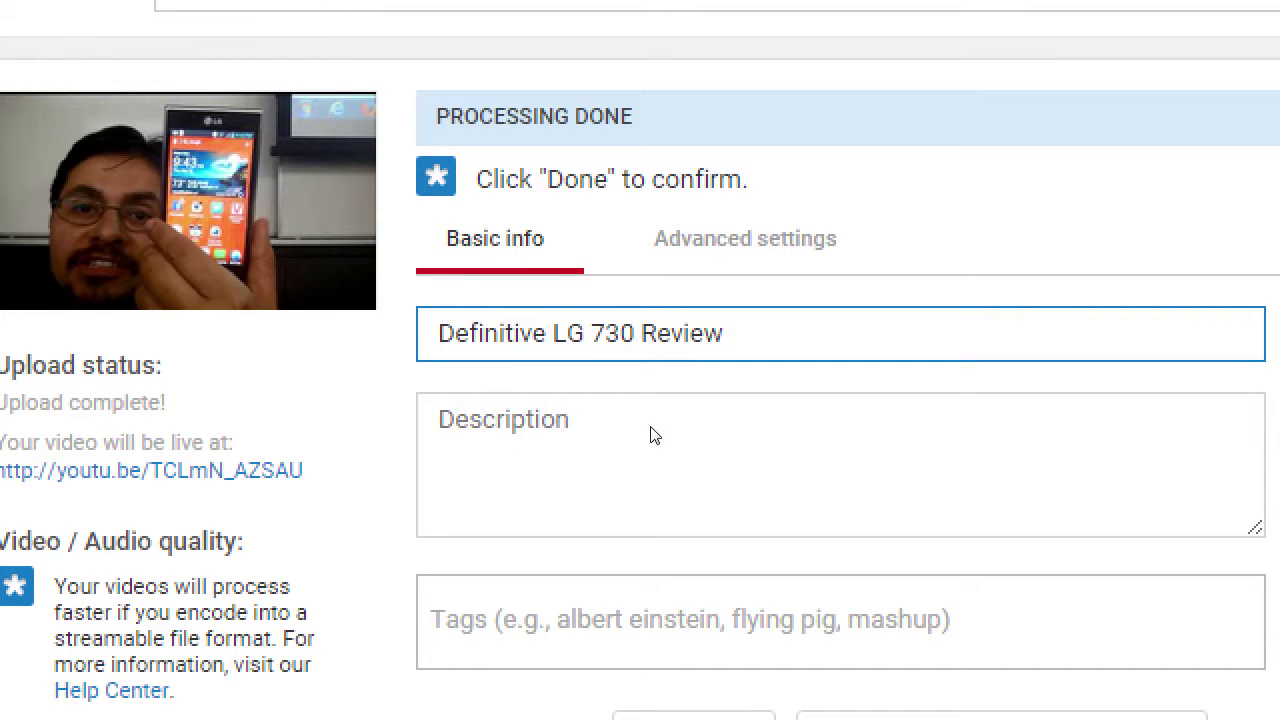
{"action": "key", "text": "Left"}
{"action": "key", "text": "shift+Home"}
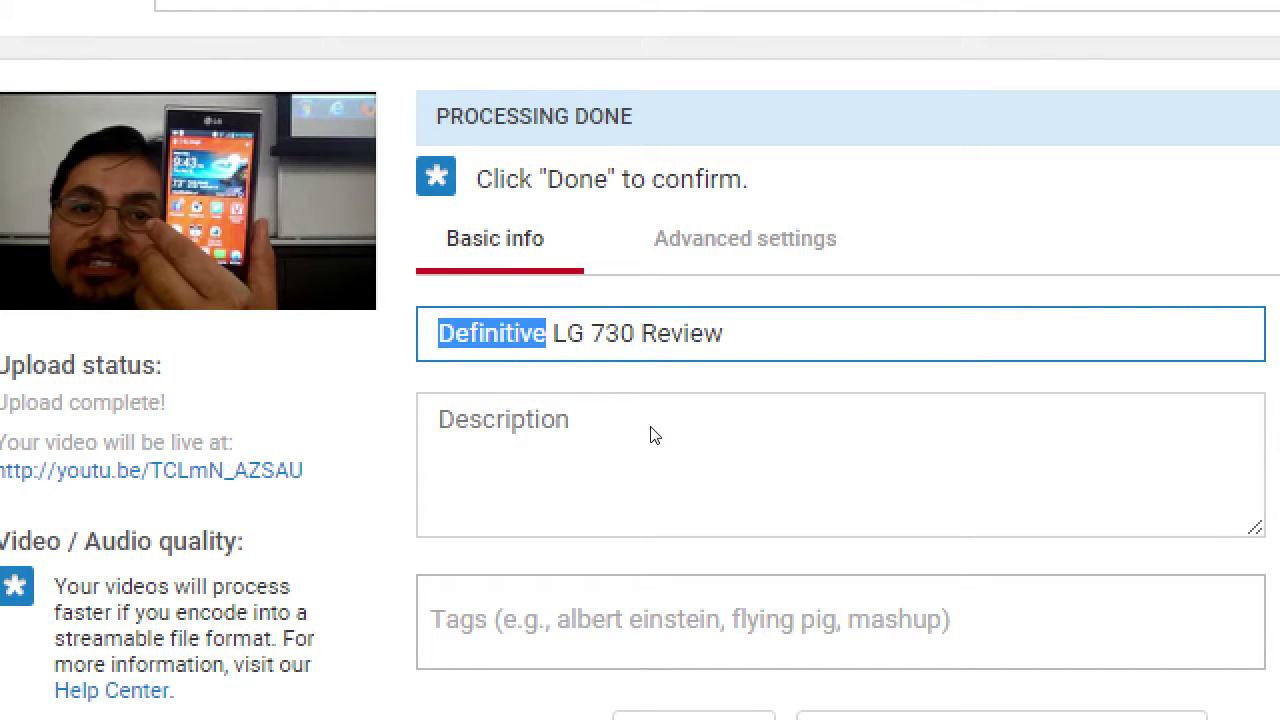
{"action": "type", "text": "Funny"}
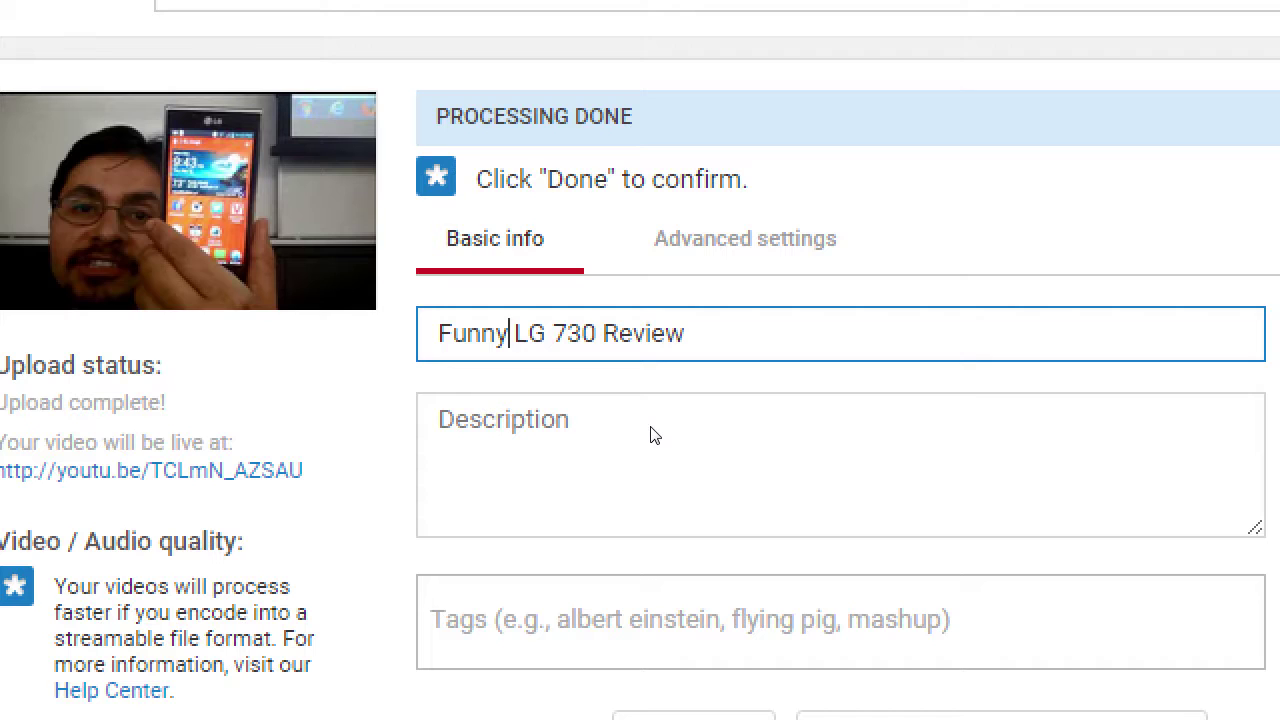
{"action": "key", "text": "shift+Home"}
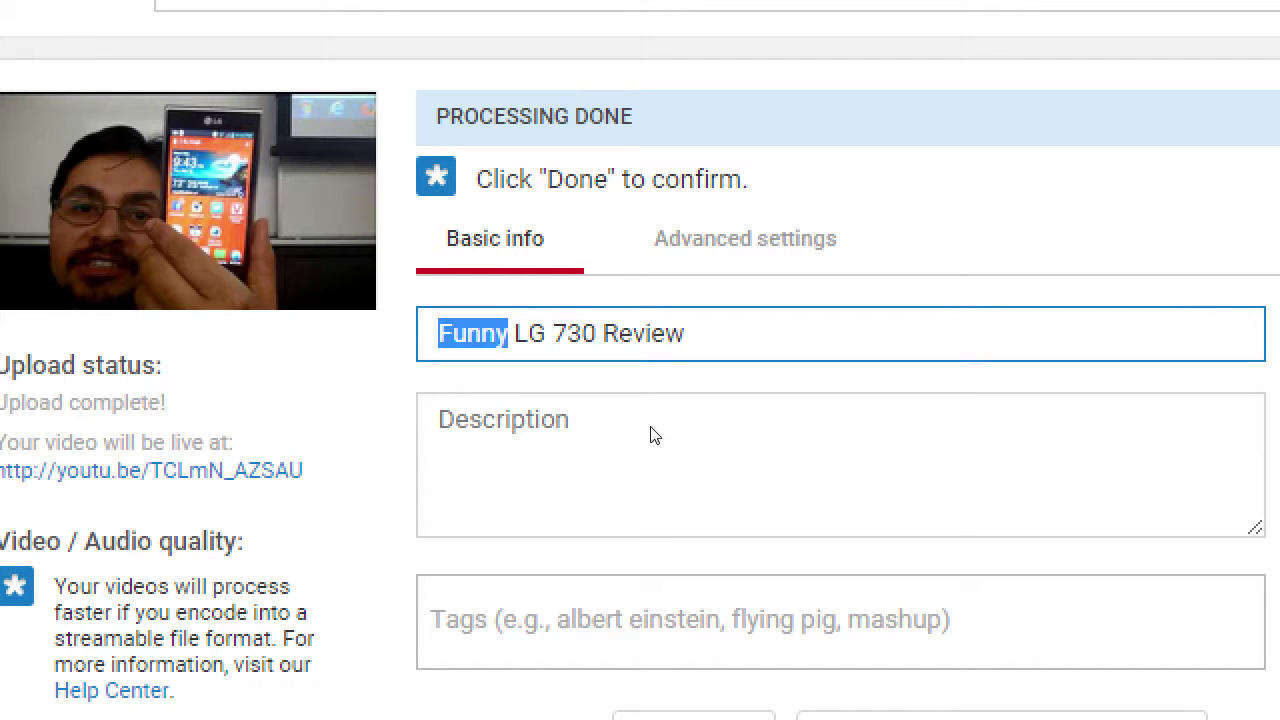
{"action": "type", "text": "The Beginner"}
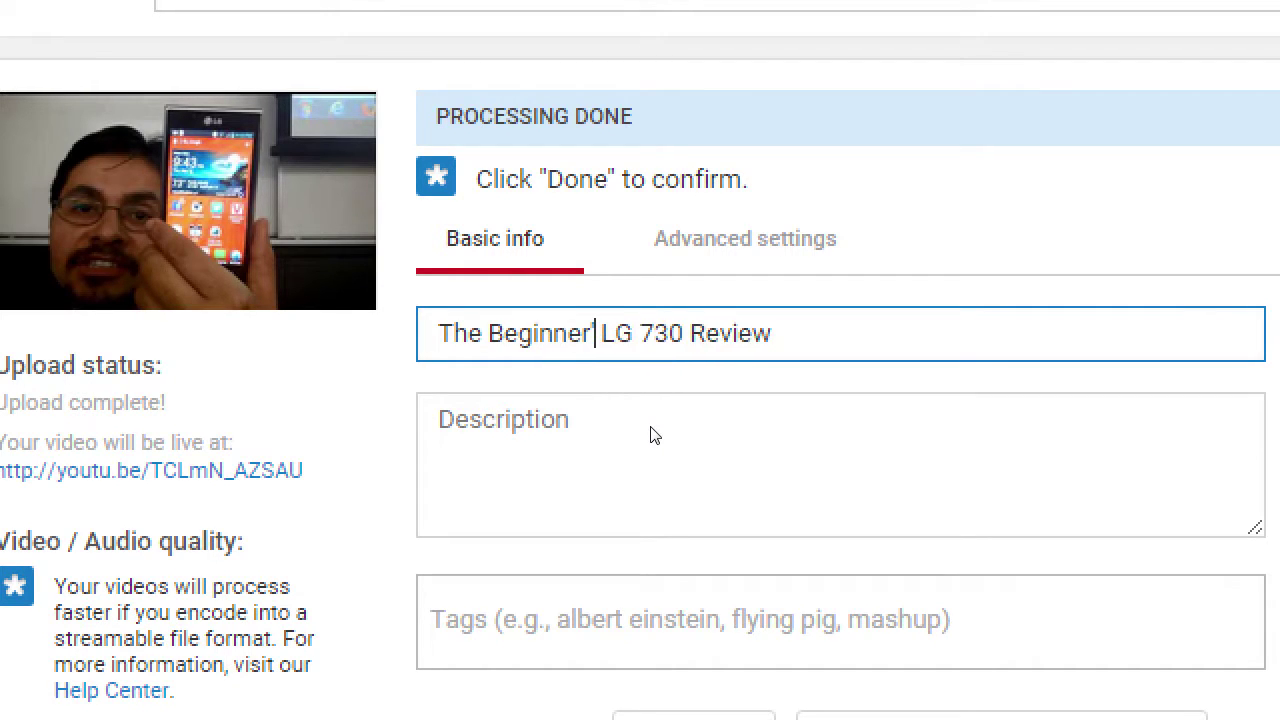
{"action": "type", "text": "'s Guide"}
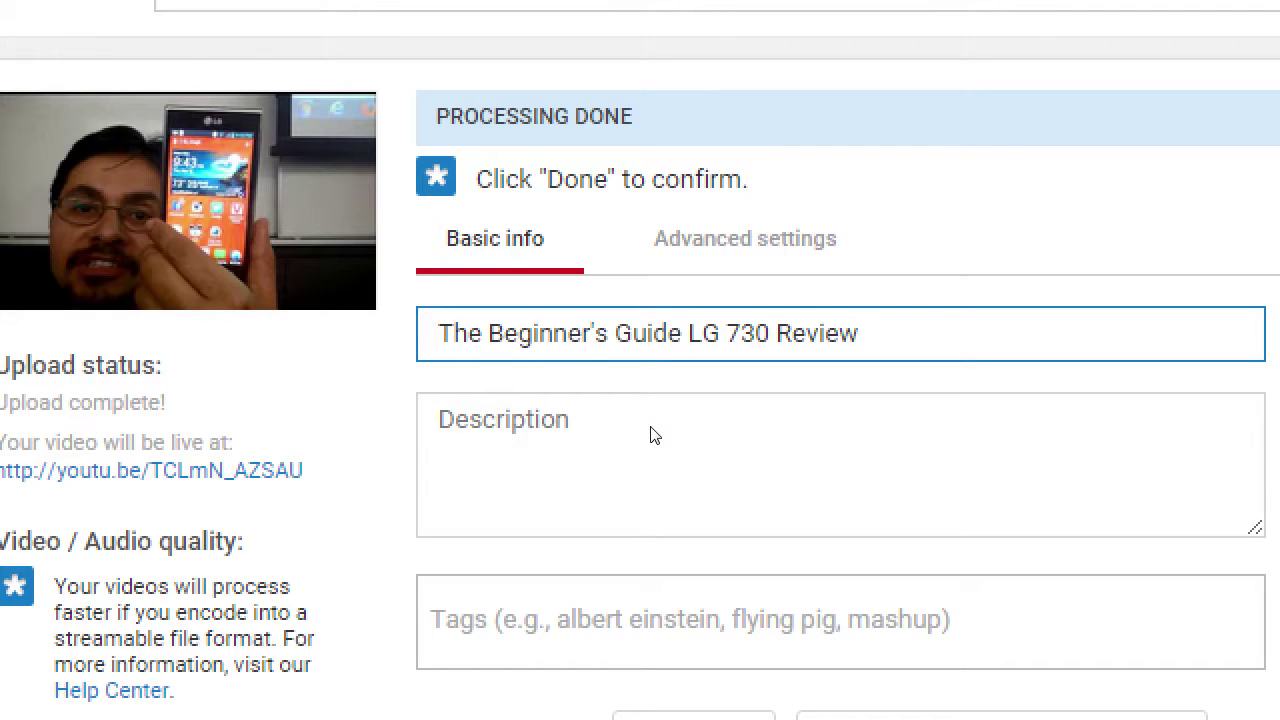
{"action": "type", "text": ":"}
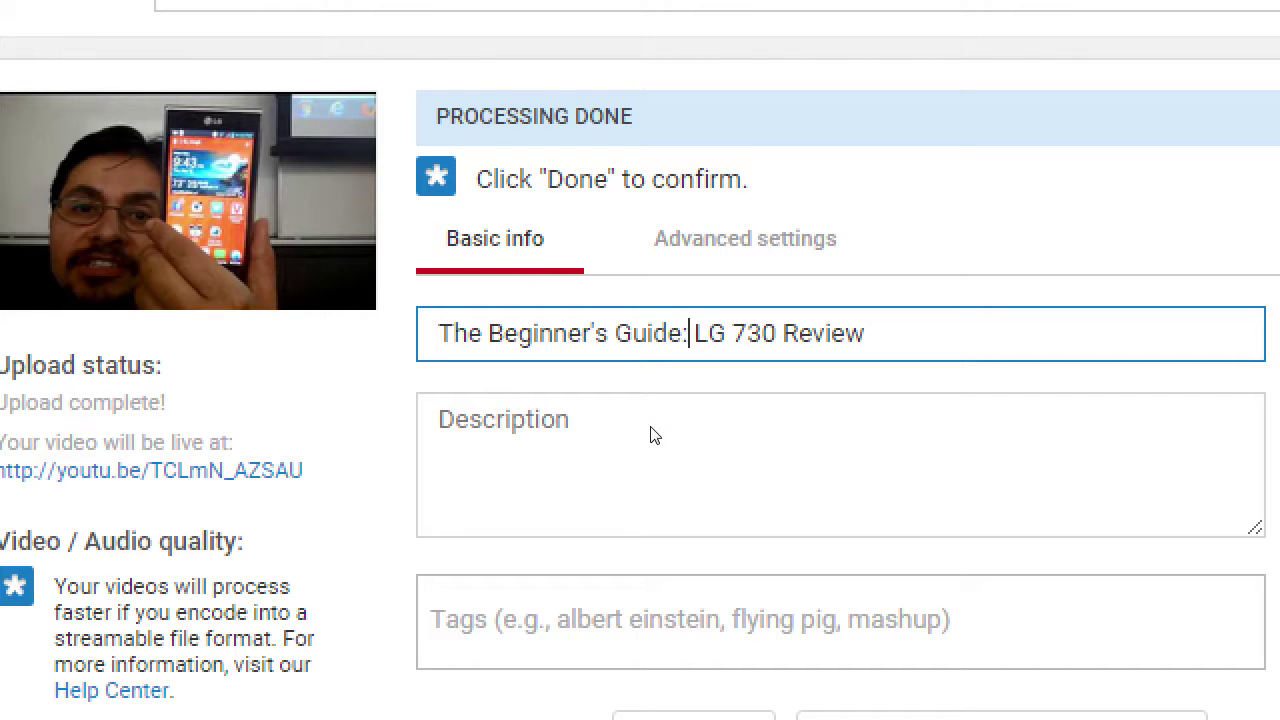
Step: Move 'The Beginner's Guide' to the end, after ' - ' following Review
{"action": "key", "text": "Right"}
{"action": "key", "text": "BackSpace"}
{"action": "key", "text": "BackSpace"}
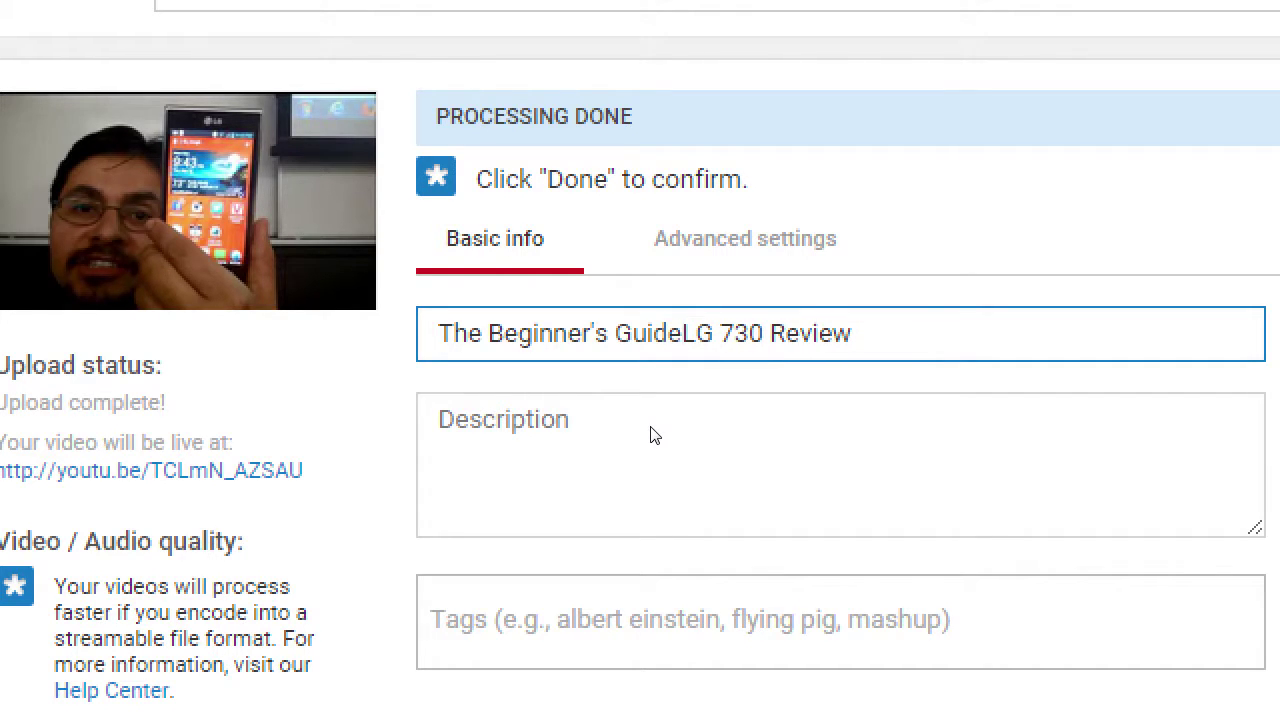
{"action": "key", "text": "shift+Home"}
{"action": "key", "text": "ctrl+c"}
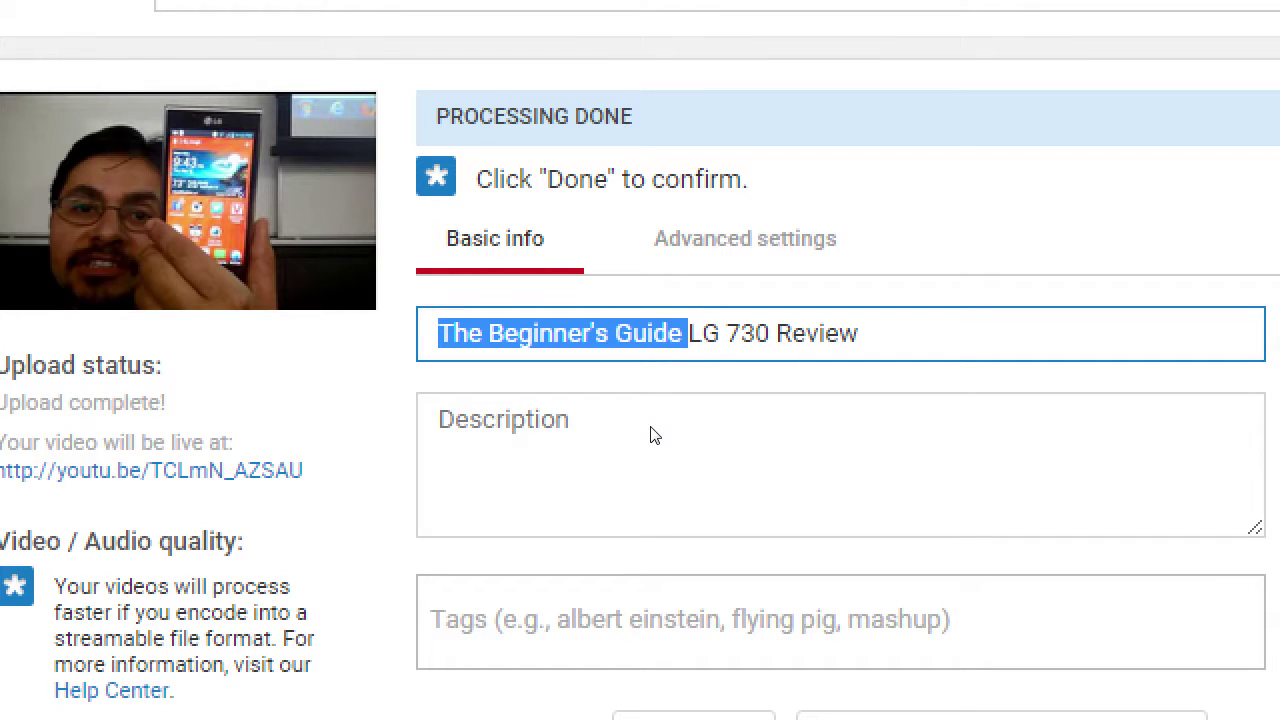
{"action": "key", "text": "BackSpace"}
{"action": "key", "text": "End"}
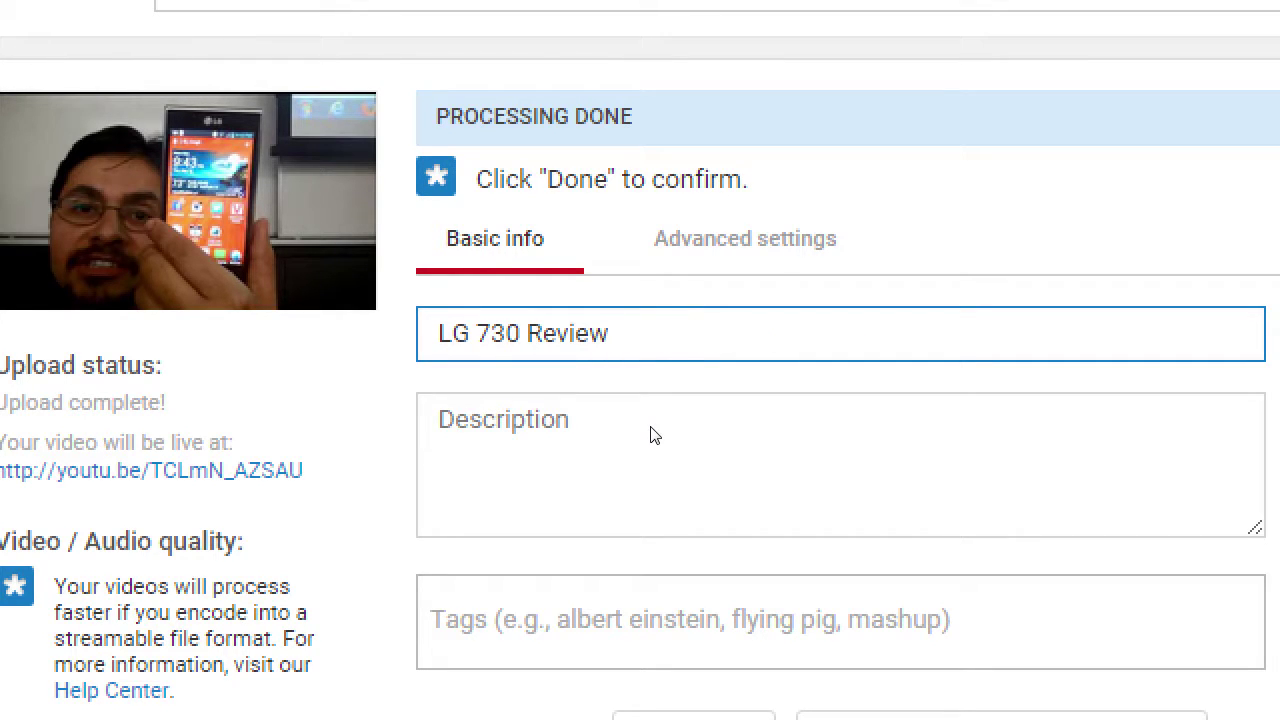
{"action": "type", "text": "0-"}
{"action": "key", "text": "BackSpace"}
{"action": "key", "text": "BackSpace"}
{"action": "type", "text": "-"}
{"action": "key", "text": "ctrl+v"}
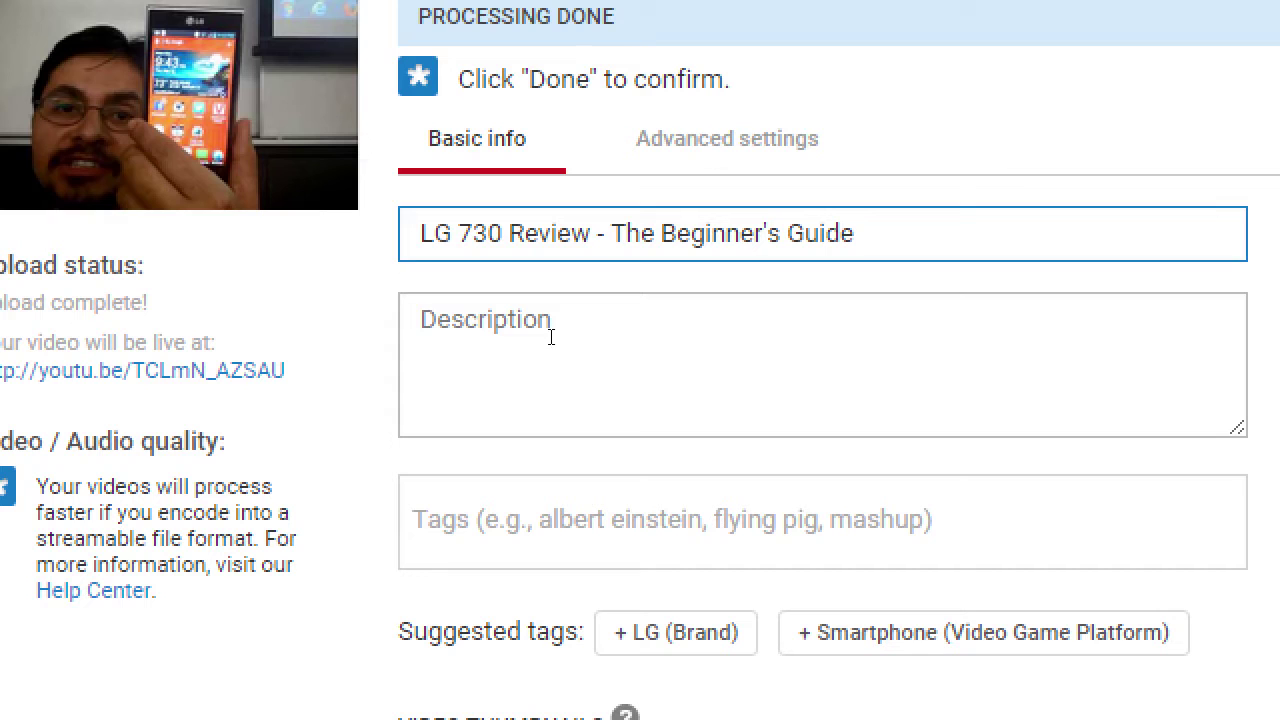
{"action": "left_click", "coordinate": [589, 416]}
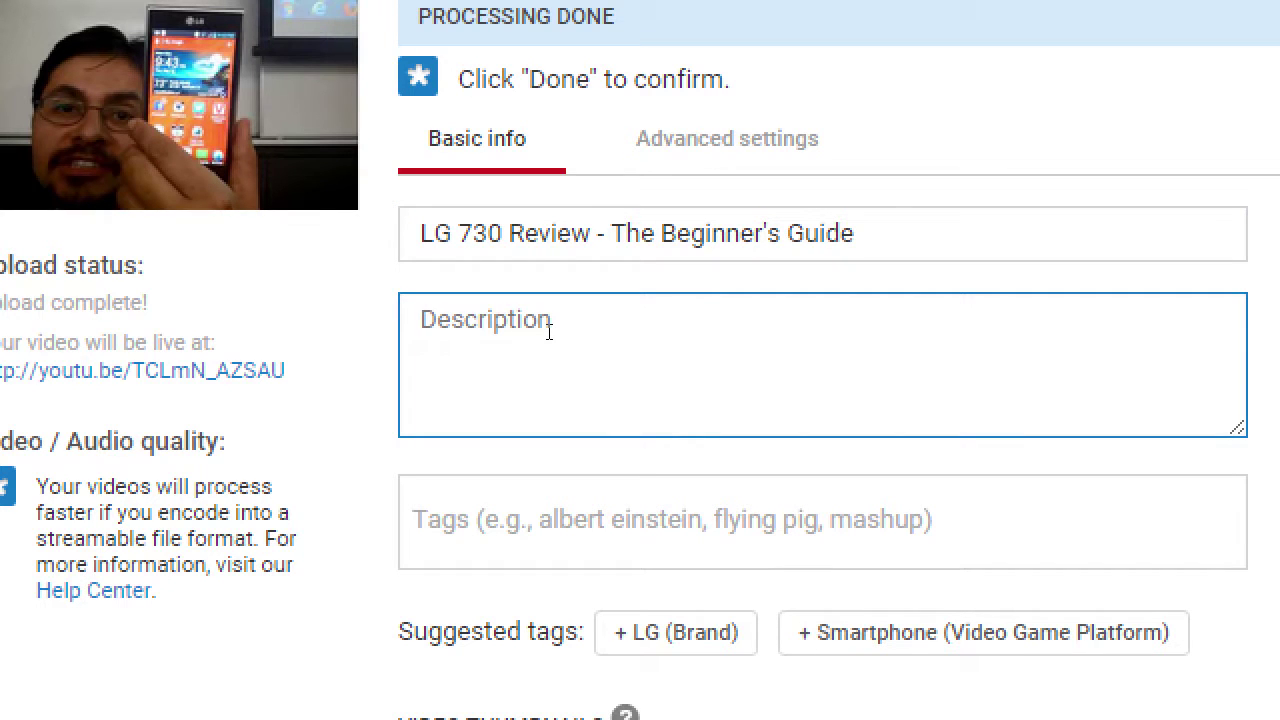
{"action": "type", "text": "lksj fdslk sjdfkldj klds jkdsljdskds"}
{"action": "key", "text": "Return"}
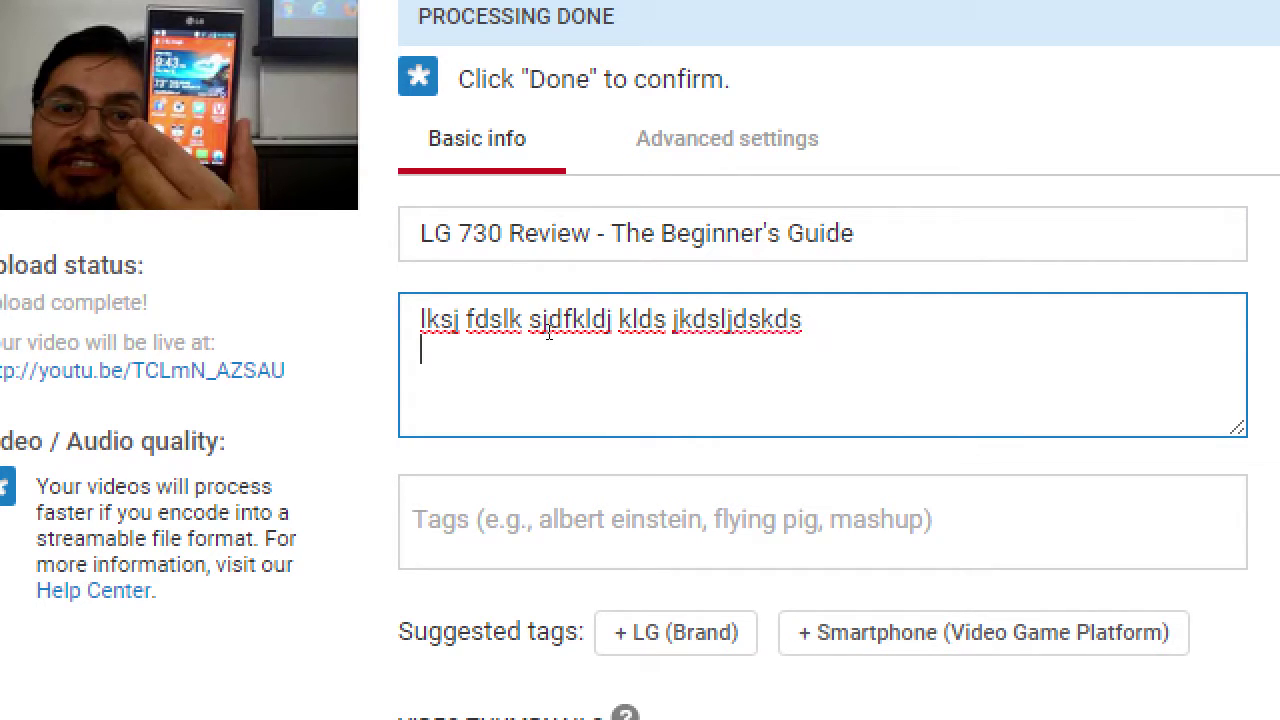
{"action": "type", "text": "sdfjo ifwejoifsj sdsdkf"}
{"action": "key", "text": "Return"}
{"action": "type", "text": "h"}
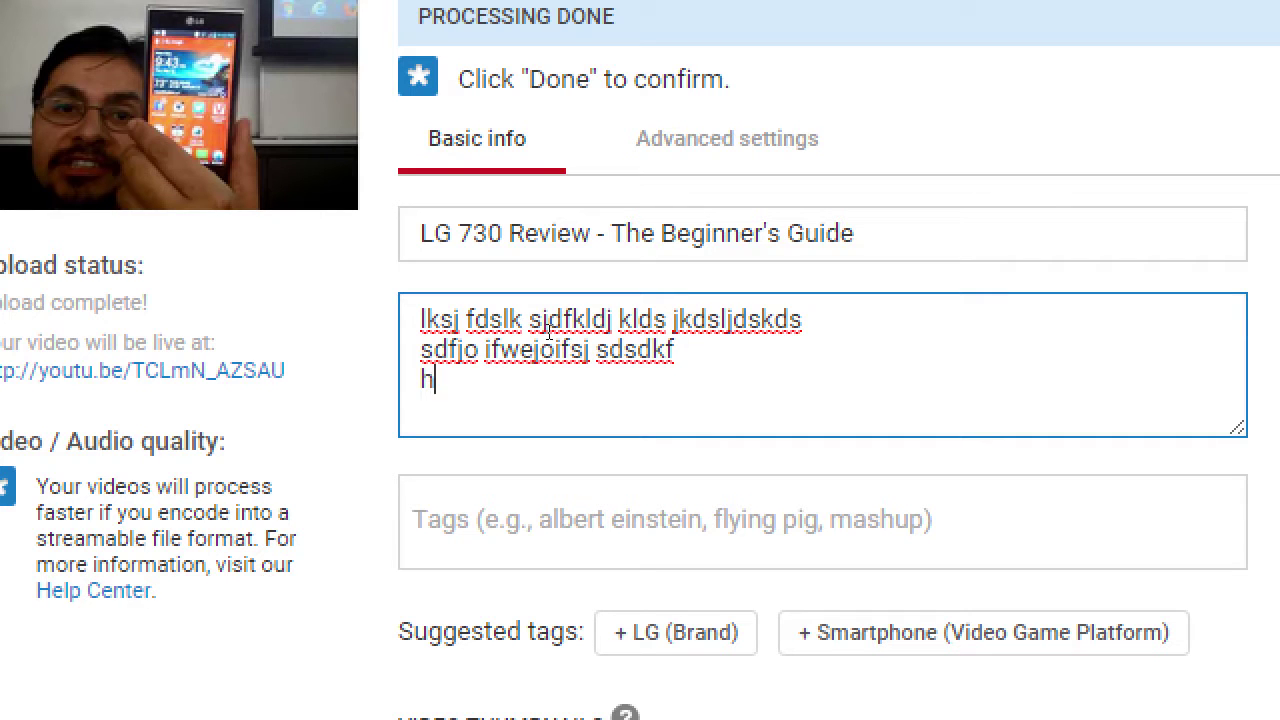
{"action": "type", "text": "ttp://buyitnow.com"}
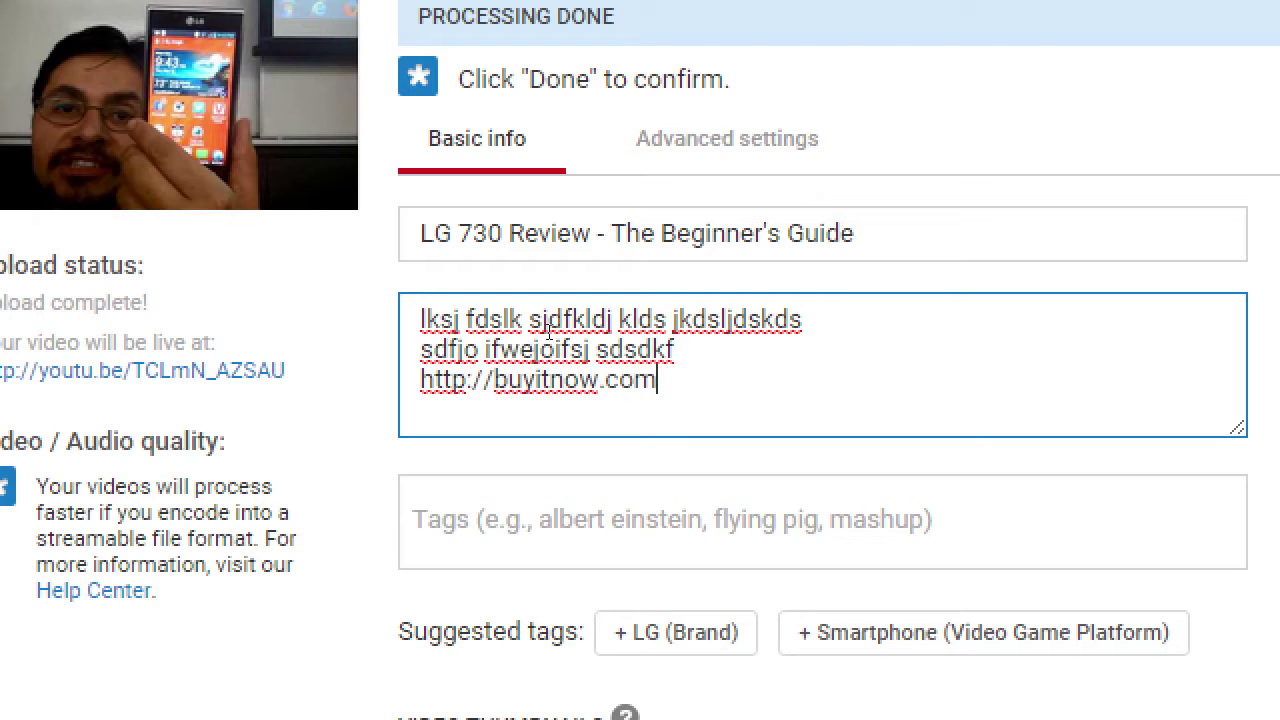
{"action": "type", "text": "/lg730"}
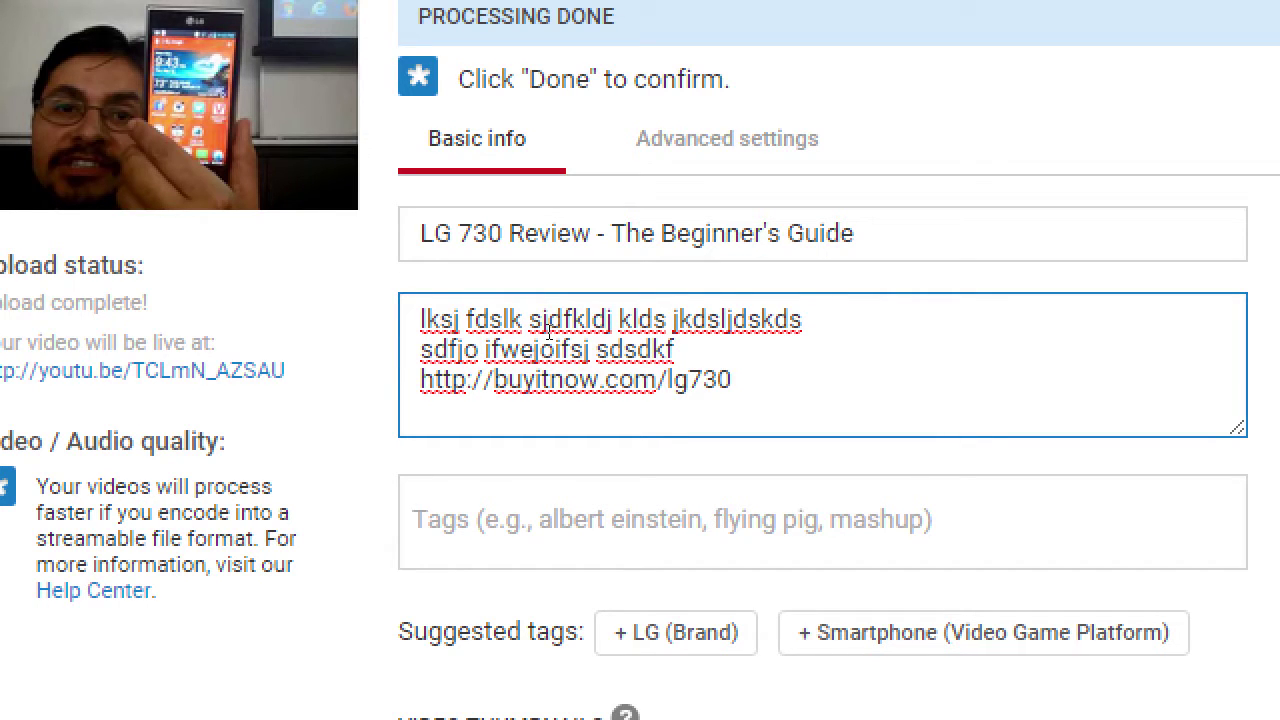
Step: Add the '0:38 - Buy now link' timestamp, removing the extra 2:07 and 1:01:10 lines
{"action": "key", "text": "Return"}
{"action": "type", "text": "0:38 - Bu"}
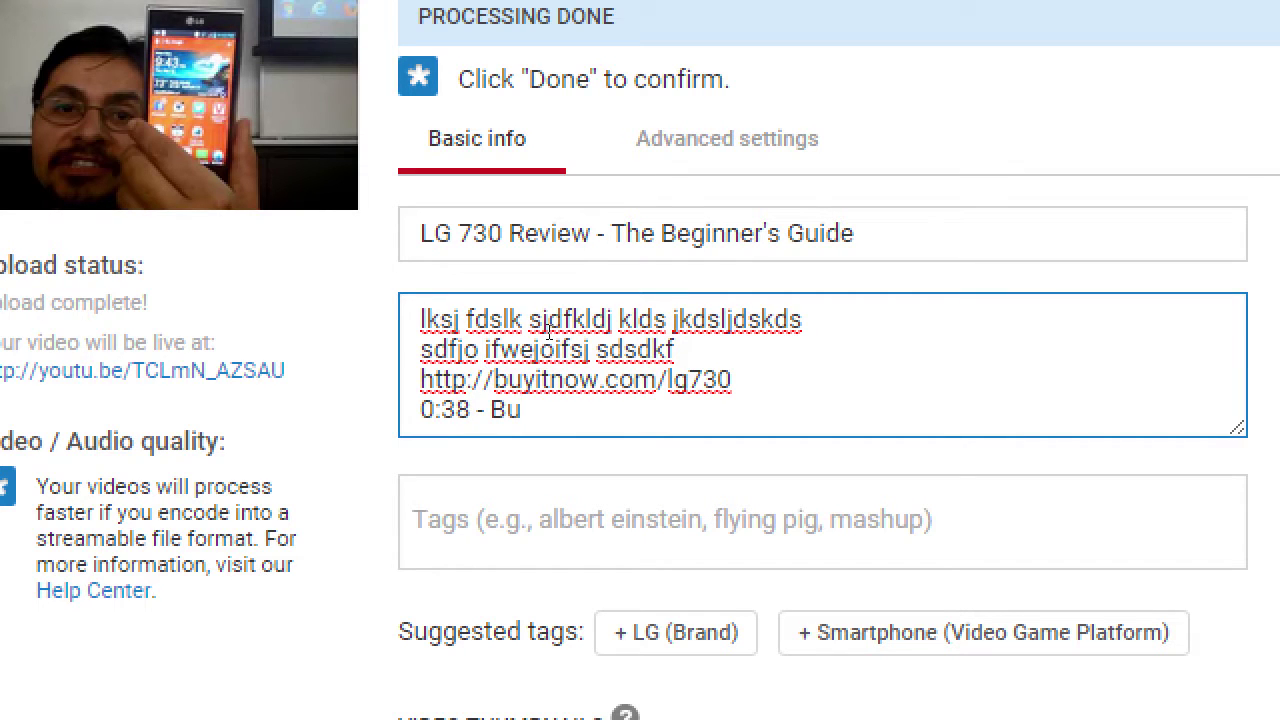
{"action": "type", "text": "y now link"}
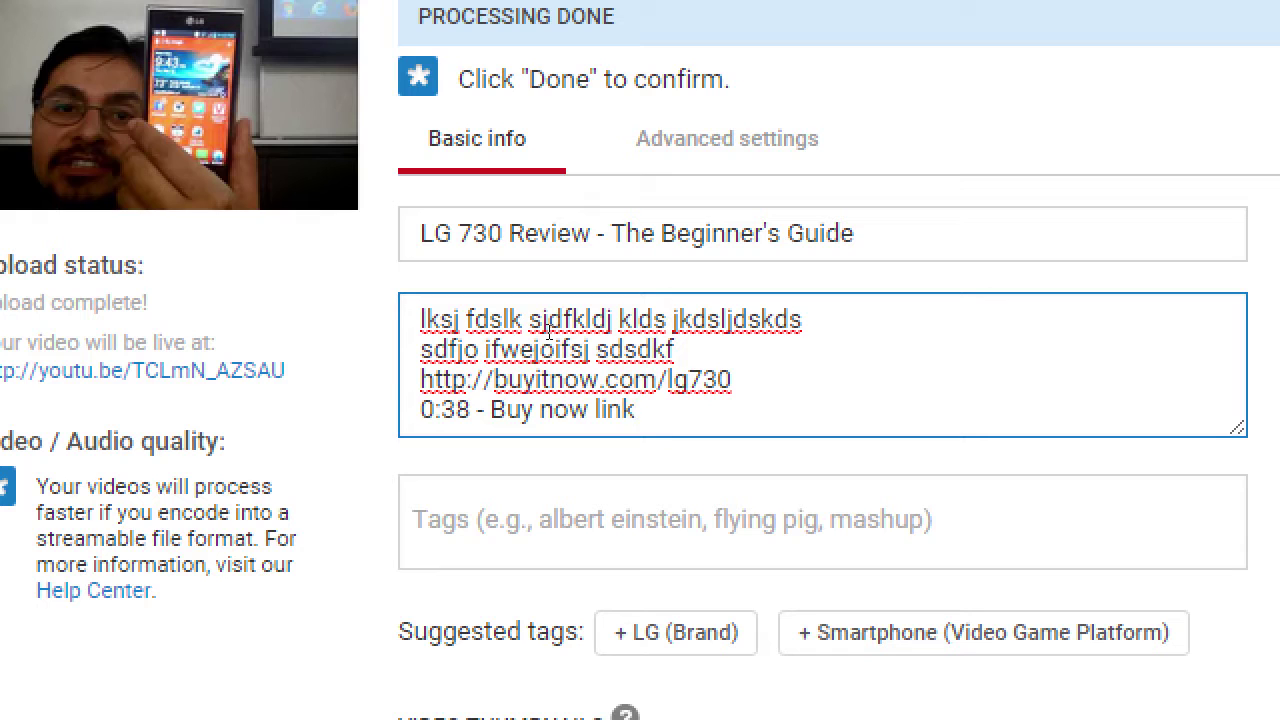
{"action": "key", "text": "Return"}
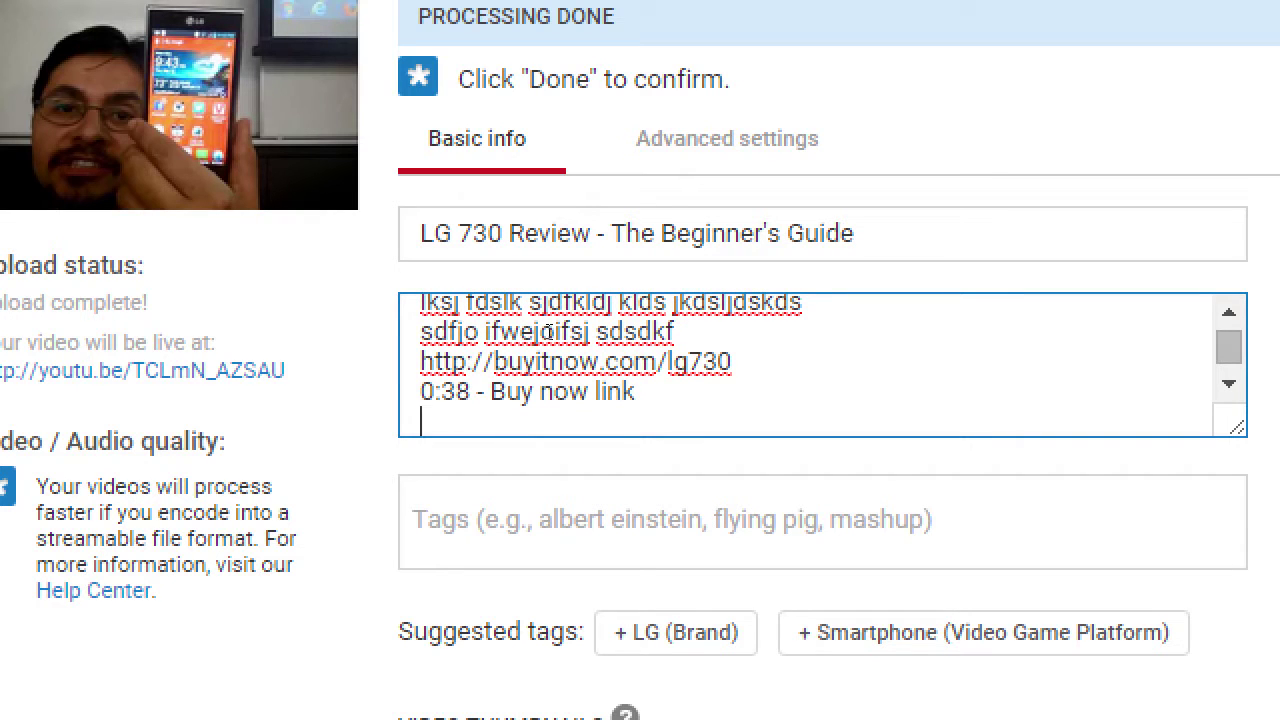
{"action": "type", "text": "2:07"}
{"action": "key", "text": "Return"}
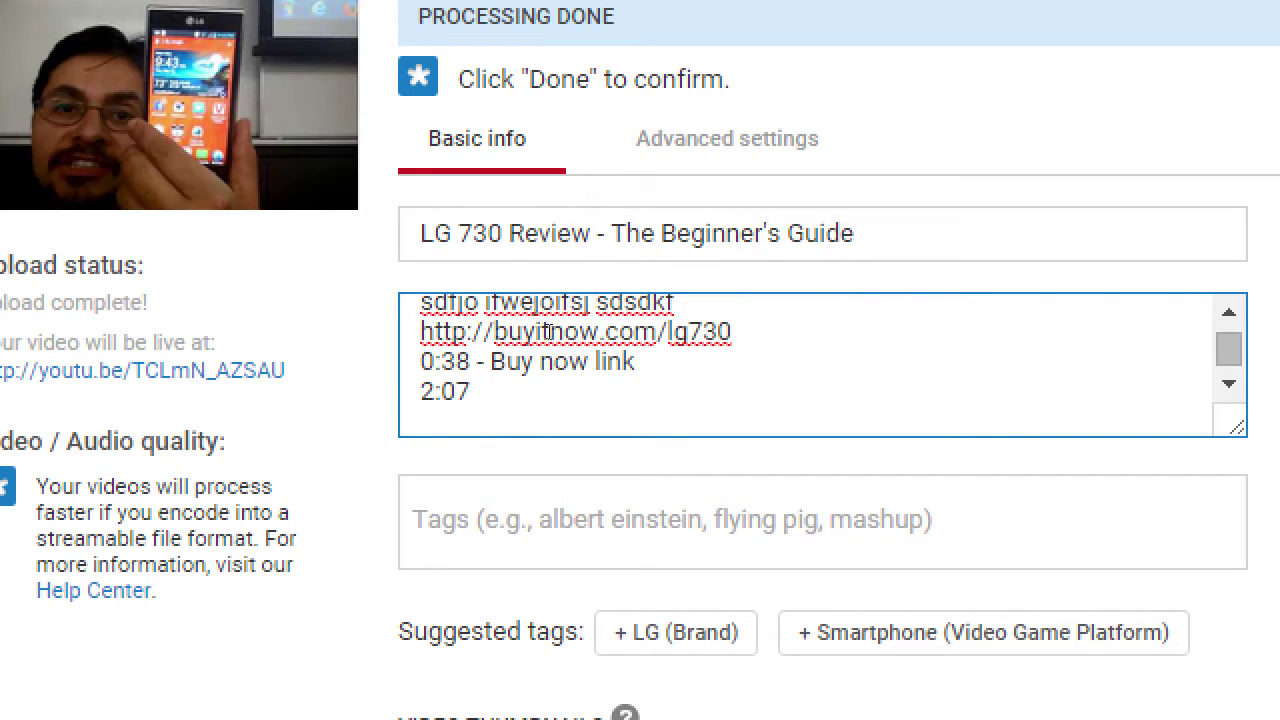
{"action": "type", "text": "1:01:10"}
{"action": "key", "text": "shift+Up"}
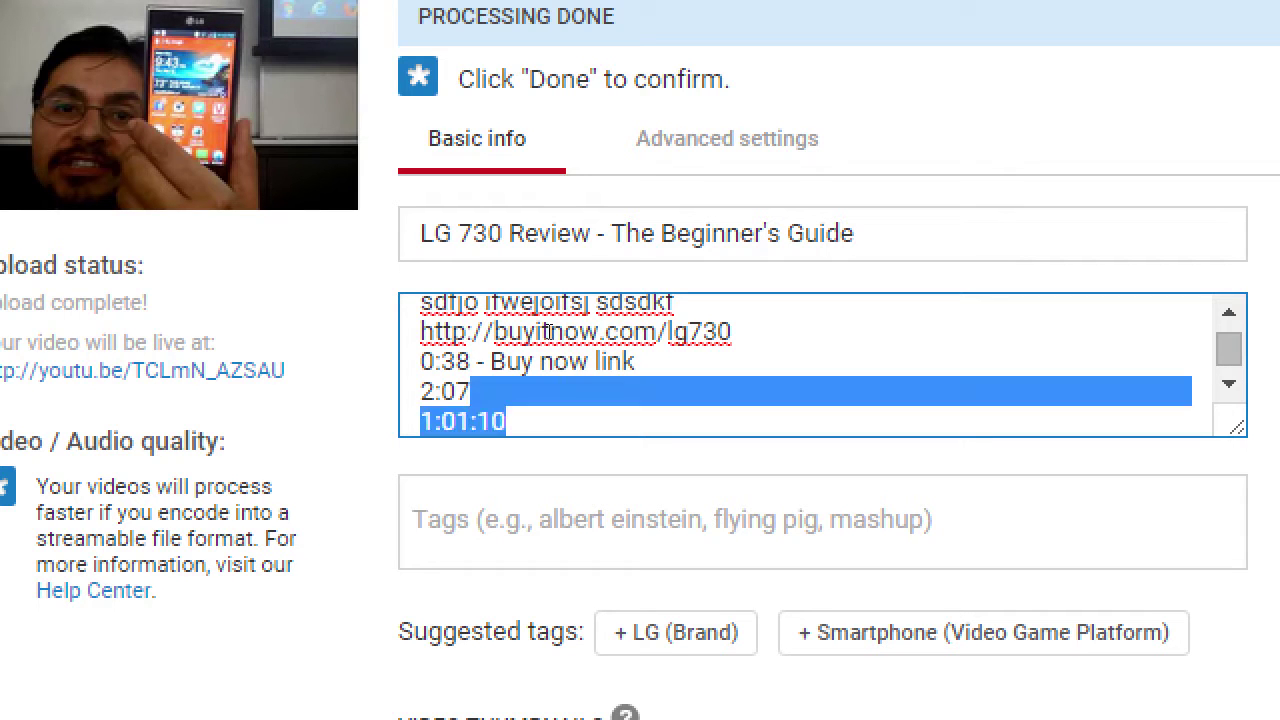
{"action": "key", "text": "shift+Home"}
{"action": "key", "text": "BackSpace"}
{"action": "key", "text": "BackSpace"}
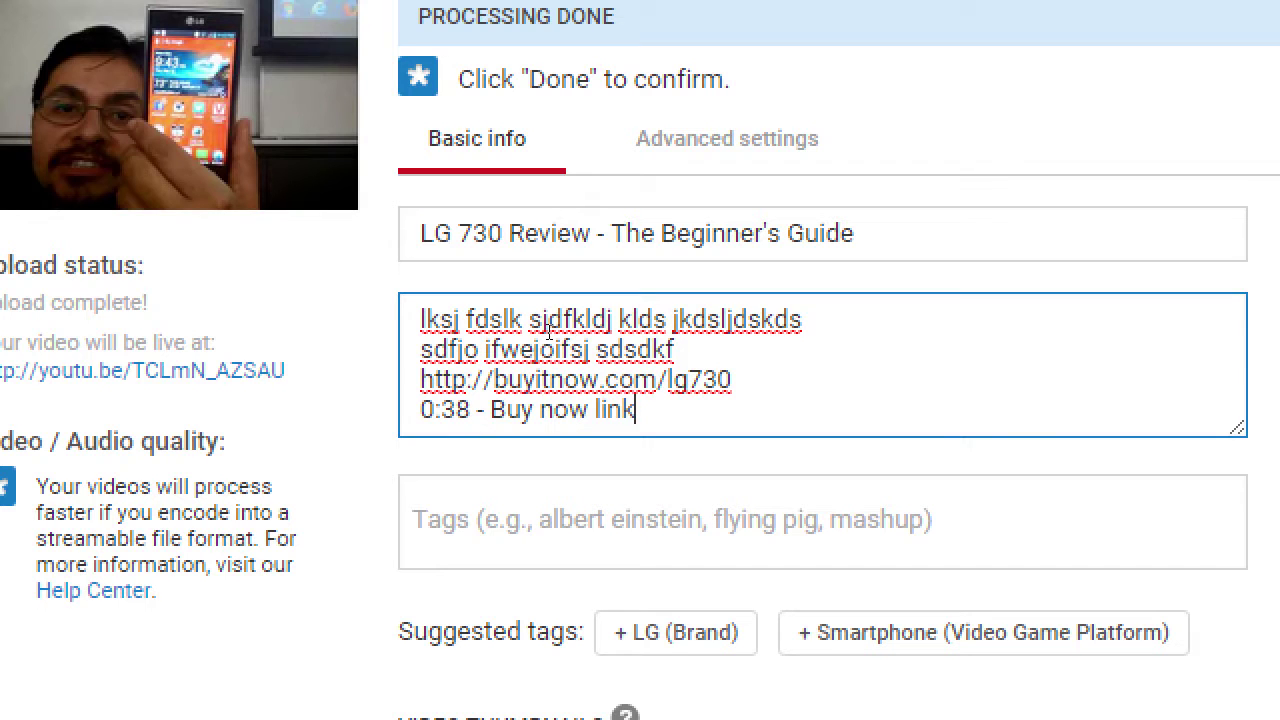
{"action": "key", "text": "ctrl+Home"}
Step: Replace the placeholder lines with an intro sentence about the LG 730 mobile device
{"action": "key", "text": "shift+End"}
{"action": "key", "text": "shift+Down"}
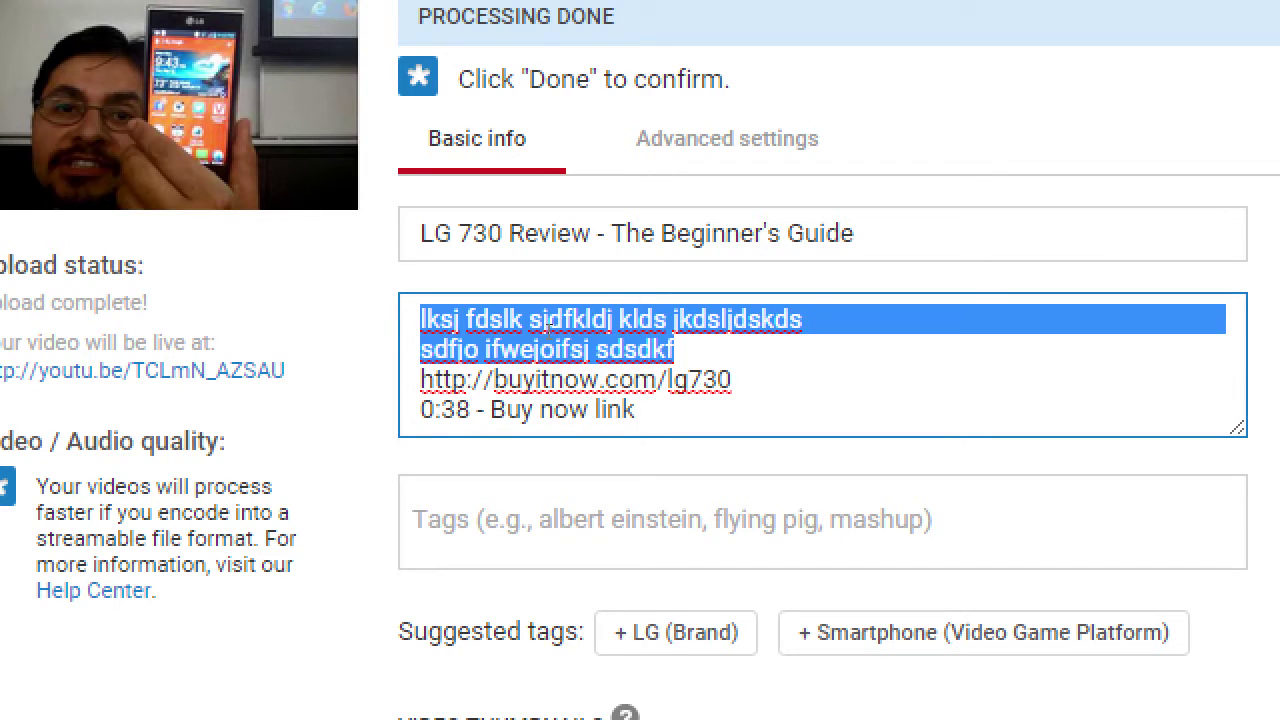
{"action": "type", "text": "Victor"}
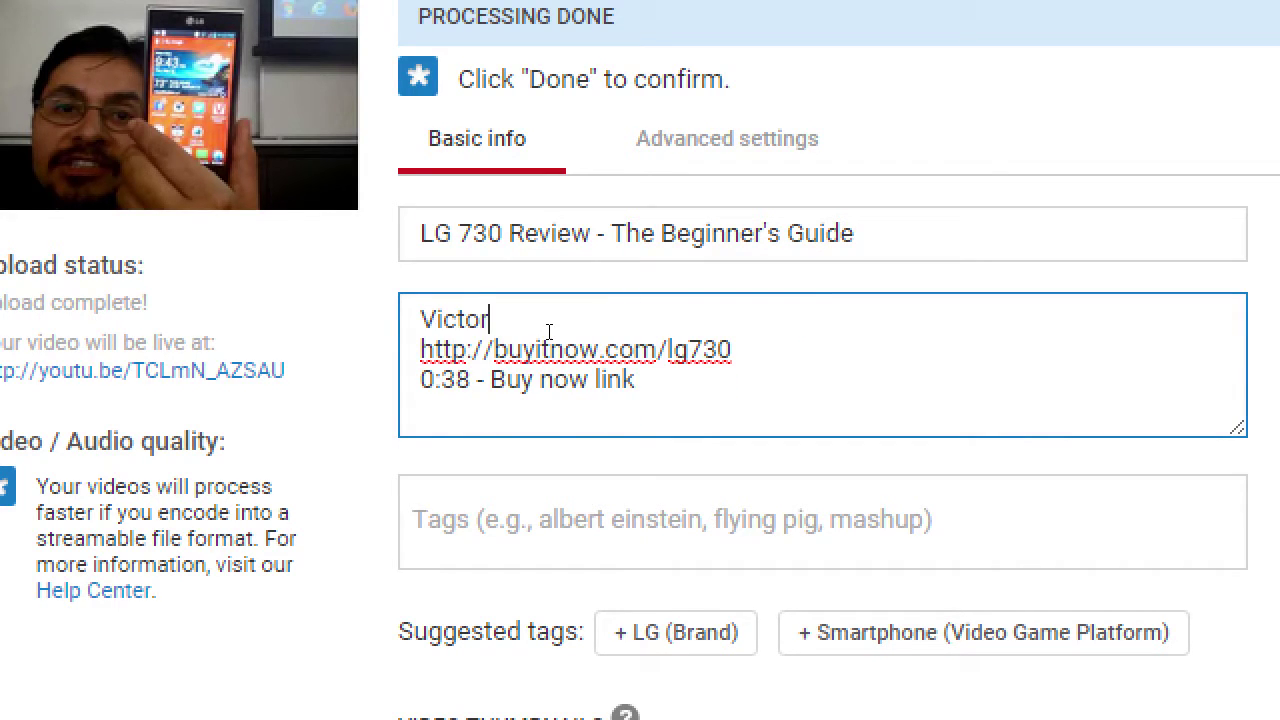
{"action": "type", "text": " takes a cl"}
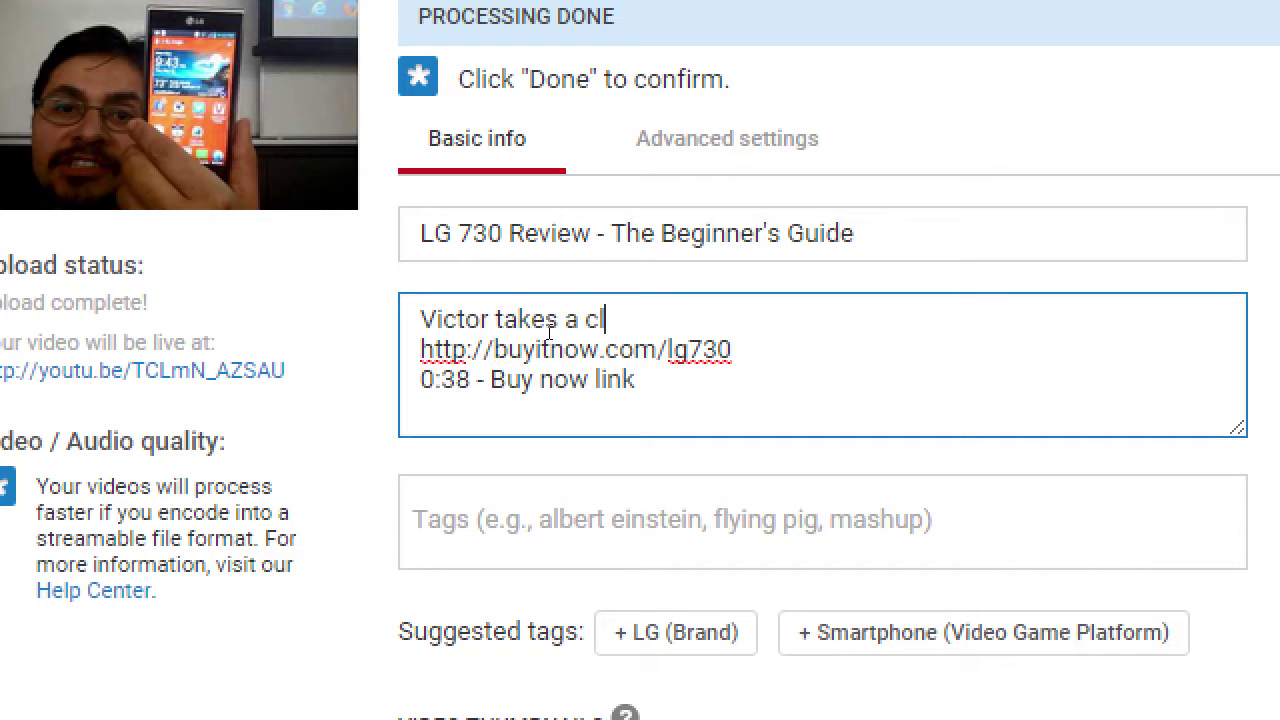
{"action": "type", "text": "ose look at the "}
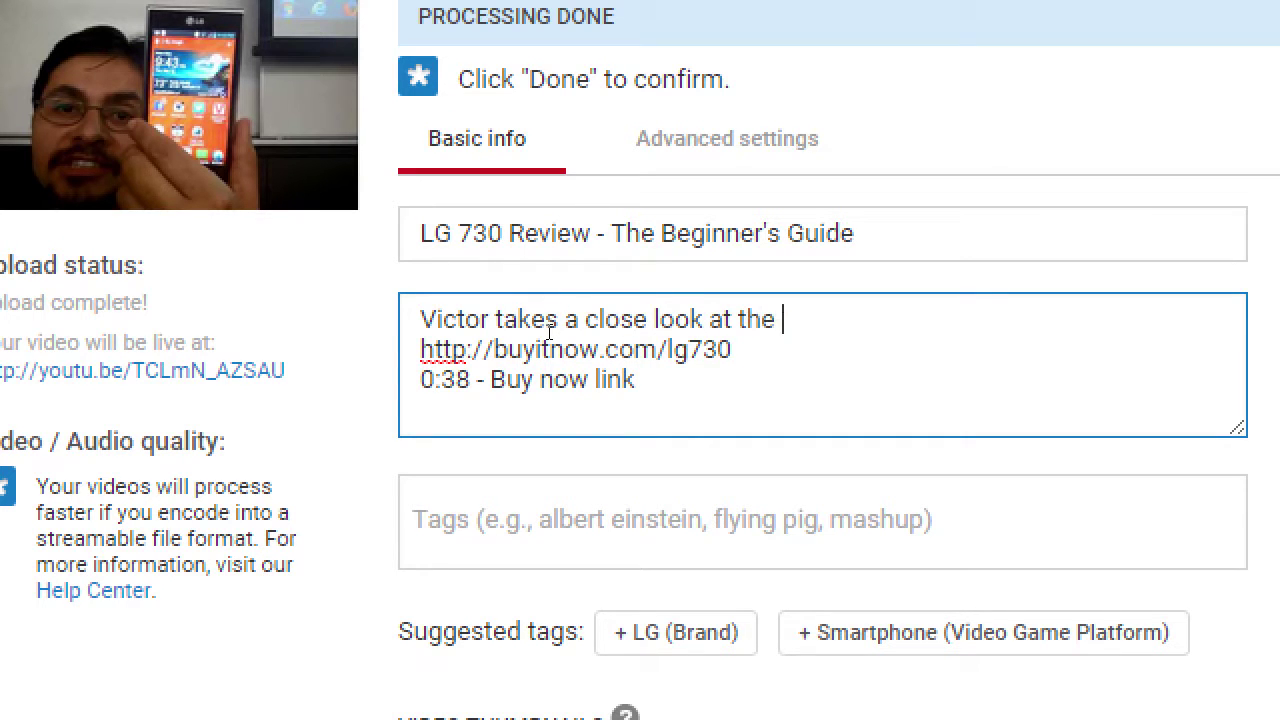
{"action": "type", "text": "LG 730 mobile devide"}
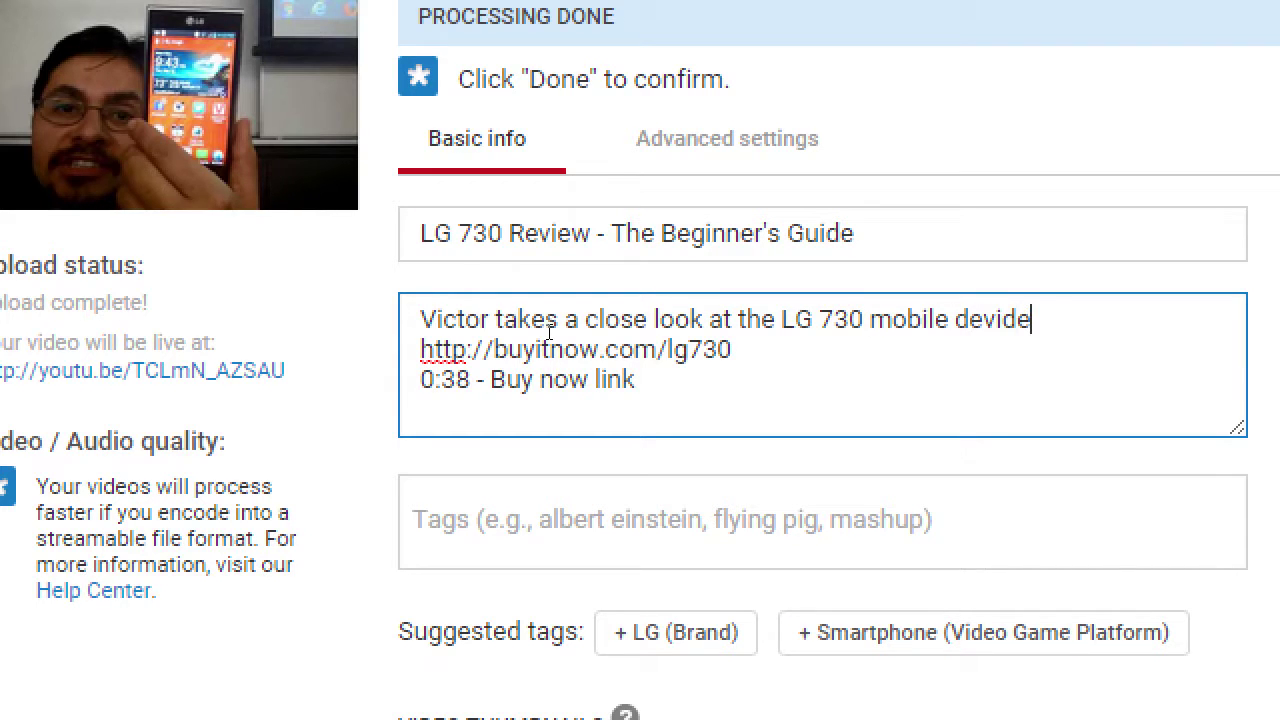
{"action": "key", "text": "BackSpace"}
{"action": "type", "text": "e"}
{"action": "key", "text": "BackSpace"}
{"action": "key", "text": "BackSpace"}
{"action": "type", "text": "ce."}
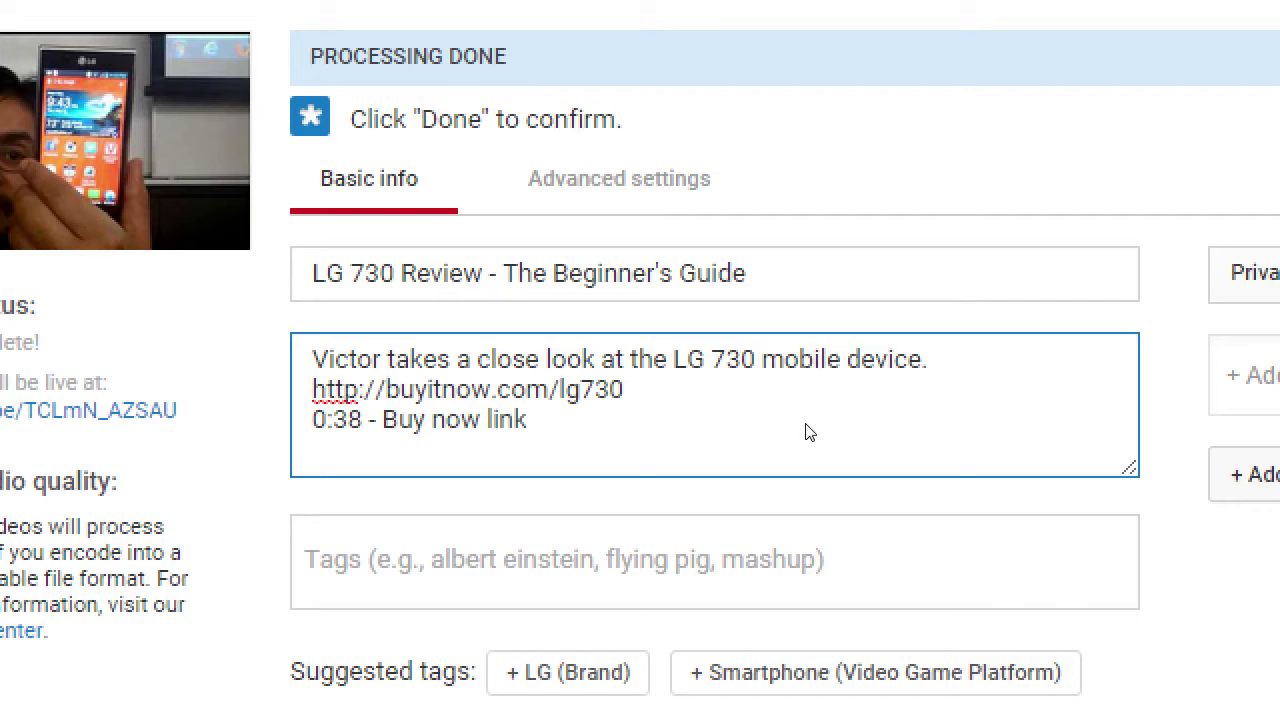
Step: Add the sentence on its 40 megapixel sensor and liquid metal body, ending with a line break
{"action": "type", "text": "It's a great pho"}
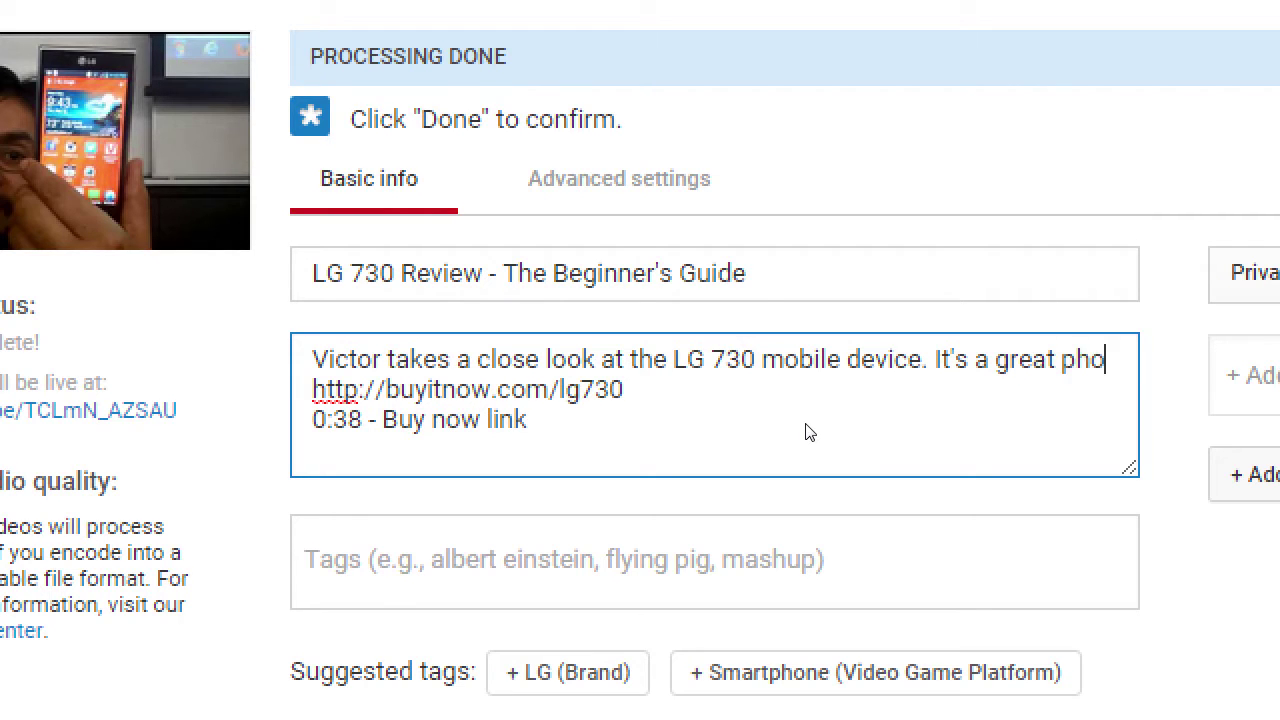
{"action": "type", "text": "ne that features"}
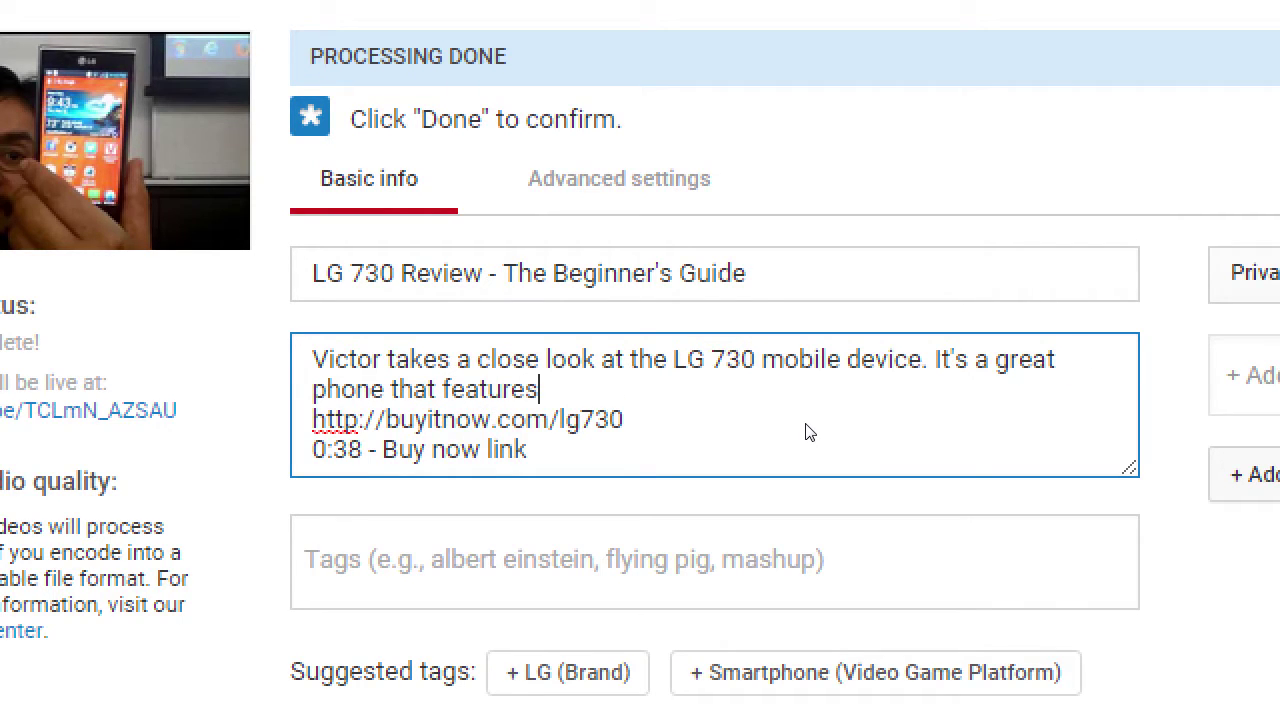
{"action": "type", "text": " 40mega"}
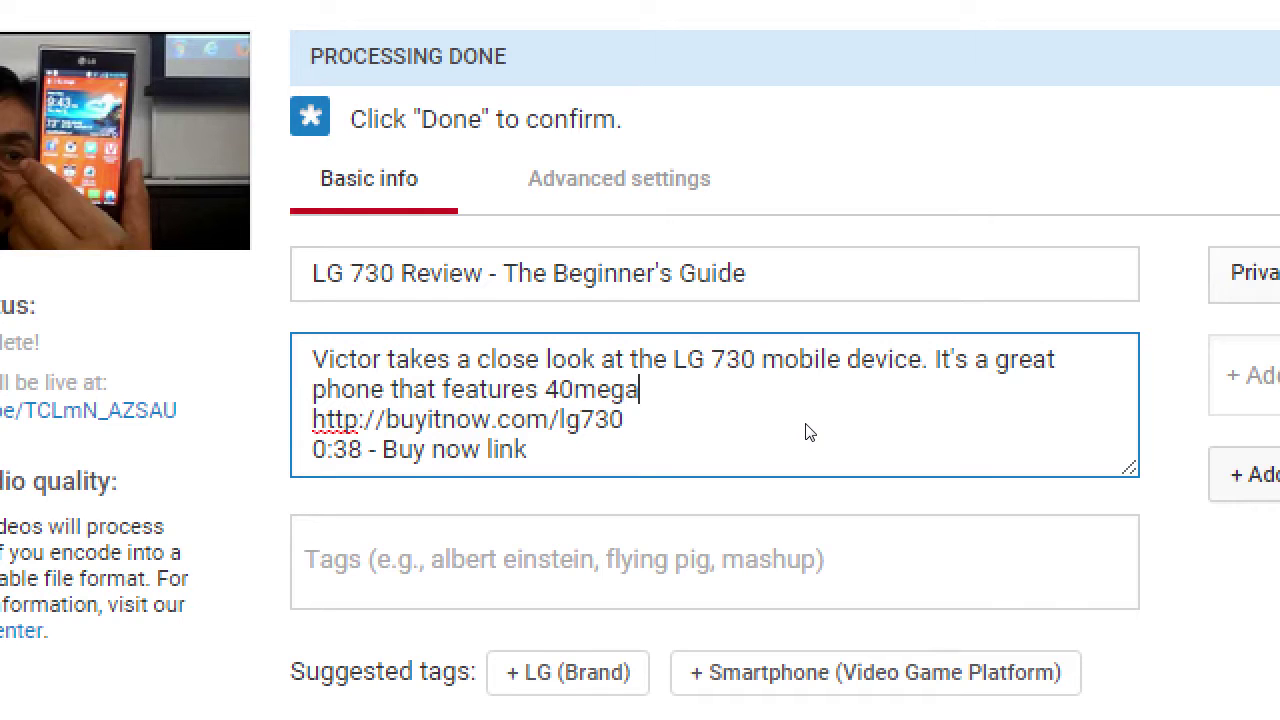
{"action": "type", "text": "pixel se"}
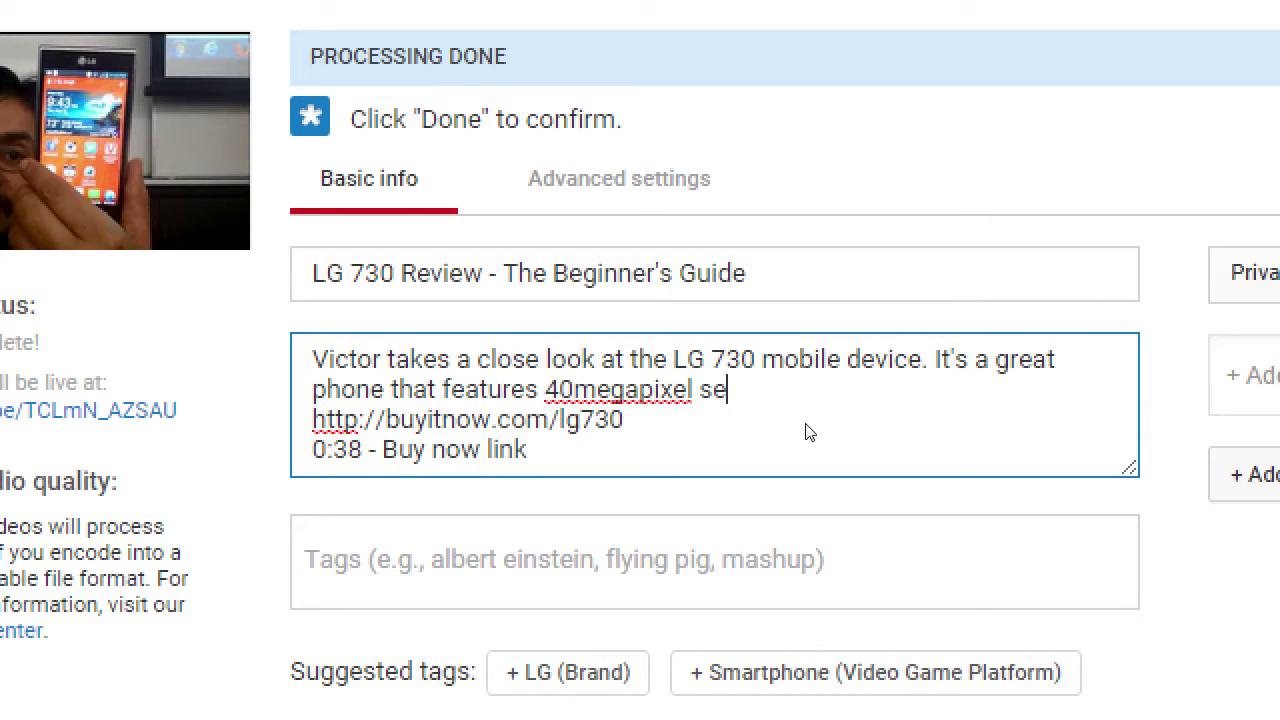
{"action": "type", "text": "nsor and "}
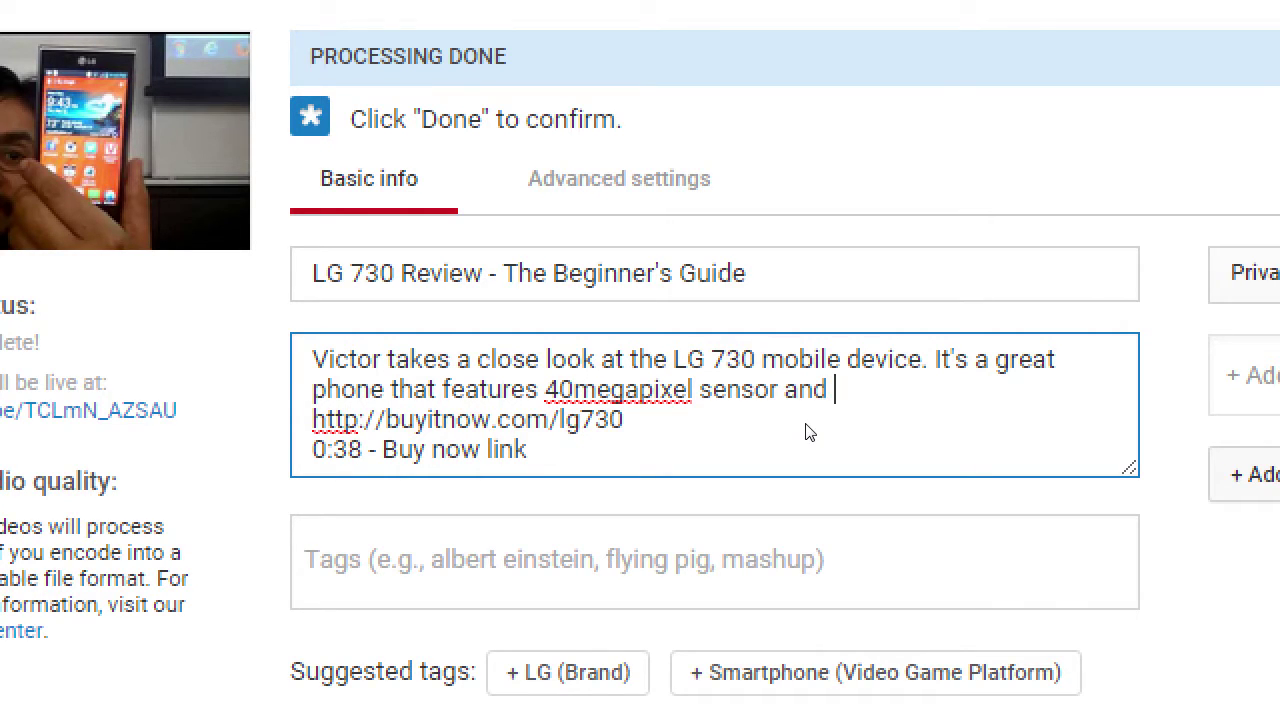
{"action": "type", "text": "liquid me http://buyitnow.com"}
{"action": "key", "text": "BackSpace"}
{"action": "key", "text": "BackSpace"}
{"action": "type", "text": "me"}
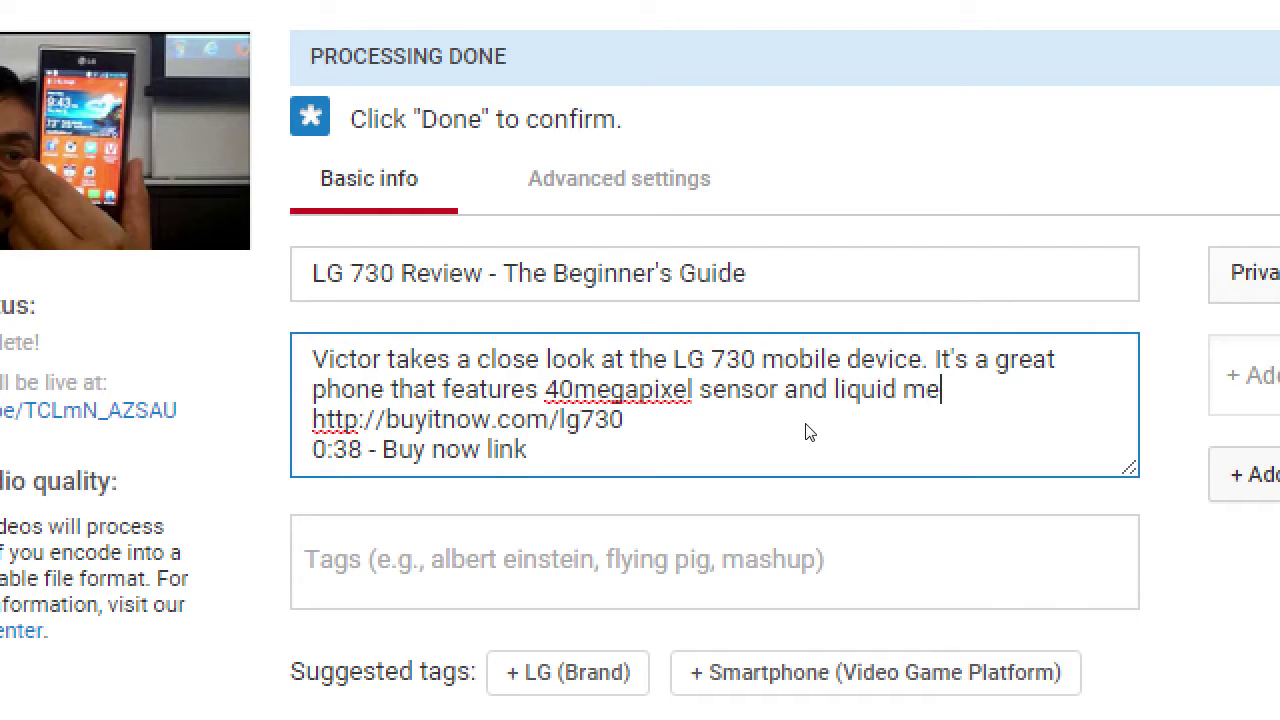
{"action": "type", "text": "tal body"}
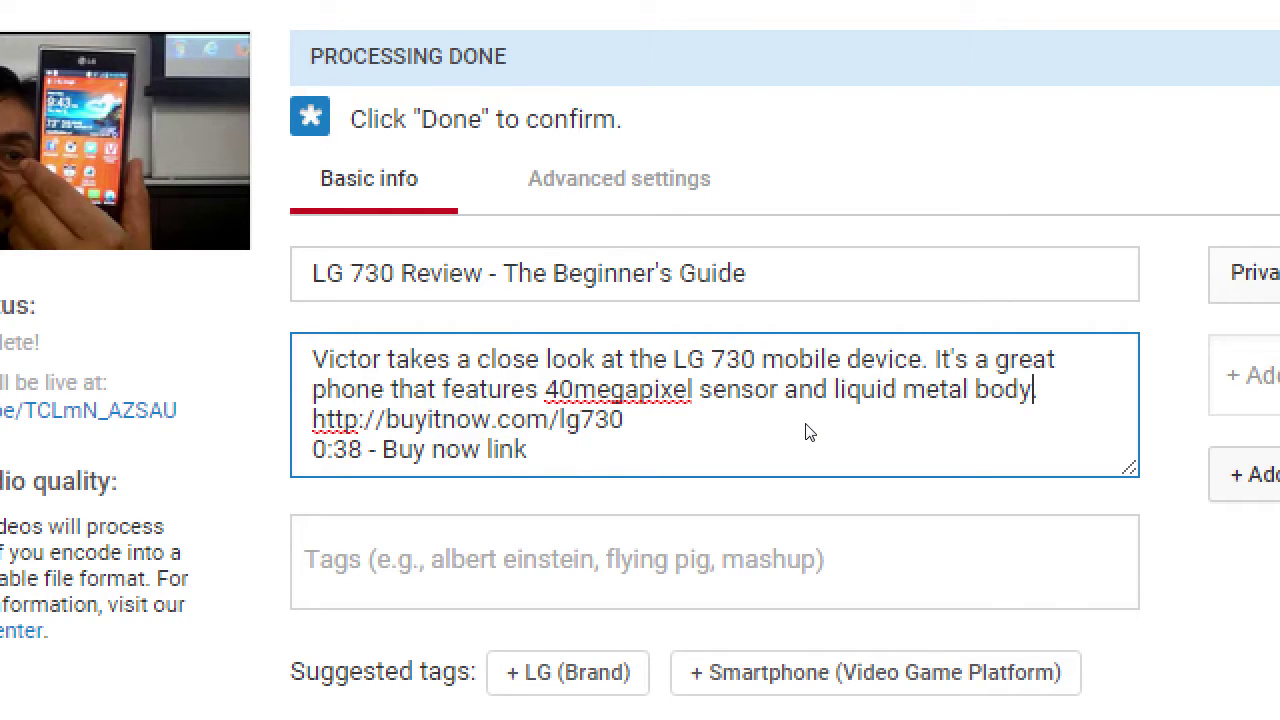
{"action": "type", "text": "."}
{"action": "key", "text": "Left"}
{"action": "key", "text": "Left"}
{"action": "key", "text": "Left"}
{"action": "key", "text": "Left"}
{"action": "key", "text": "Left"}
{"action": "key", "text": "Left"}
{"action": "key", "text": "Left"}
{"action": "key", "text": "Left"}
{"action": "key", "text": "Left"}
{"action": "key", "text": "Left"}
{"action": "key", "text": "Left"}
{"action": "key", "text": "Left"}
{"action": "key", "text": "Left"}
{"action": "key", "text": "Left"}
{"action": "key", "text": "Left"}
{"action": "key", "text": "Left"}
{"action": "key", "text": "Left"}
{"action": "key", "text": "Left"}
{"action": "key", "text": "Left"}
{"action": "key", "text": "Left"}
{"action": "key", "text": "End"}
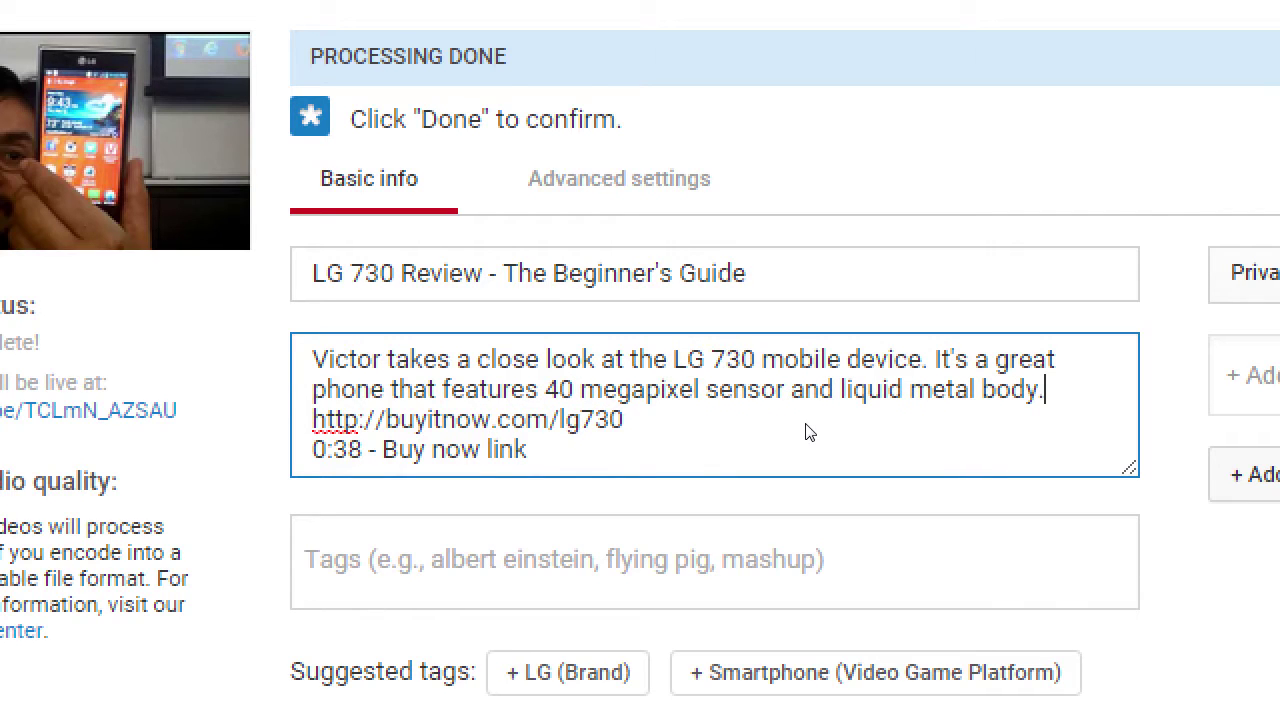
{"action": "key", "text": "Return"}
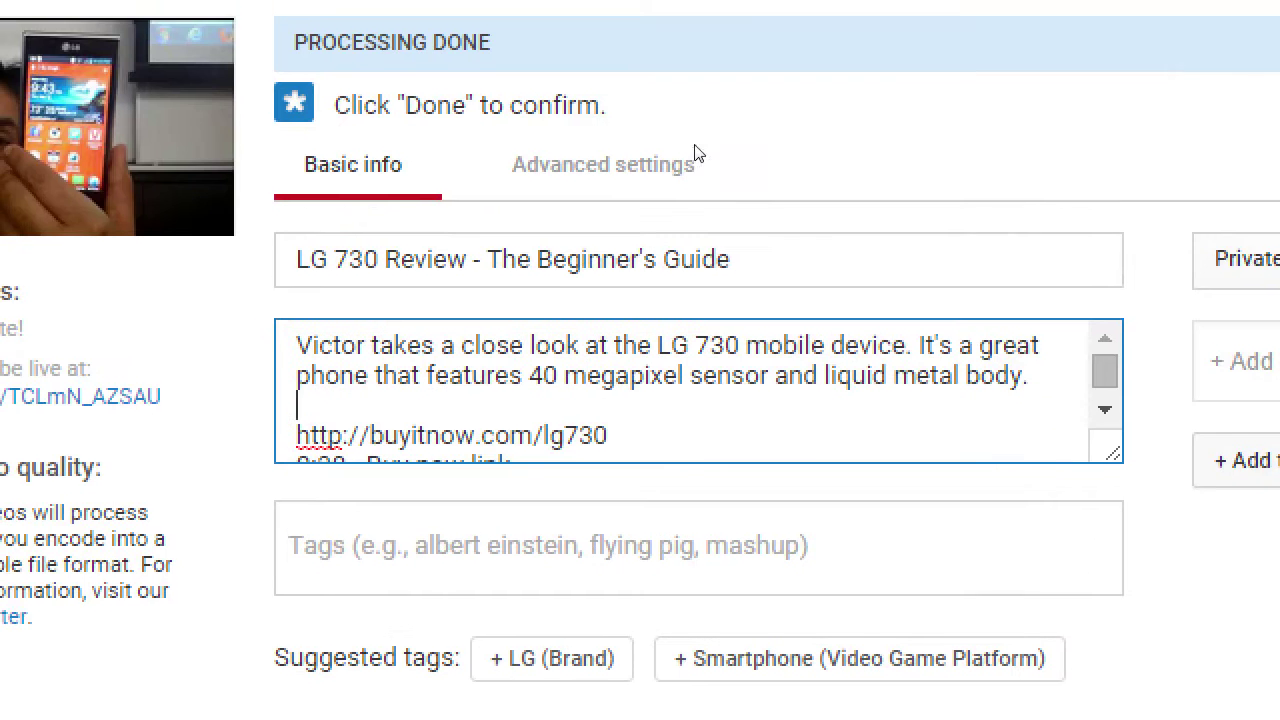
Step: Add the suggested tags LG (Brand), Smartphone and LG Electronics
{"action": "left_click_drag", "start_coordinate": [745, 261], "coordinate": [290, 262]}
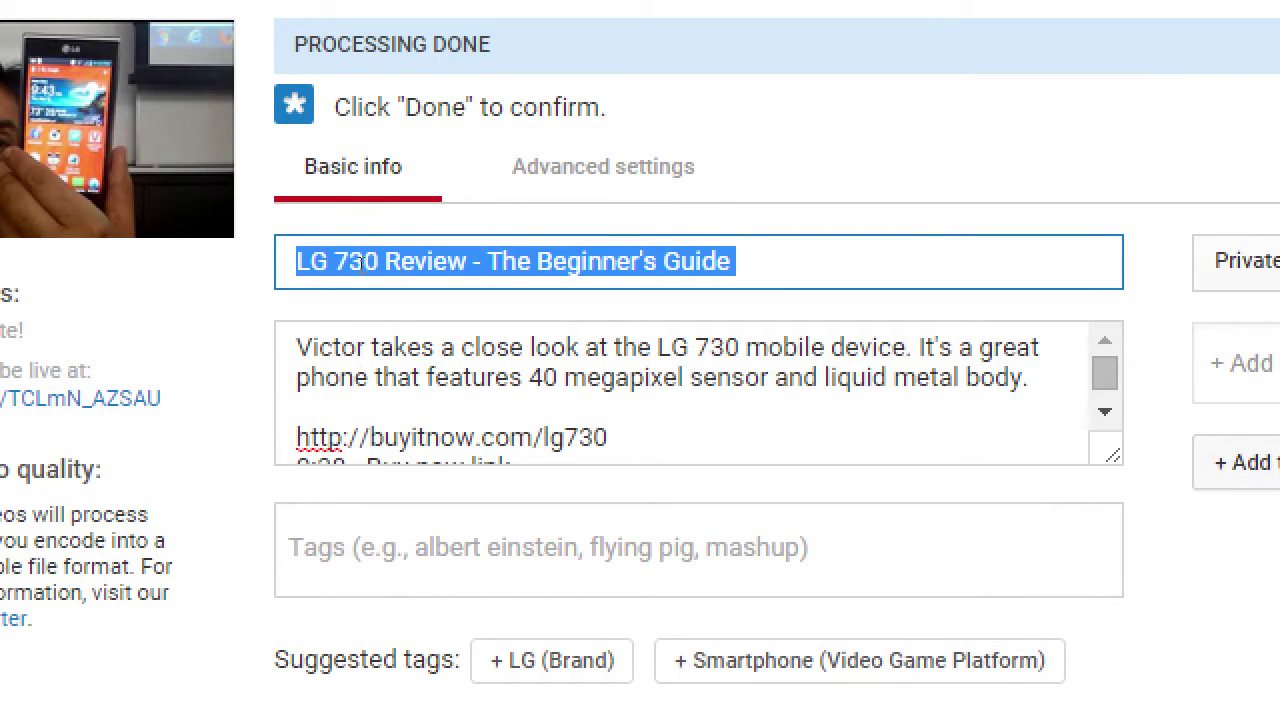
{"action": "left_click_drag", "start_coordinate": [615, 437], "coordinate": [305, 340]}
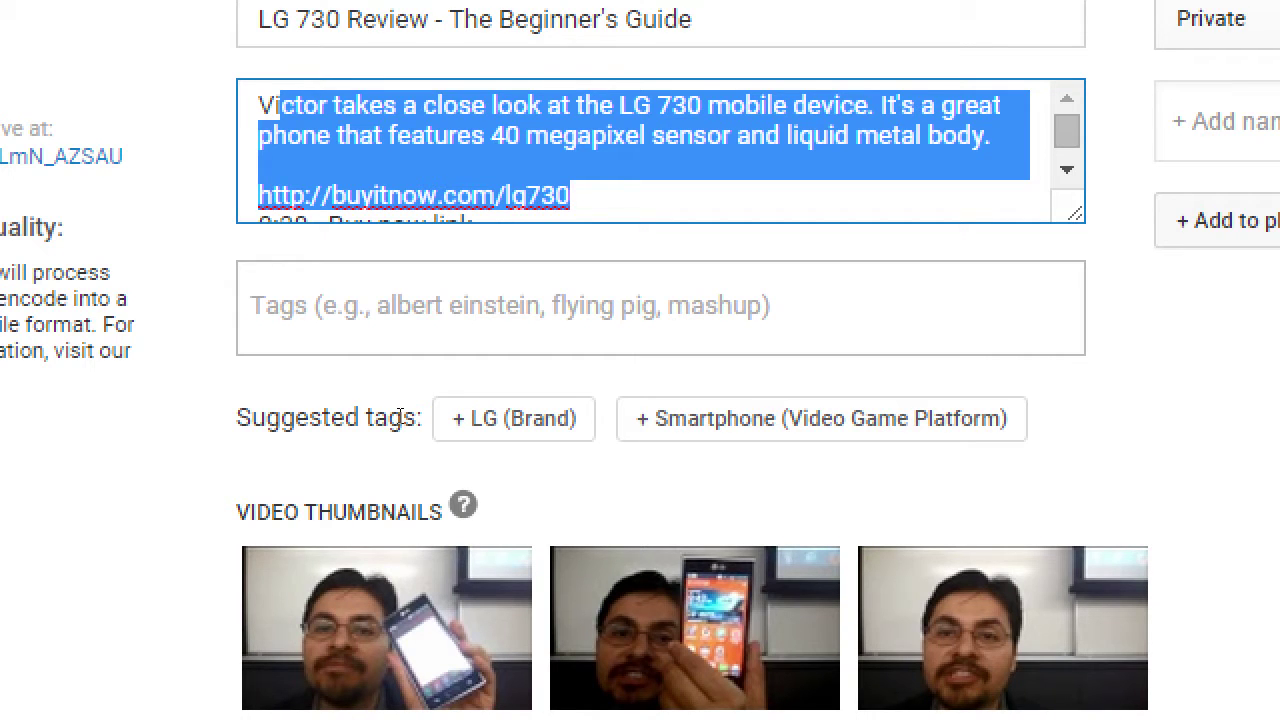
{"action": "left_click", "coordinate": [505, 424]}
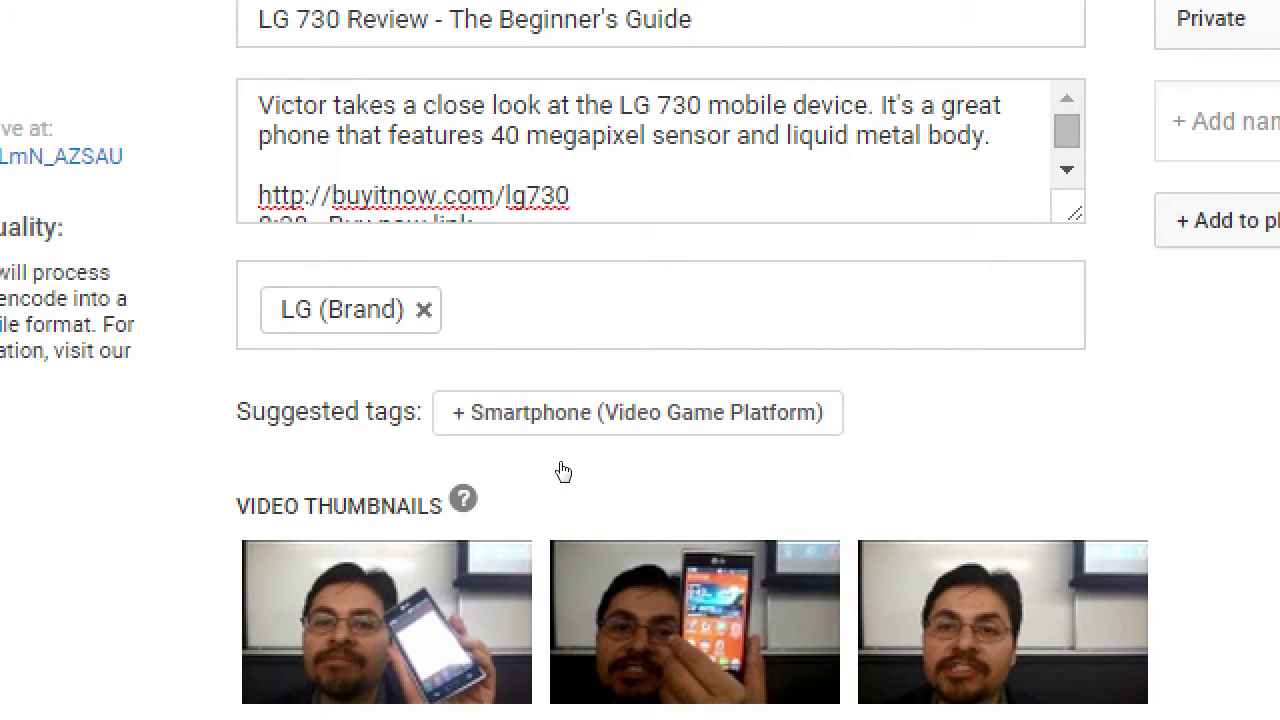
{"action": "left_click", "coordinate": [561, 466]}
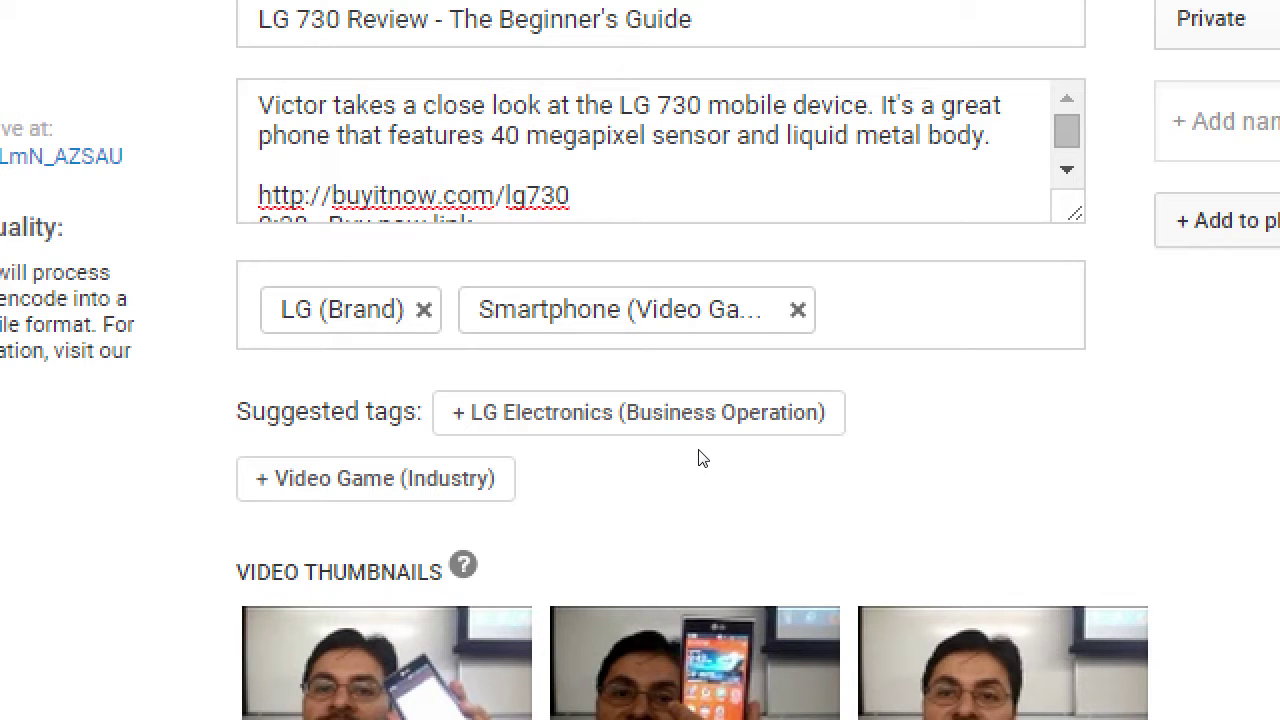
{"action": "left_click", "coordinate": [604, 472]}
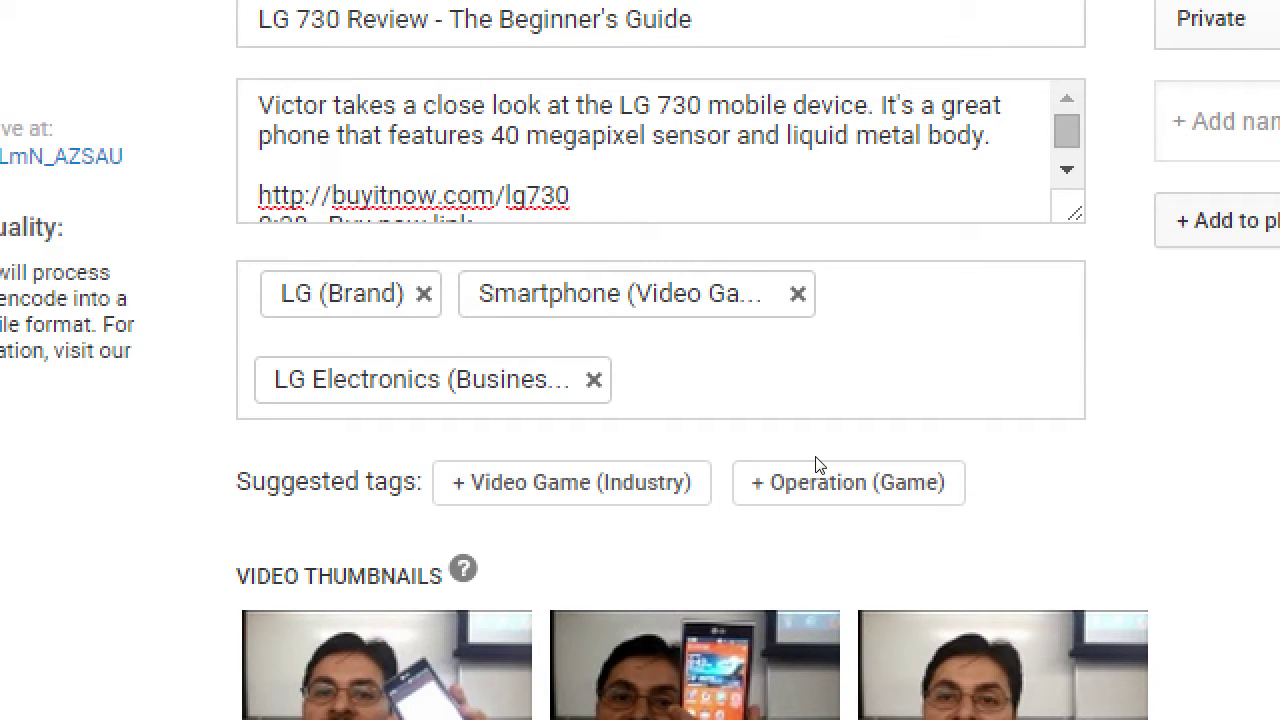
Step: Type 'review' into the Tags box as a new tag
{"action": "left_click", "coordinate": [687, 426]}
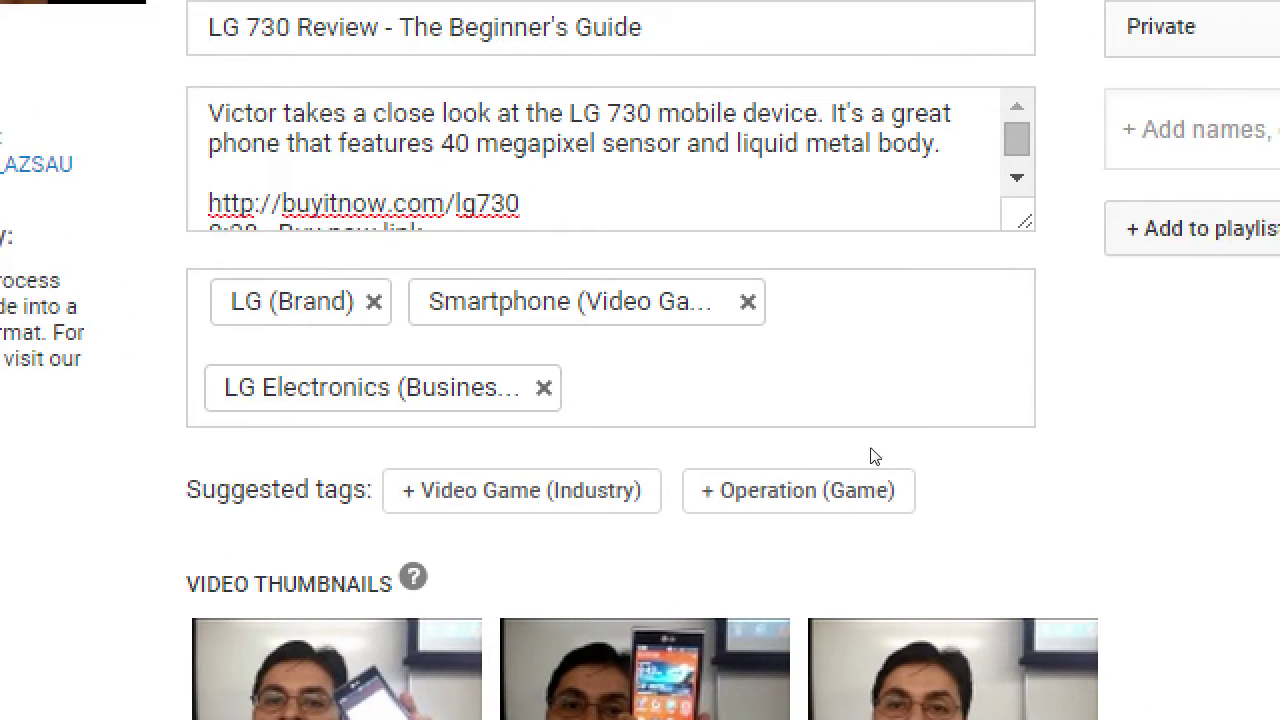
{"action": "type", "text": "reveiw"}
{"action": "key", "text": "BackSpace"}
{"action": "key", "text": "BackSpace"}
{"action": "key", "text": "BackSpace"}
{"action": "type", "text": "iew"}
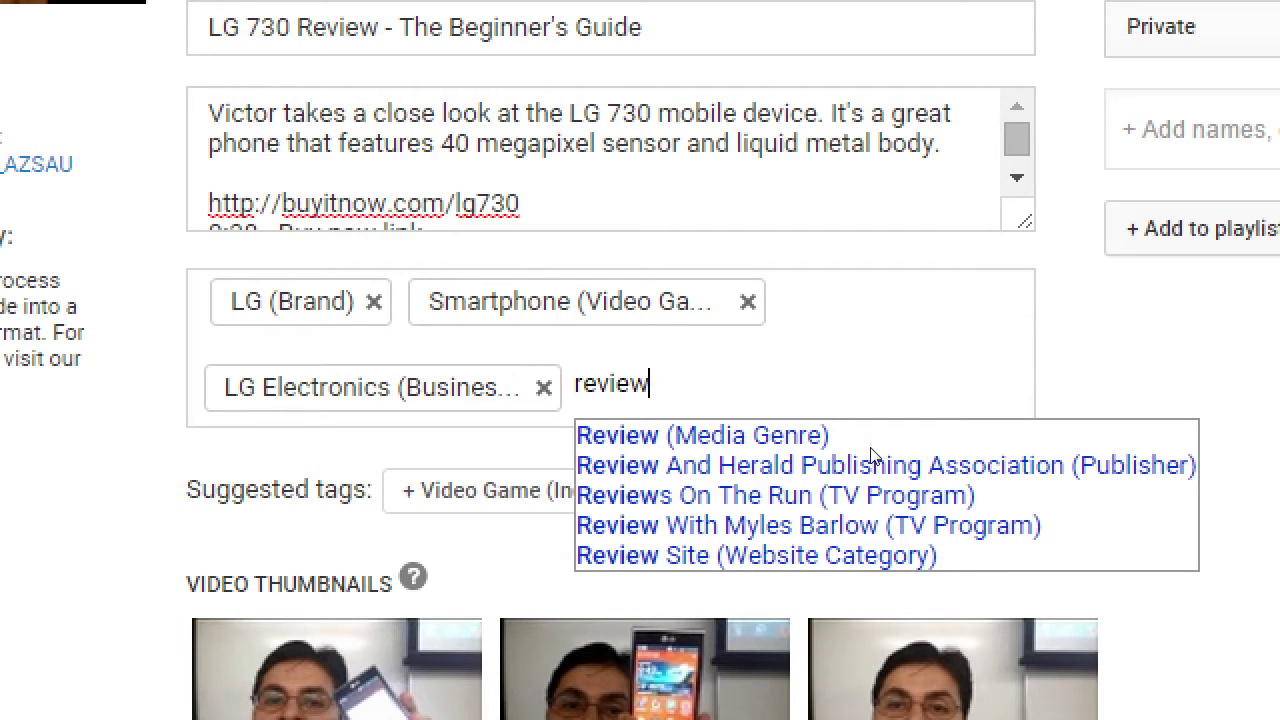
Step: Add the Review Site (Website Category) suggestion and a custom 'funny' tag
{"action": "left_click", "coordinate": [698, 555]}
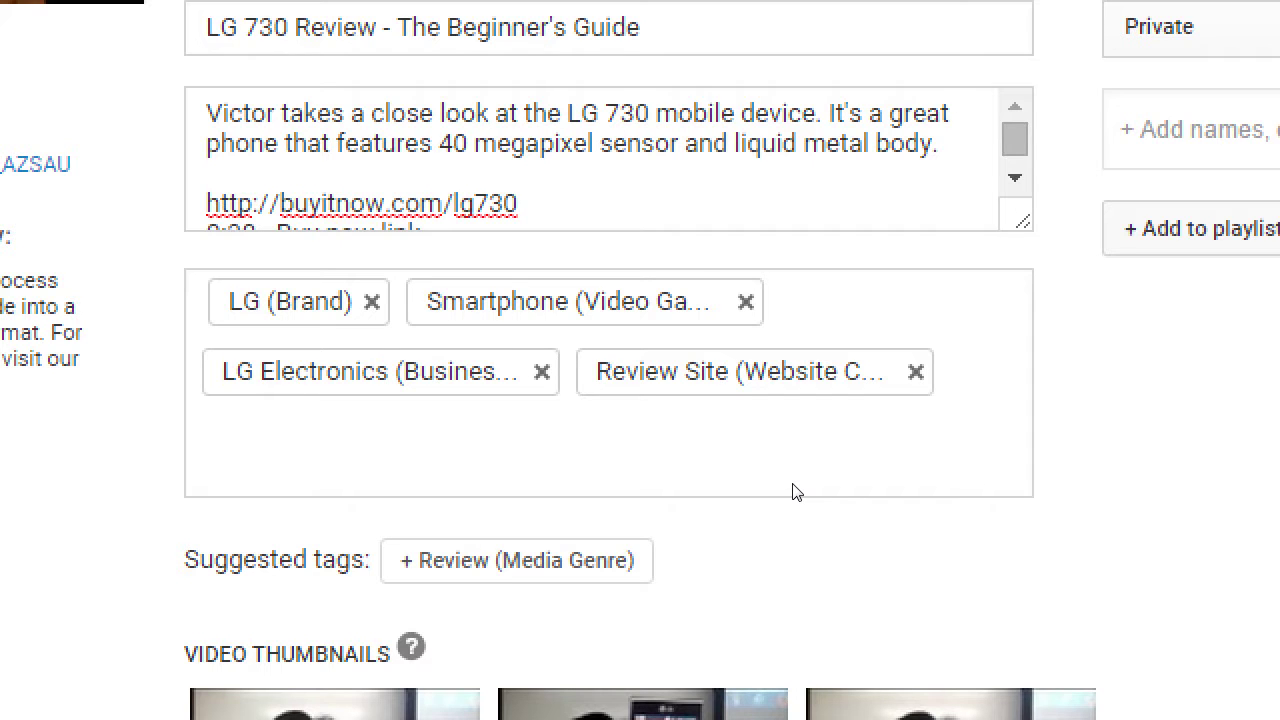
{"action": "type", "text": "funny"}
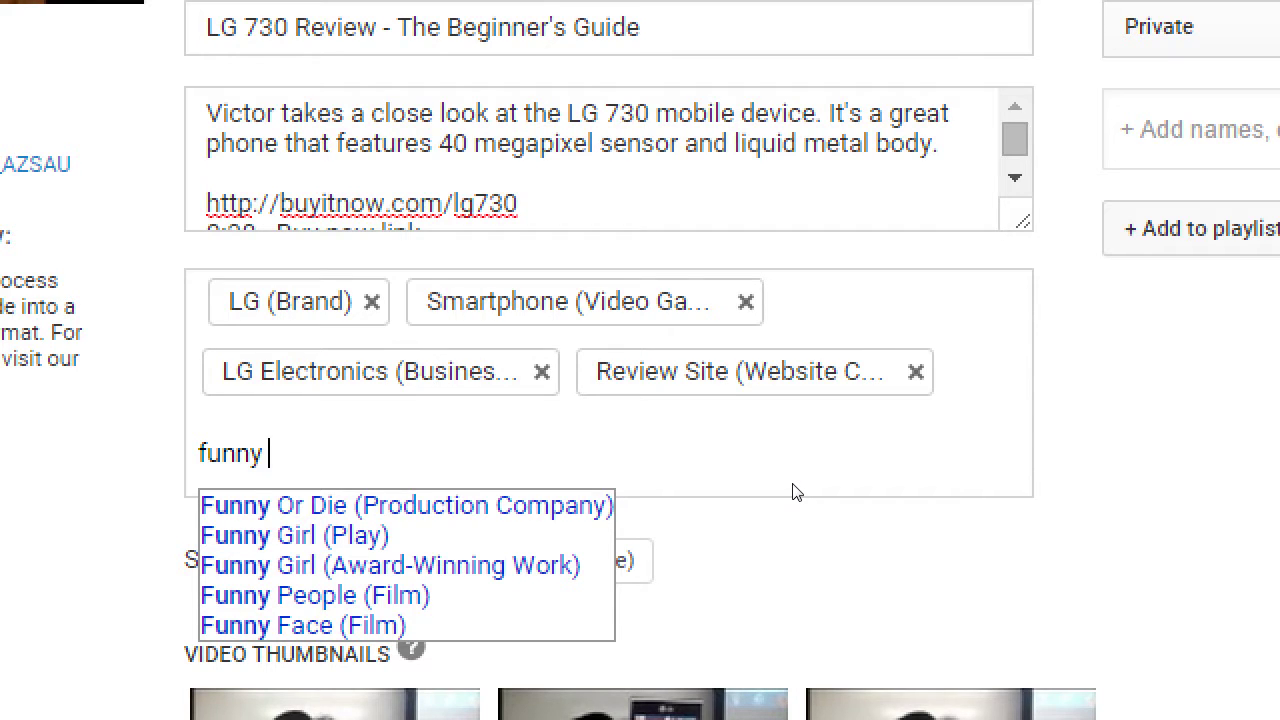
{"action": "key", "text": "Return"}
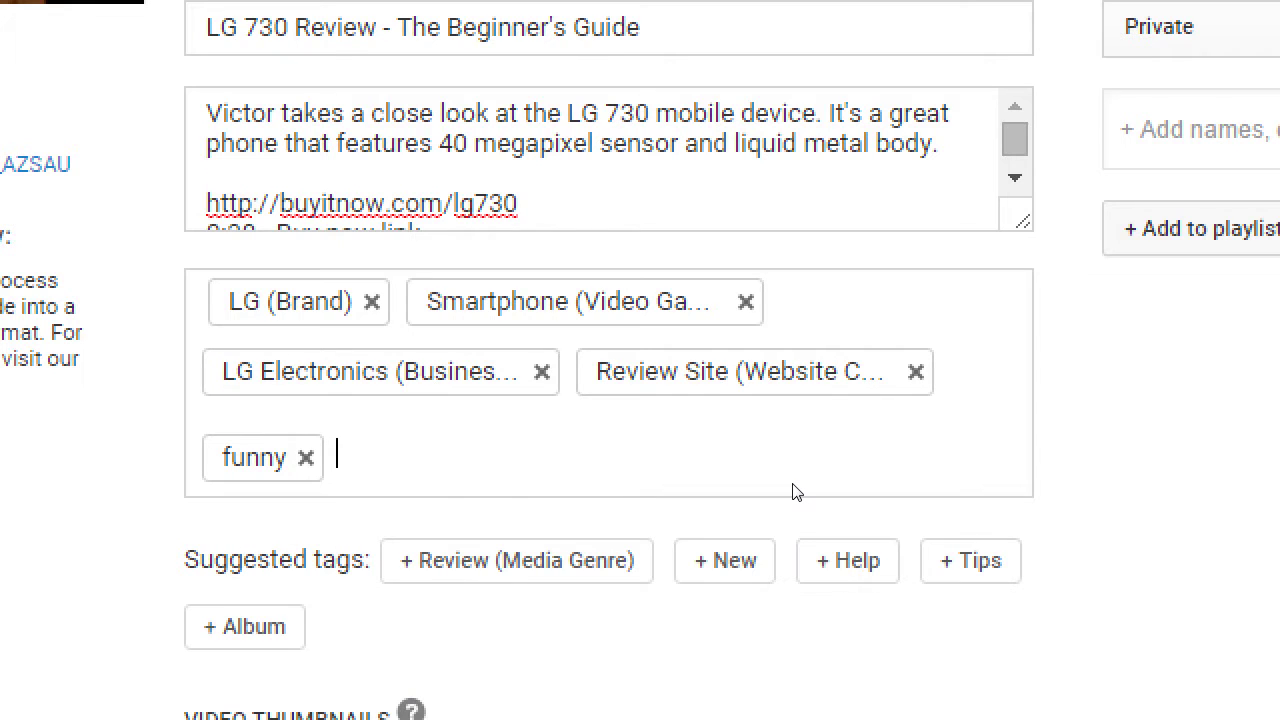
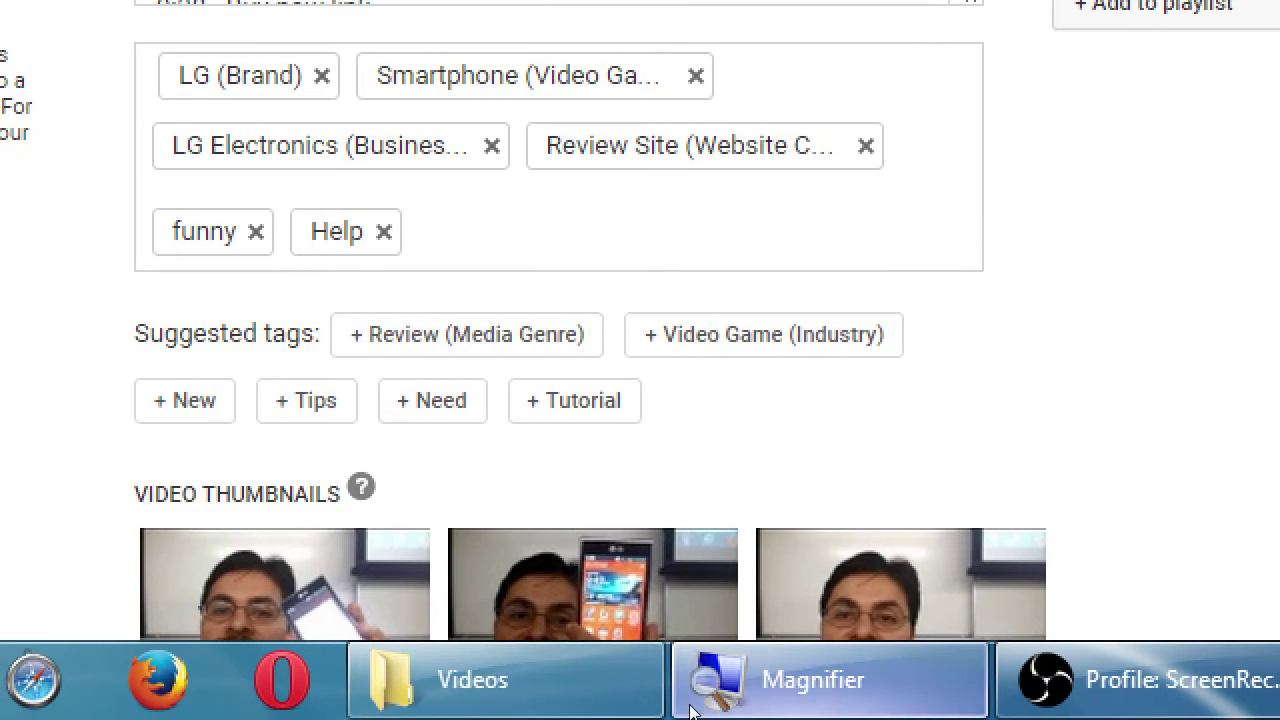
Step: Set the middle frame, with the phone held up, as the video thumbnail
{"action": "scroll", "coordinate": [826, 598], "scroll_direction": "down", "scroll_amount": 2}
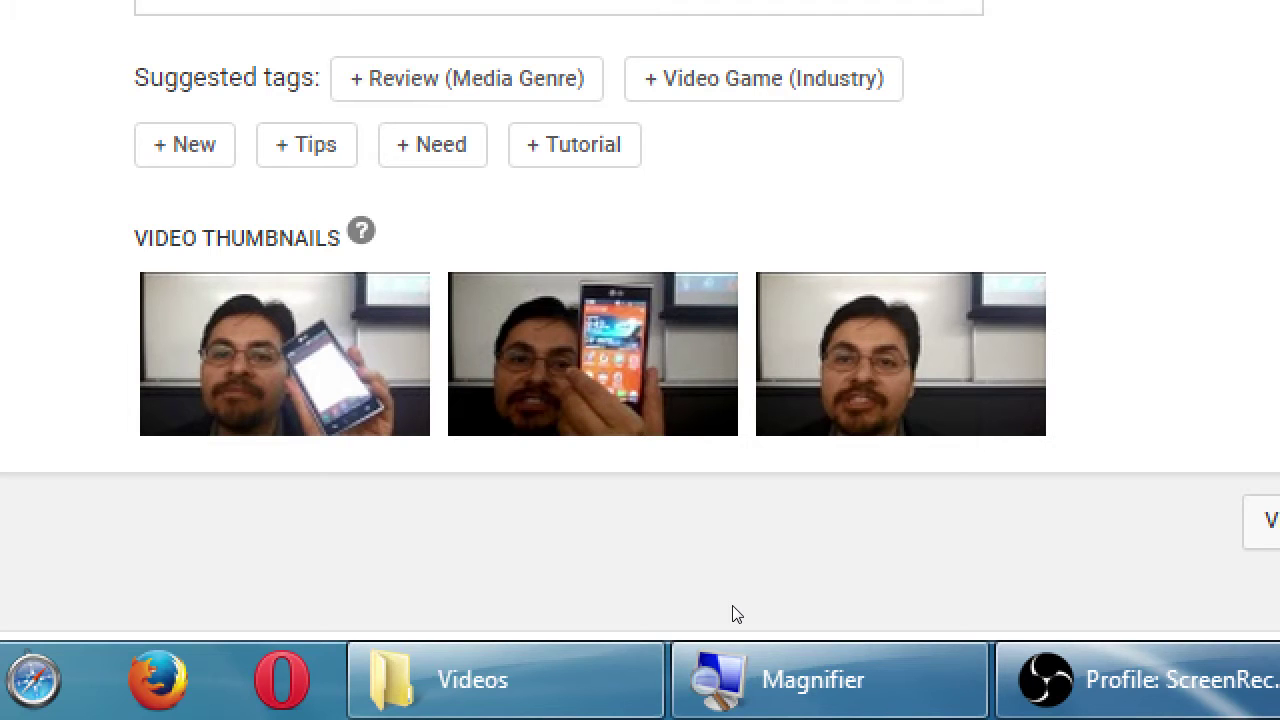
{"action": "scroll", "coordinate": [831, 651], "scroll_direction": "down", "scroll_amount": 2}
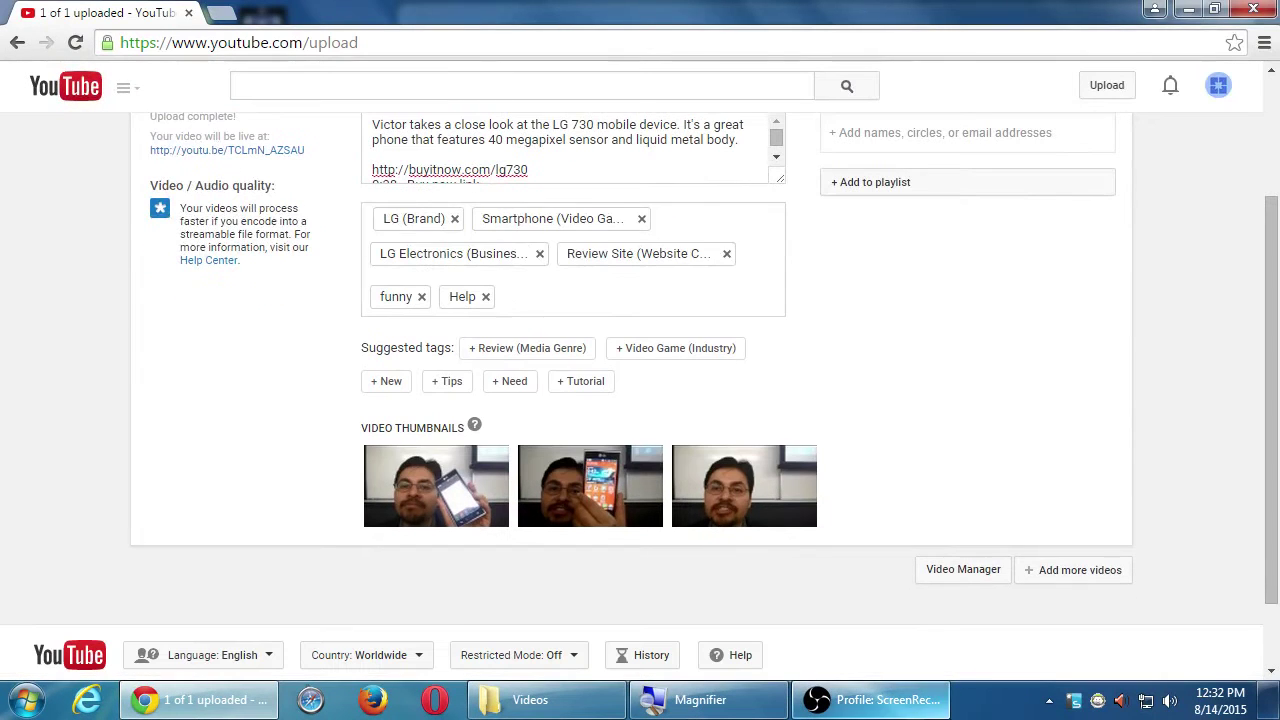
{"action": "scroll", "coordinate": [884, 642], "scroll_direction": "up", "scroll_amount": 3}
{"action": "scroll", "coordinate": [884, 642], "scroll_direction": "down", "scroll_amount": 5}
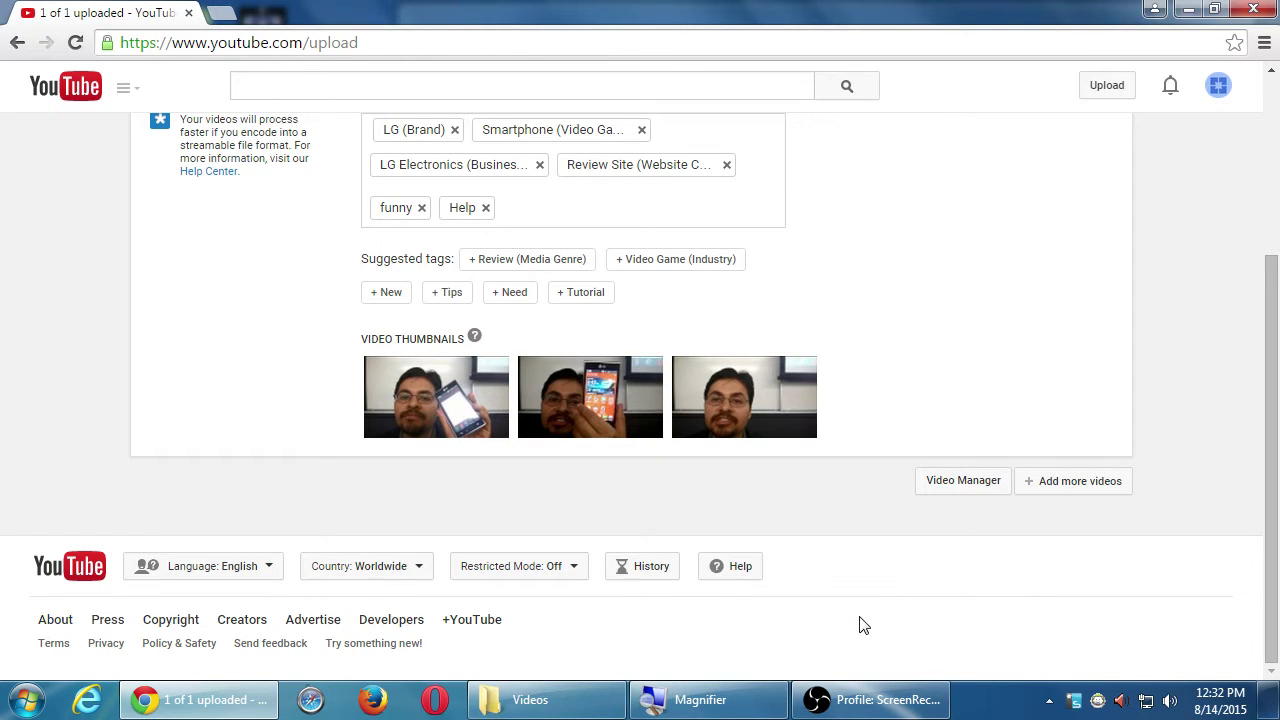
{"action": "left_click", "coordinate": [610, 410]}
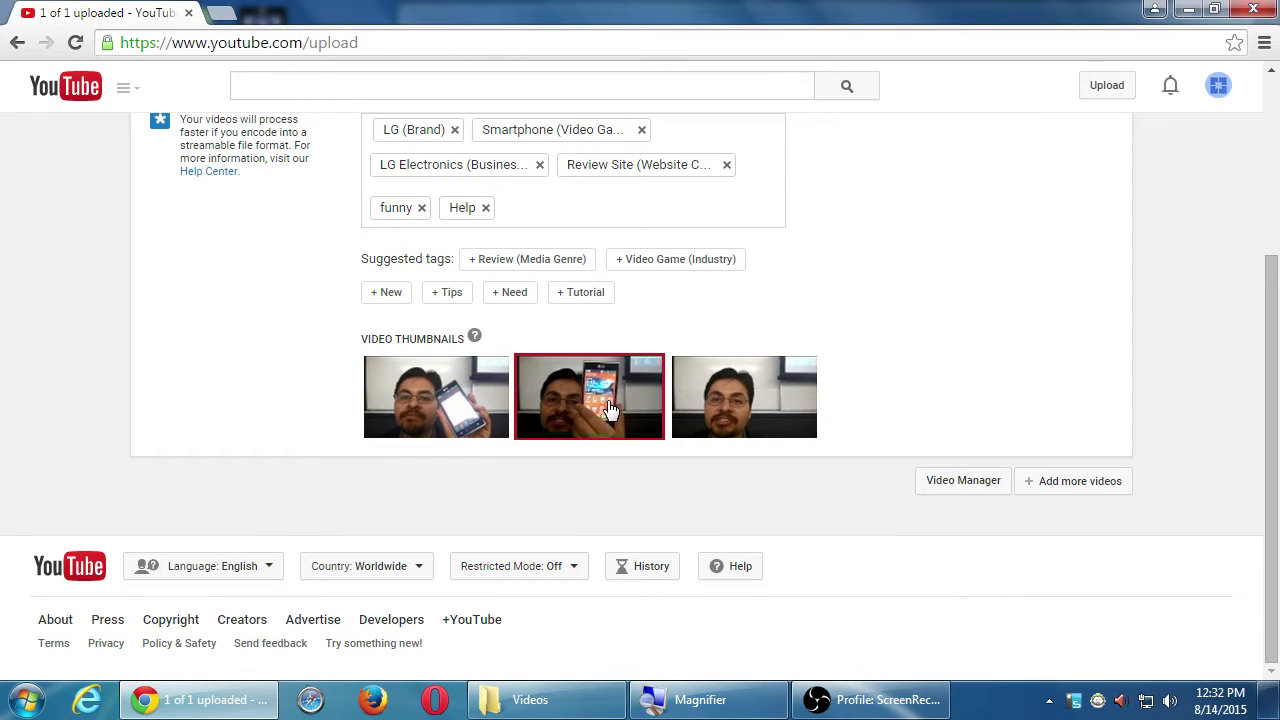
{"action": "mouse_move", "coordinate": [750, 398]}
Step: Leave the video's privacy setting on Private
{"action": "scroll", "coordinate": [750, 398], "scroll_direction": "up", "scroll_amount": 3}
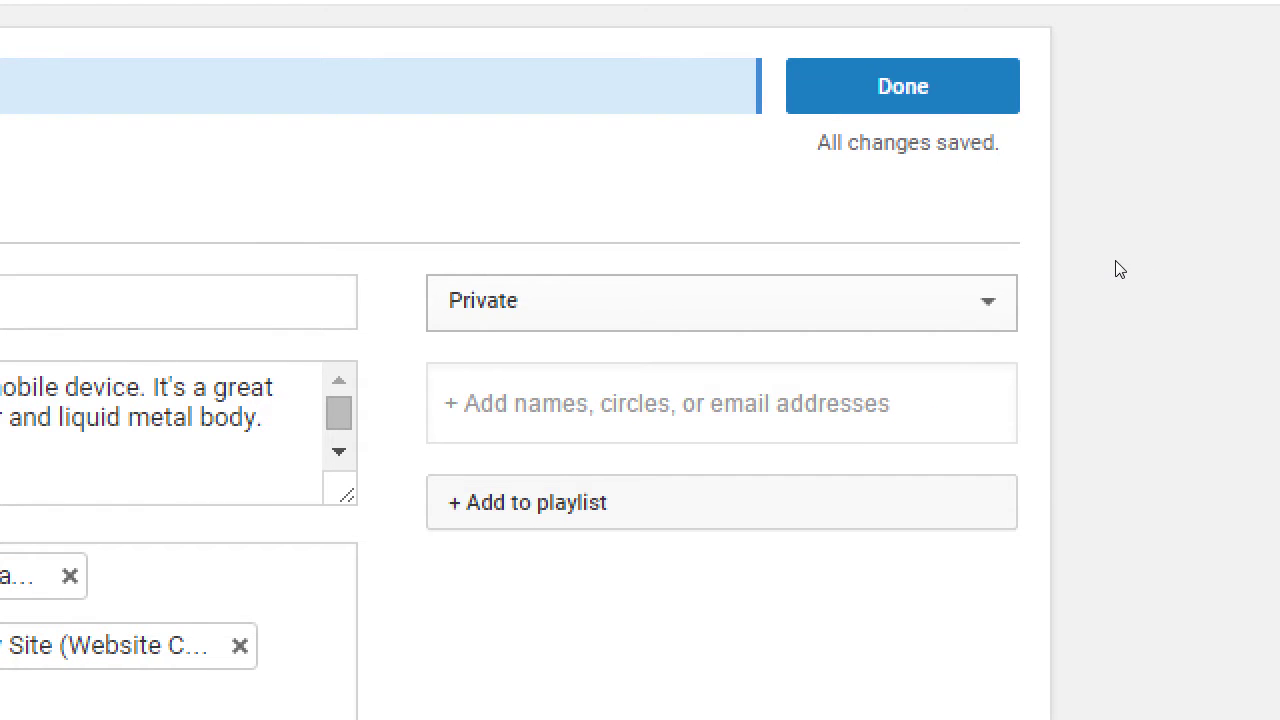
{"action": "key", "text": "alt+Down"}
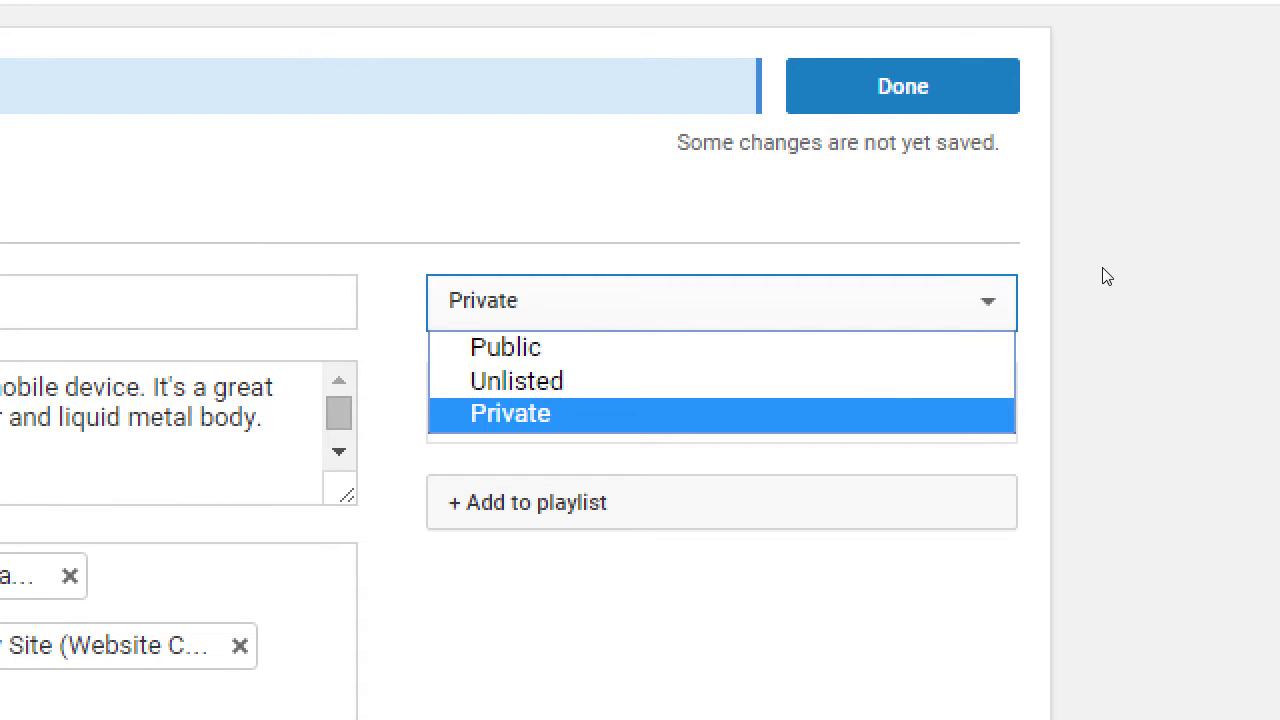
{"action": "key", "text": "Up"}
{"action": "key", "text": "Up"}
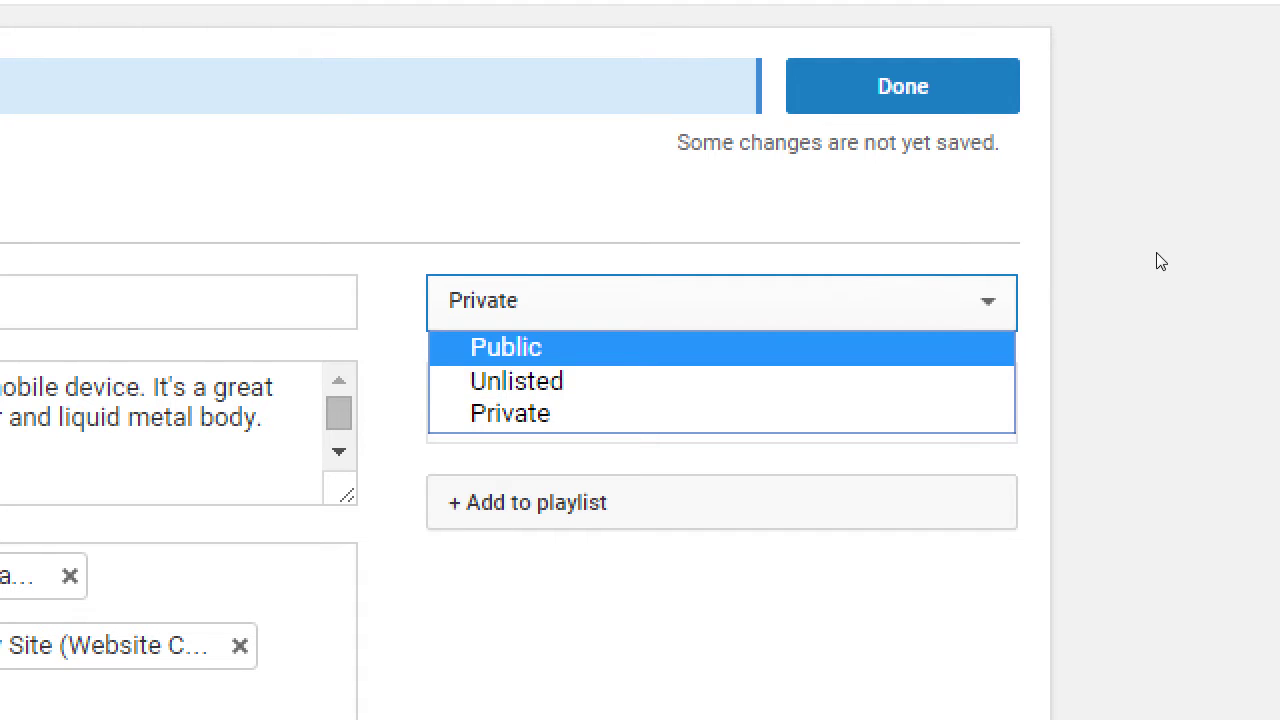
{"action": "key", "text": "Escape"}
{"action": "scroll", "coordinate": [1128, 346], "scroll_direction": "down", "scroll_amount": 2}
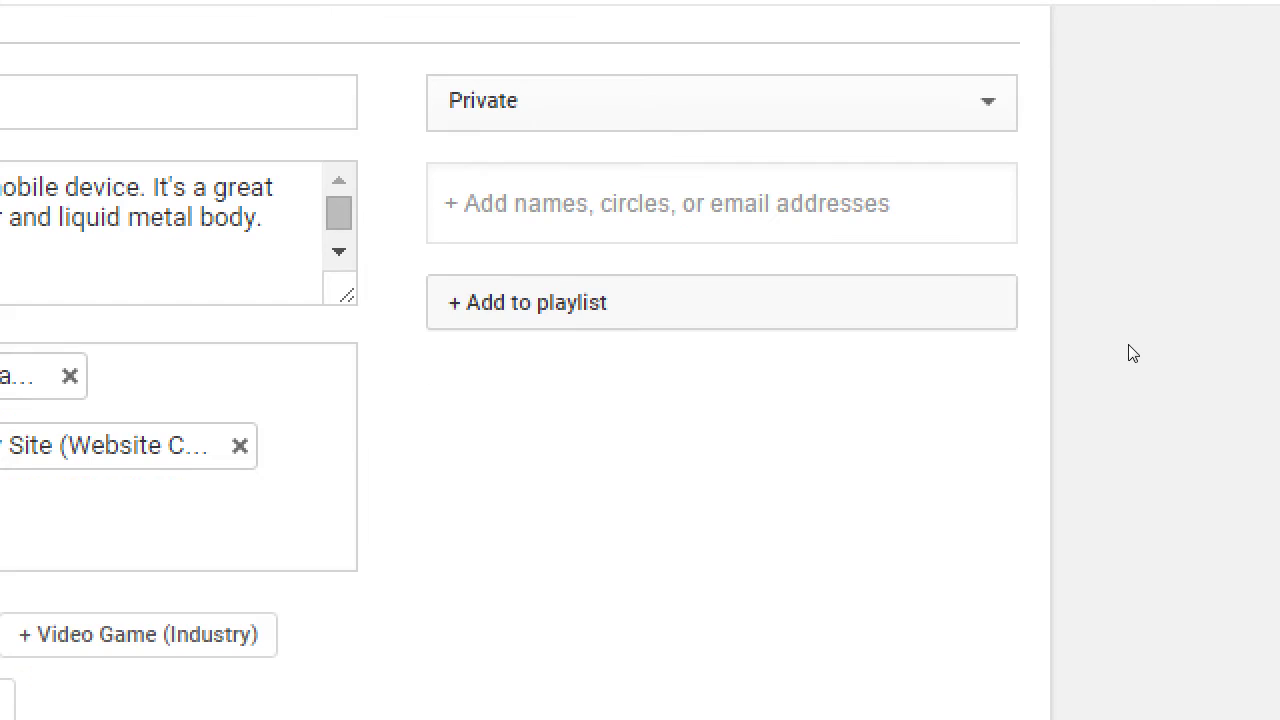
Step: Put the video in a newly created 'Phone Reviews' playlist
{"action": "left_click", "coordinate": [915, 276]}
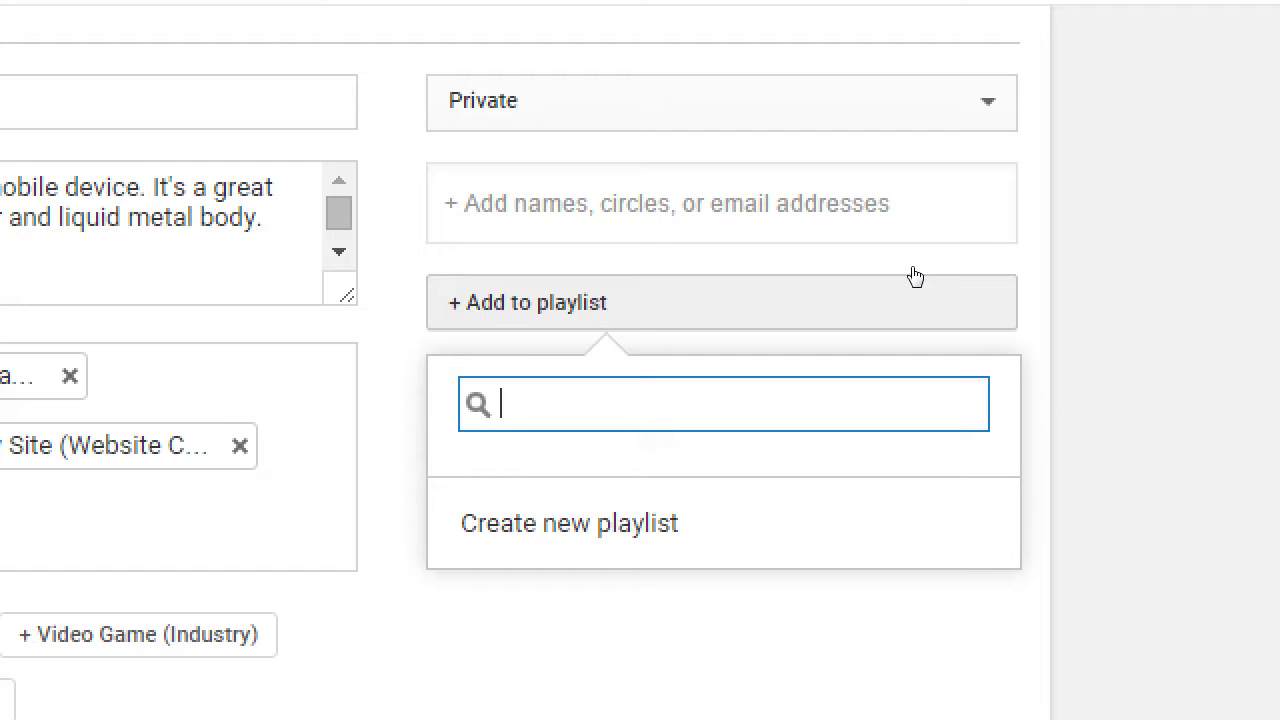
{"action": "key", "text": "Down"}
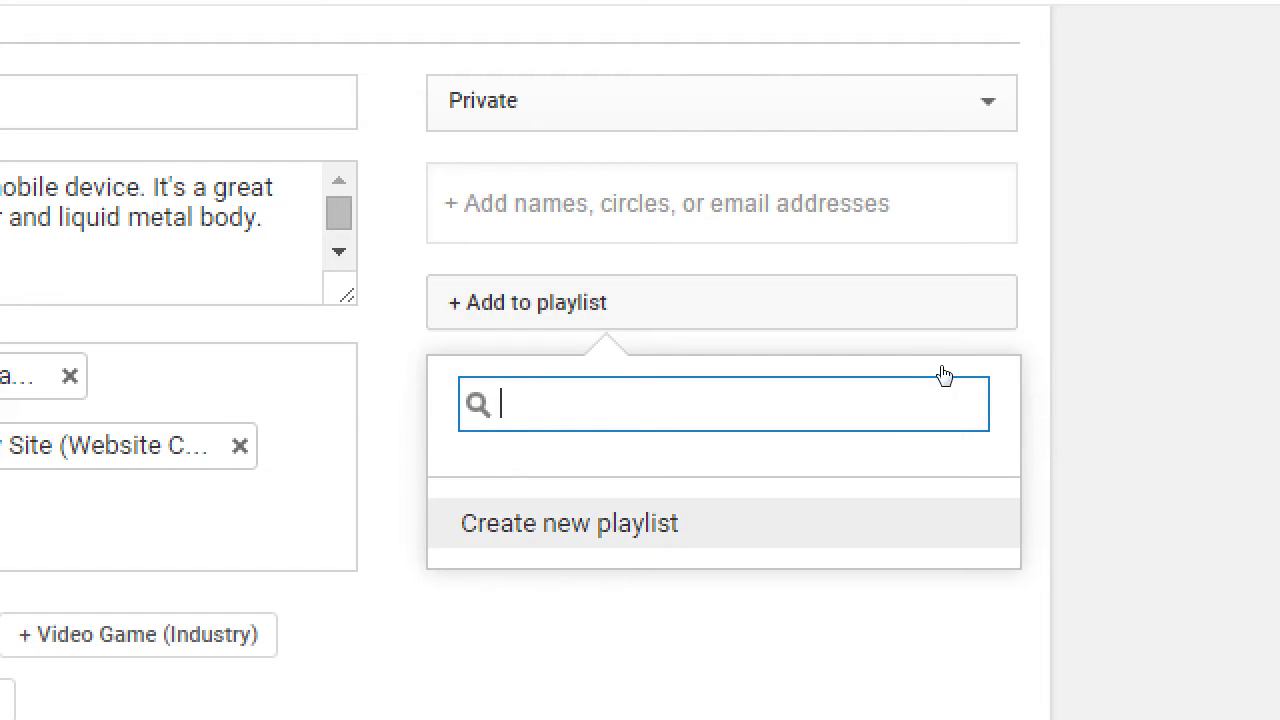
{"action": "key", "text": "Return"}
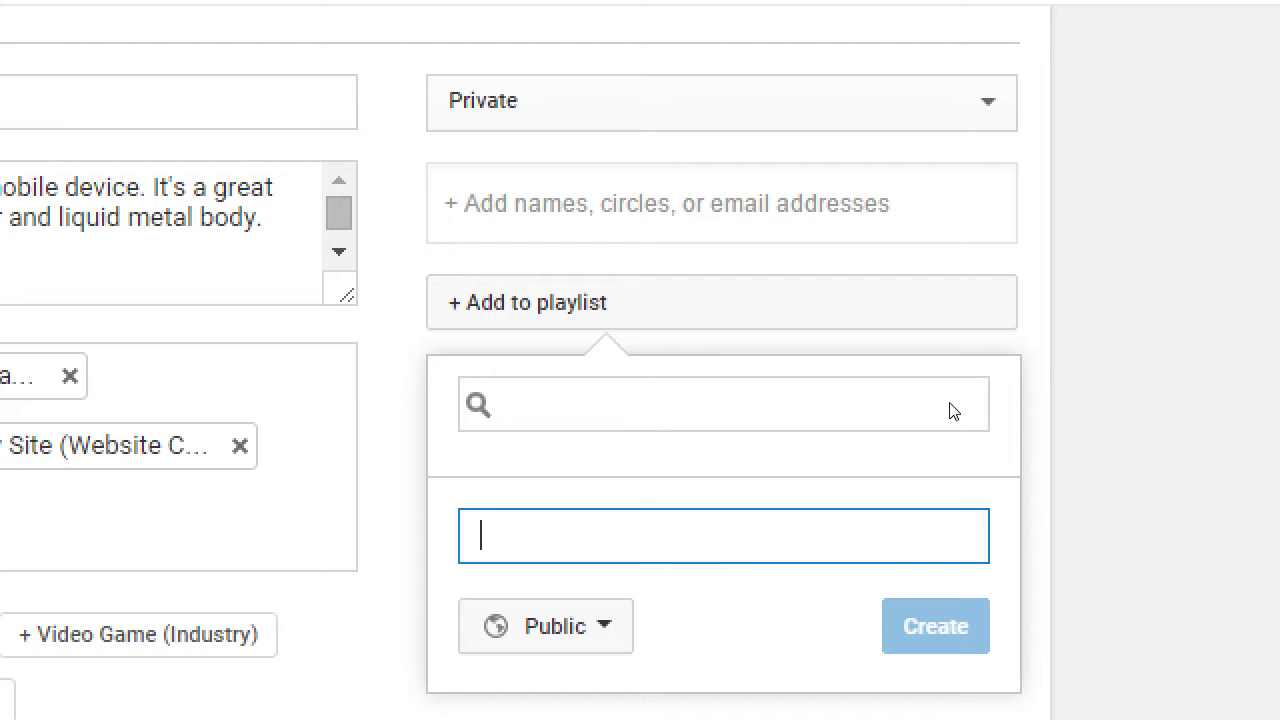
{"action": "type", "text": "Phone Rev"}
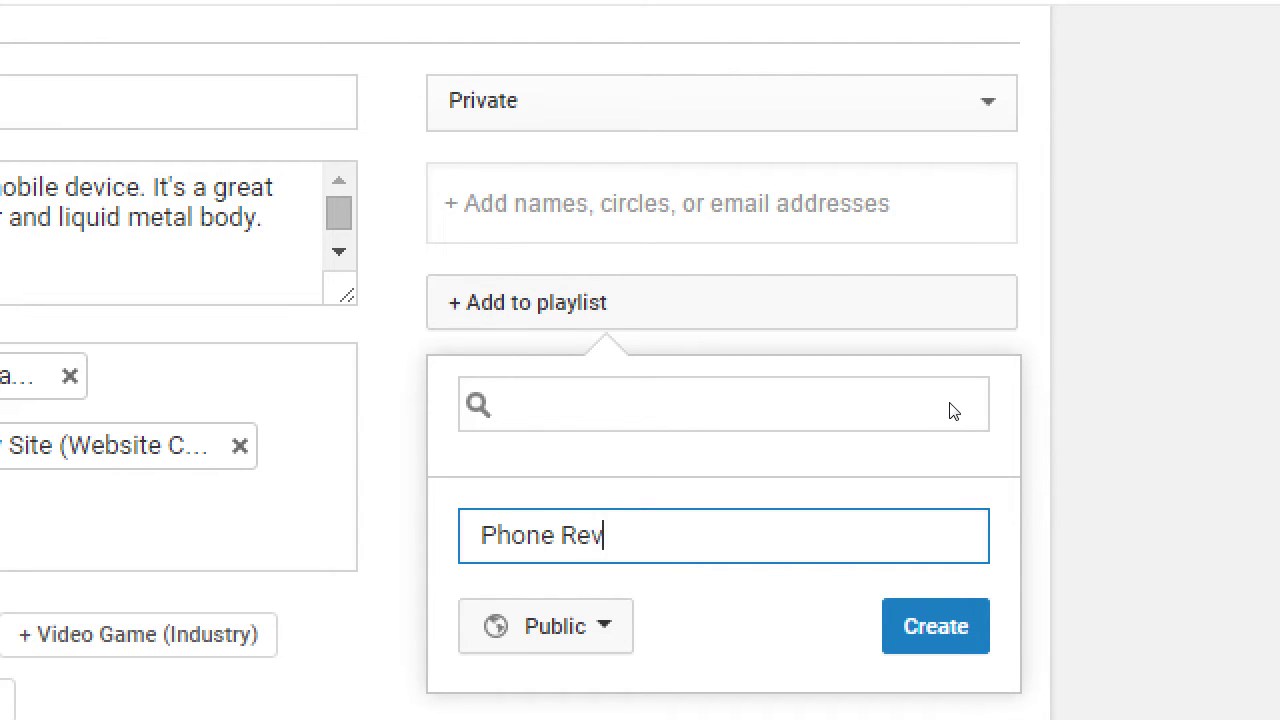
{"action": "type", "text": "iews"}
{"action": "key", "text": "Return"}
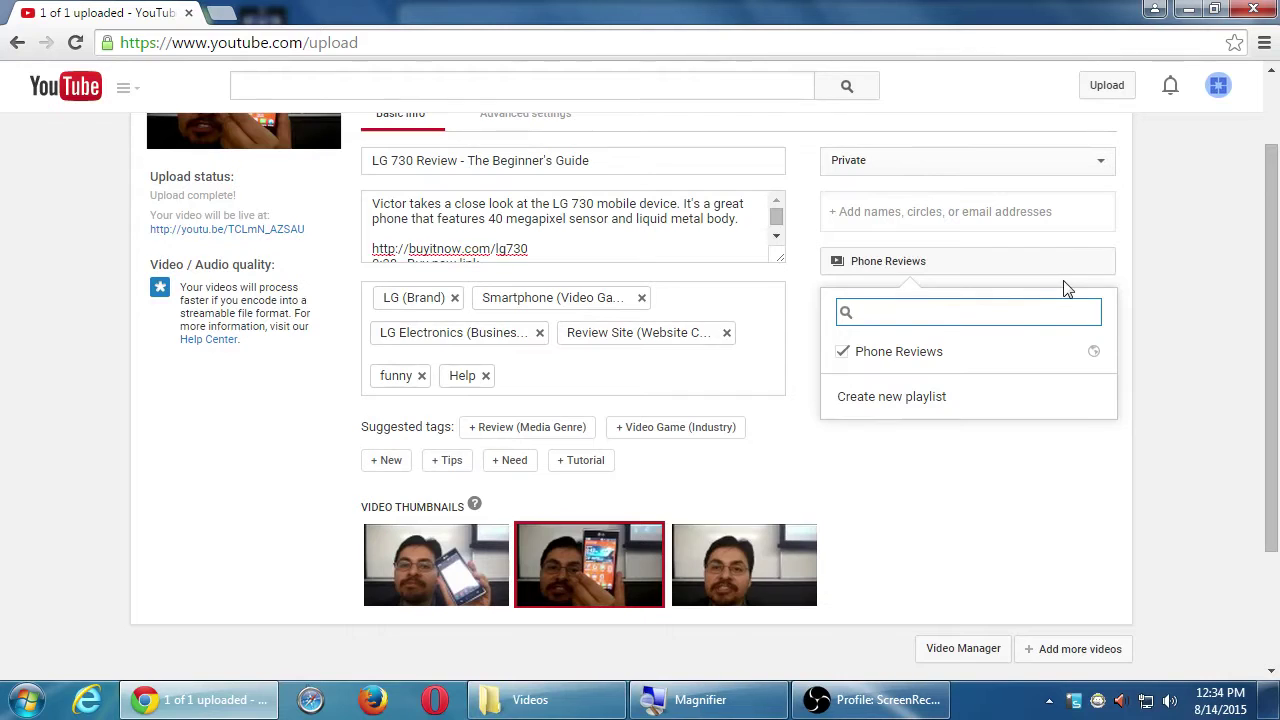
{"action": "left_click", "coordinate": [1171, 275]}
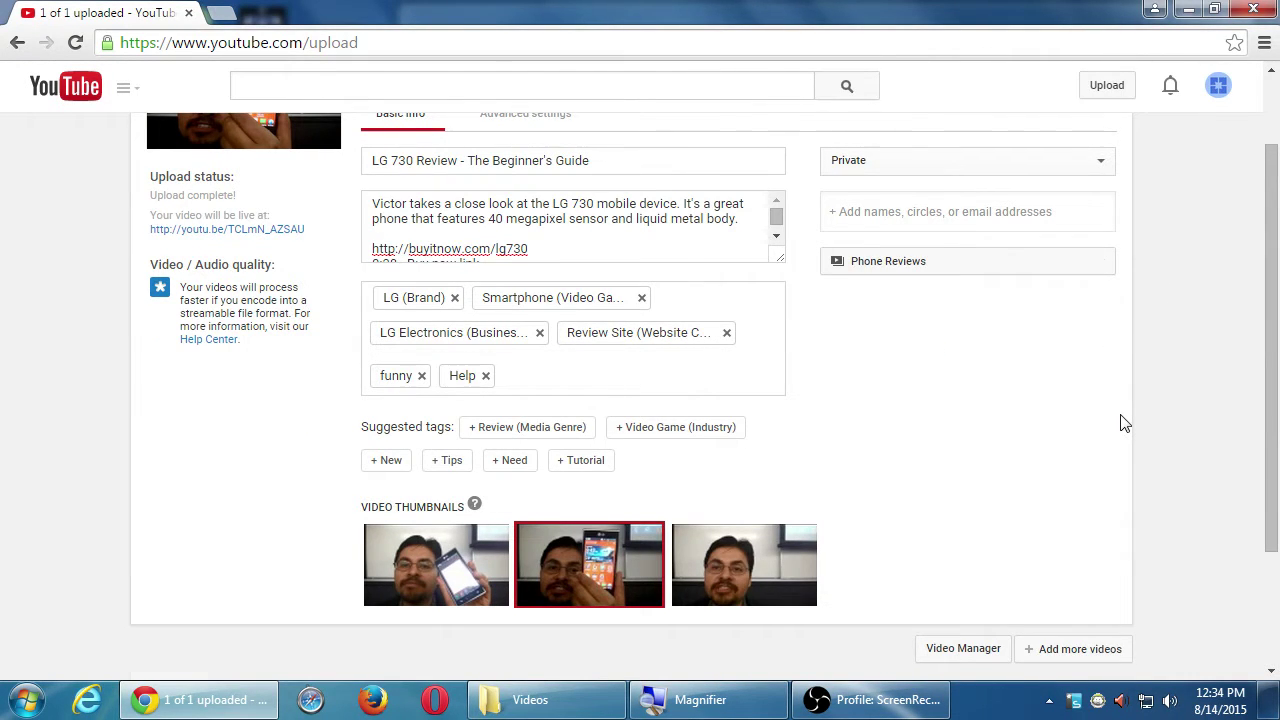
{"action": "scroll", "coordinate": [1124, 423], "scroll_direction": "up", "scroll_amount": 1}
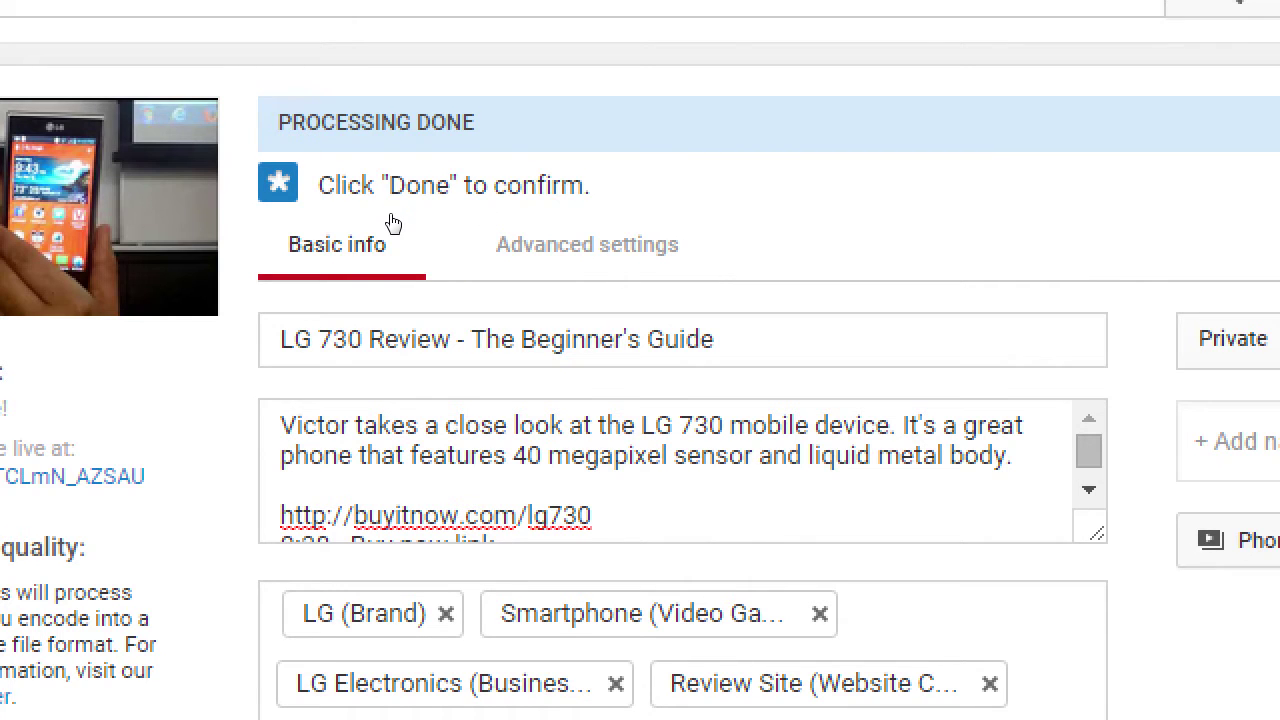
Step: Switch the upload page to the Advanced settings tab showing comment and license options
{"action": "left_click", "coordinate": [519, 219]}
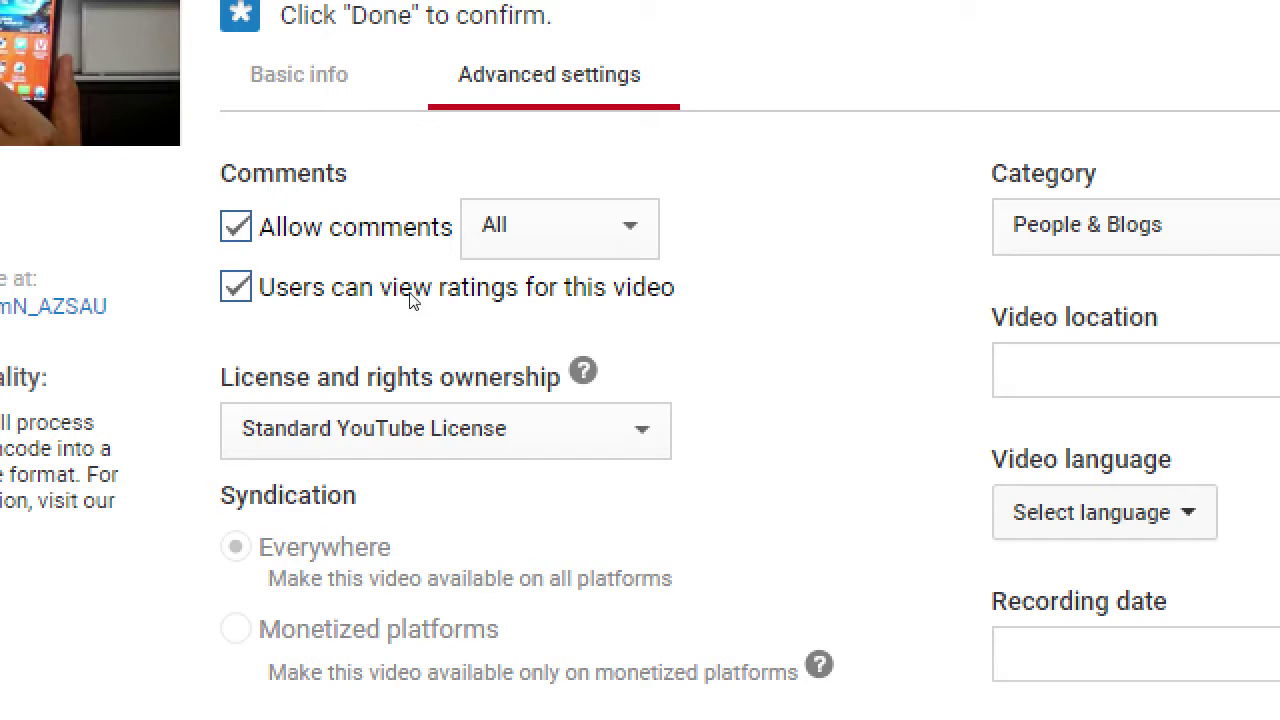
{"action": "key", "text": "alt+Down"}
Step: Change Allow comments from All to Approved, keeping comments enabled
{"action": "left_click", "coordinate": [522, 316]}
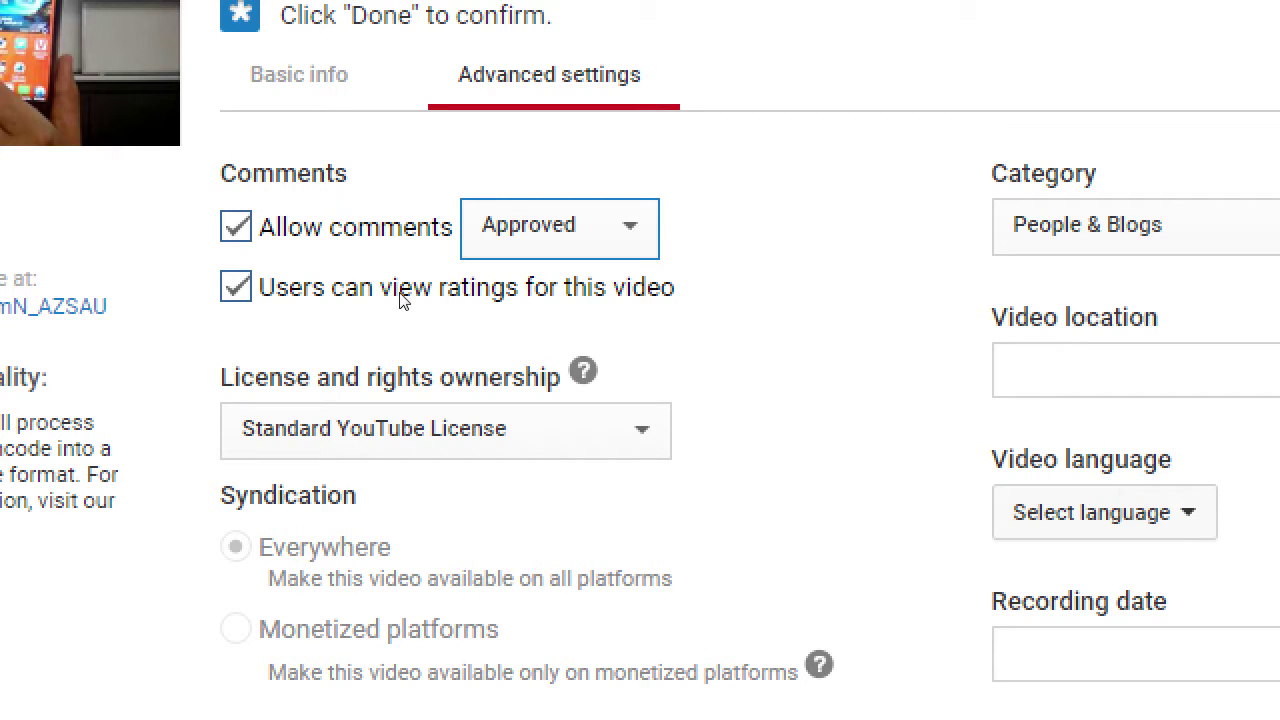
{"action": "key", "text": "shift+Tab"}
{"action": "key", "text": "space"}
{"action": "key", "text": "space"}
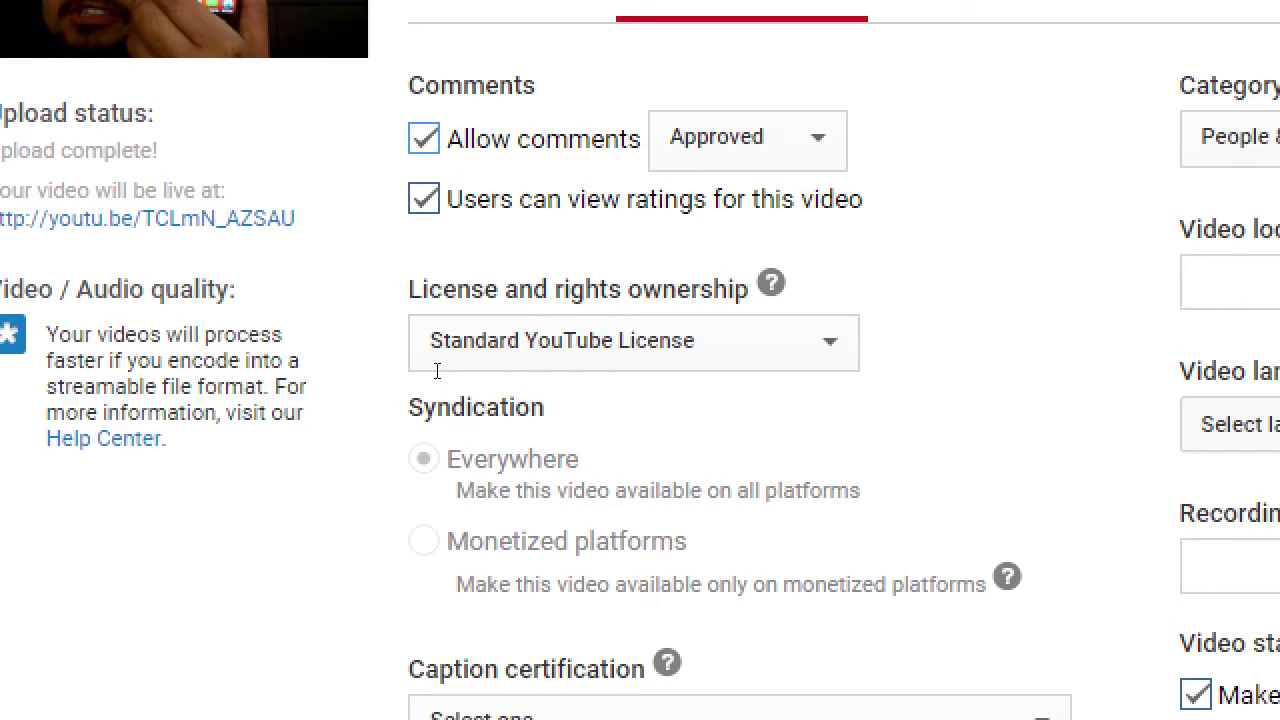
Step: Keep the Standard YouTube License and bring up the Caption certification choices
{"action": "left_click", "coordinate": [491, 364]}
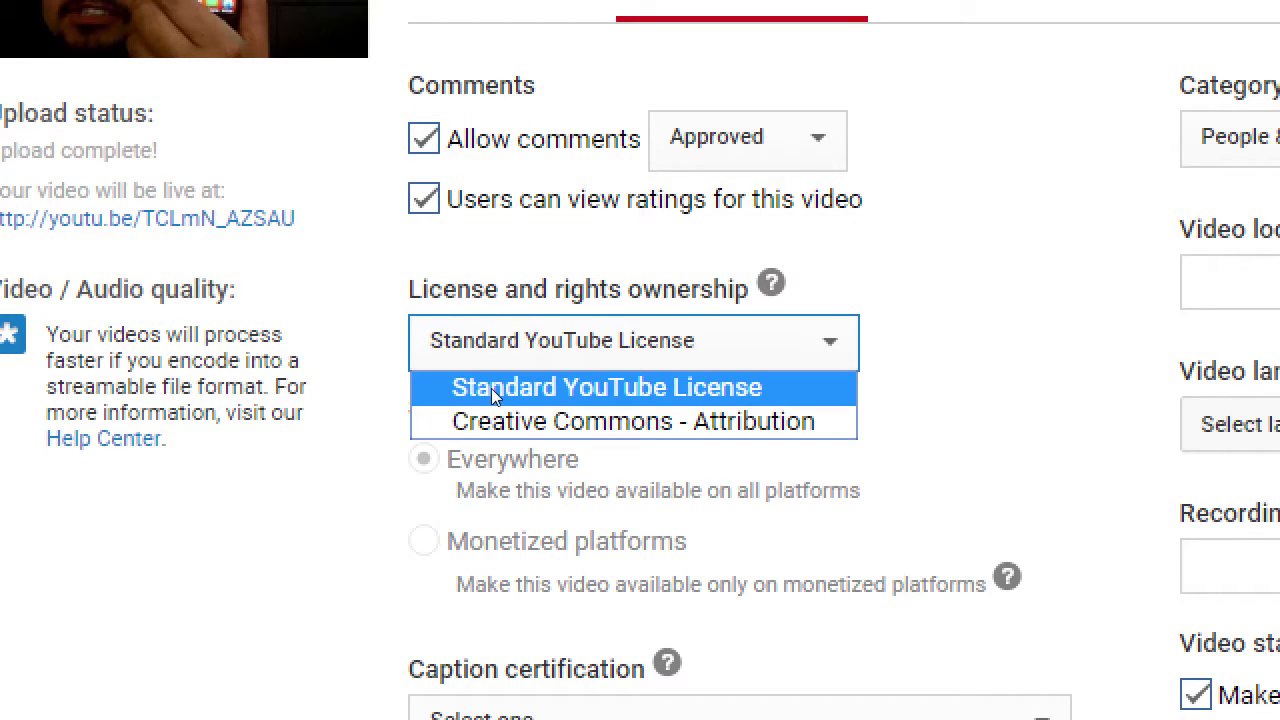
{"action": "left_click", "coordinate": [641, 384]}
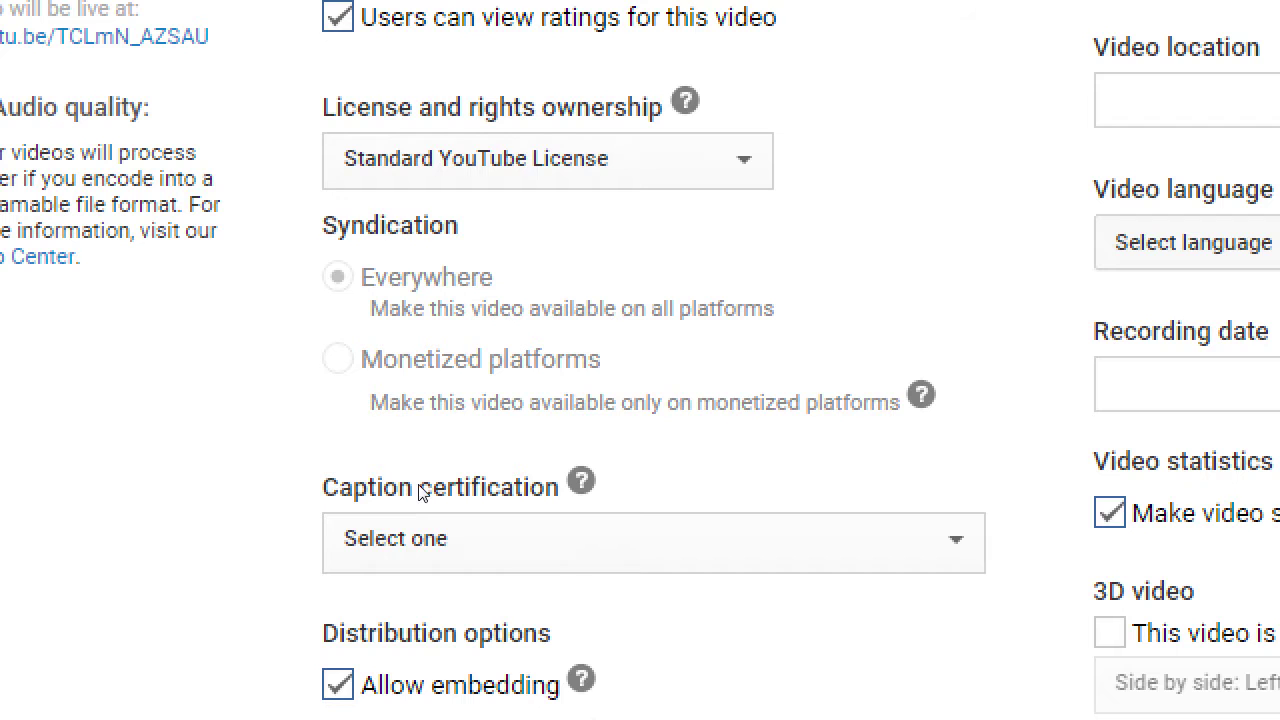
{"action": "left_click", "coordinate": [482, 494]}
{"action": "scroll", "coordinate": [325, 640], "scroll_direction": "down", "scroll_amount": 3}
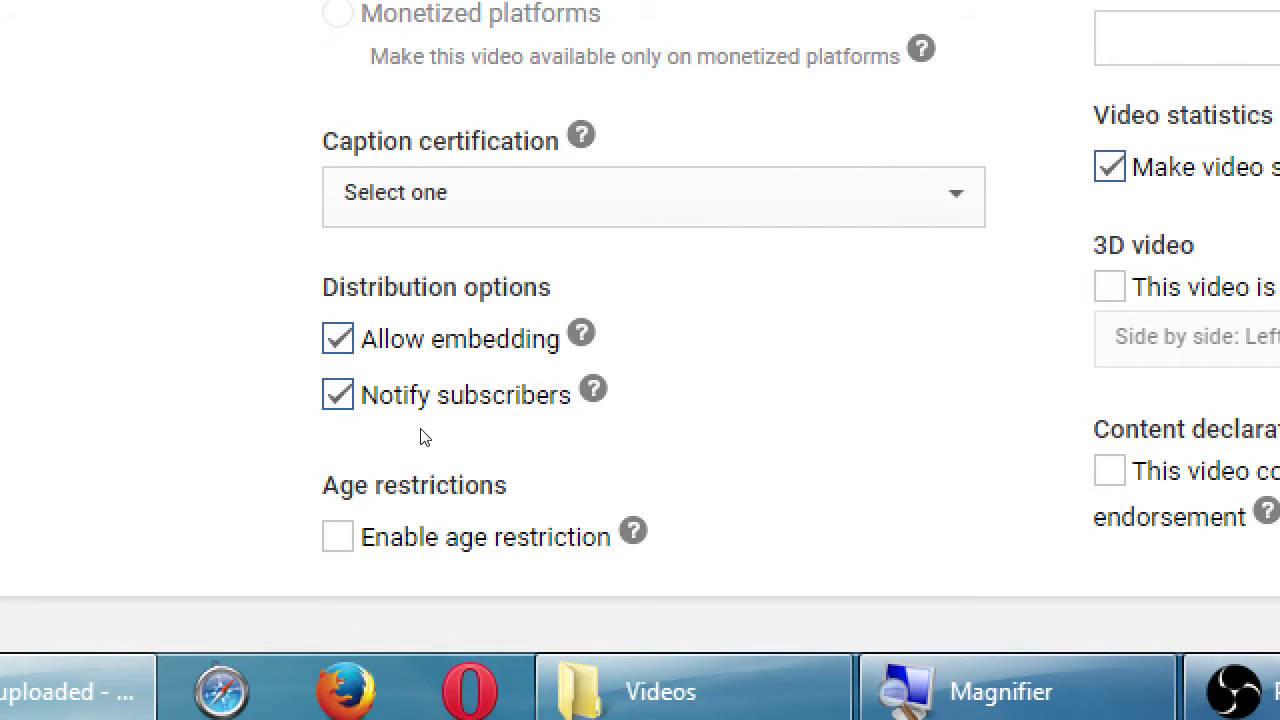
{"action": "key", "text": "Tab"}
{"action": "key", "text": "alt+Down"}
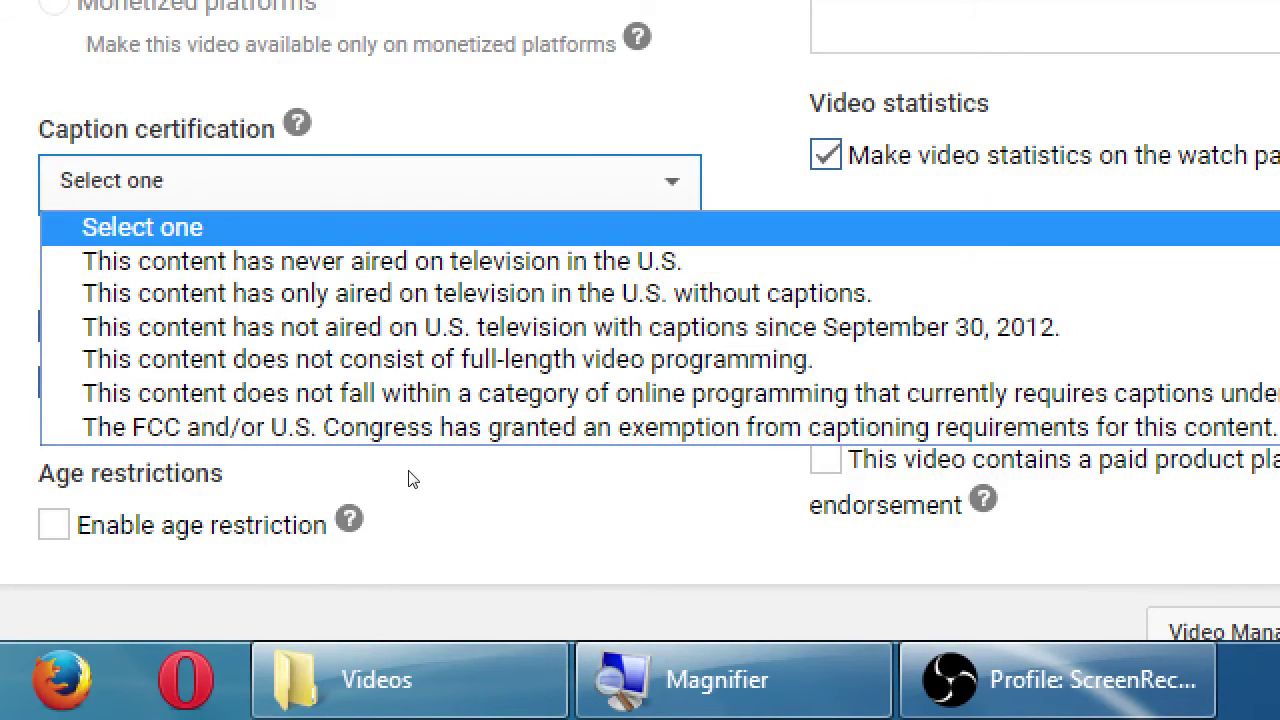
Step: Choose 'This content has never aired on television in the U.S.' as caption certification
{"action": "key", "text": "Down"}
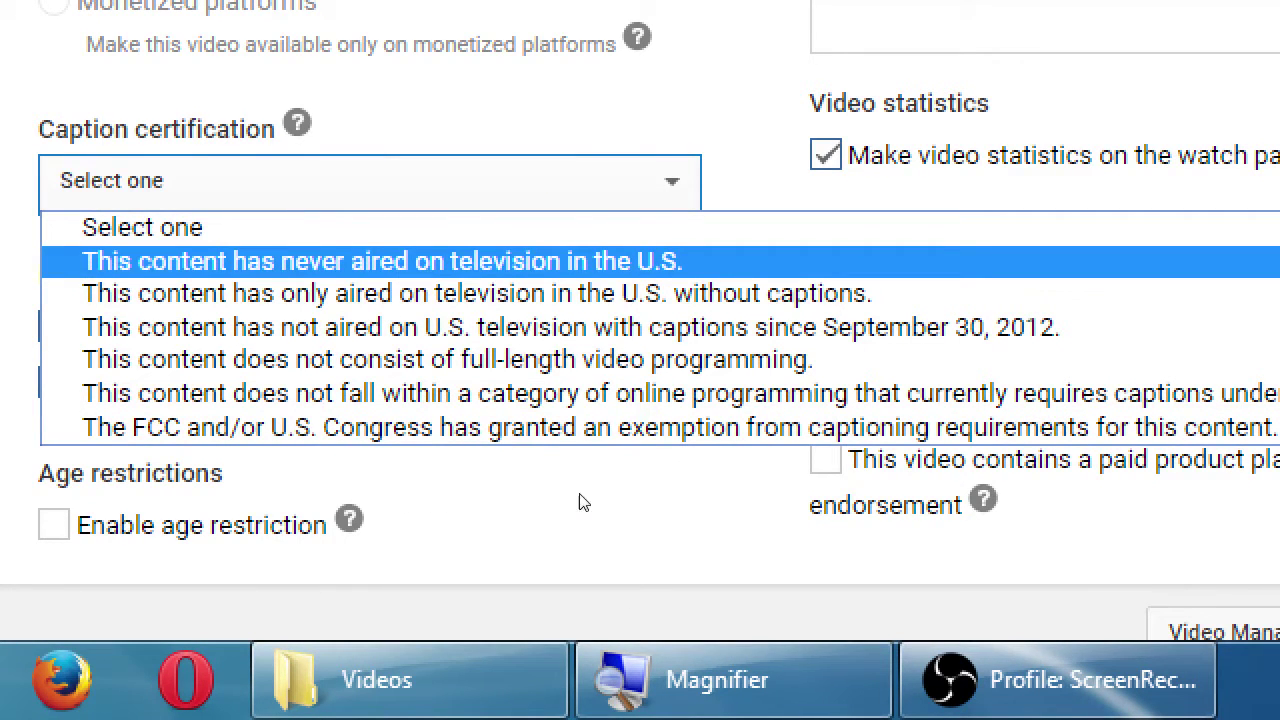
{"action": "key", "text": "Down"}
{"action": "key", "text": "Up"}
{"action": "key", "text": "Down"}
{"action": "key", "text": "Down"}
{"action": "key", "text": "Down"}
{"action": "key", "text": "Down"}
{"action": "key", "text": "Down"}
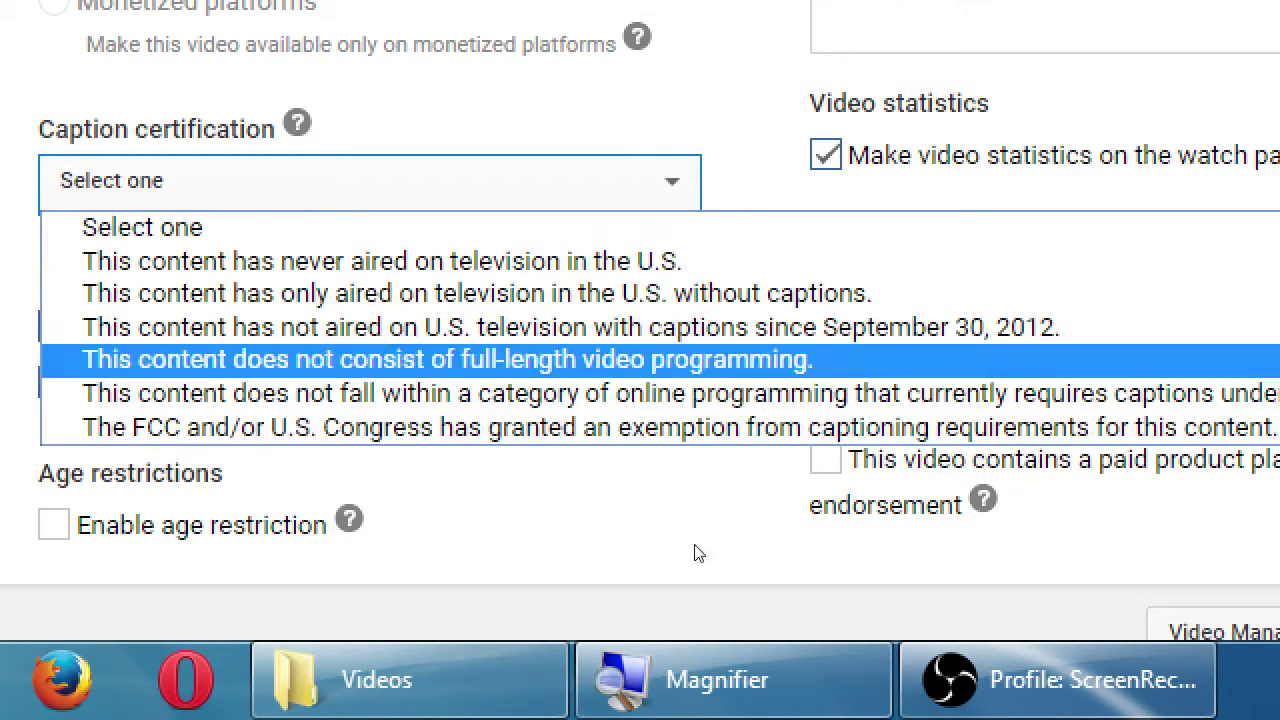
{"action": "key", "text": "Home"}
{"action": "key", "text": "Down"}
{"action": "key", "text": "Down"}
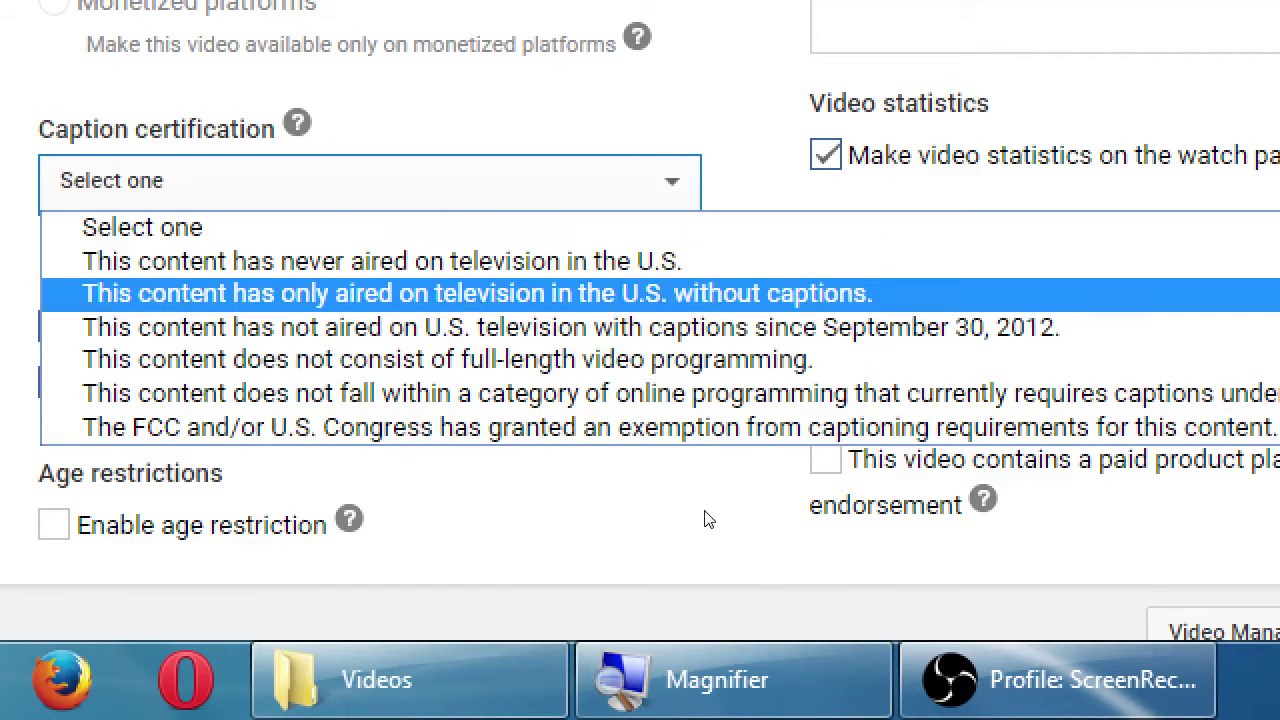
{"action": "key", "text": "Up"}
{"action": "key", "text": "Return"}
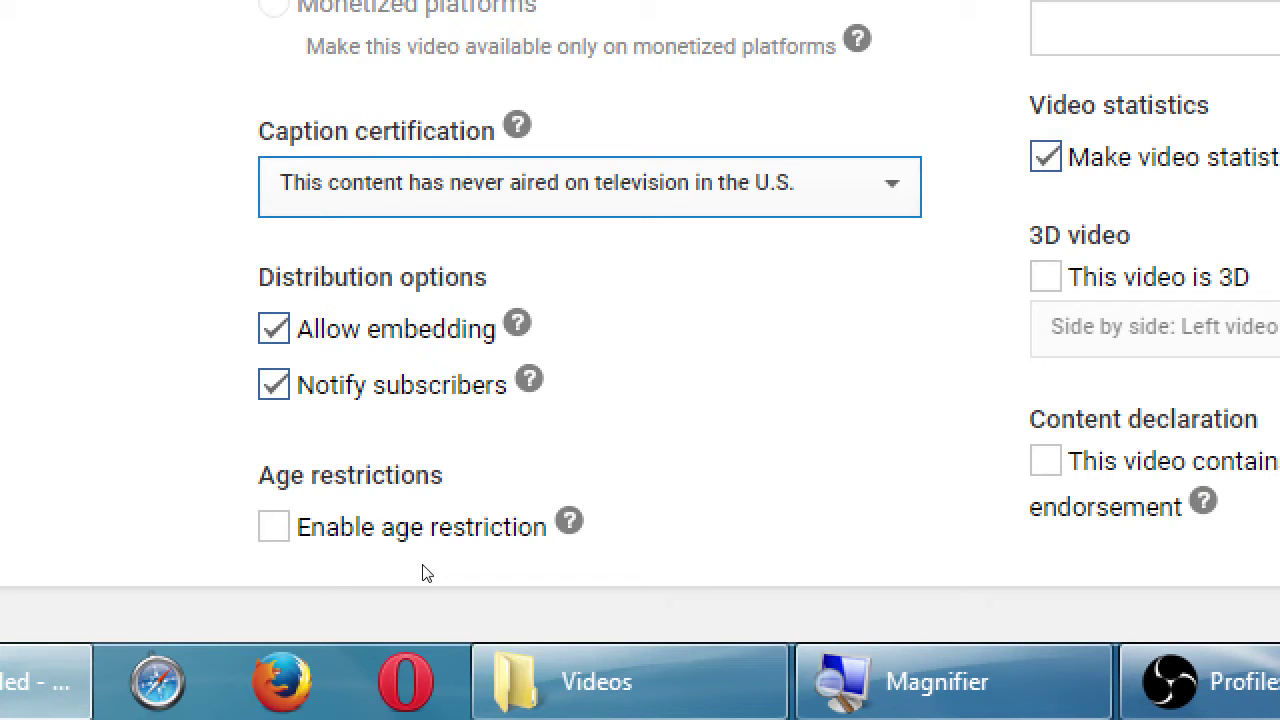
{"action": "scroll", "coordinate": [451, 523], "scroll_direction": "down", "scroll_amount": 3}
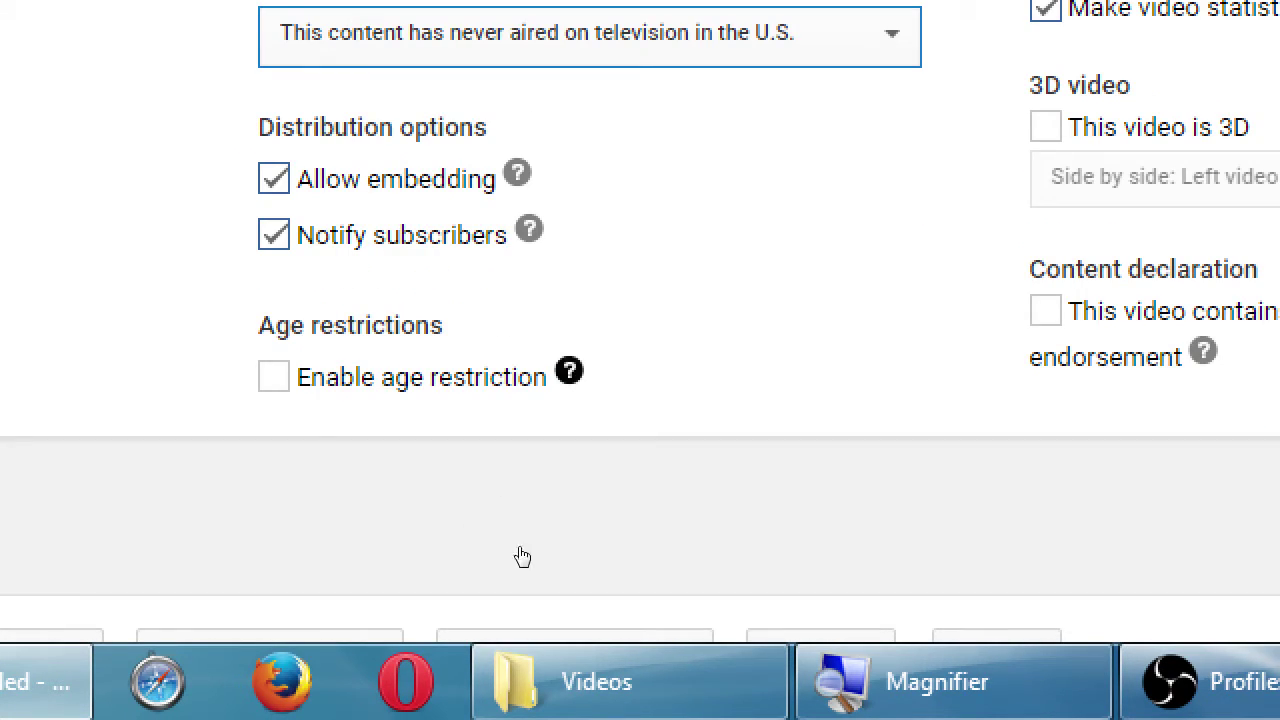
{"action": "left_click", "coordinate": [522, 557]}
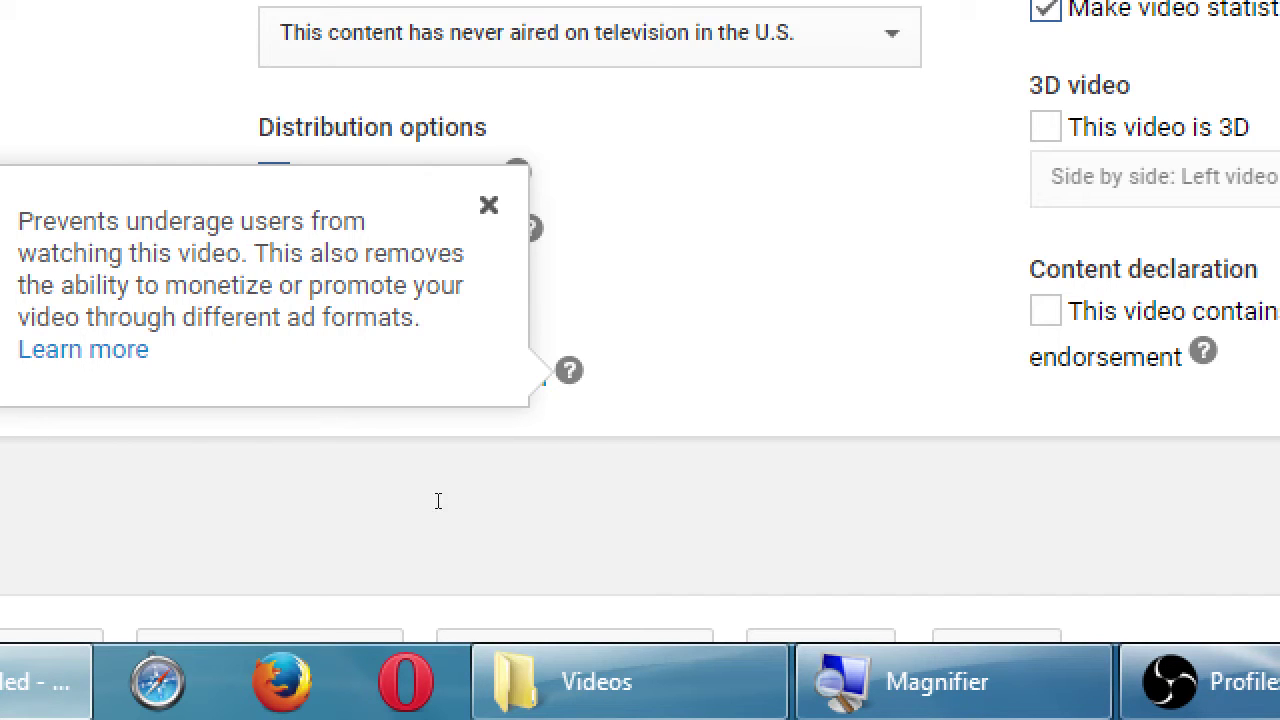
{"action": "left_click", "coordinate": [483, 474]}
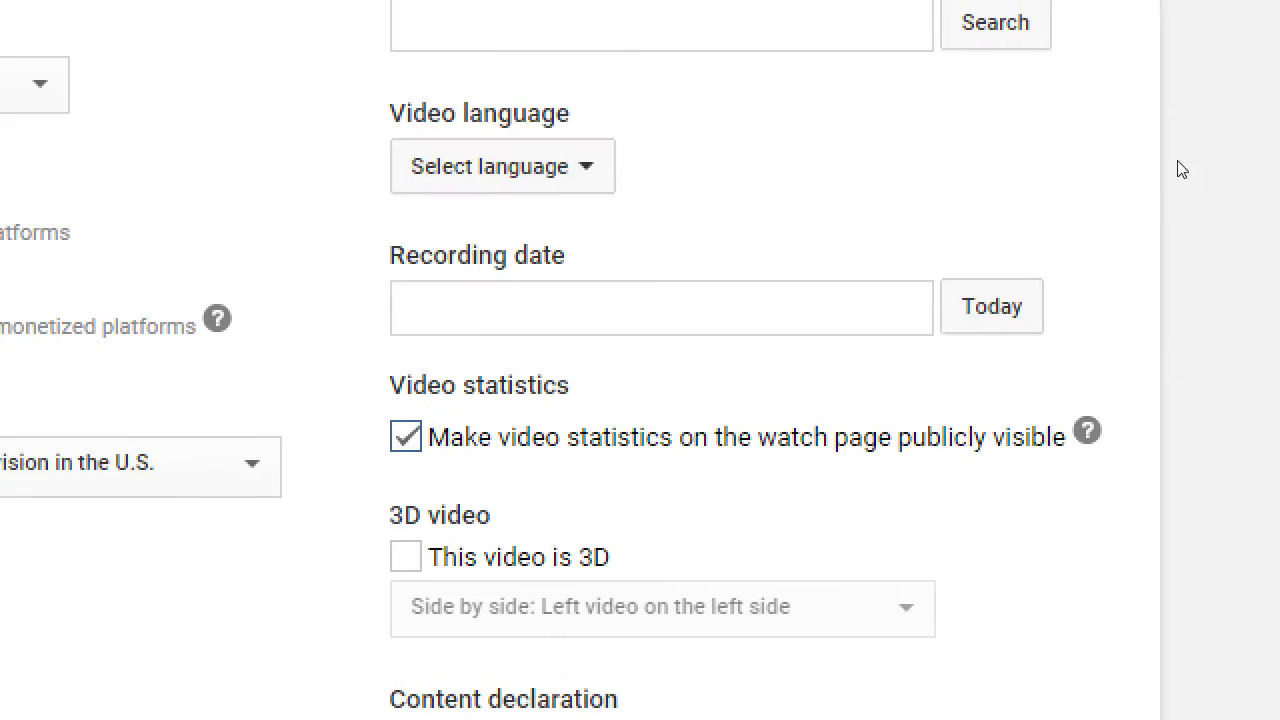
{"action": "scroll", "coordinate": [946, 320], "scroll_direction": "up", "scroll_amount": 3}
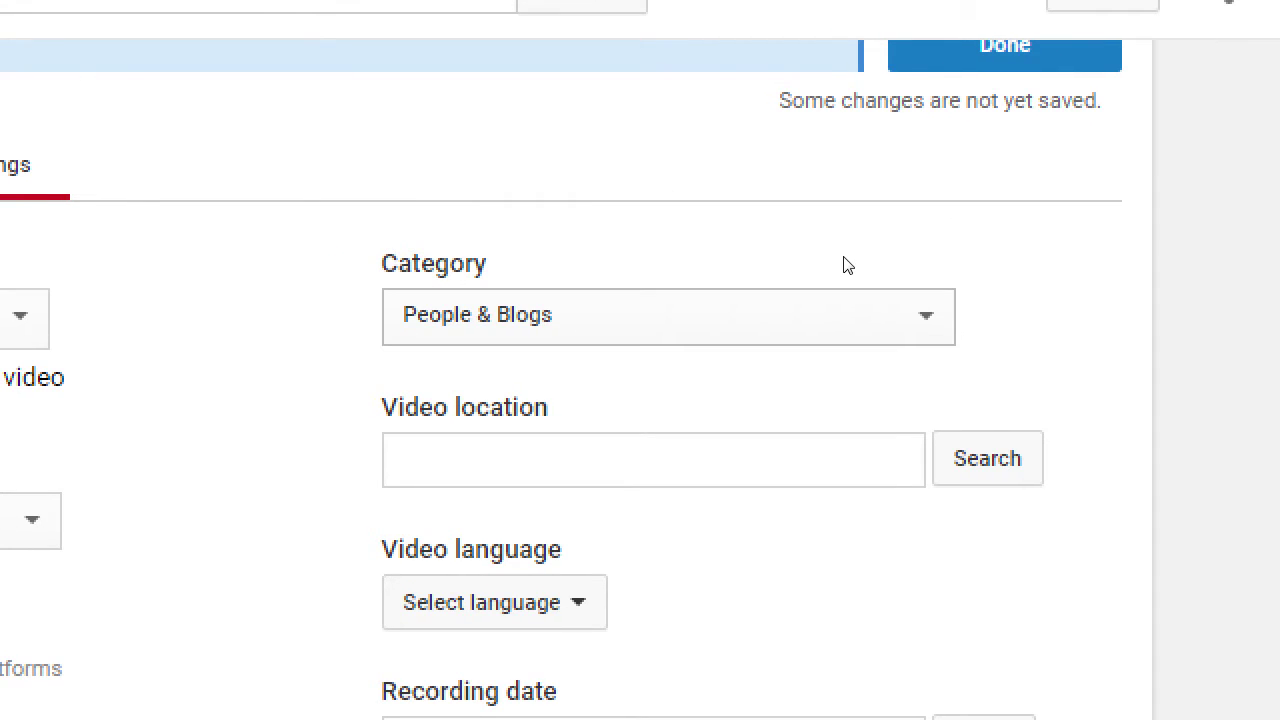
{"action": "left_click", "coordinate": [851, 262]}
{"action": "key", "text": "Down"}
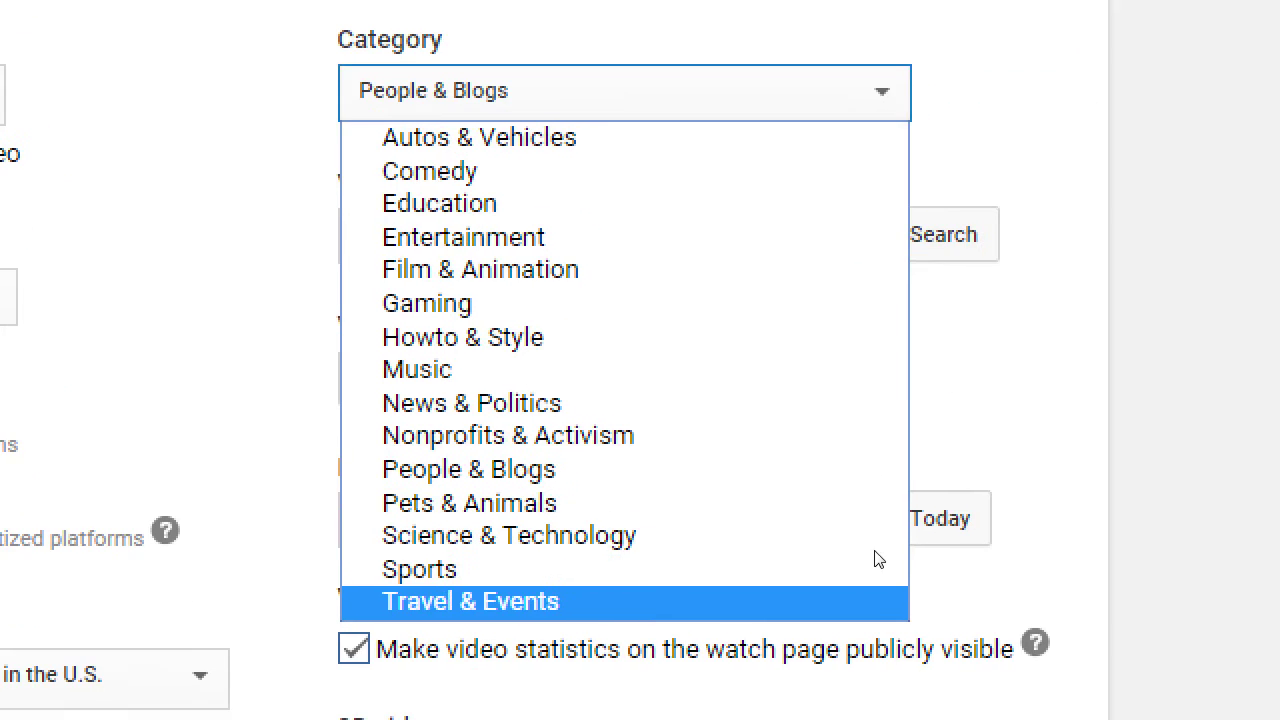
{"action": "key", "text": "Up"}
{"action": "key", "text": "Up"}
{"action": "key", "text": "Up"}
{"action": "key", "text": "Up"}
{"action": "key", "text": "Up"}
{"action": "key", "text": "Up"}
{"action": "key", "text": "Up"}
{"action": "key", "text": "Up"}
{"action": "key", "text": "Up"}
{"action": "key", "text": "Up"}
{"action": "key", "text": "Up"}
{"action": "key", "text": "Up"}
{"action": "key", "text": "Up"}
{"action": "key", "text": "Up"}
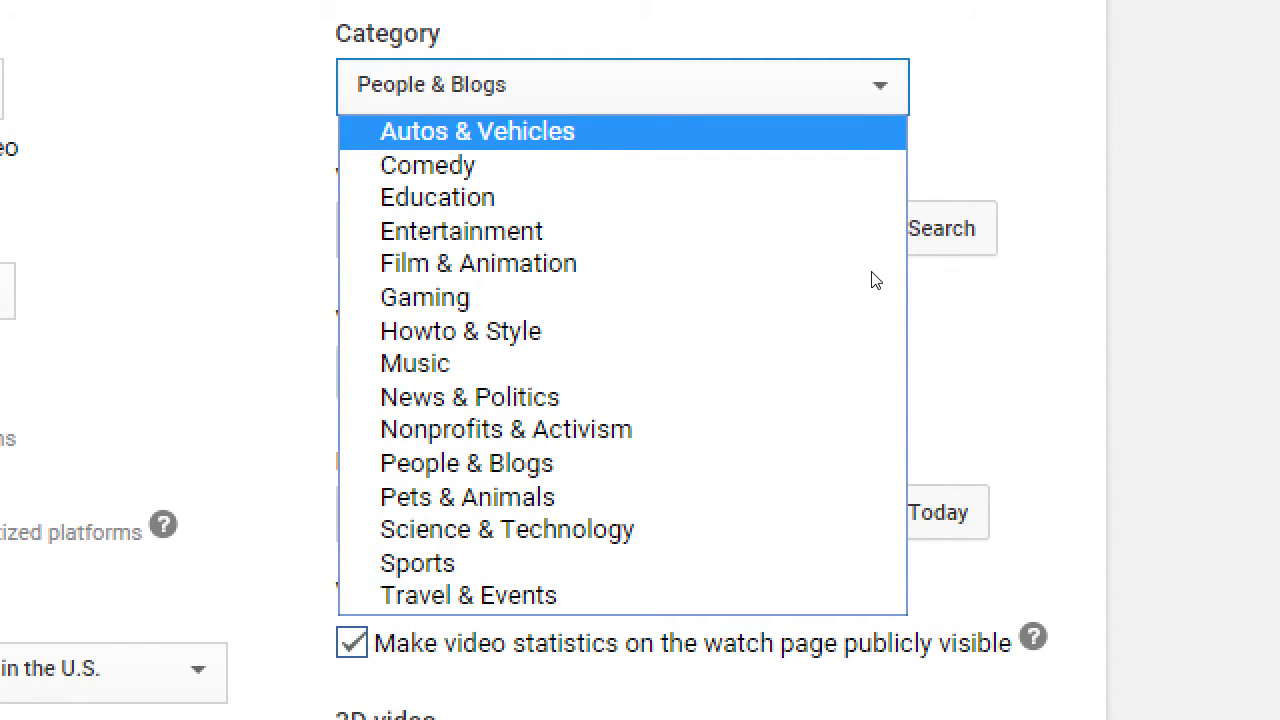
{"action": "key", "text": "Down"}
{"action": "key", "text": "Down"}
{"action": "key", "text": "Down"}
{"action": "key", "text": "Down"}
{"action": "key", "text": "Down"}
{"action": "key", "text": "Down"}
{"action": "key", "text": "Down"}
{"action": "key", "text": "Down"}
{"action": "key", "text": "Down"}
{"action": "key", "text": "Down"}
{"action": "key", "text": "Up"}
{"action": "key", "text": "Up"}
{"action": "key", "text": "Up"}
{"action": "key", "text": "Up"}
{"action": "key", "text": "Up"}
{"action": "key", "text": "Up"}
{"action": "key", "text": "Up"}
{"action": "key", "text": "Up"}
{"action": "key", "text": "Up"}
{"action": "key", "text": "Up"}
{"action": "key", "text": "Up"}
{"action": "key", "text": "Up"}
{"action": "key", "text": "Up"}
{"action": "key", "text": "Up"}
{"action": "key", "text": "Down"}
{"action": "key", "text": "Down"}
{"action": "key", "text": "Down"}
{"action": "key", "text": "Down"}
{"action": "key", "text": "Down"}
{"action": "key", "text": "Down"}
{"action": "key", "text": "Down"}
{"action": "key", "text": "Down"}
{"action": "key", "text": "Down"}
{"action": "key", "text": "Down"}
{"action": "key", "text": "Down"}
{"action": "key", "text": "Down"}
{"action": "key", "text": "Down"}
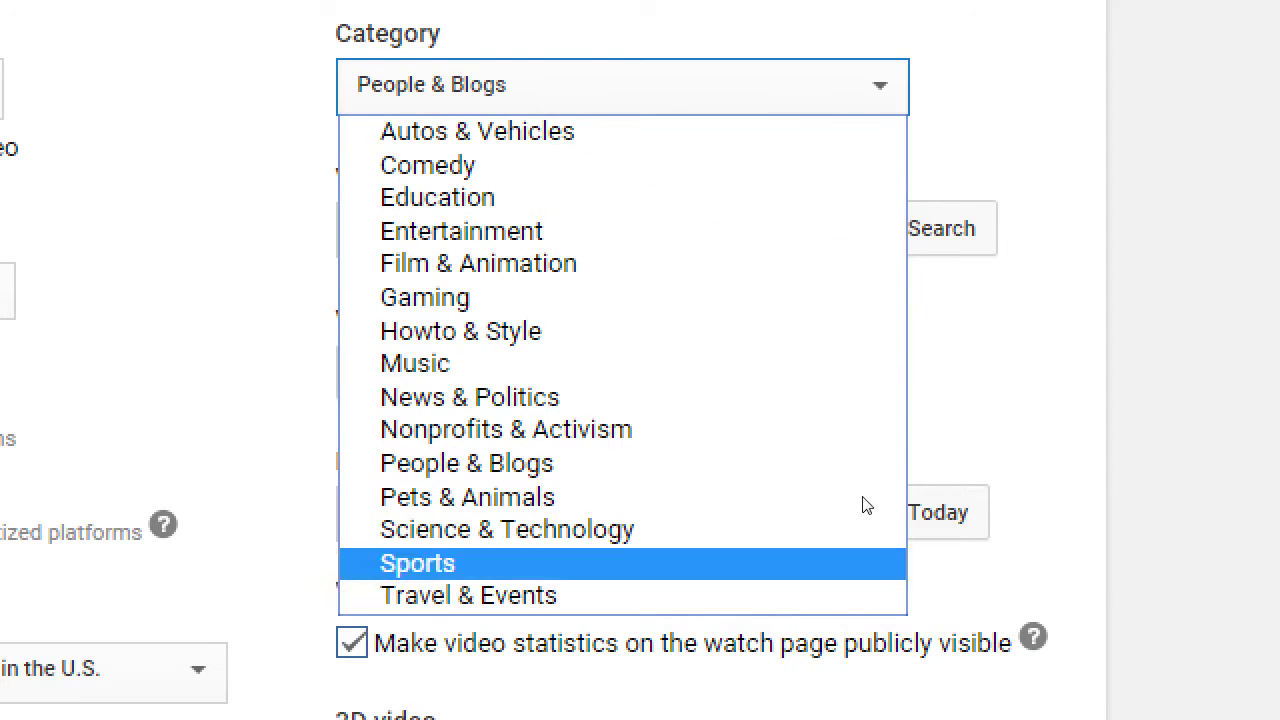
{"action": "key", "text": "Down"}
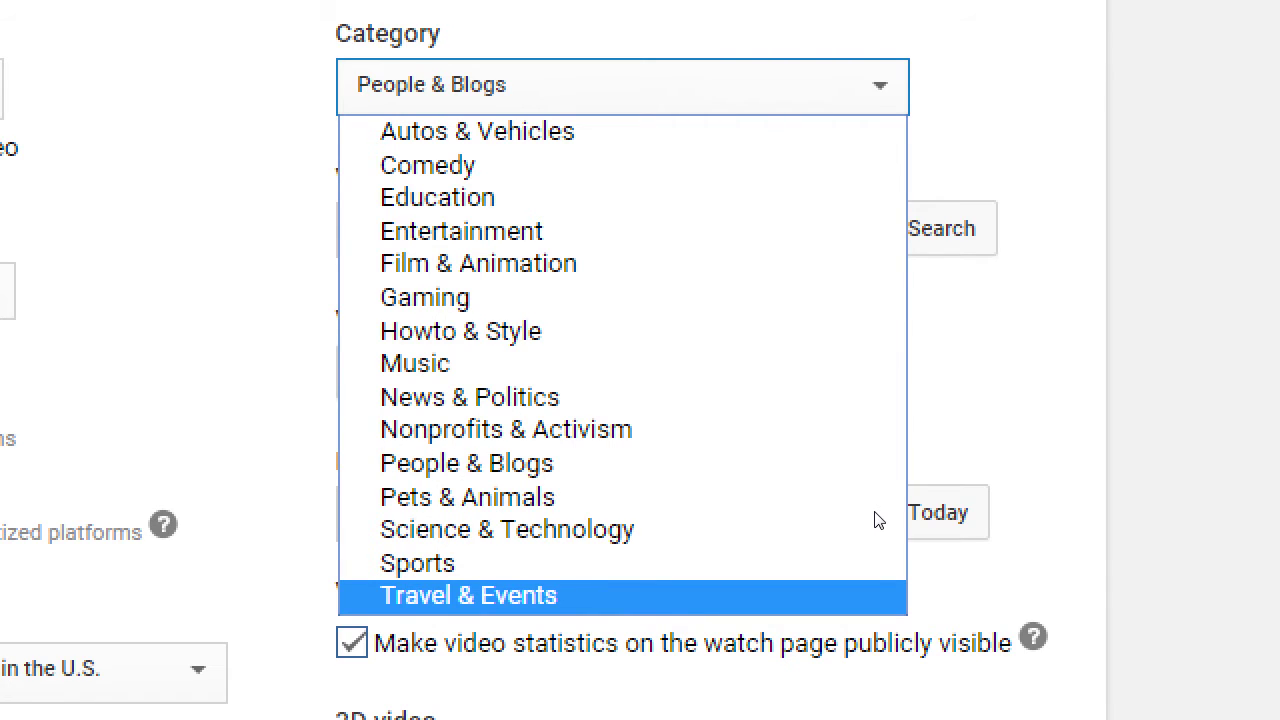
{"action": "key", "text": "Up"}
{"action": "key", "text": "Up"}
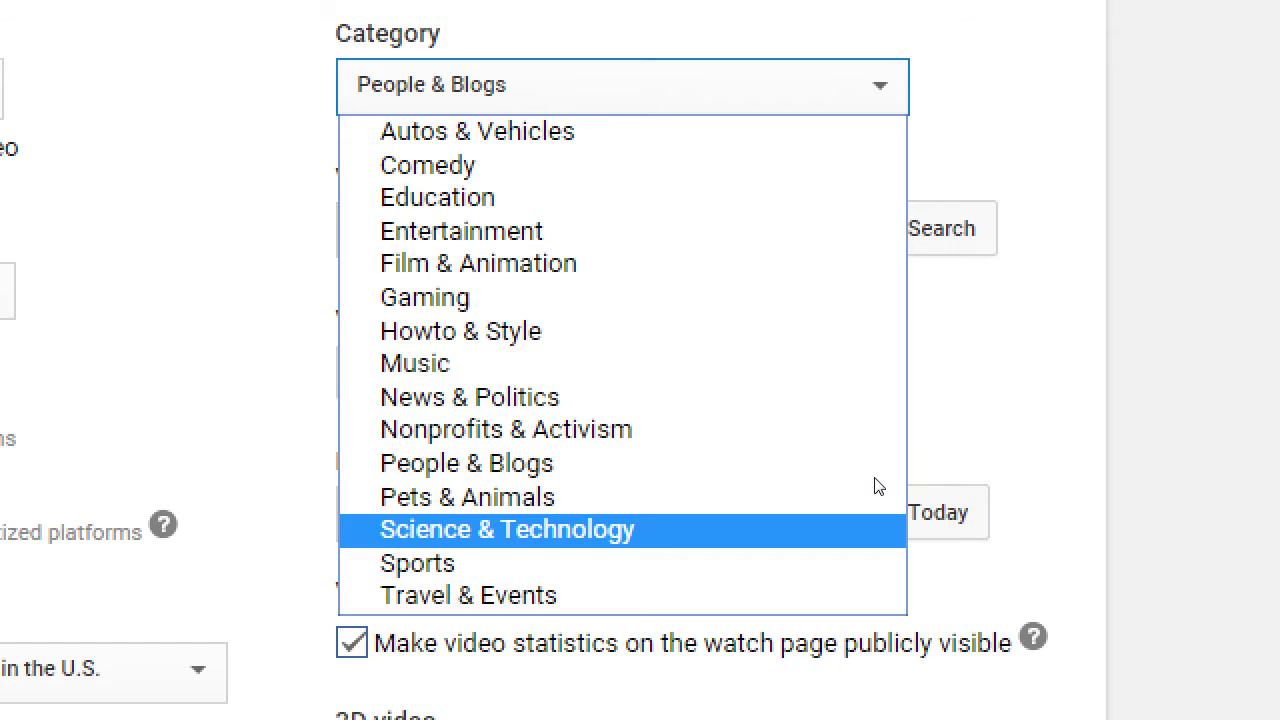
{"action": "key", "text": "Up"}
{"action": "key", "text": "Up"}
{"action": "key", "text": "Up"}
{"action": "key", "text": "Up"}
{"action": "key", "text": "Up"}
{"action": "key", "text": "Up"}
{"action": "key", "text": "Up"}
{"action": "key", "text": "Up"}
{"action": "key", "text": "Up"}
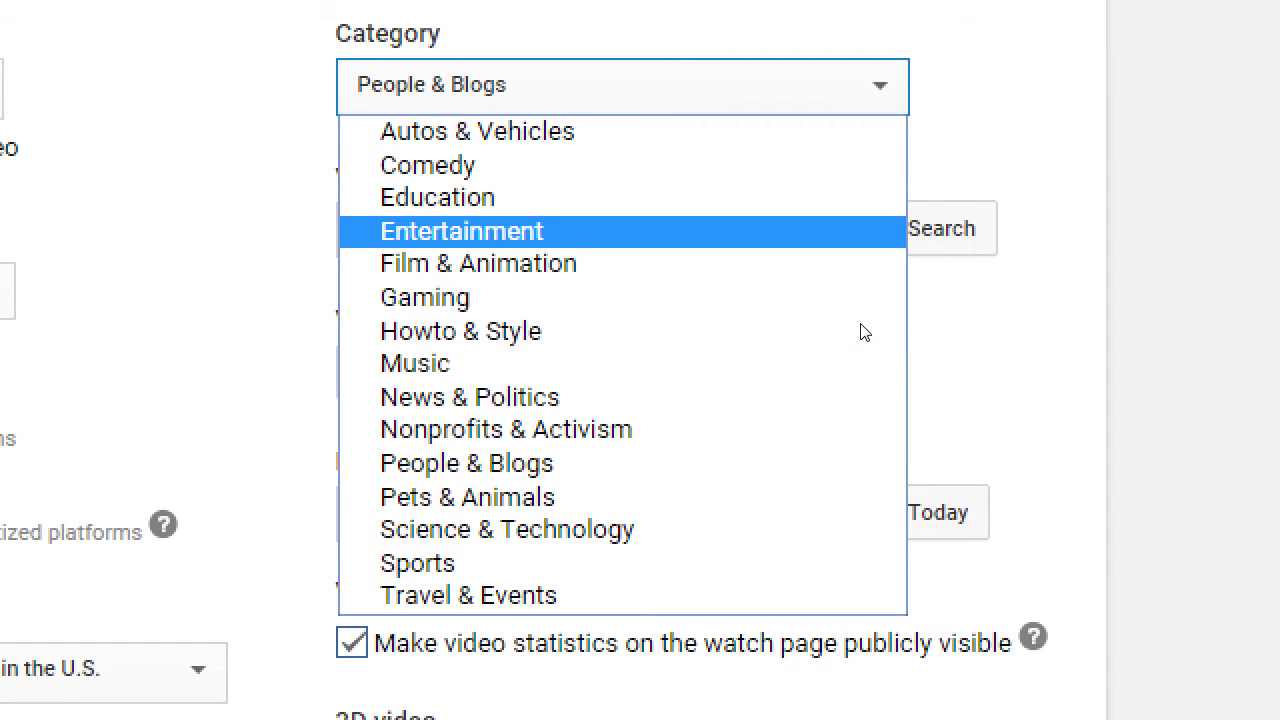
{"action": "key", "text": "Up"}
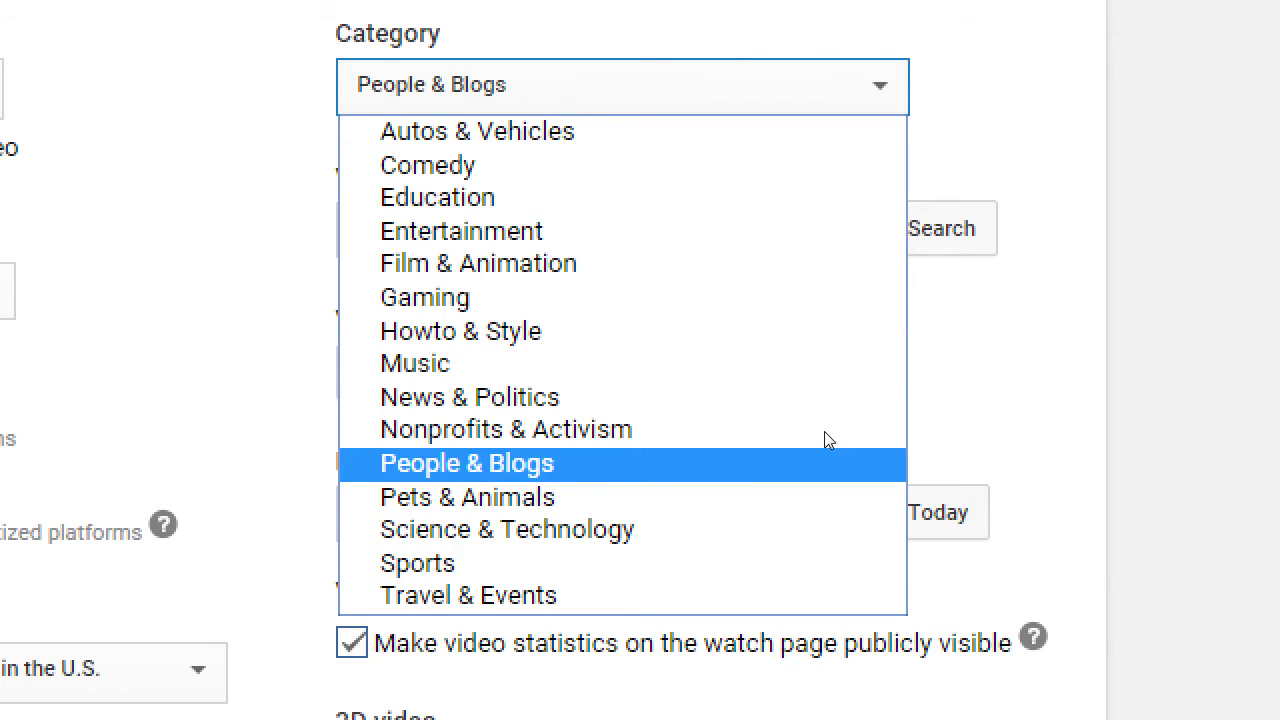
{"action": "key", "text": "Up"}
{"action": "key", "text": "Up"}
{"action": "key", "text": "Up"}
{"action": "key", "text": "Up"}
{"action": "key", "text": "Up"}
{"action": "key", "text": "Up"}
{"action": "key", "text": "Up"}
{"action": "left_click", "coordinate": [810, 446]}
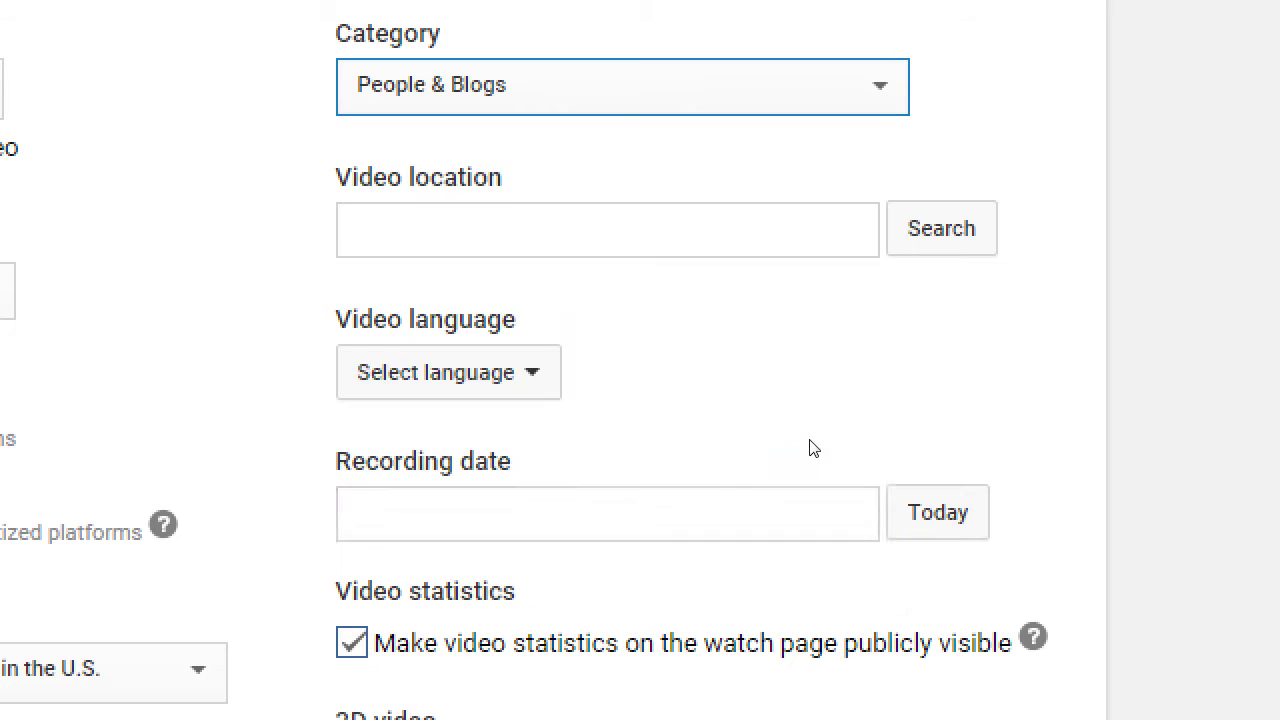
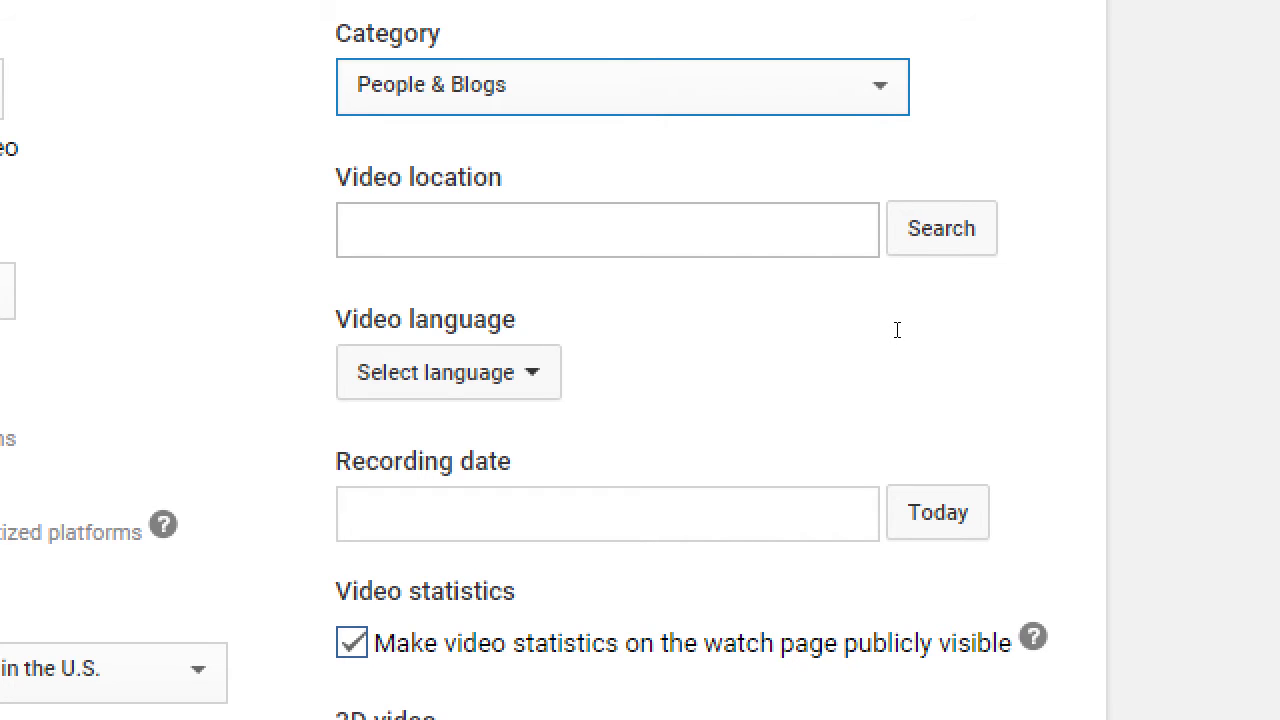
Step: Enter the Southwestern College campus street address and ZIP as the video location
{"action": "key", "text": "Tab"}
{"action": "type", "text": "900 otay la"}
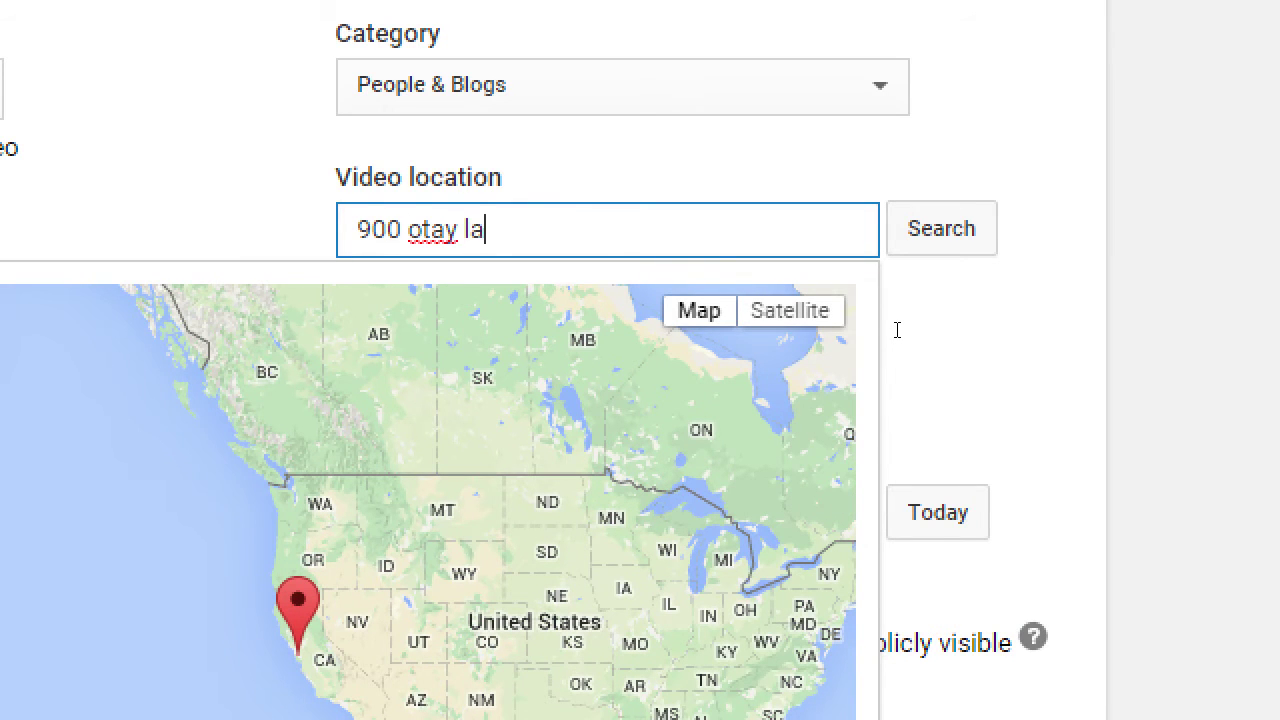
{"action": "type", "text": "kes rd 91910"}
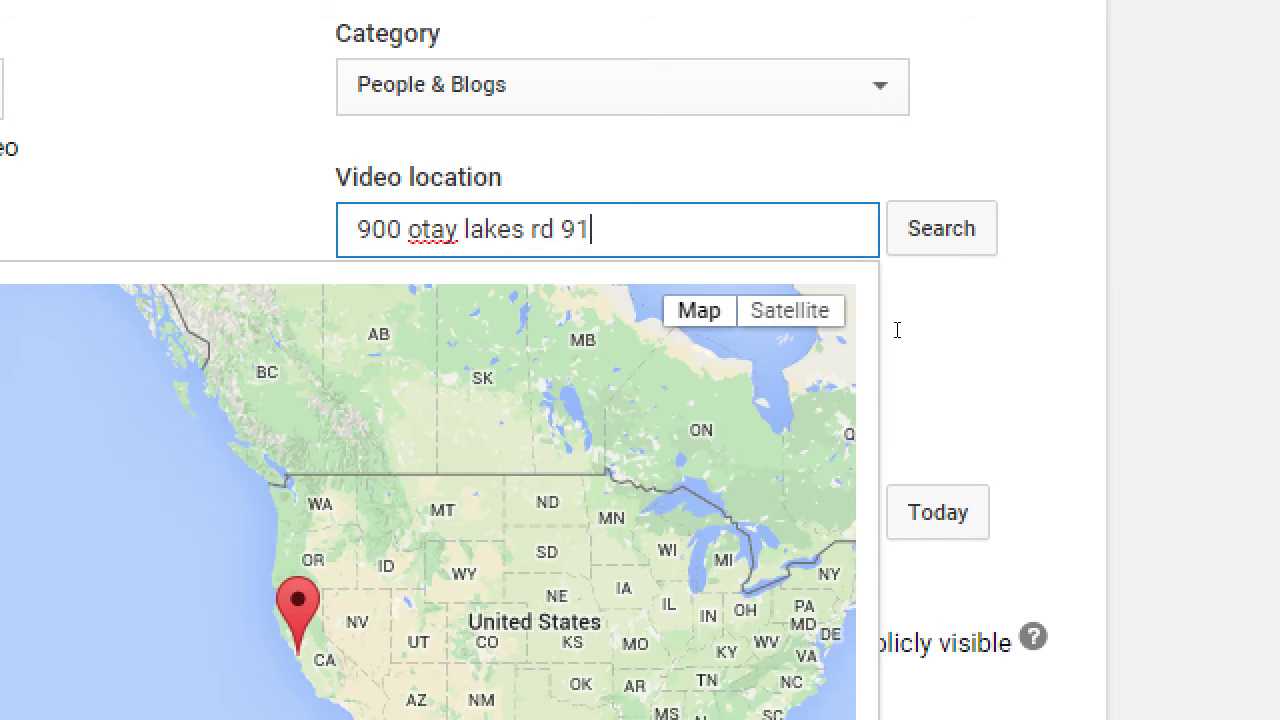
{"action": "left_click", "coordinate": [1055, 333]}
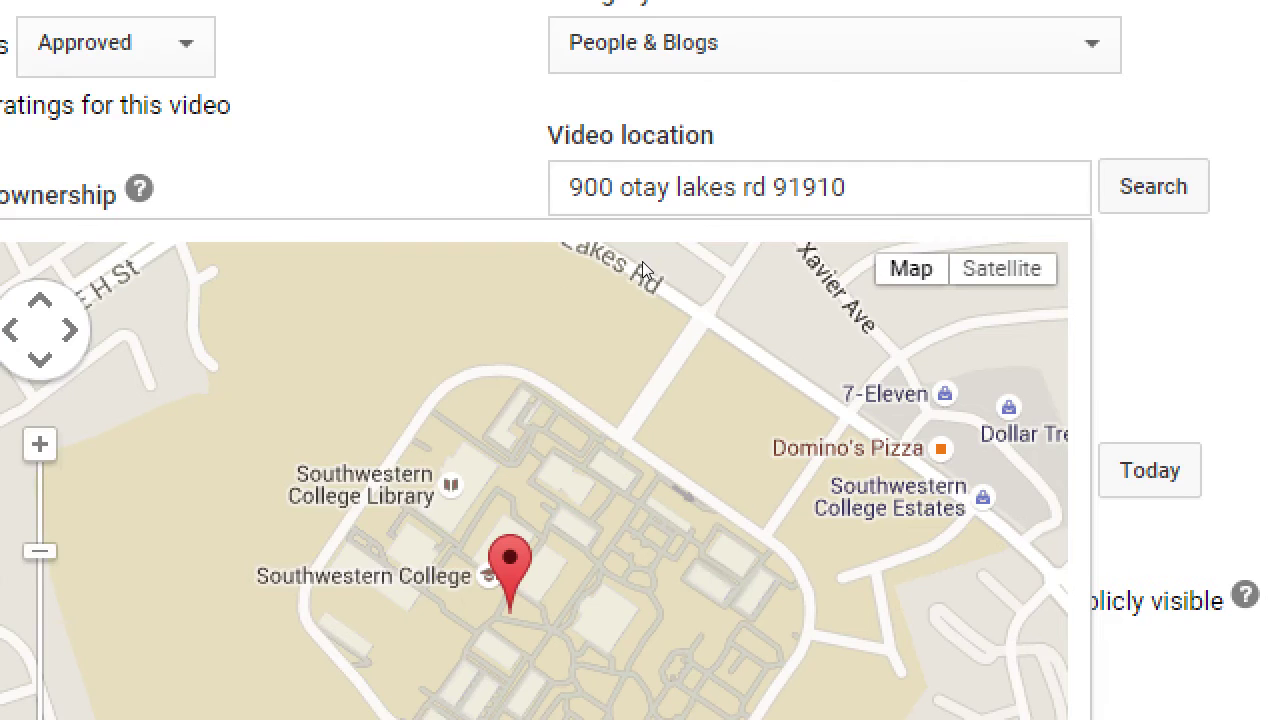
{"action": "left_click", "coordinate": [980, 224]}
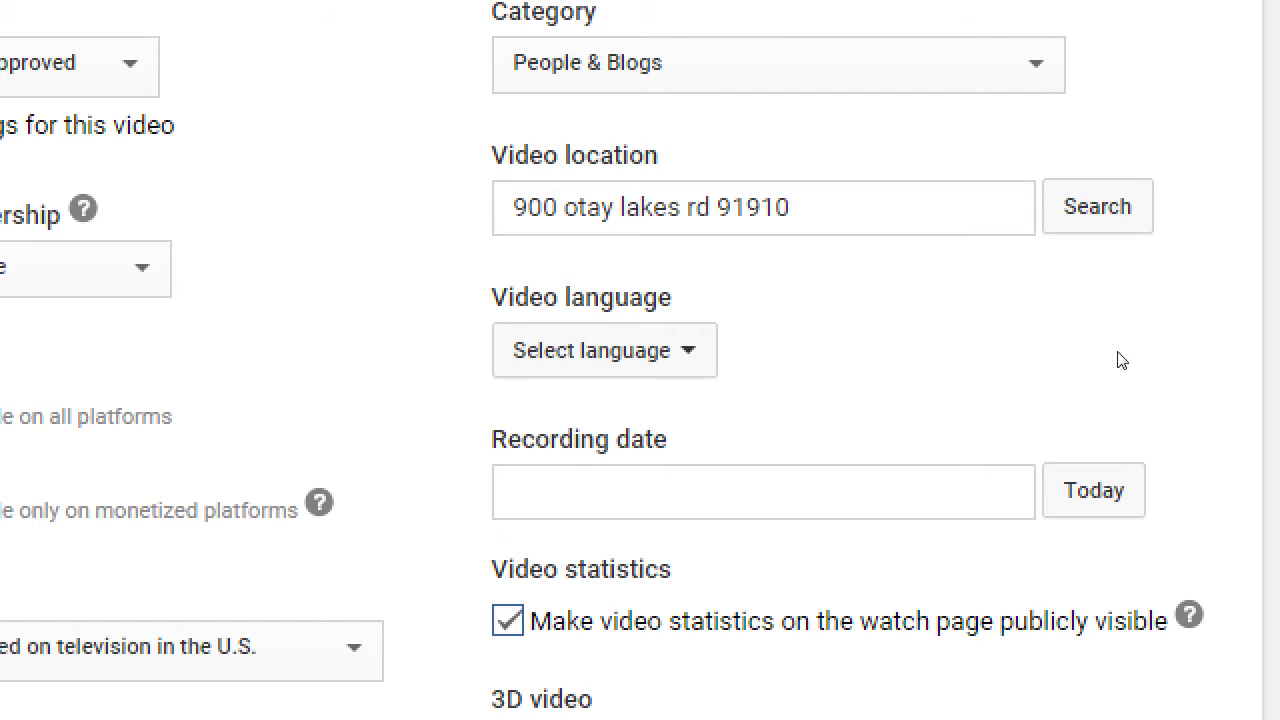
Step: Set the video language to English, after briefly switching it to Hindi
{"action": "key", "text": "Return"}
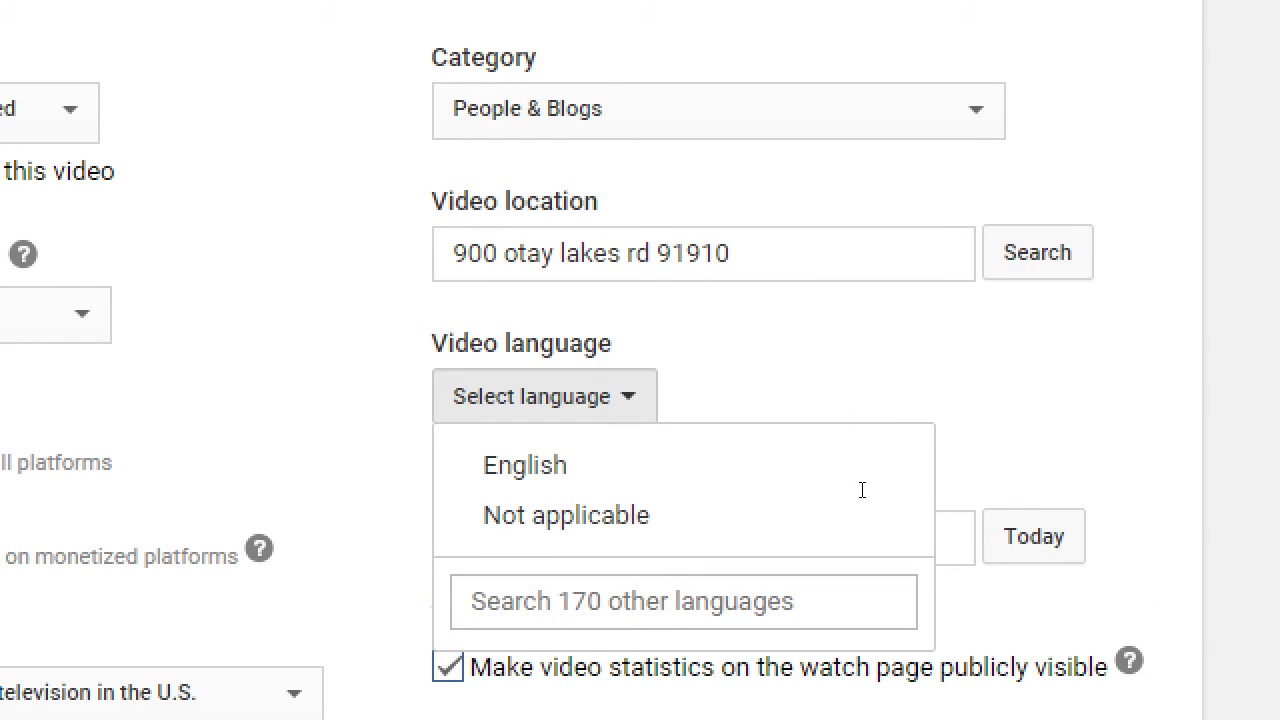
{"action": "left_click", "coordinate": [793, 441]}
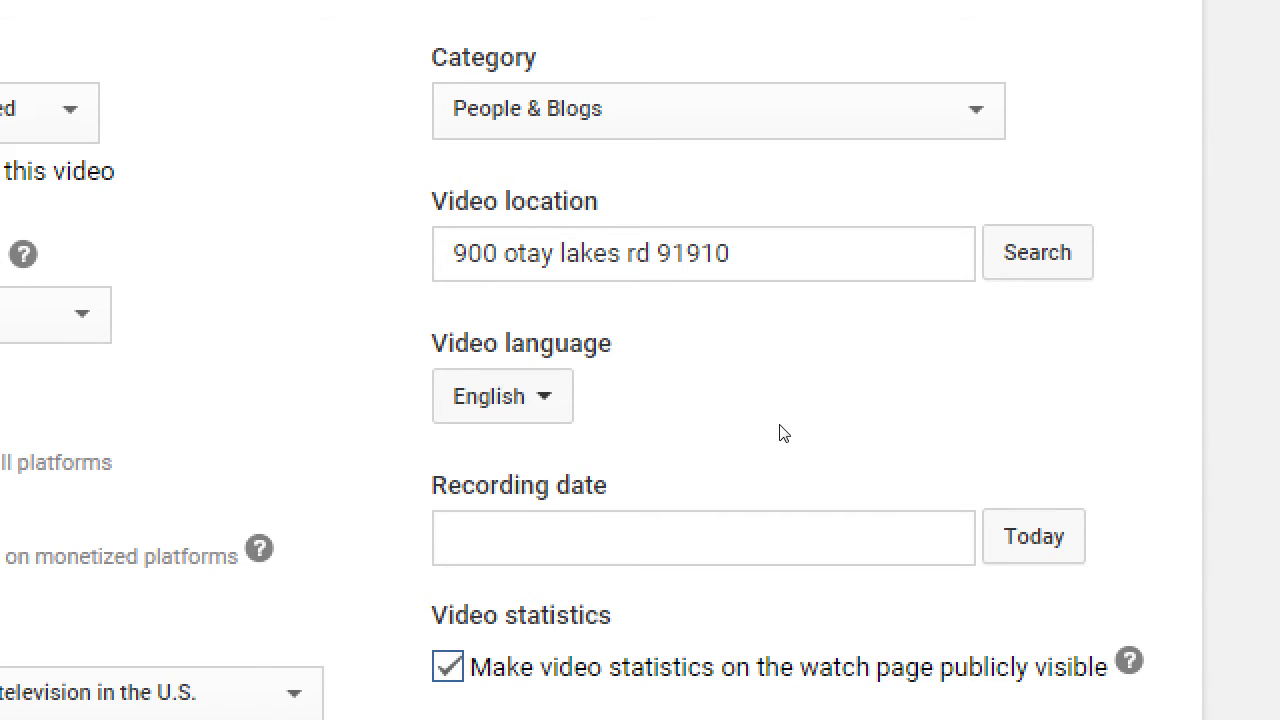
{"action": "key", "text": "Return"}
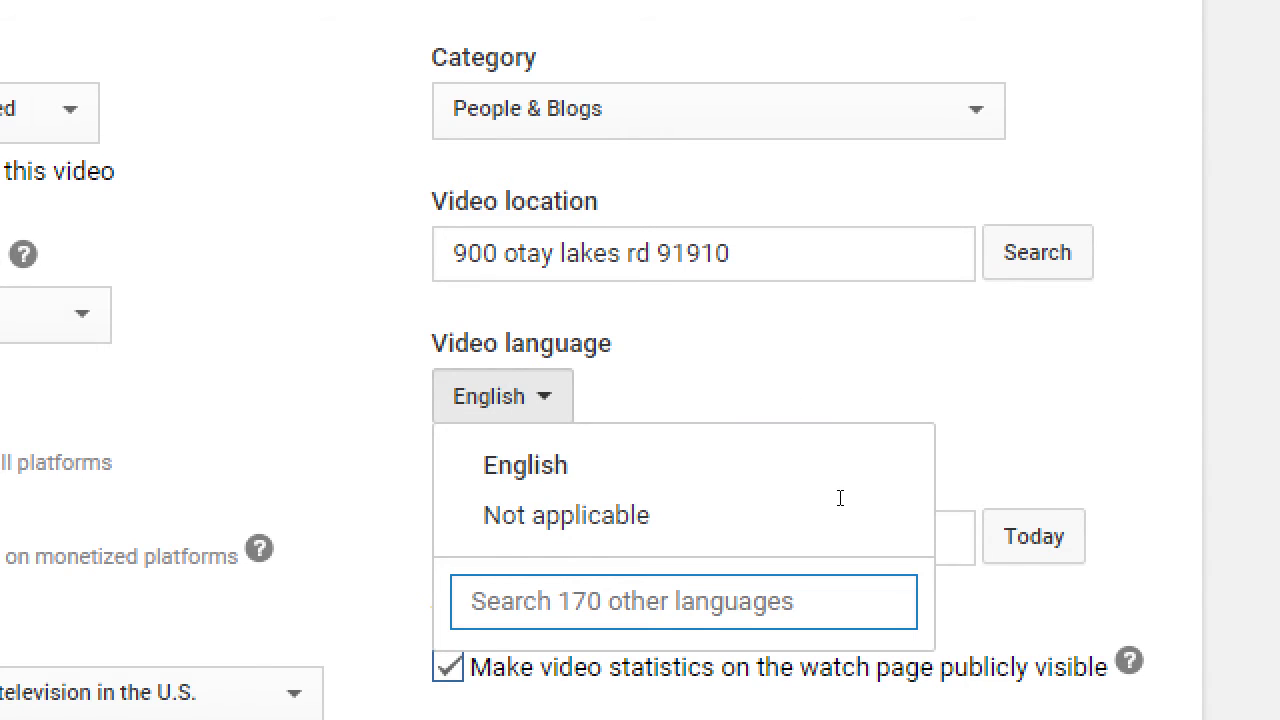
{"action": "type", "text": "hindi"}
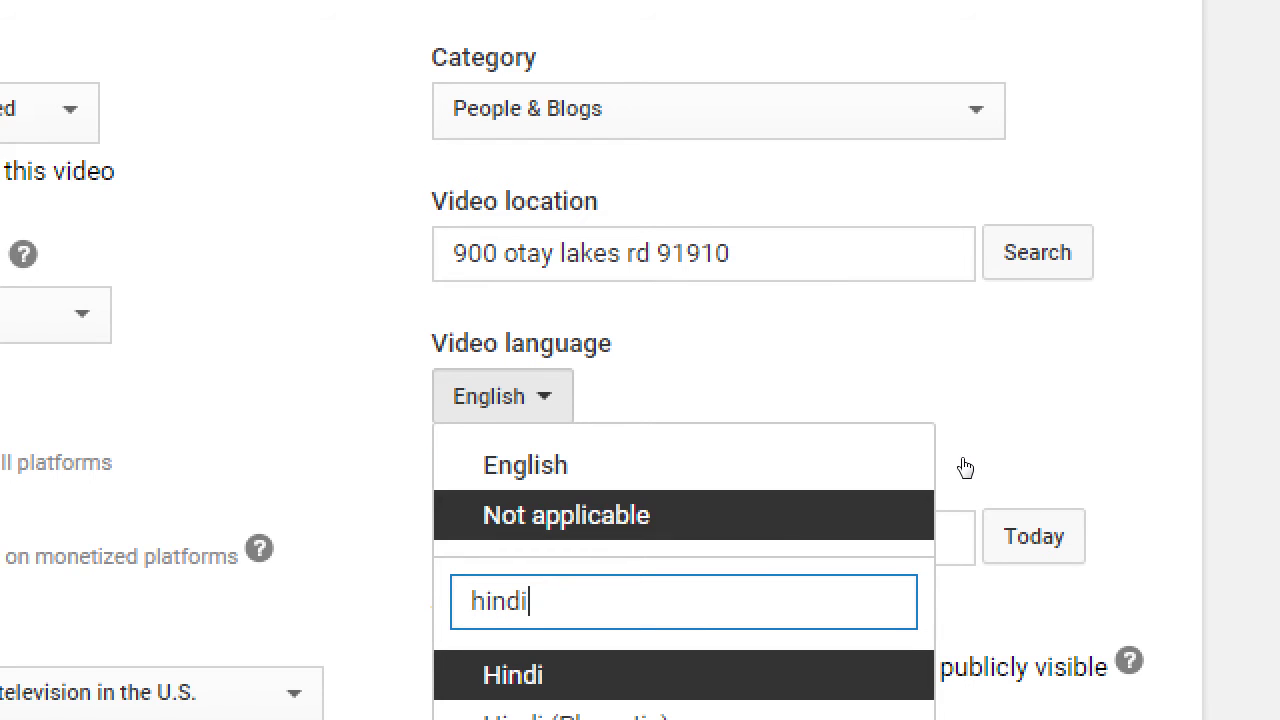
{"action": "key", "text": "Return"}
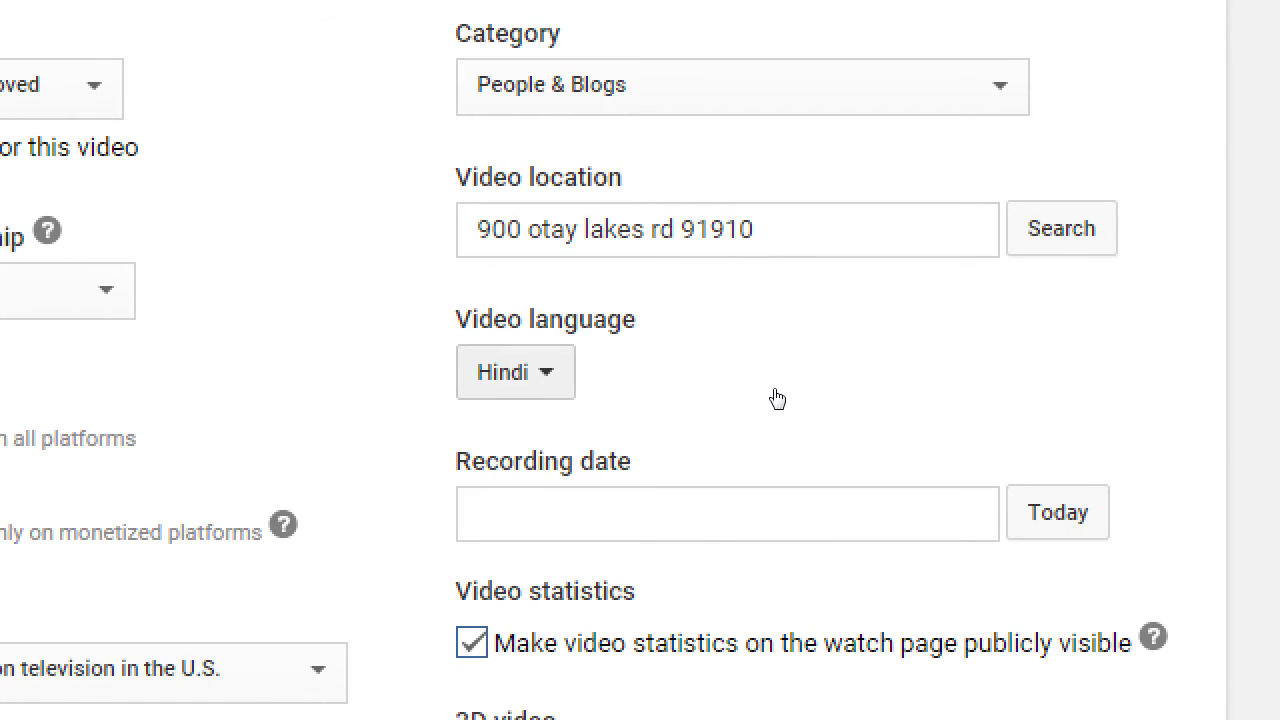
{"action": "left_click", "coordinate": [778, 397]}
{"action": "left_click", "coordinate": [785, 488]}
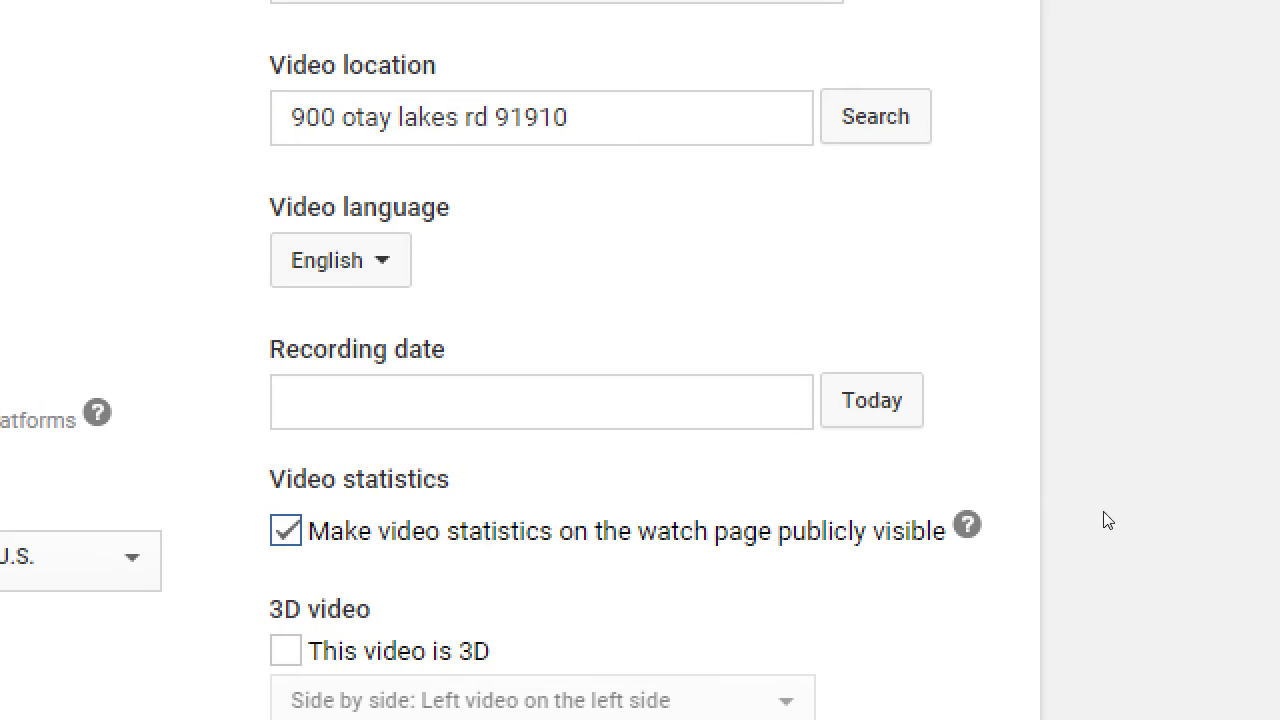
Step: Set the recording date to August 14, 2015
{"action": "left_click", "coordinate": [870, 424]}
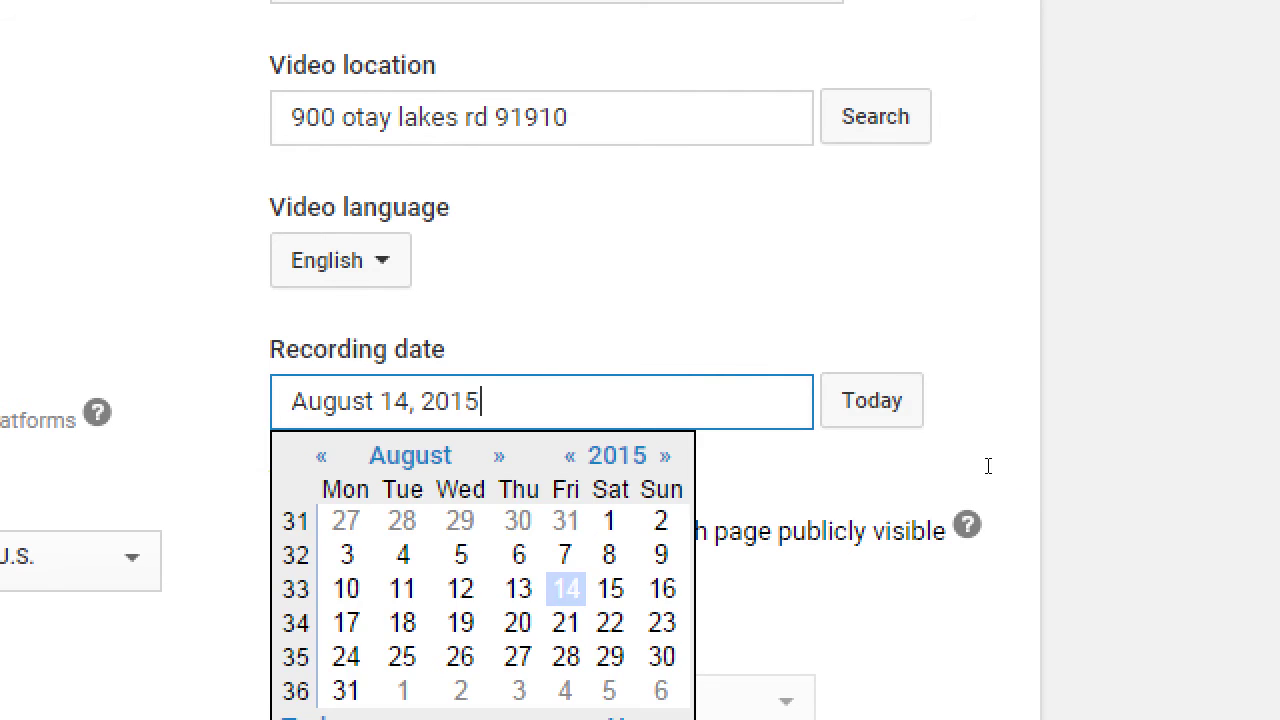
{"action": "left_click", "coordinate": [1120, 468]}
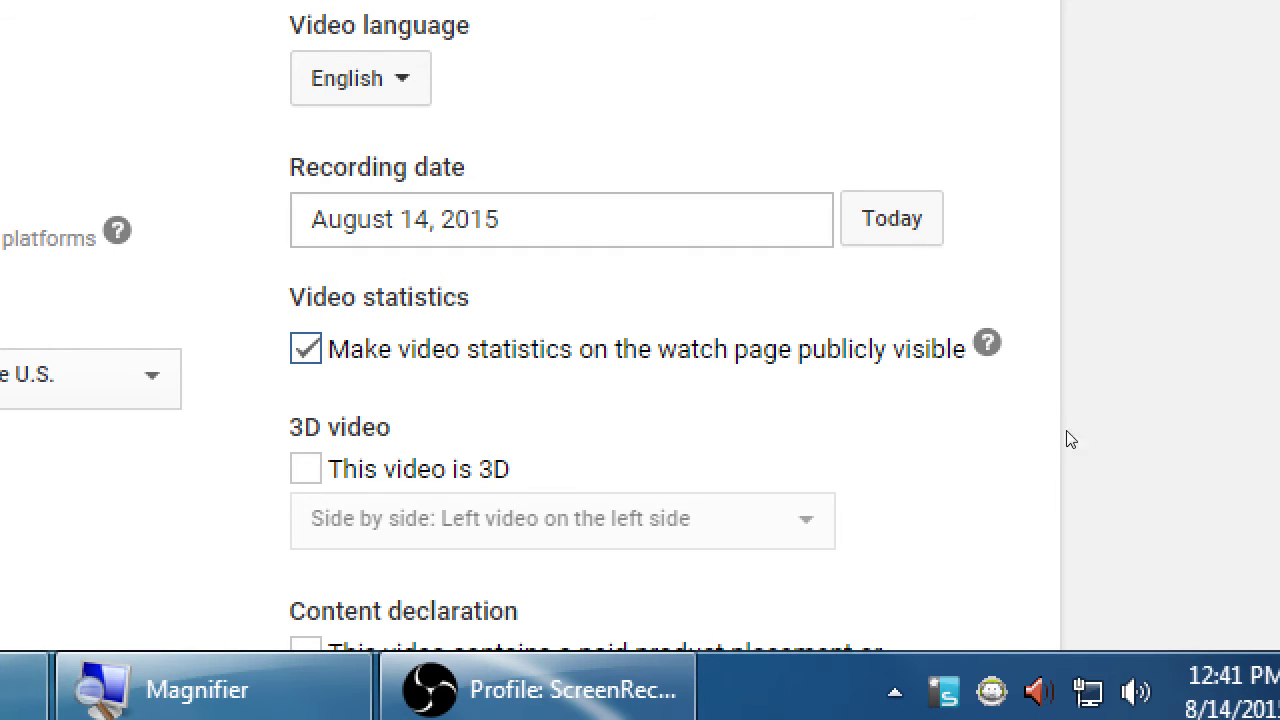
{"action": "scroll", "coordinate": [1136, 510], "scroll_direction": "down", "scroll_amount": 1}
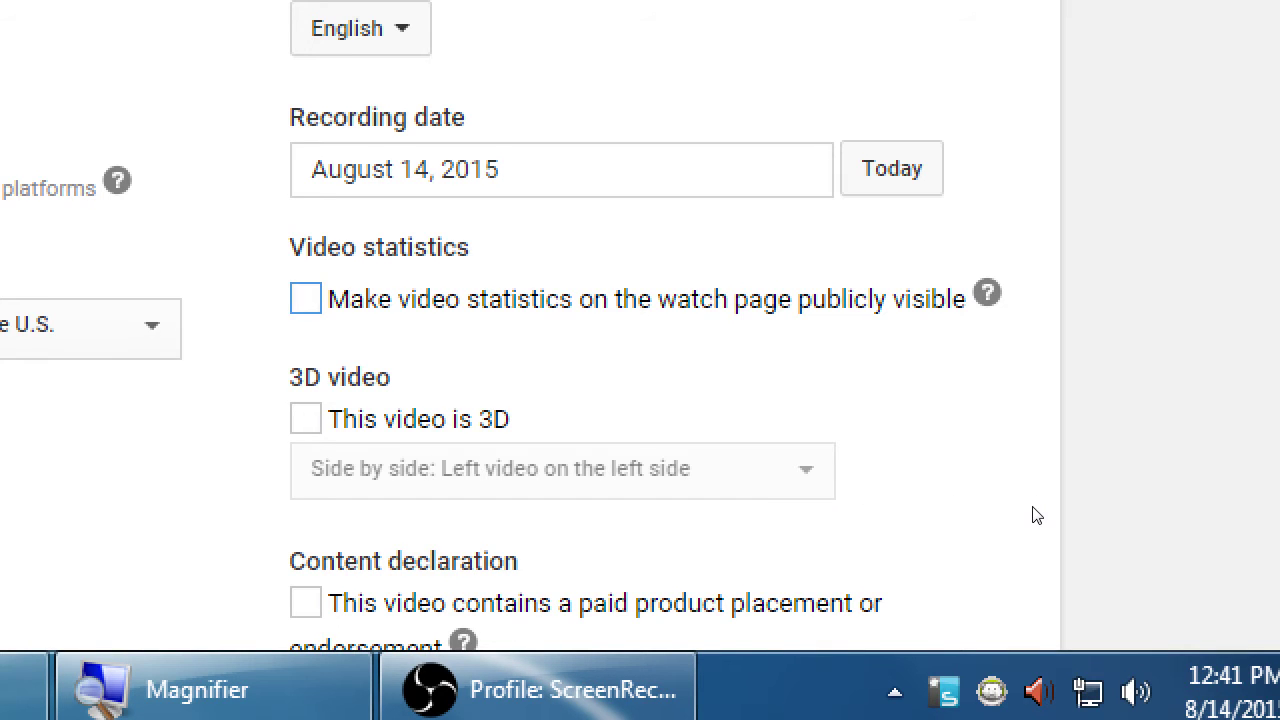
Step: Keep 'Make video statistics publicly visible' checked after viewing its explanation
{"action": "key", "text": "space"}
{"action": "key", "text": "Tab"}
{"action": "key", "text": "space"}
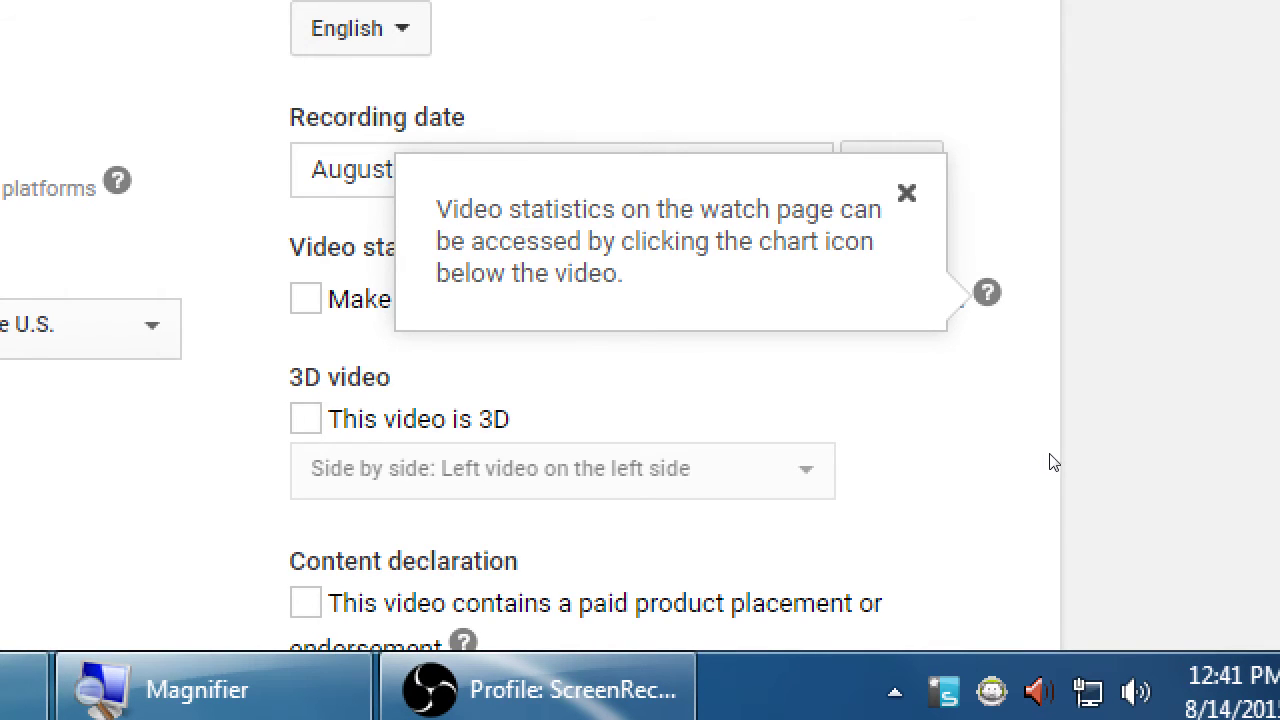
{"action": "key", "text": "Escape"}
{"action": "key", "text": "space"}
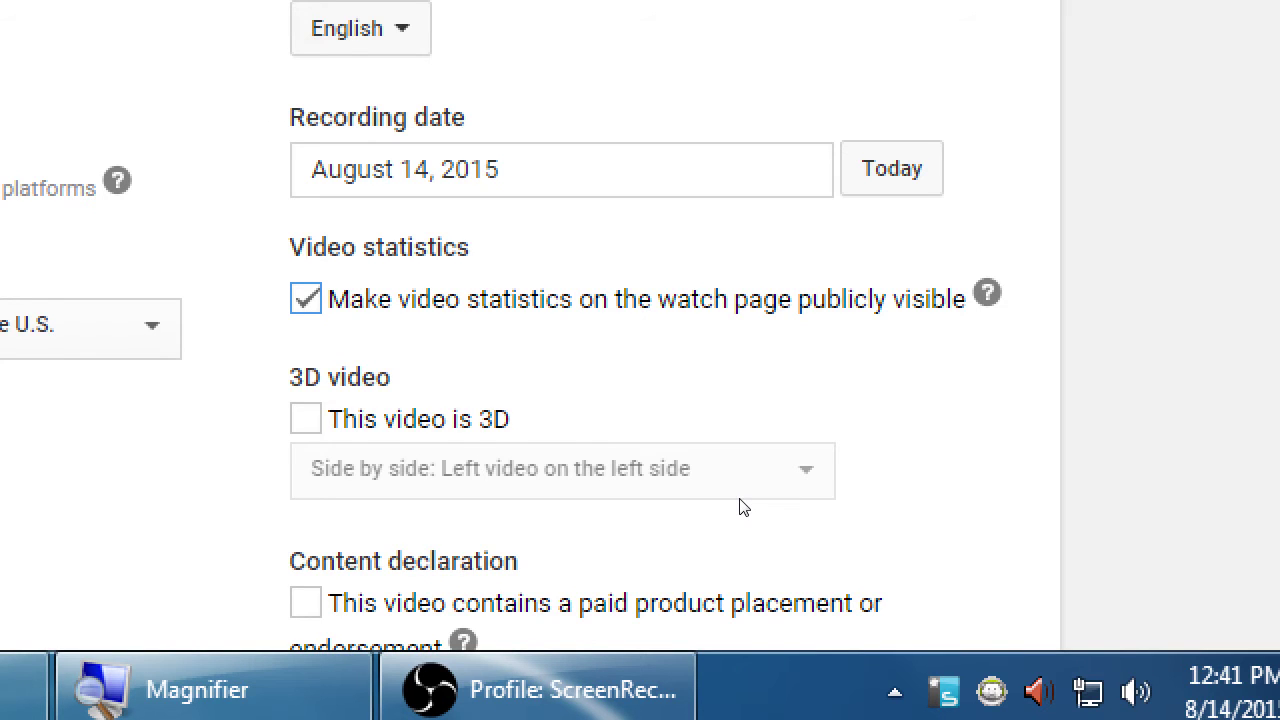
{"action": "scroll", "coordinate": [957, 583], "scroll_direction": "down", "scroll_amount": 2}
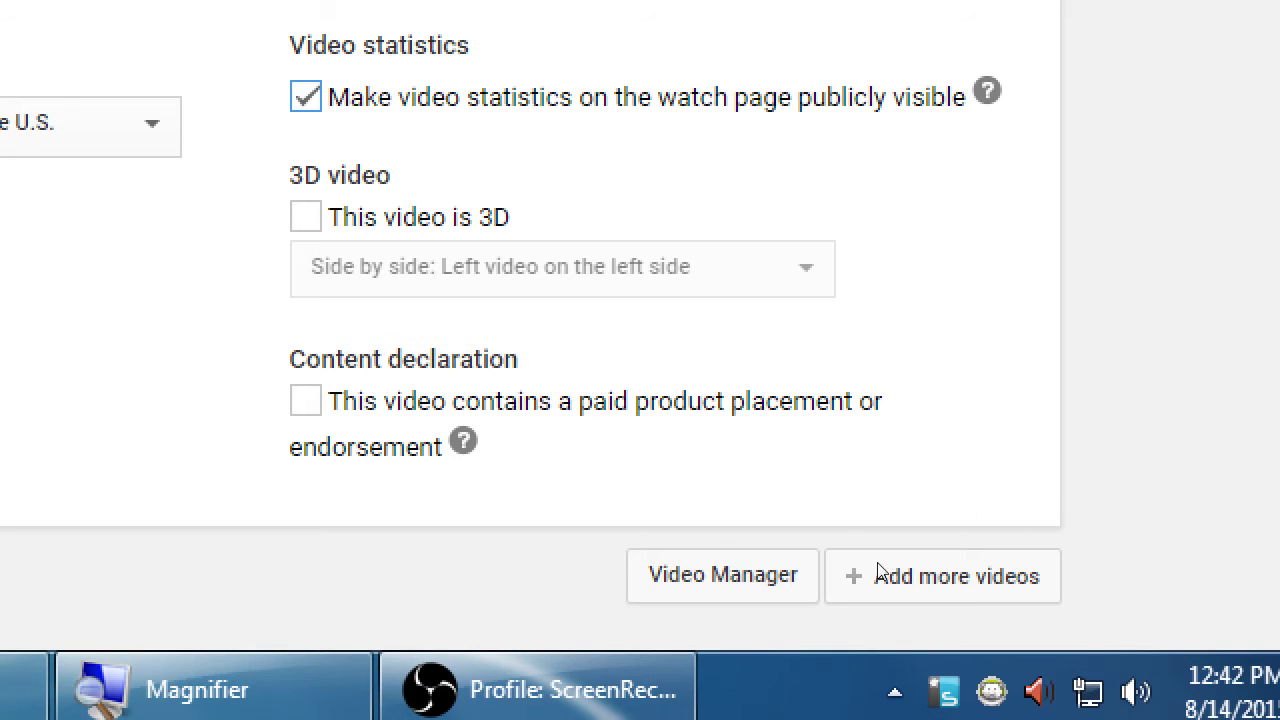
{"action": "key", "text": "Tab"}
{"action": "key", "text": "space"}
{"action": "key", "text": "Tab"}
{"action": "key", "text": "space"}
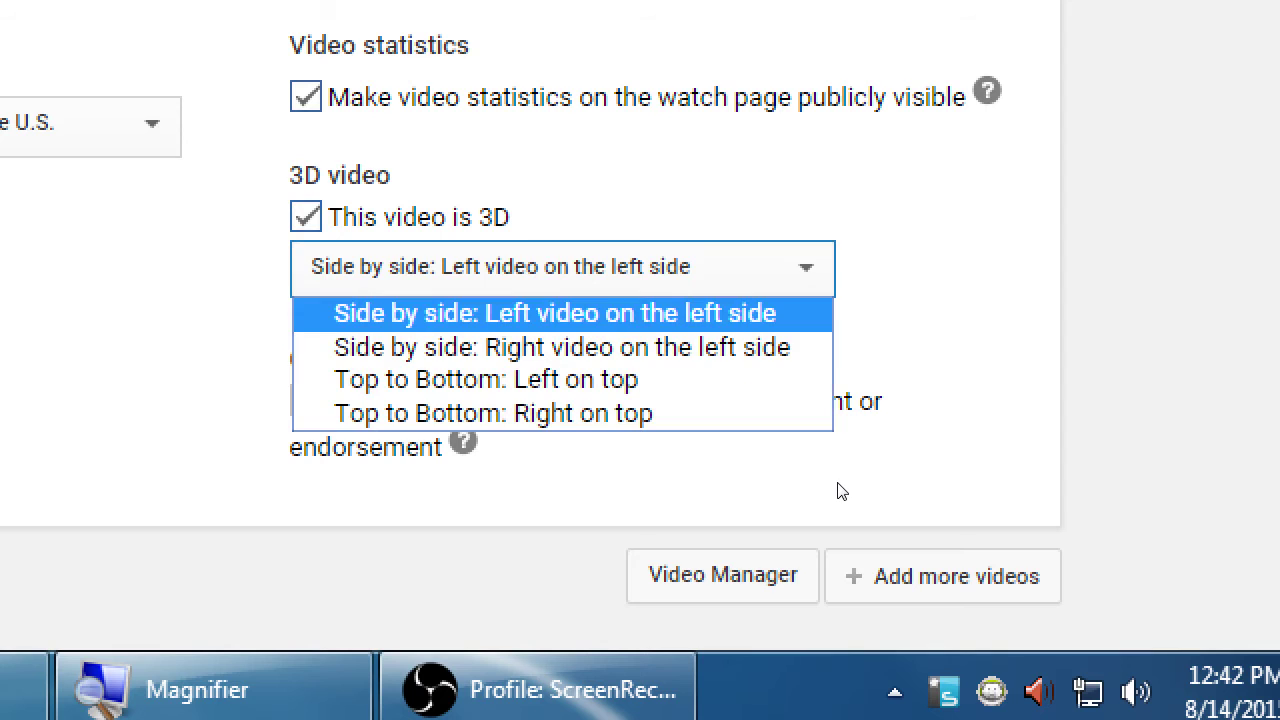
{"action": "key", "text": "Escape"}
{"action": "key", "text": "shift+Tab"}
{"action": "key", "text": "space"}
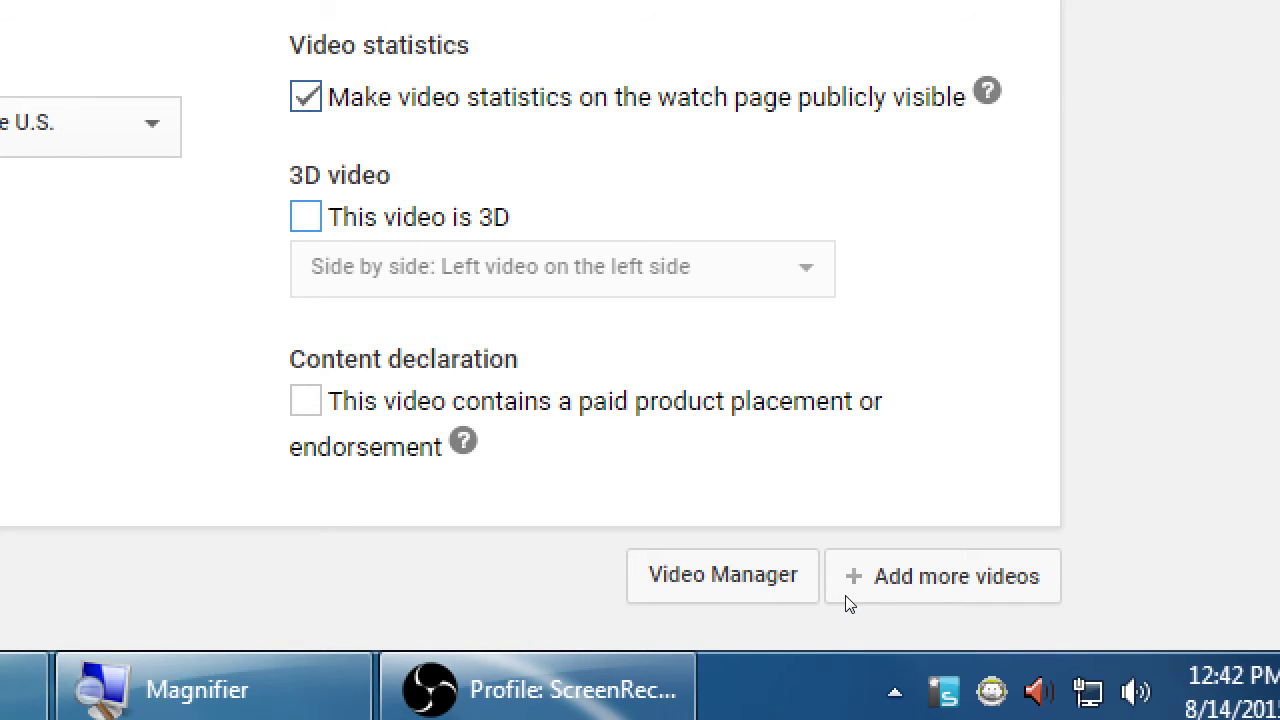
{"action": "key", "text": "super+minus"}
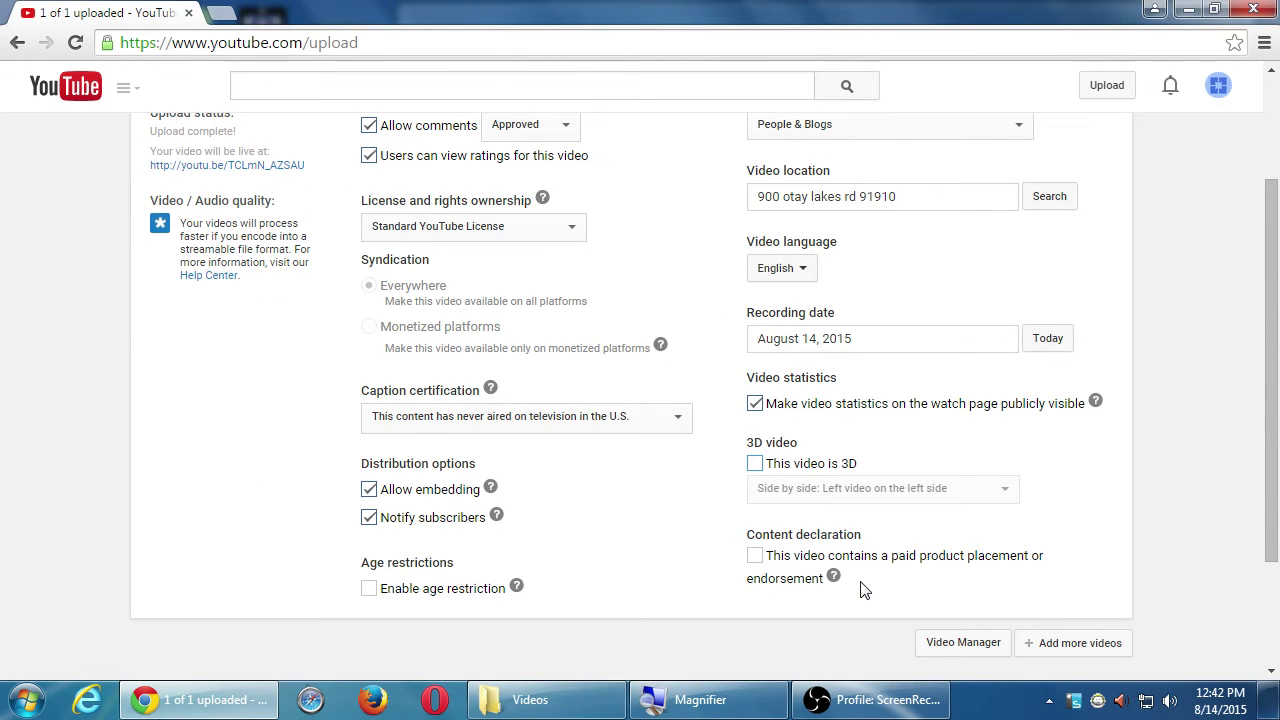
Step: Save and publish 'LG 730 Review - The Beginner's Guide', then bring up the account menu
{"action": "scroll", "coordinate": [680, 588], "scroll_direction": "up", "scroll_amount": 2}
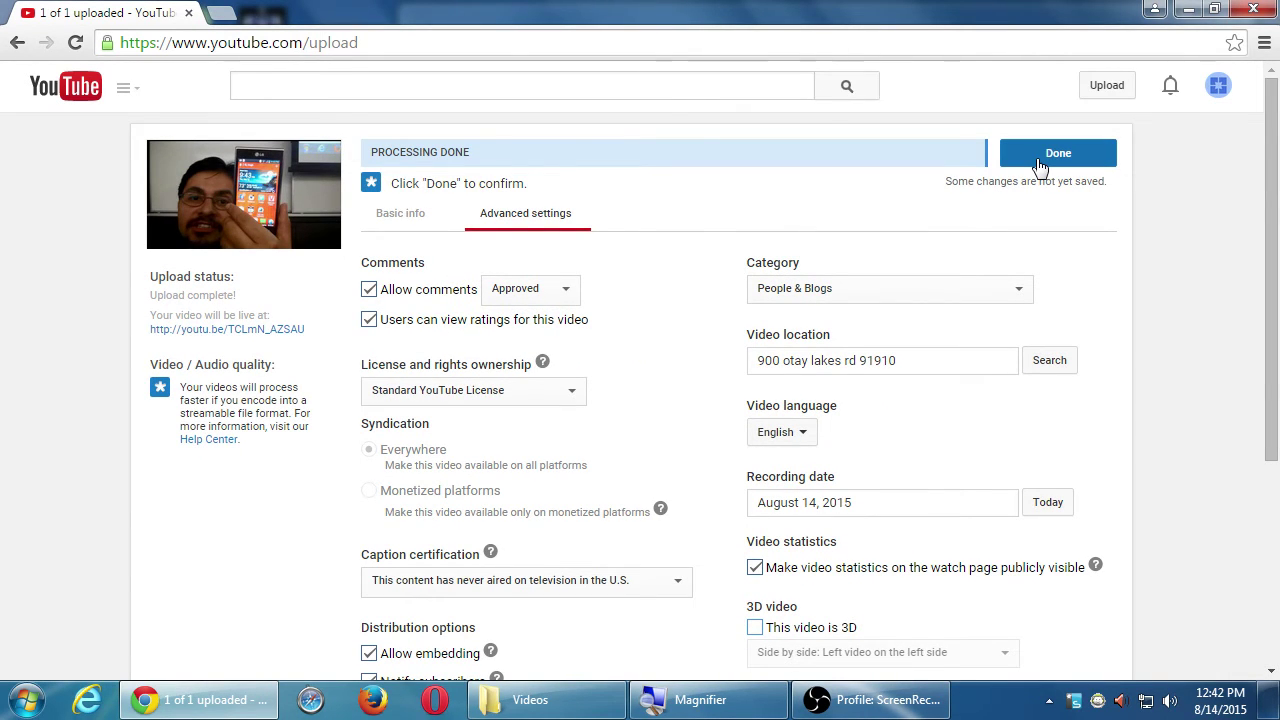
{"action": "left_click", "coordinate": [1040, 163]}
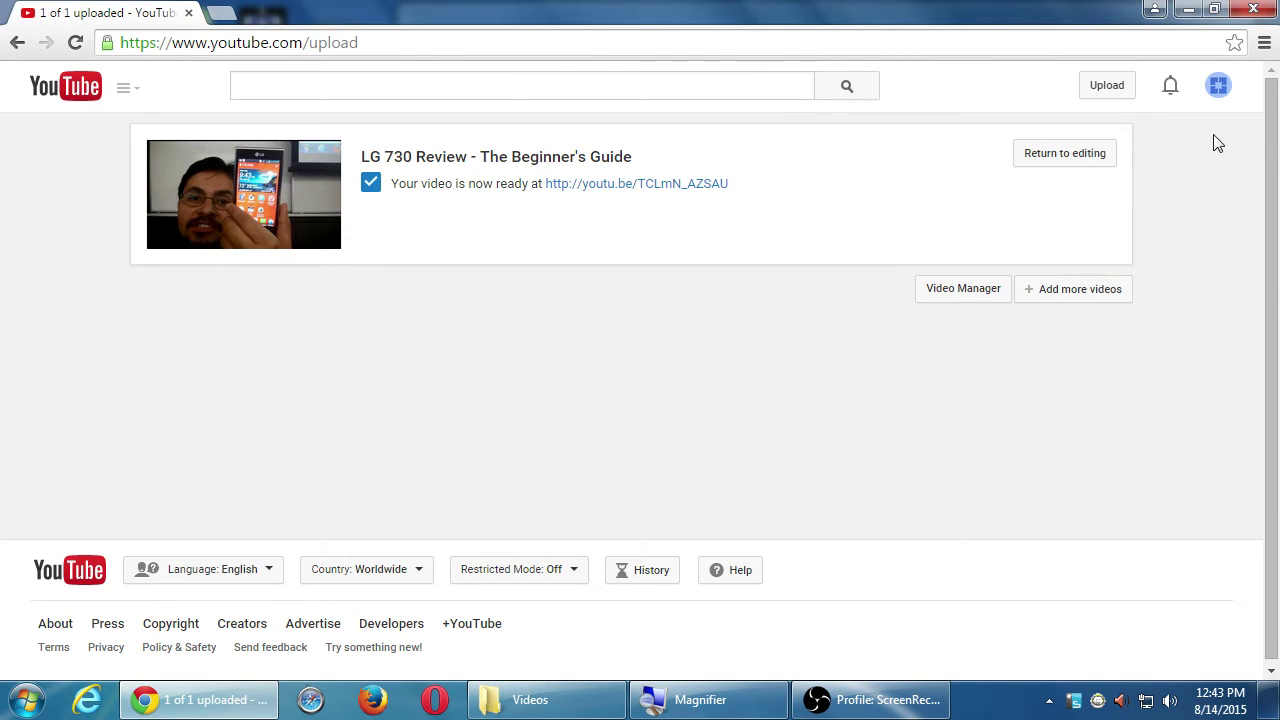
{"action": "left_click", "coordinate": [1219, 87]}
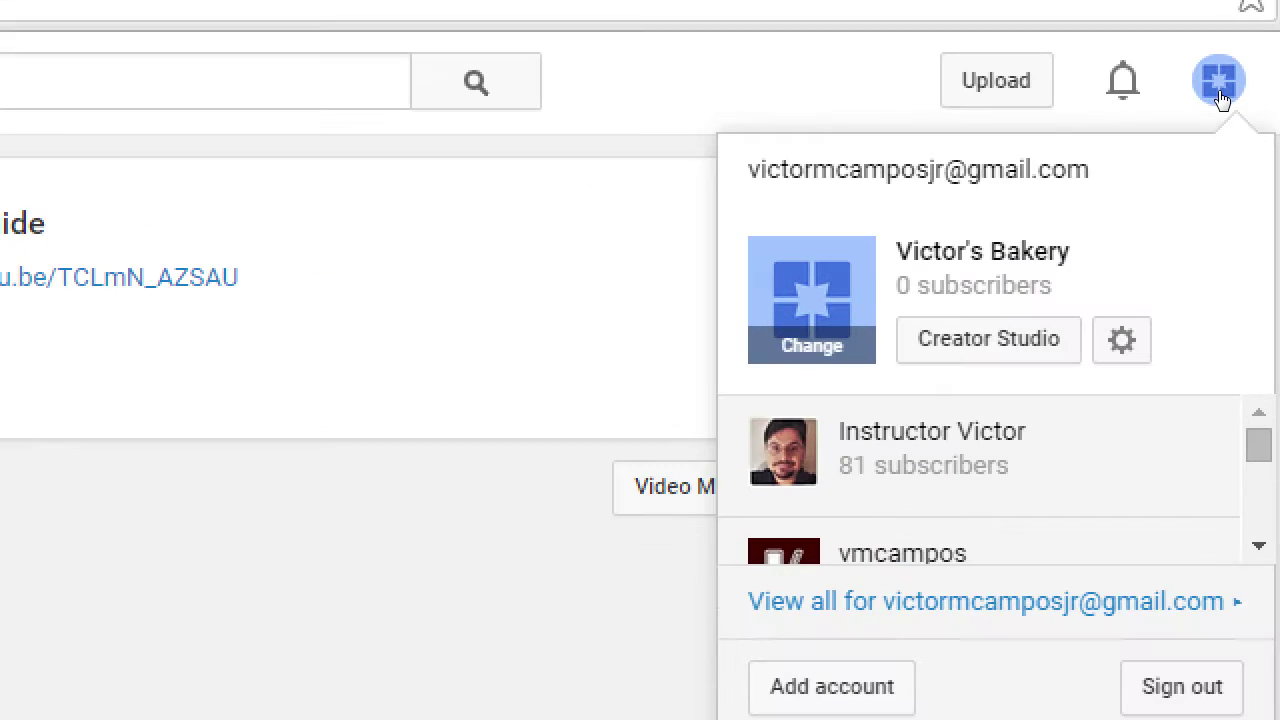
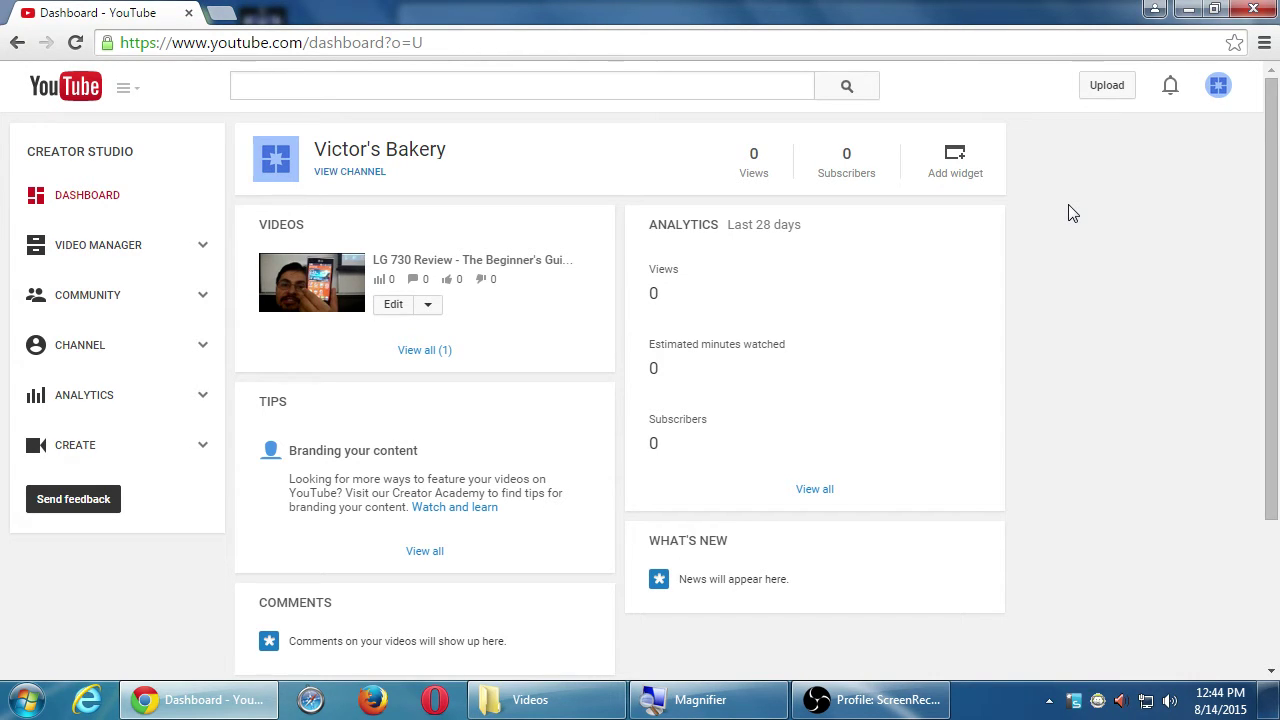
Step: Switch from Victor's Bakery to the owner's personal channel in the account switcher
{"action": "left_click", "coordinate": [1218, 86]}
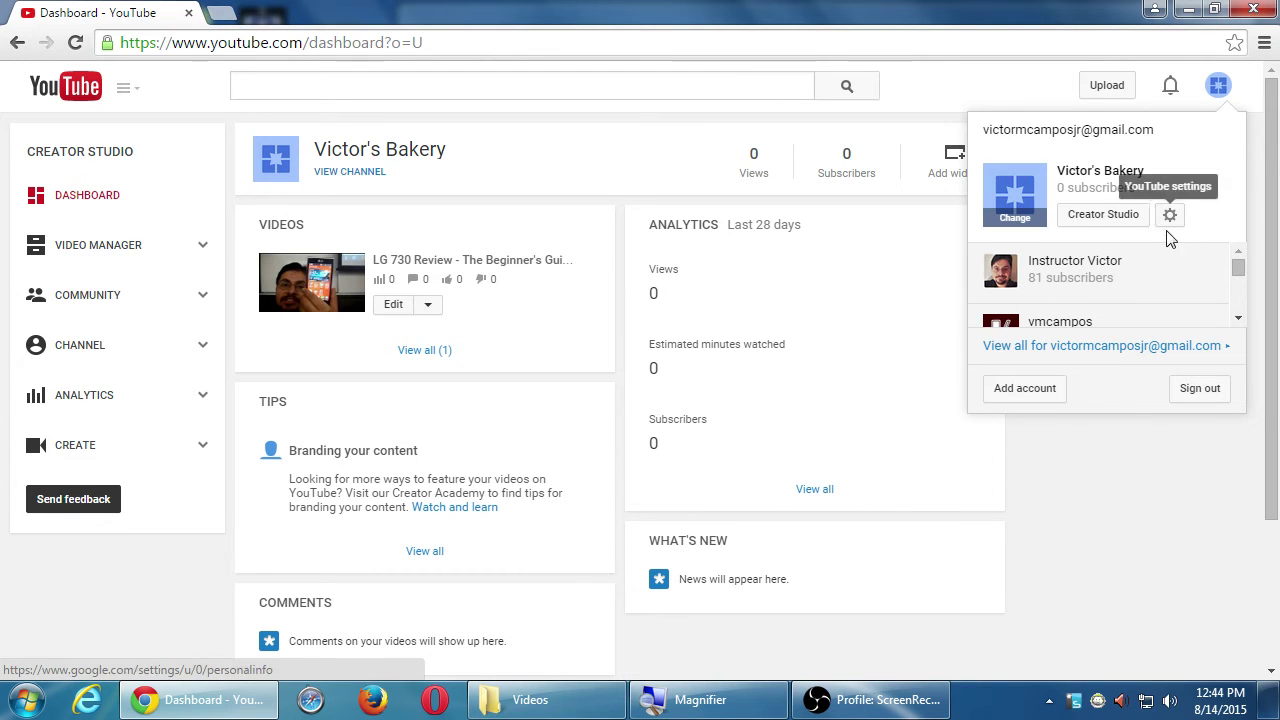
{"action": "left_click", "coordinate": [1173, 321]}
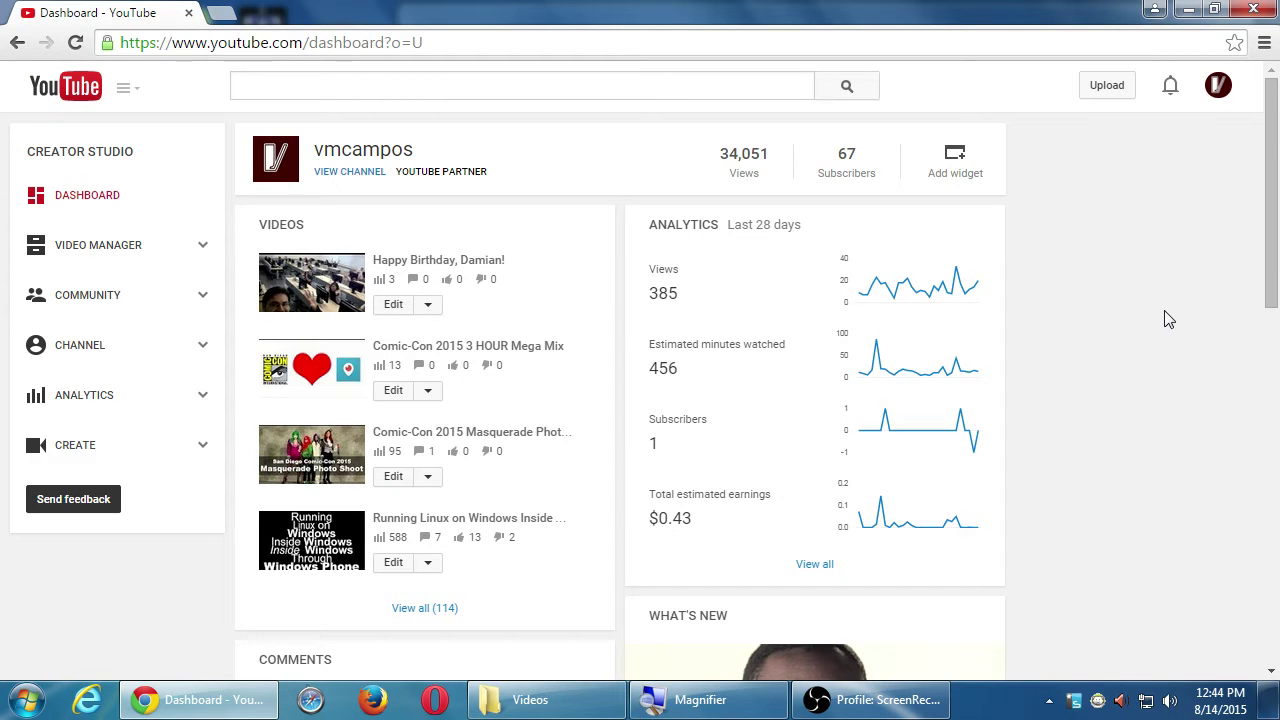
{"action": "scroll", "coordinate": [980, 357], "scroll_direction": "down", "scroll_amount": 1}
{"action": "scroll", "coordinate": [806, 220], "scroll_direction": "up", "scroll_amount": 1}
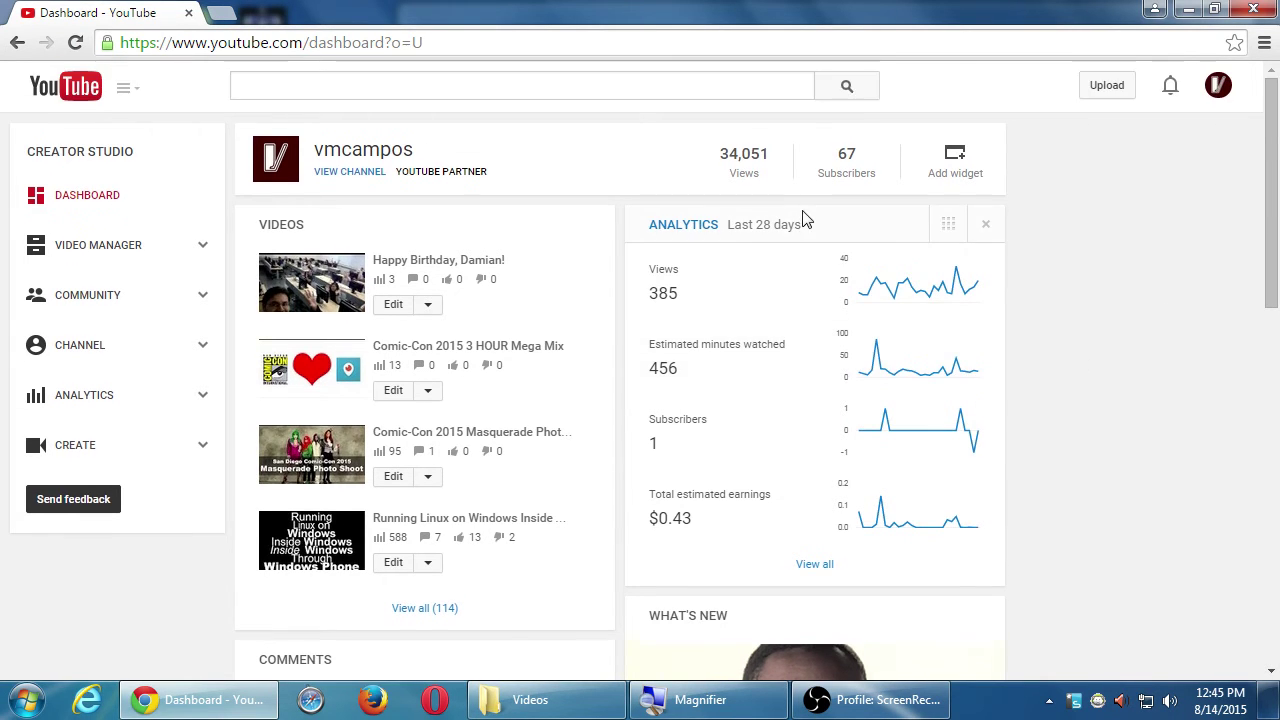
{"action": "scroll", "coordinate": [820, 240], "scroll_direction": "down", "scroll_amount": 3}
{"action": "scroll", "coordinate": [230, 375], "scroll_direction": "down", "scroll_amount": 2}
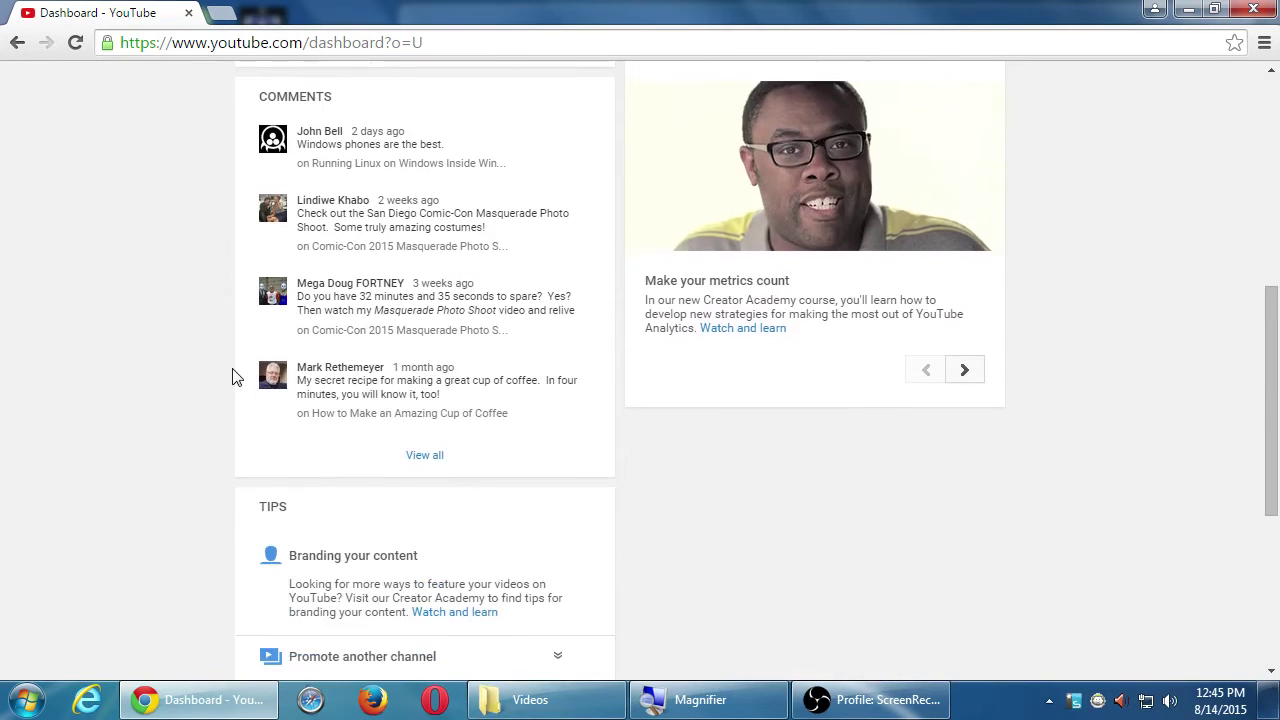
{"action": "scroll", "coordinate": [232, 376], "scroll_direction": "up", "scroll_amount": 5}
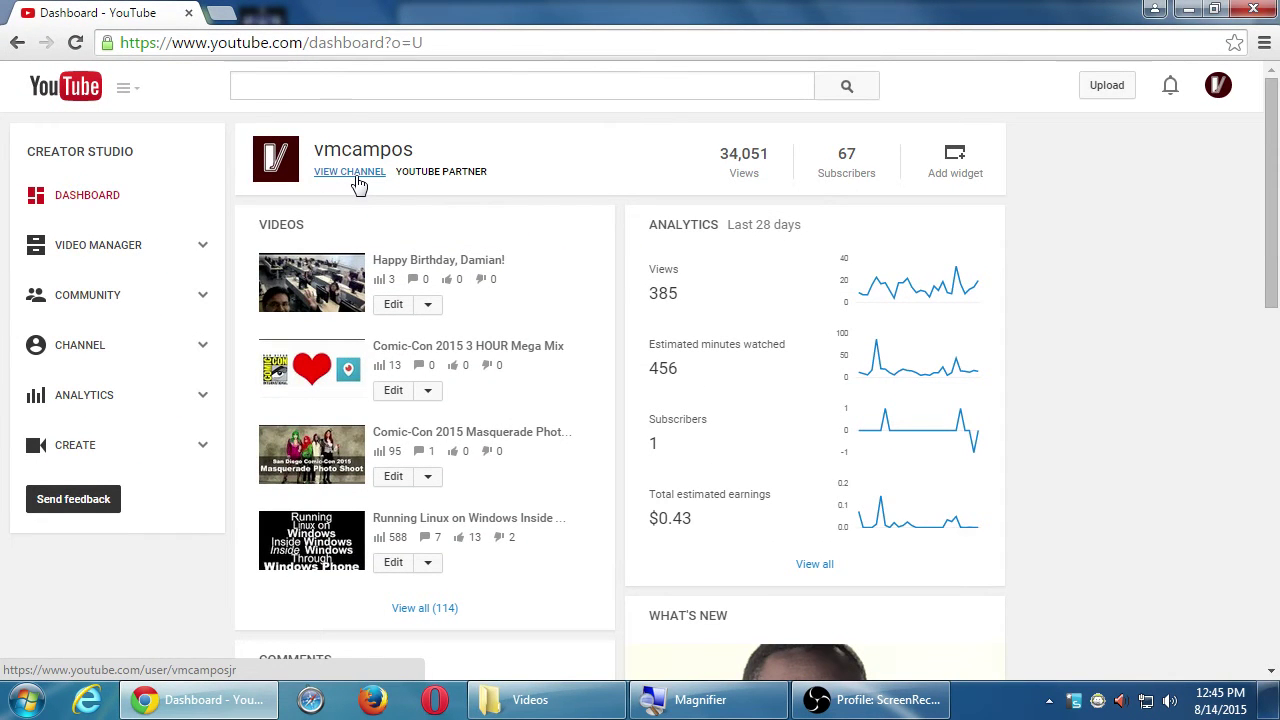
Step: Open the personal channel's home page and scroll through its playlists and popular uploads
{"action": "left_click", "coordinate": [358, 181]}
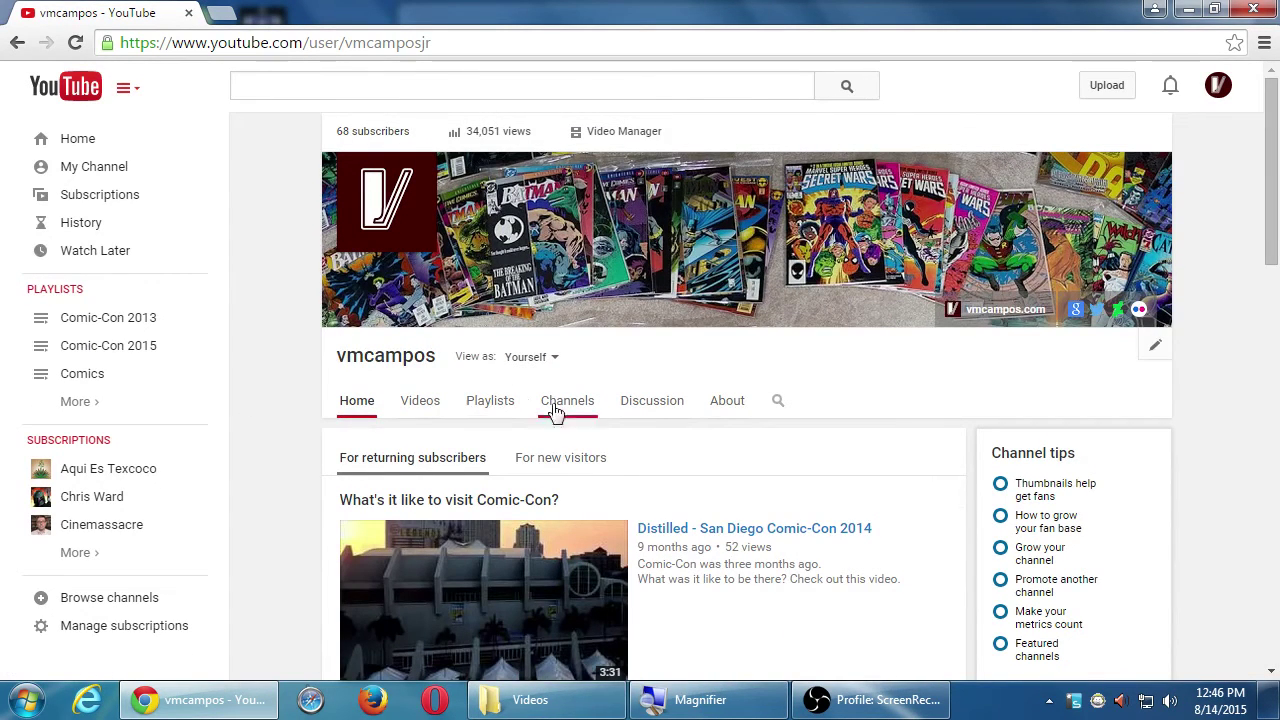
{"action": "scroll", "coordinate": [555, 412], "scroll_direction": "down", "scroll_amount": 9}
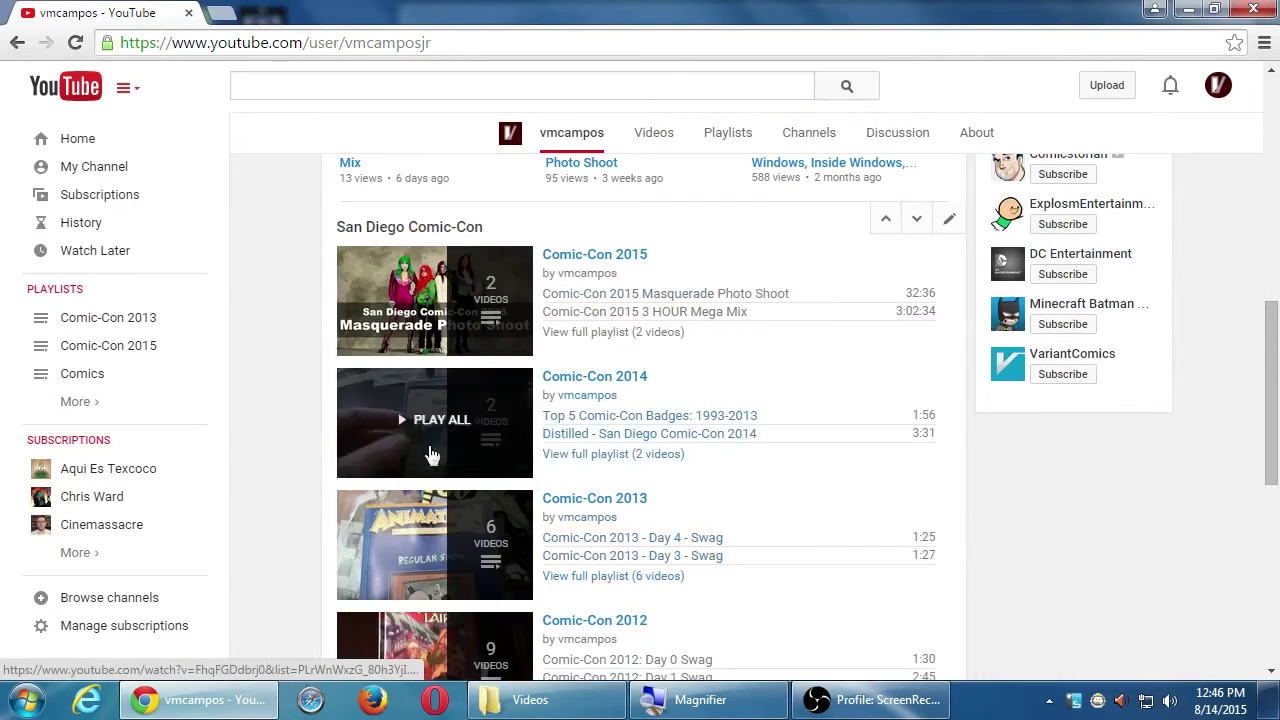
{"action": "scroll", "coordinate": [430, 455], "scroll_direction": "down", "scroll_amount": 6}
{"action": "scroll", "coordinate": [677, 511], "scroll_direction": "up", "scroll_amount": 3}
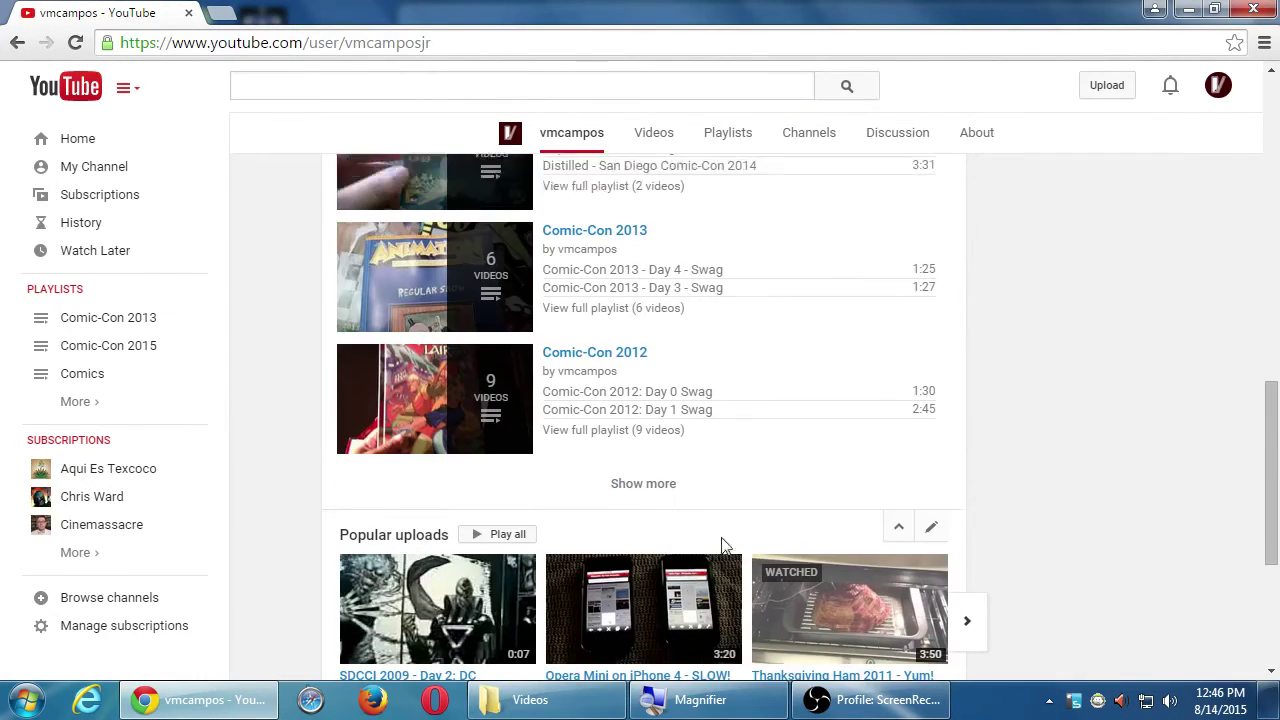
{"action": "scroll", "coordinate": [722, 545], "scroll_direction": "down", "scroll_amount": 2}
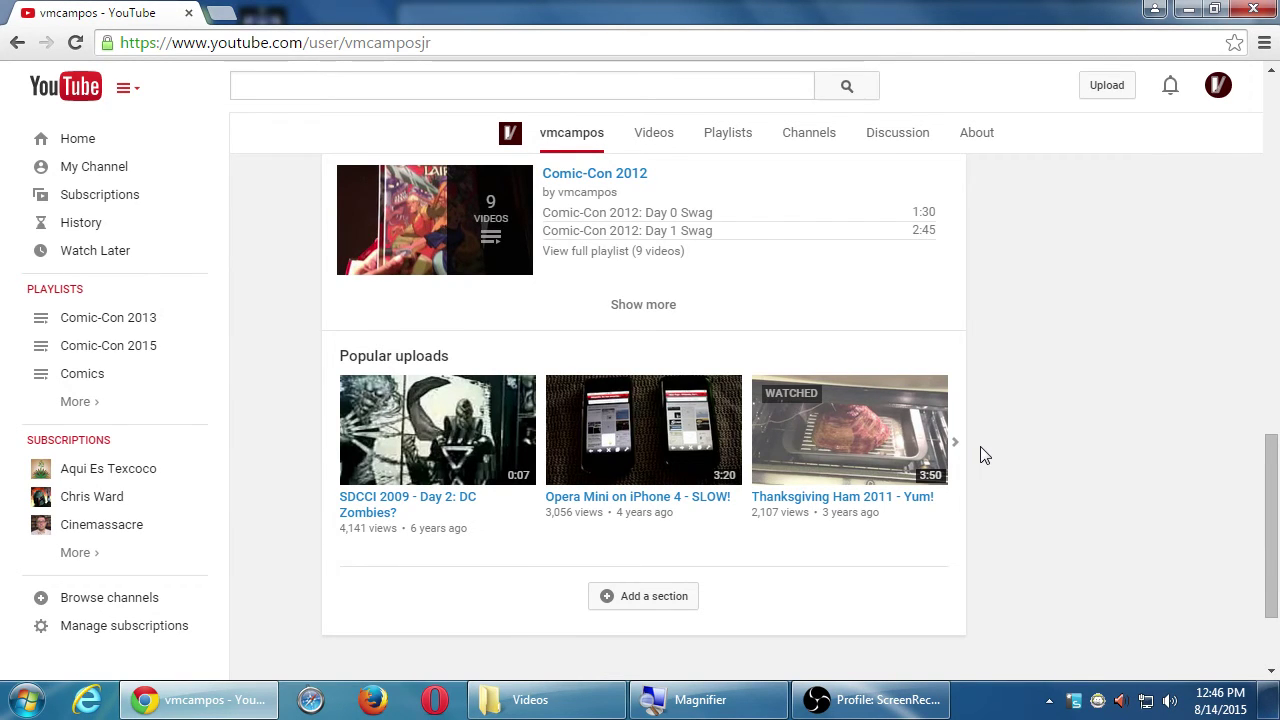
{"action": "scroll", "coordinate": [980, 455], "scroll_direction": "up", "scroll_amount": 15}
{"action": "mouse_move", "coordinate": [1054, 490]}
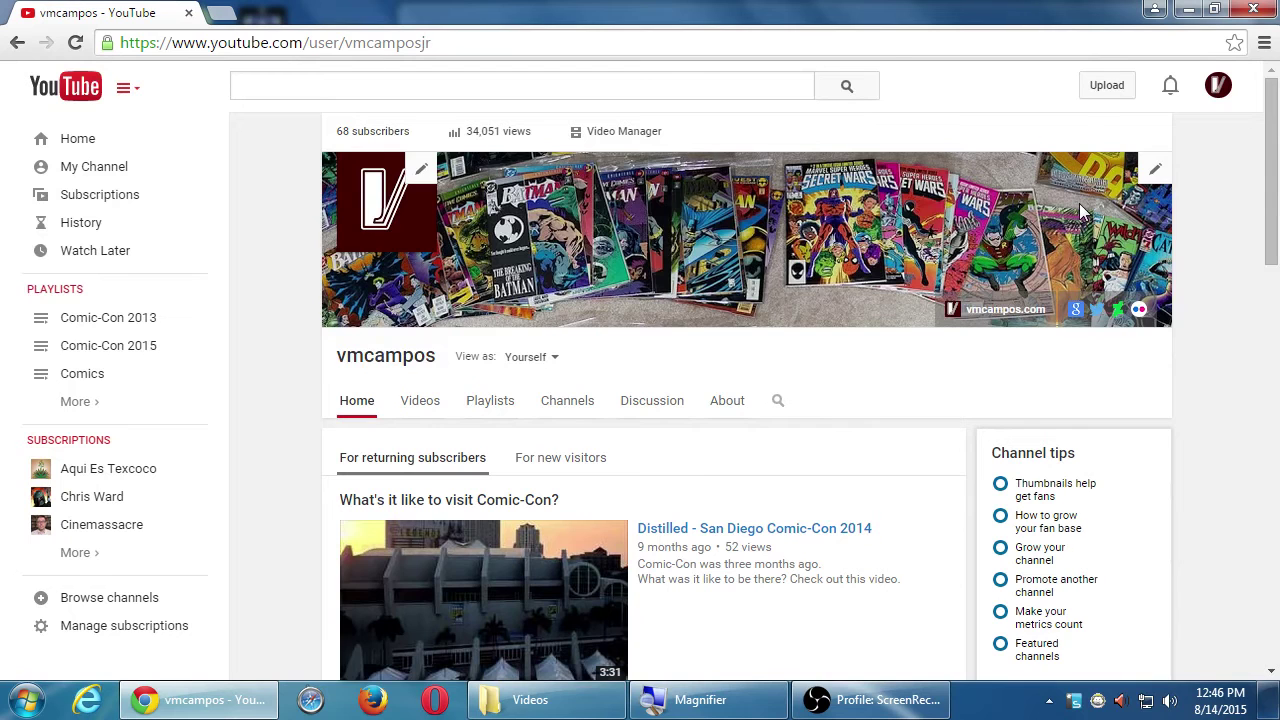
Step: Switch to Victor's Bakery, open its channel page via Creator Studio, and start editing its icon
{"action": "left_click", "coordinate": [1217, 88]}
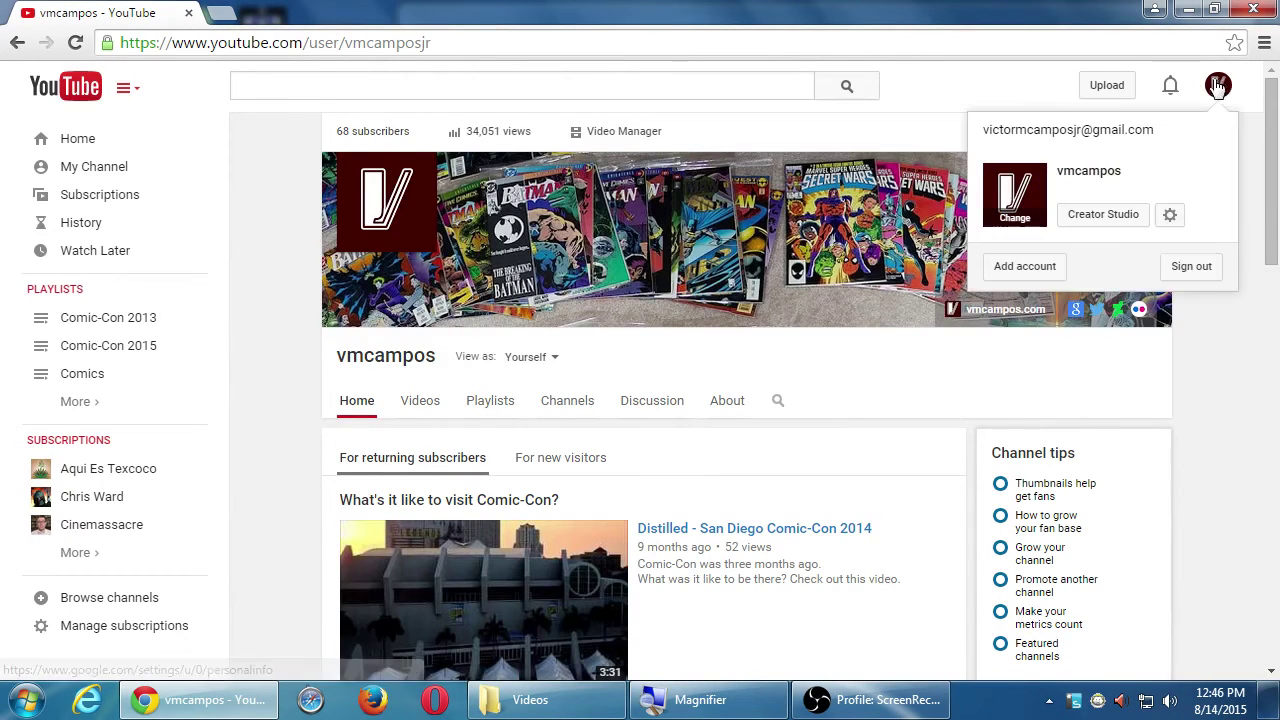
{"action": "left_click", "coordinate": [1143, 266]}
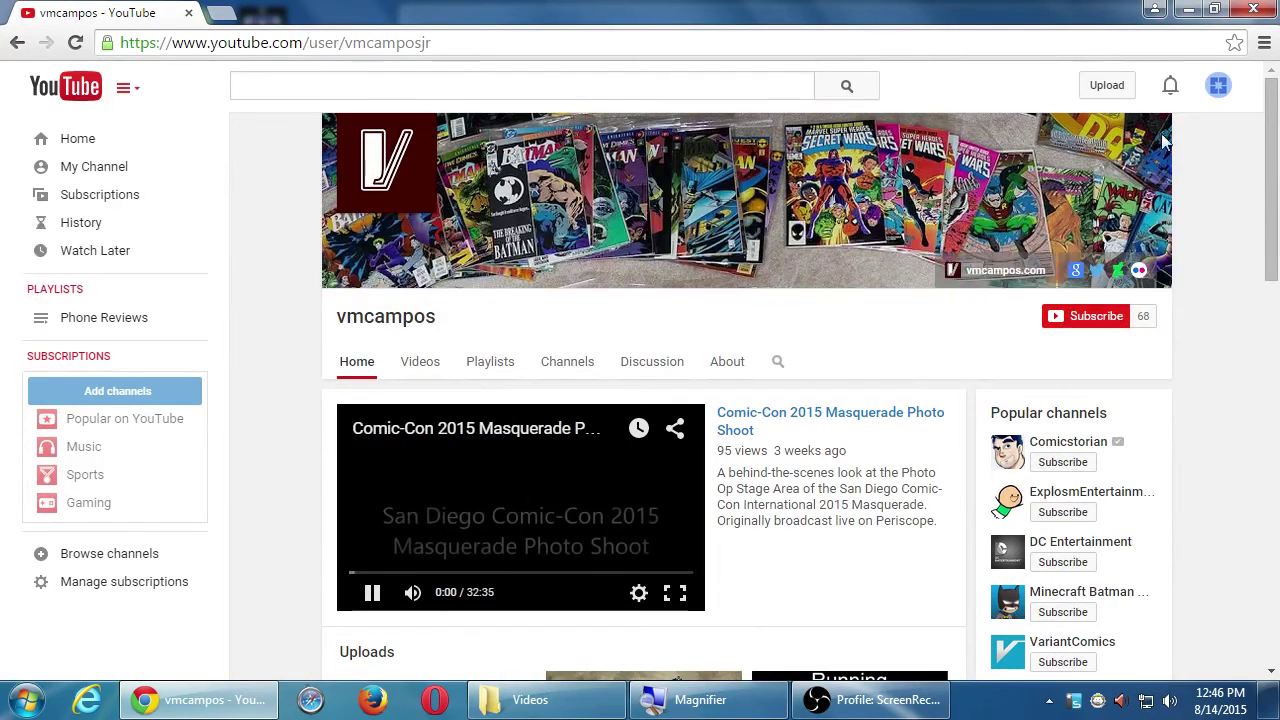
{"action": "left_click", "coordinate": [1217, 86]}
{"action": "left_click", "coordinate": [1133, 216]}
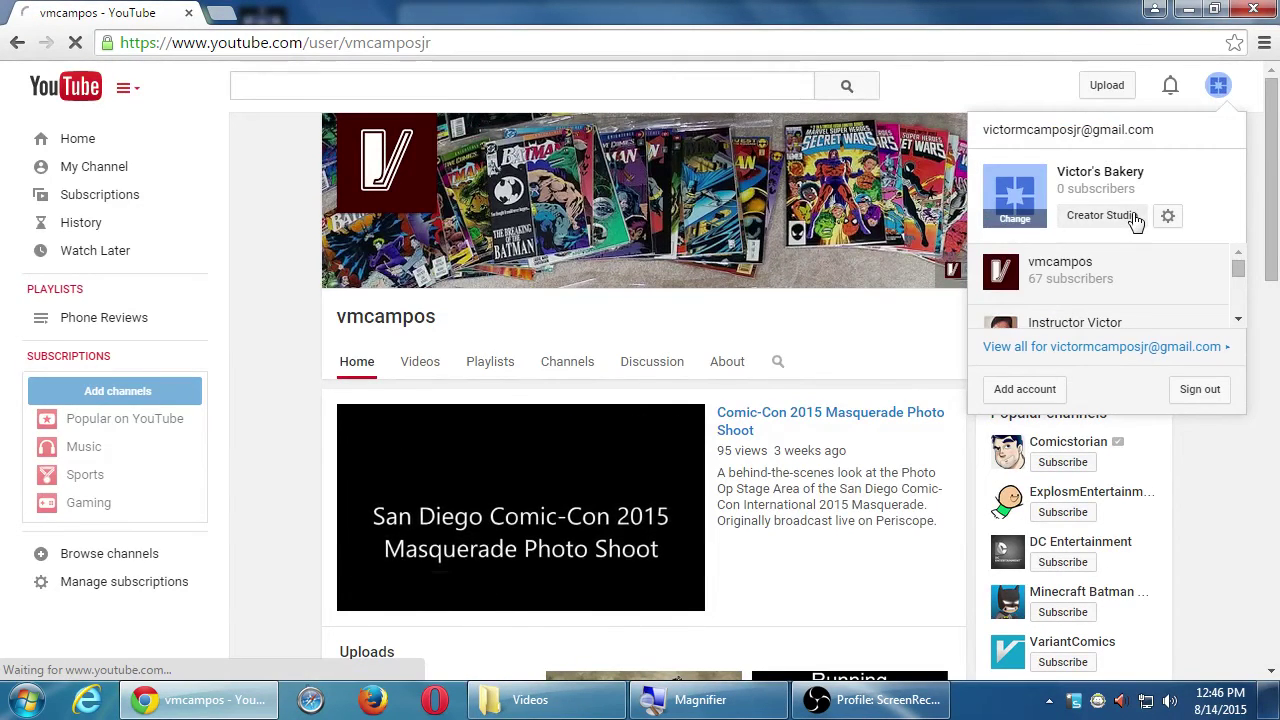
{"action": "left_click", "coordinate": [368, 178]}
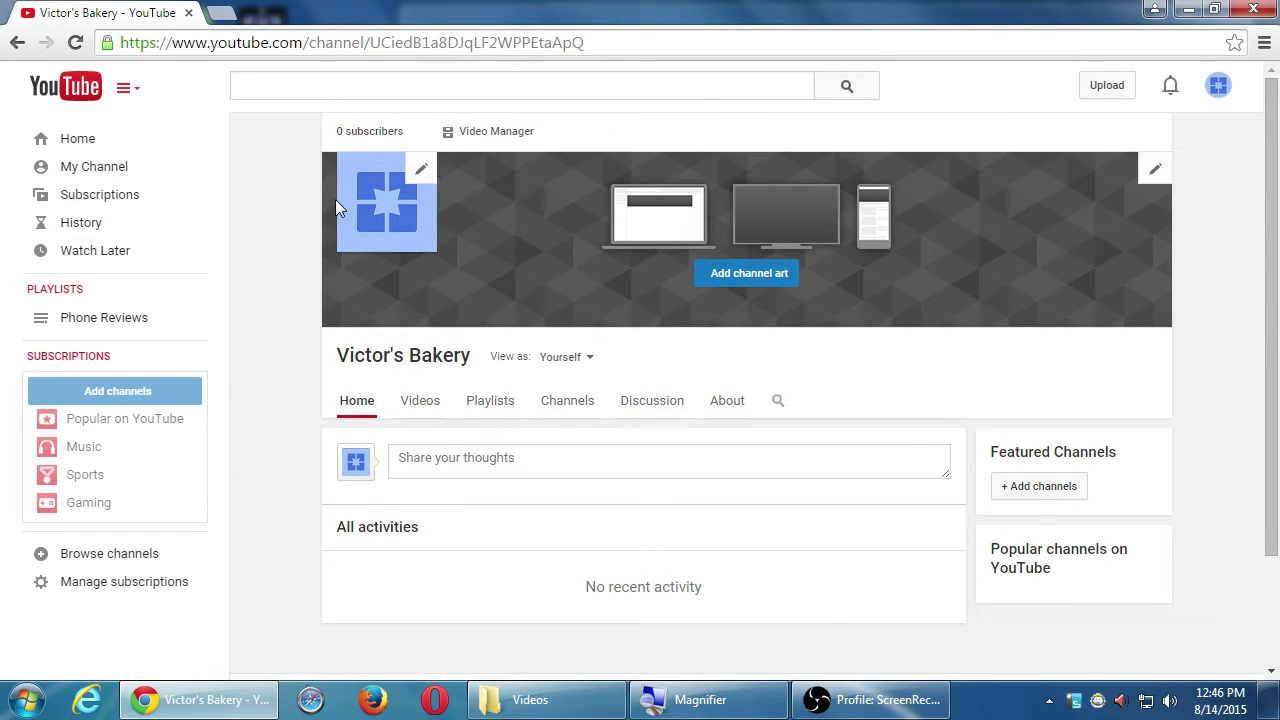
{"action": "left_click", "coordinate": [420, 172]}
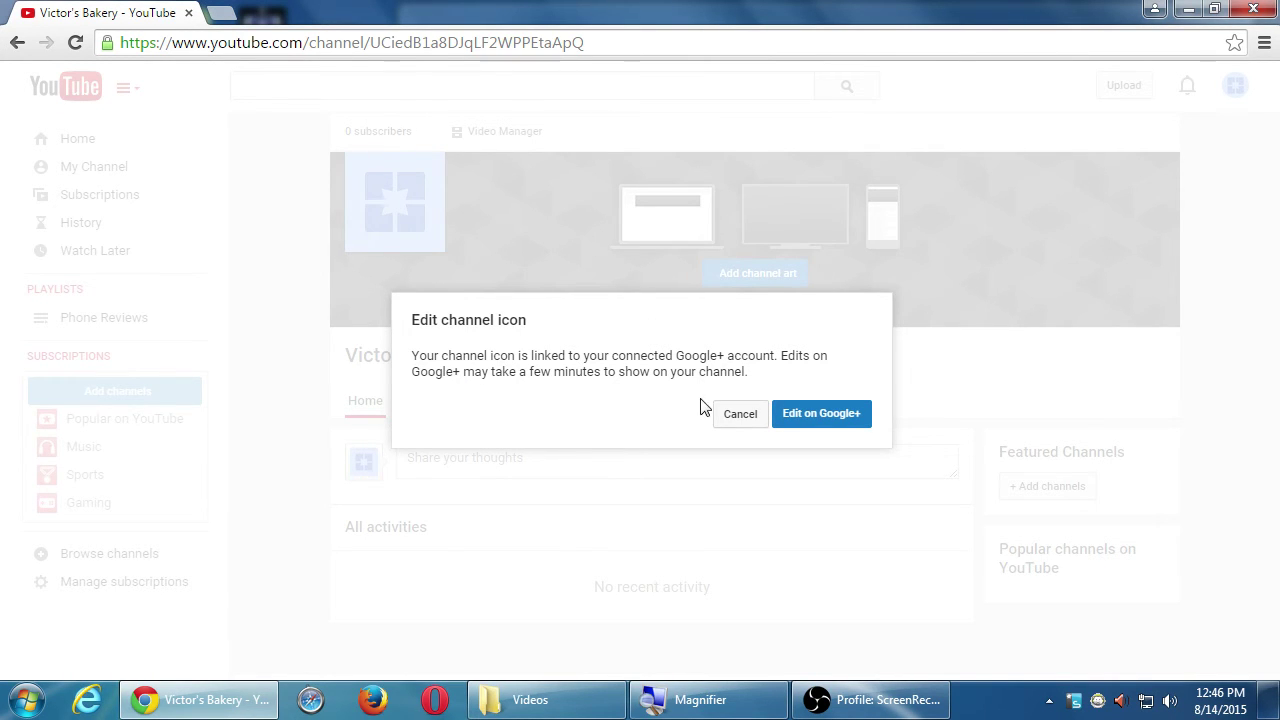
Step: Cancel the Edit channel icon notice and start adding channel art to the banner
{"action": "left_click", "coordinate": [730, 418]}
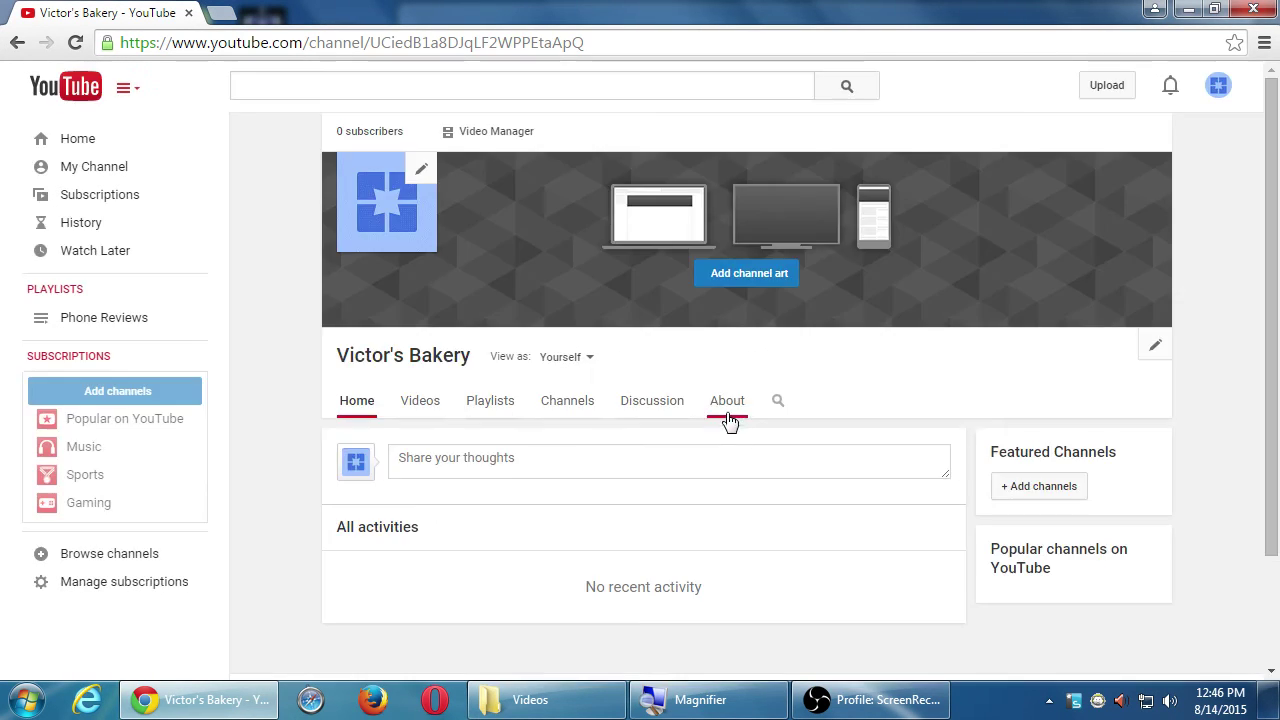
{"action": "left_click", "coordinate": [736, 278]}
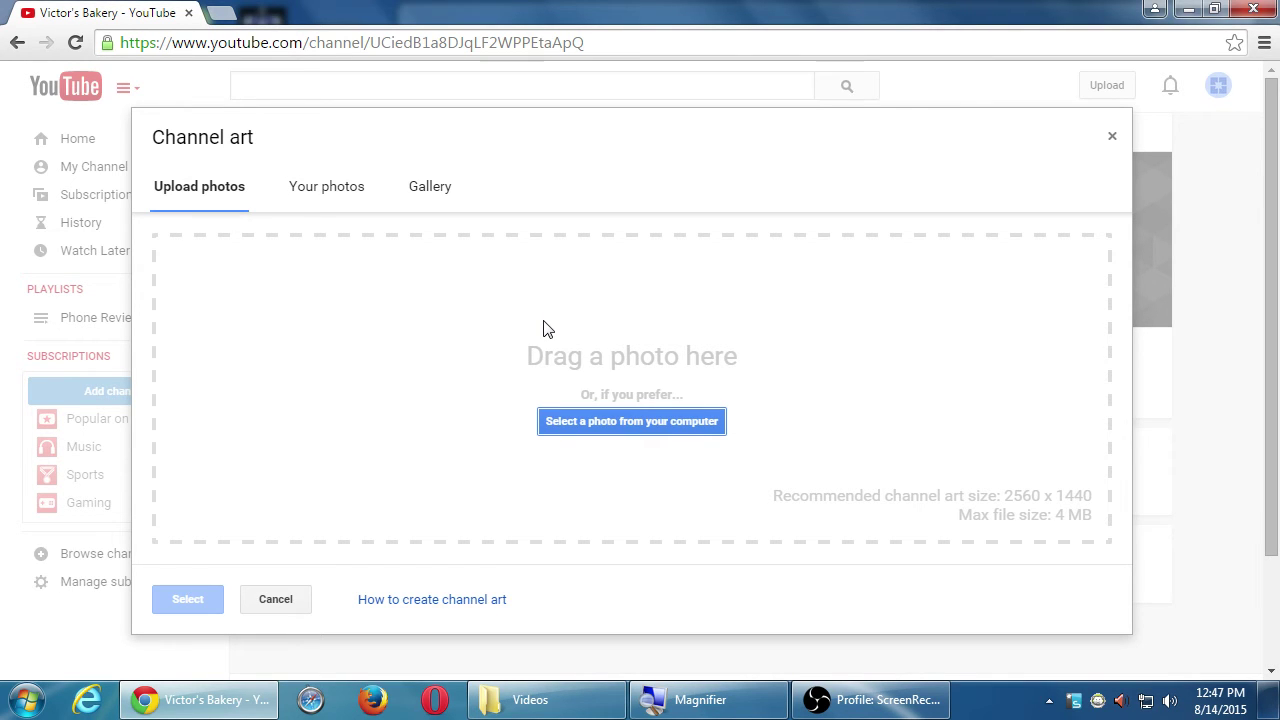
Step: Browse the stock gallery and choose the child-with-sign photo as banner art
{"action": "left_click", "coordinate": [351, 183]}
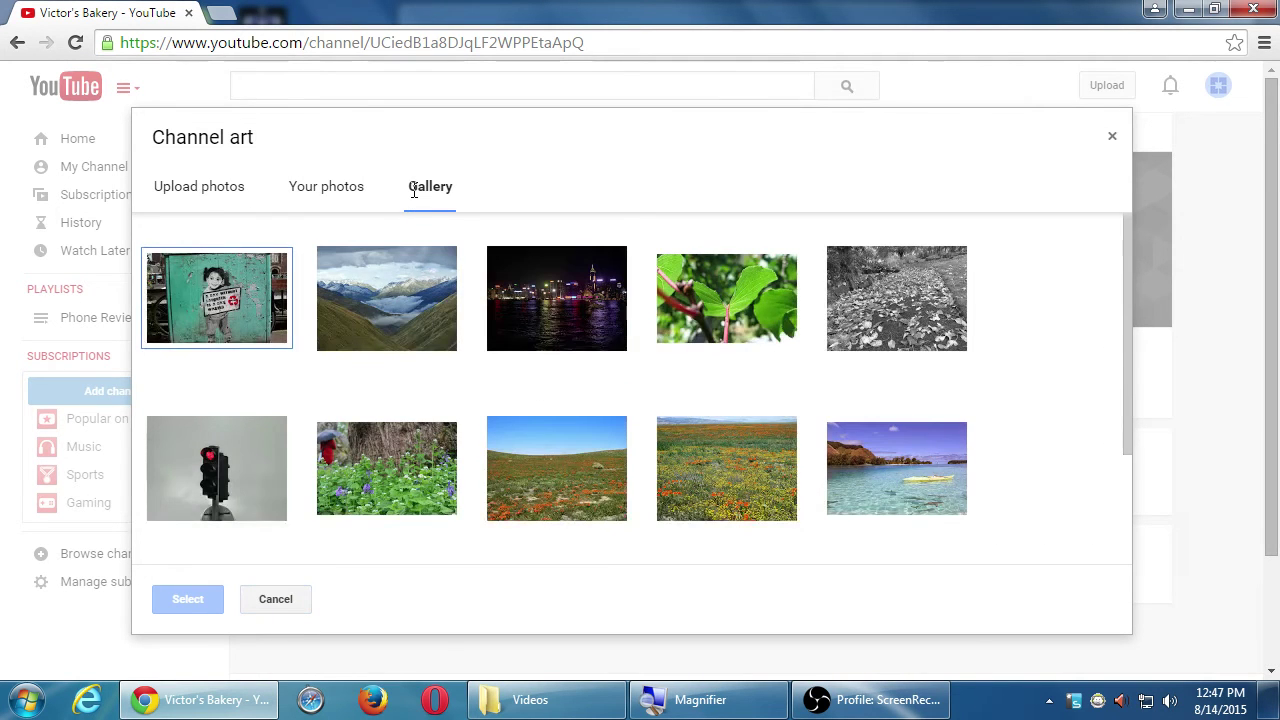
{"action": "left_click", "coordinate": [209, 195]}
{"action": "left_click", "coordinate": [429, 193]}
{"action": "left_click", "coordinate": [212, 305]}
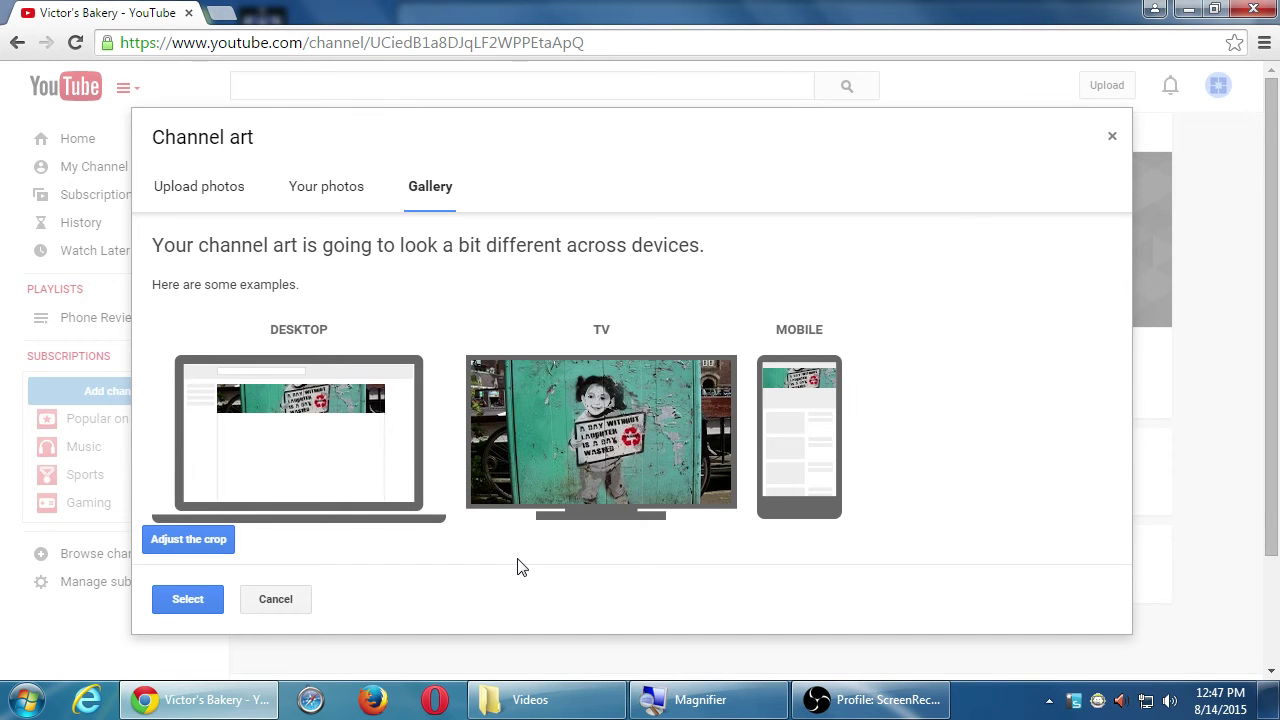
Step: Reselect the child-with-sign photo, shift its crop lower, preview devices and apply it
{"action": "left_click", "coordinate": [419, 208]}
{"action": "left_click", "coordinate": [251, 283]}
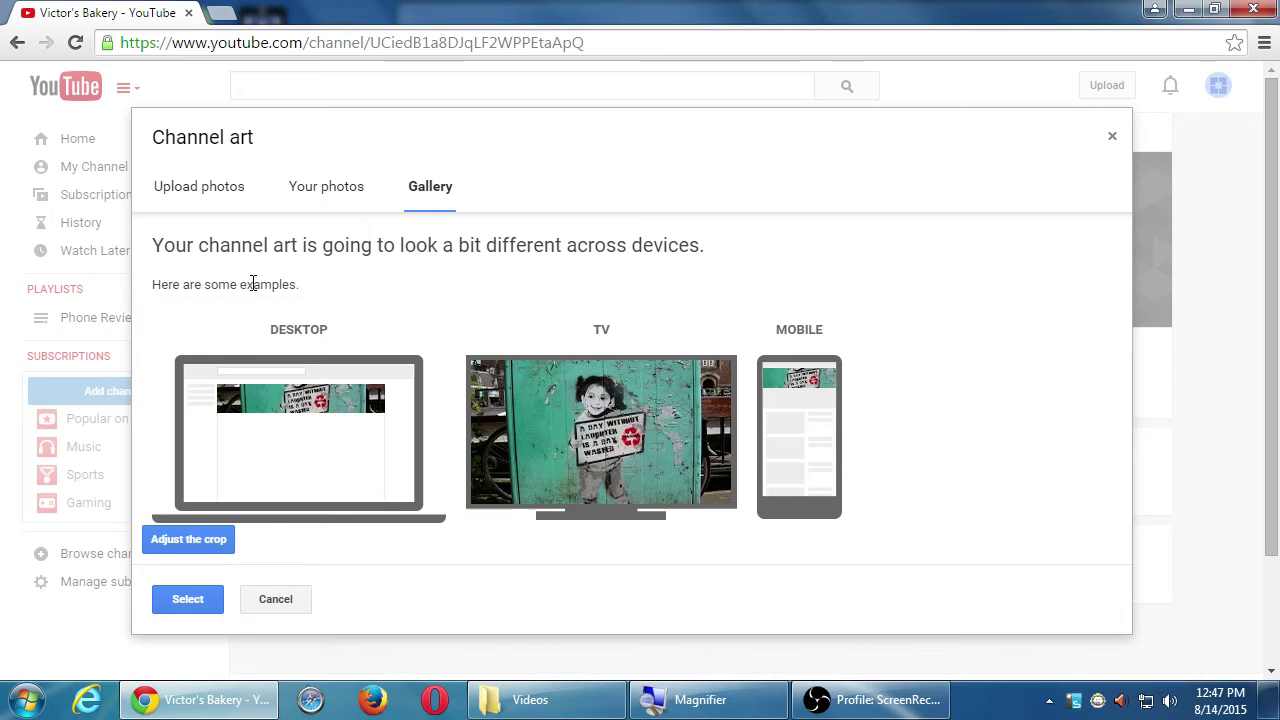
{"action": "left_click", "coordinate": [228, 540]}
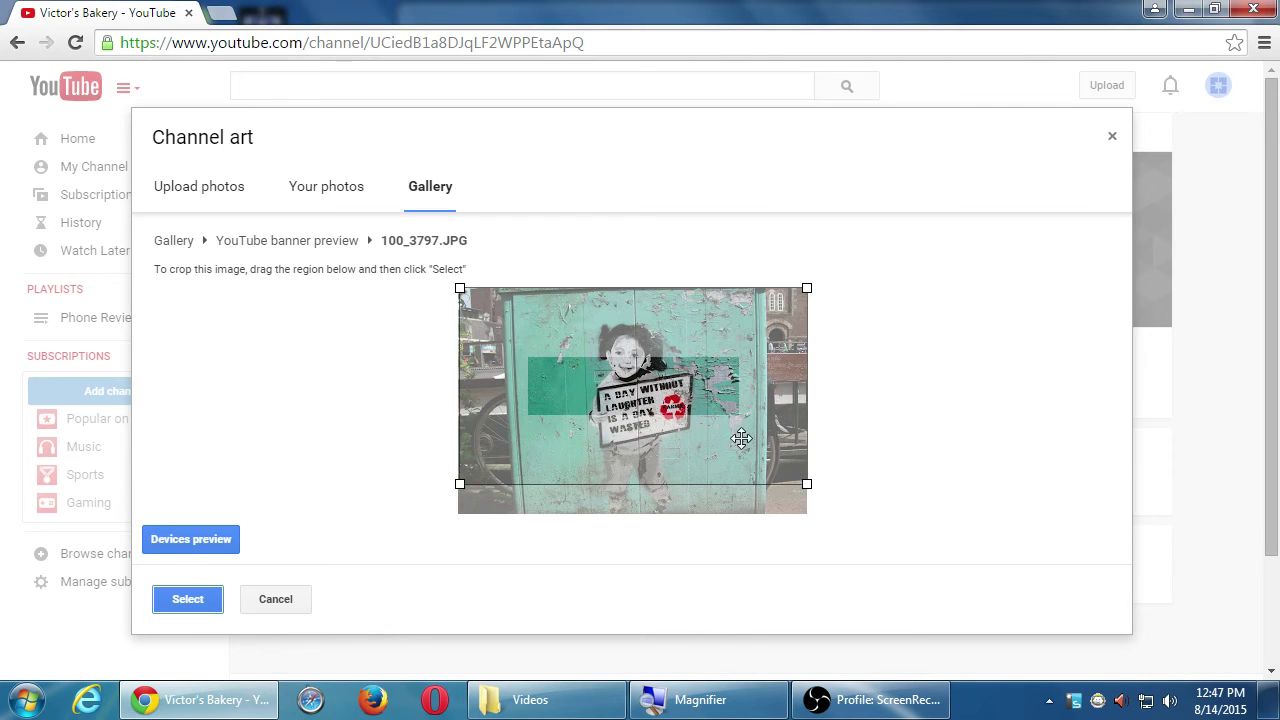
{"action": "left_click_drag", "start_coordinate": [694, 458], "coordinate": [646, 344]}
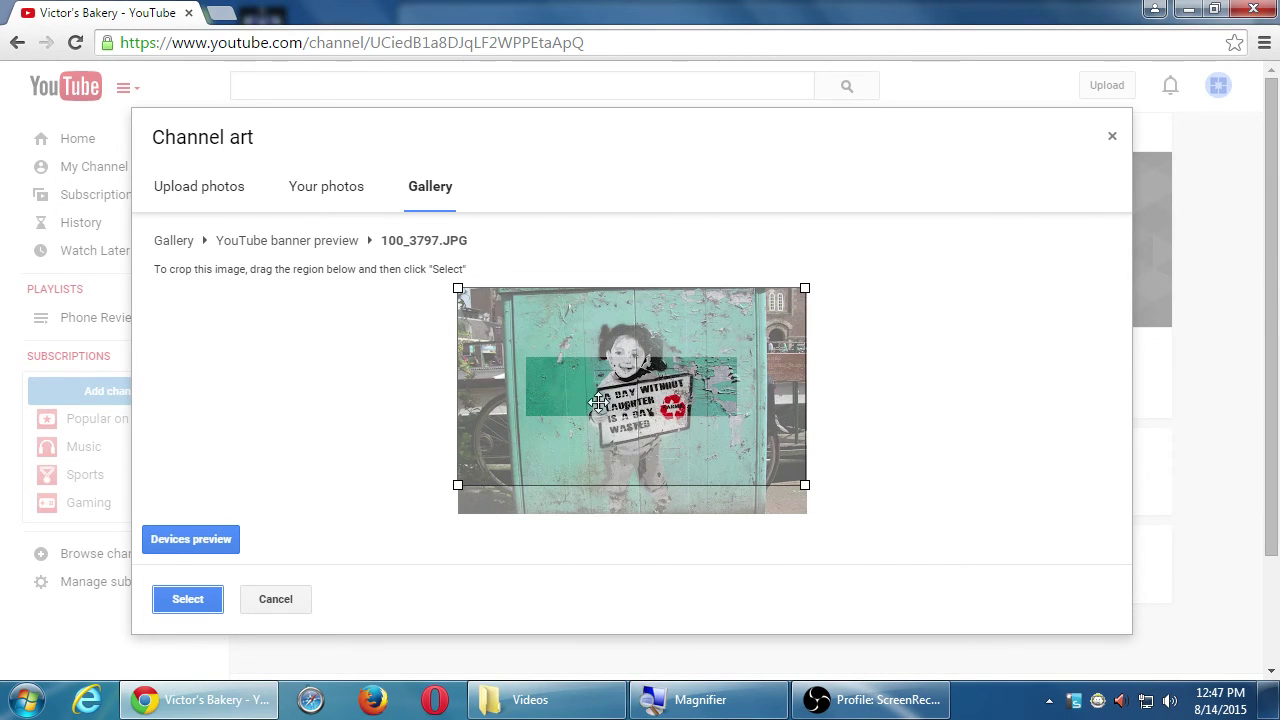
{"action": "left_click", "coordinate": [215, 542]}
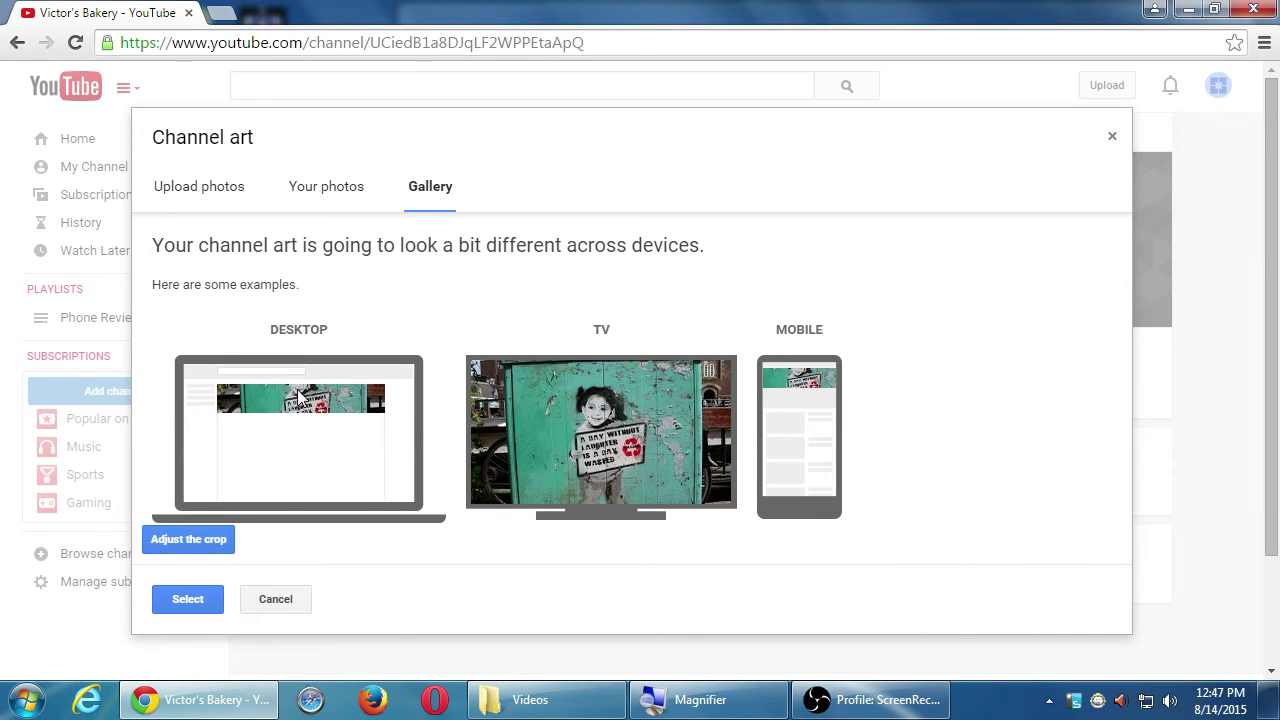
{"action": "left_click", "coordinate": [179, 603]}
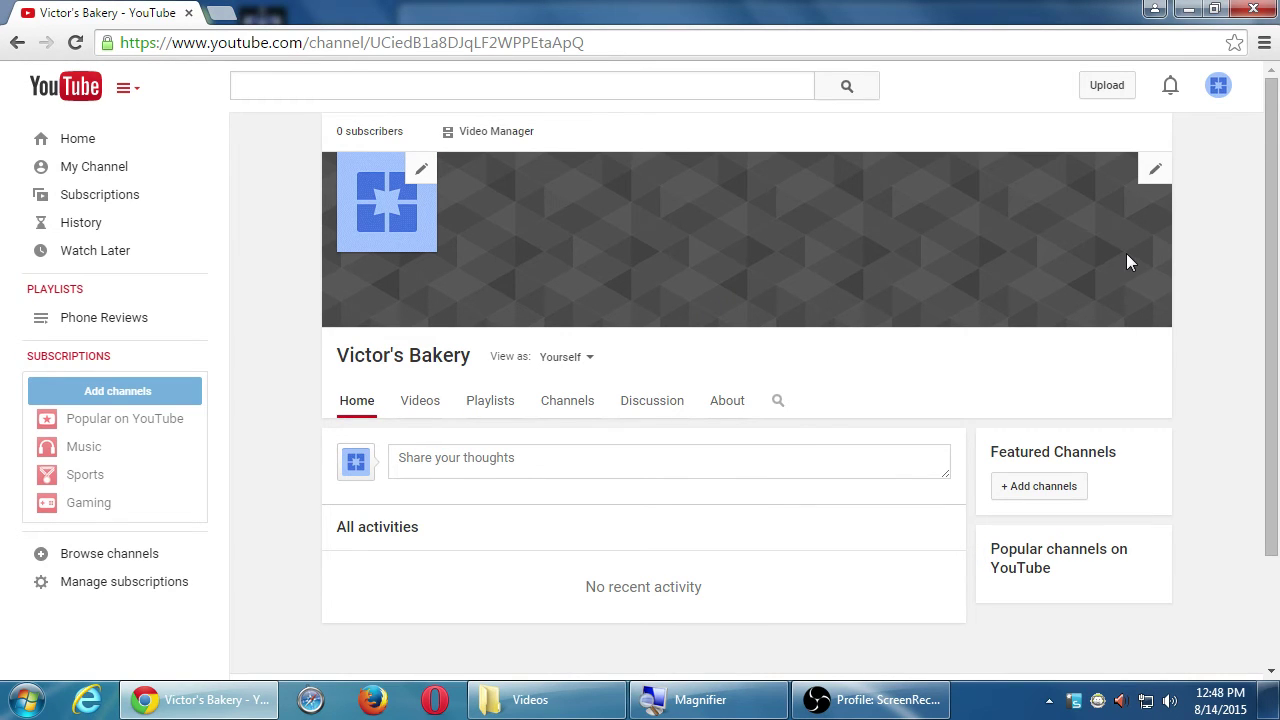
{"action": "mouse_move", "coordinate": [1162, 234]}
{"action": "mouse_move", "coordinate": [569, 366]}
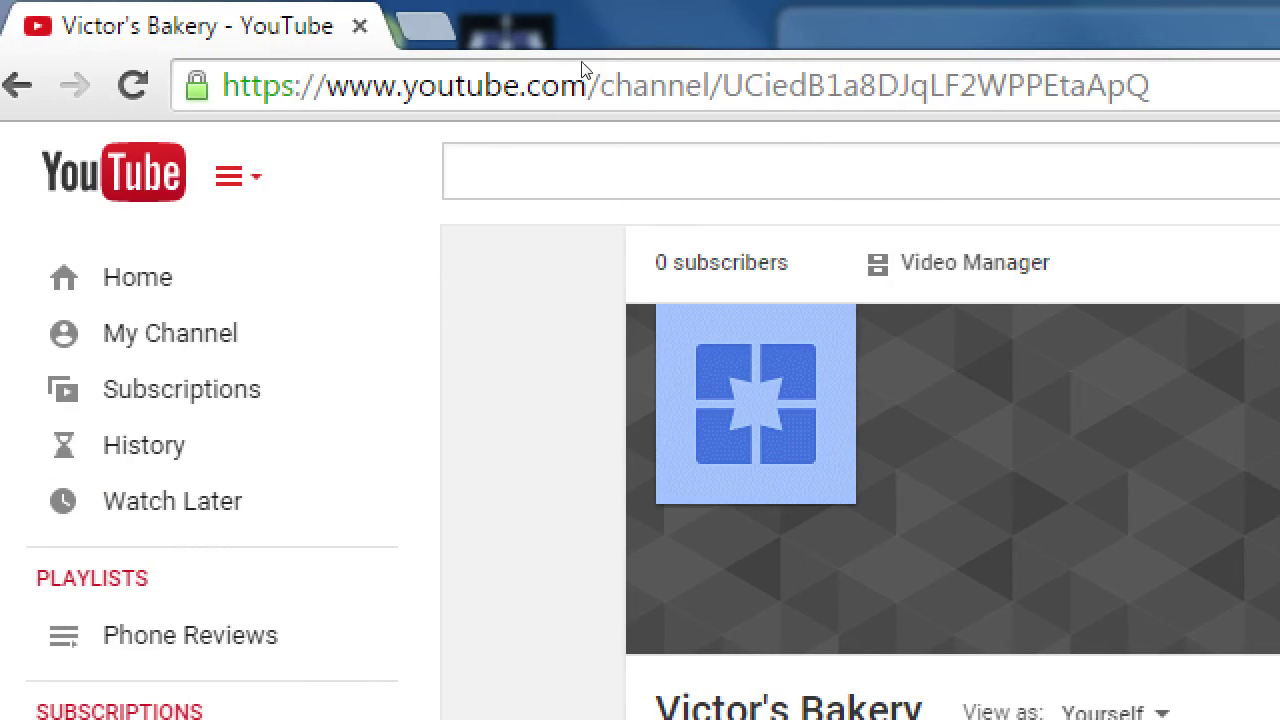
{"action": "key", "text": "ctrl+l"}
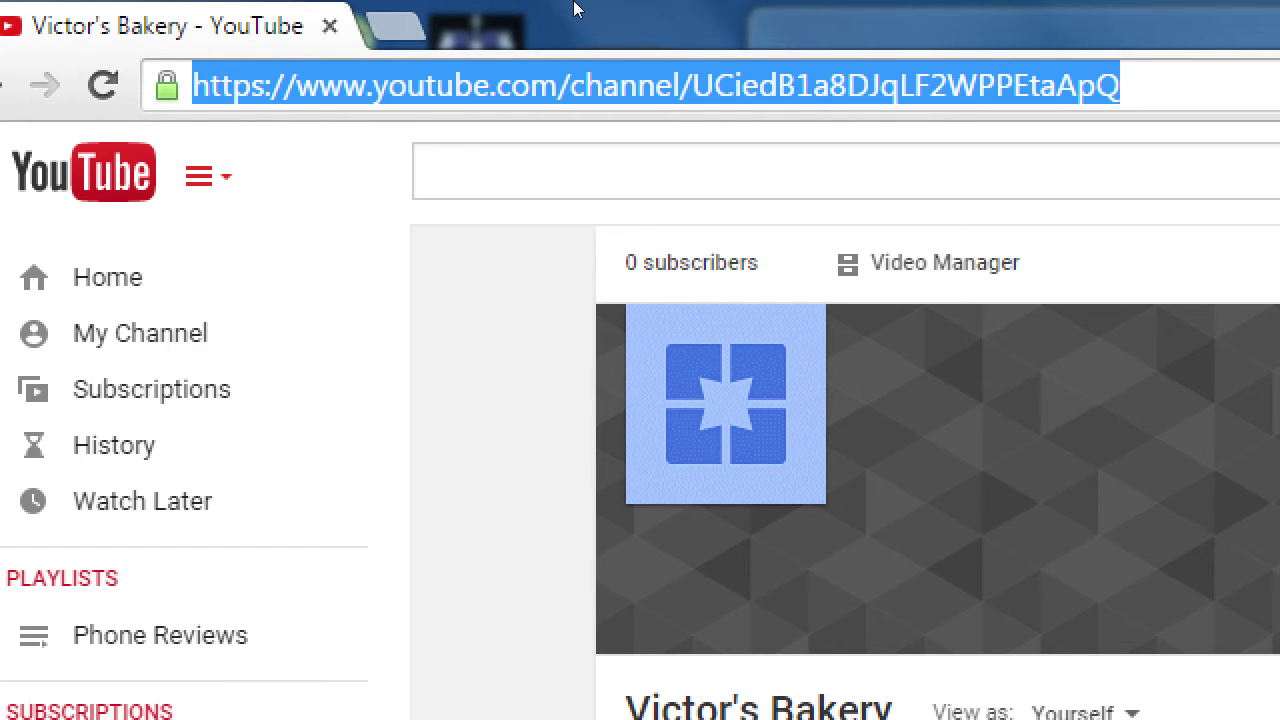
{"action": "key", "text": "End"}
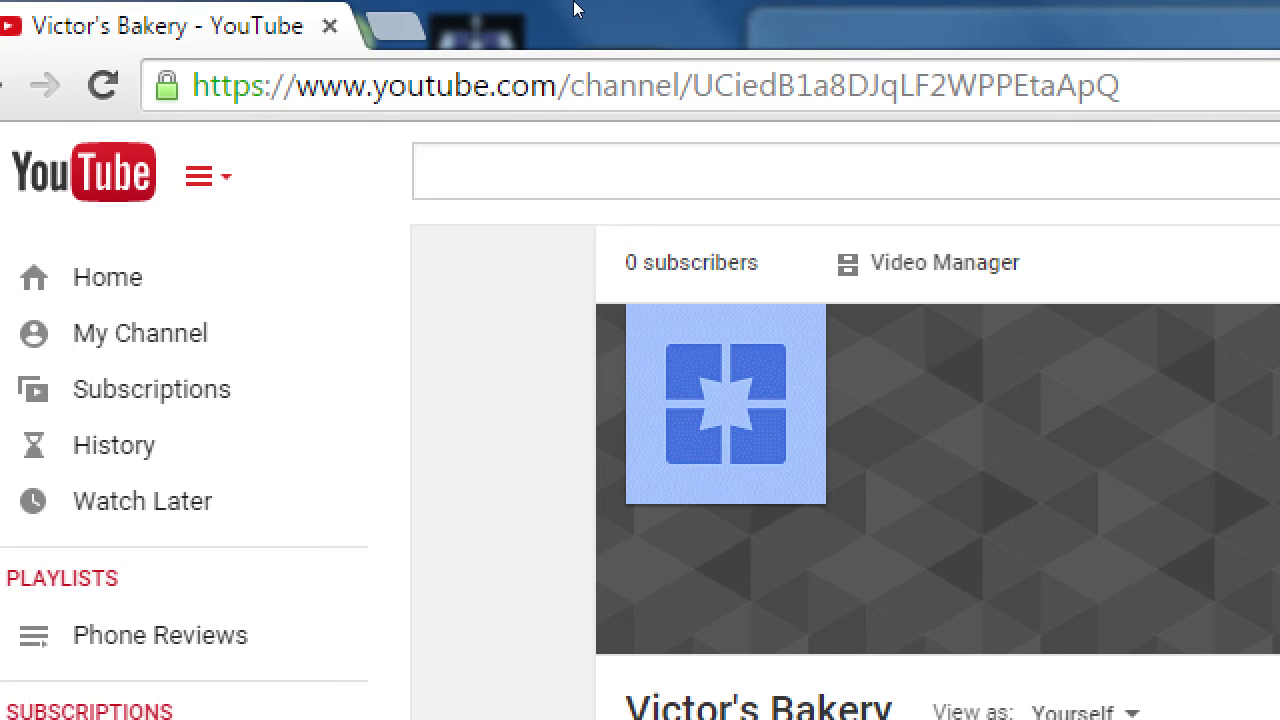
{"action": "key", "text": "ctrl+shift+Left"}
{"action": "key", "text": "ctrl+shift+Left"}
{"action": "type", "text": "vmcamposjr"}
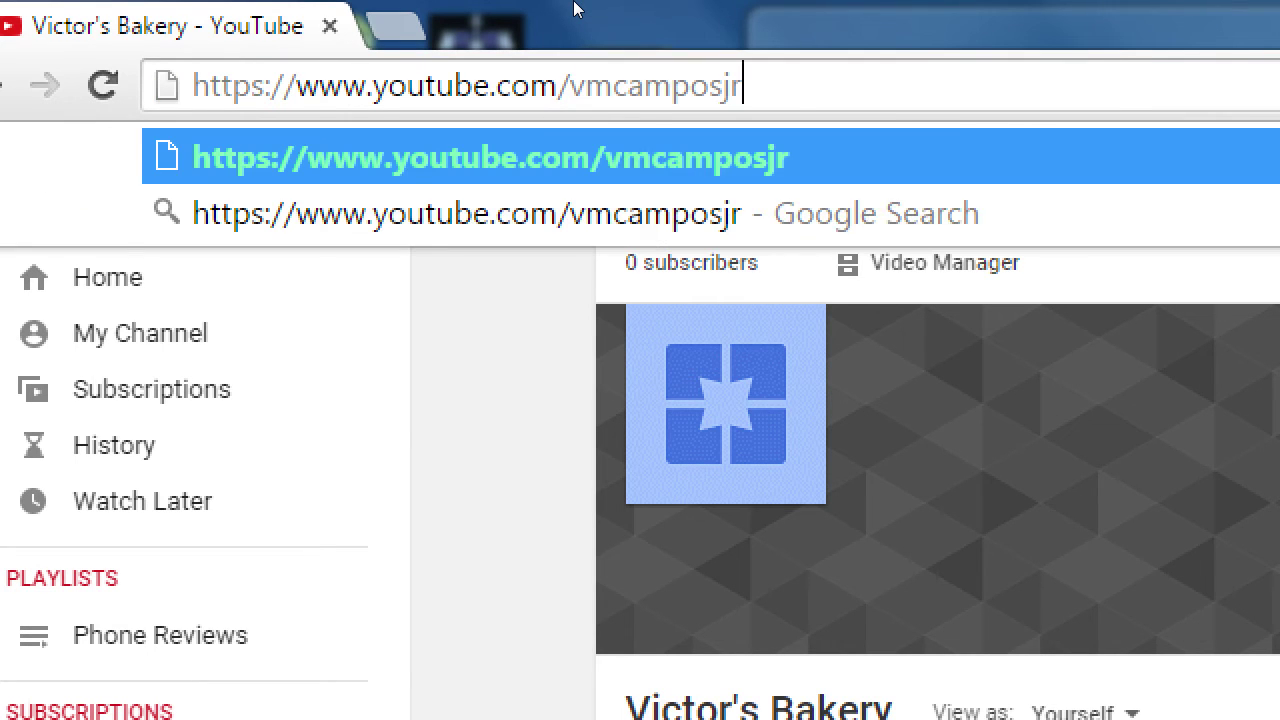
{"action": "key", "text": "Return"}
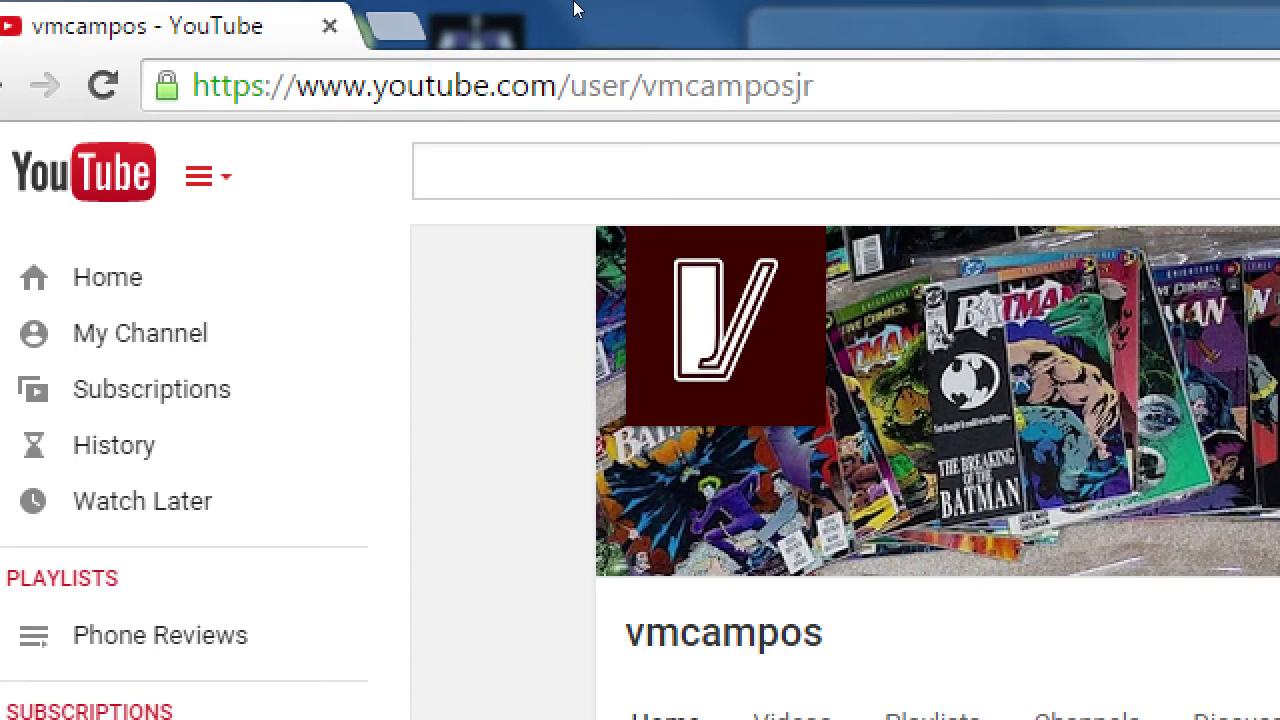
{"action": "key", "text": "alt+Left"}
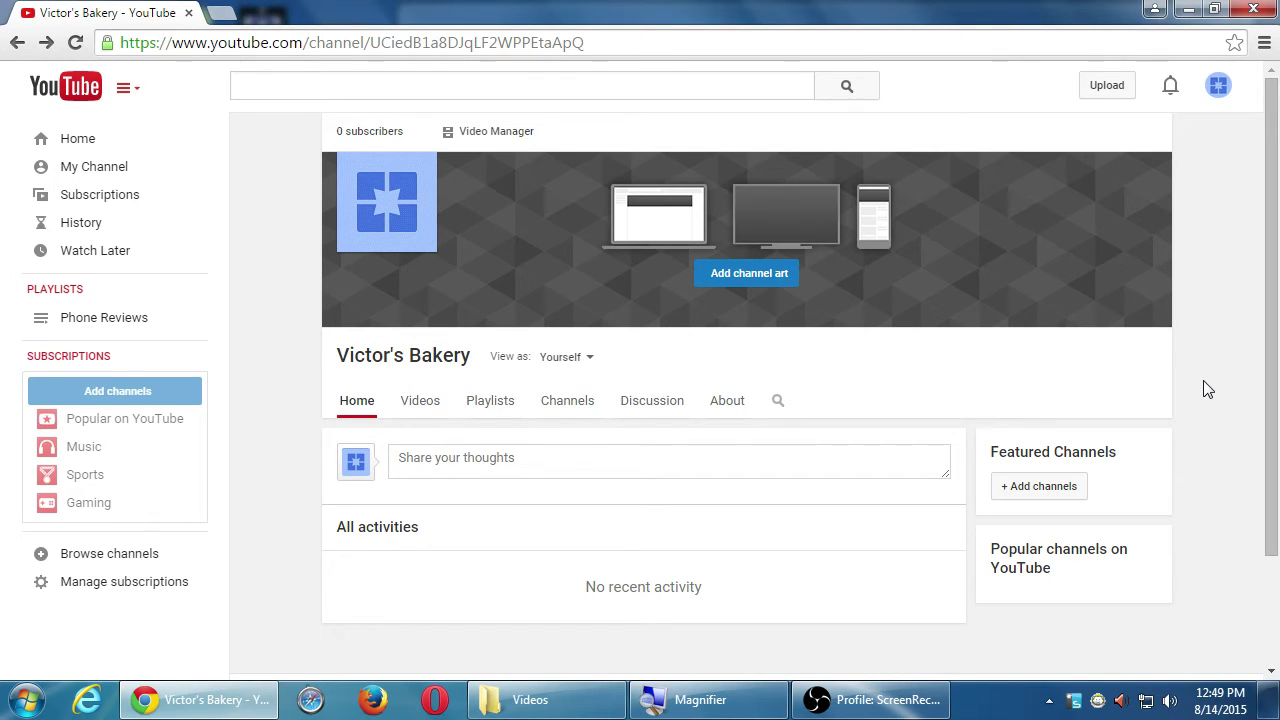
Step: Open Edit channel navigation from the pencil menu on the channel header
{"action": "mouse_move", "coordinate": [1128, 391]}
{"action": "left_click", "coordinate": [1155, 346]}
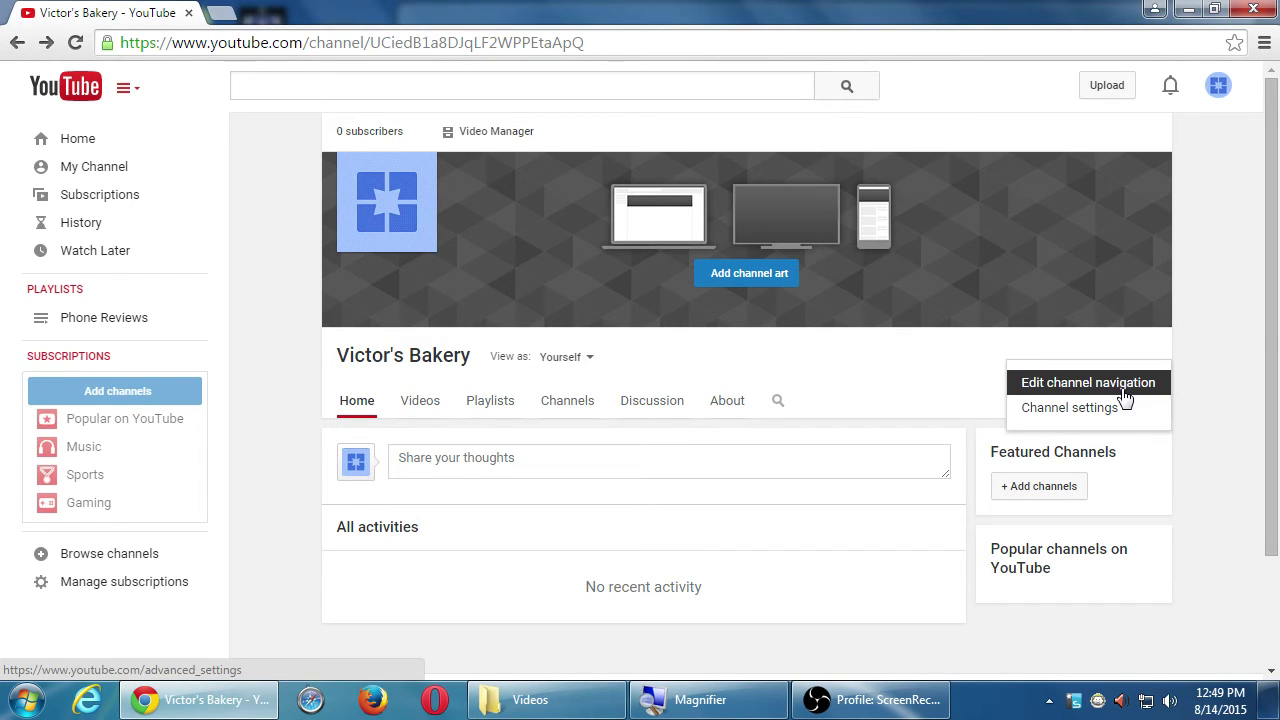
{"action": "left_click", "coordinate": [1058, 390]}
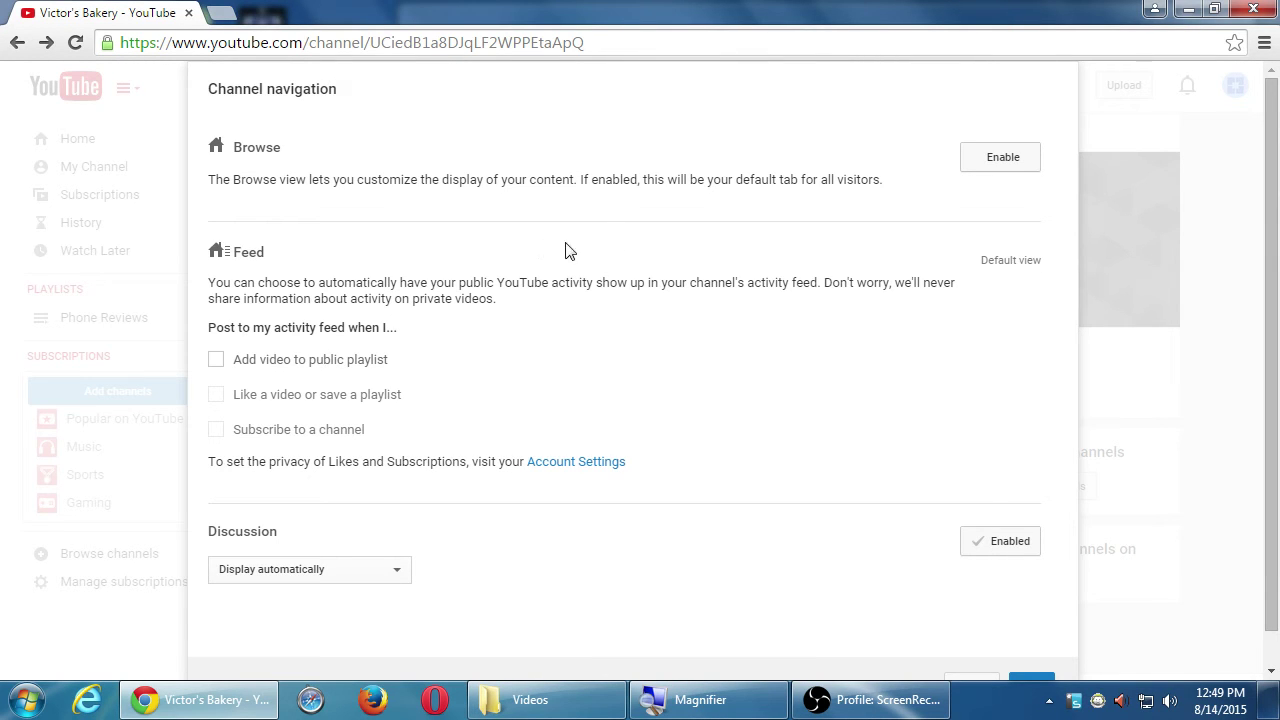
Step: Scroll through the Channel navigation dialog and clear a stray text selection
{"action": "scroll", "coordinate": [610, 360], "scroll_direction": "down", "scroll_amount": 1}
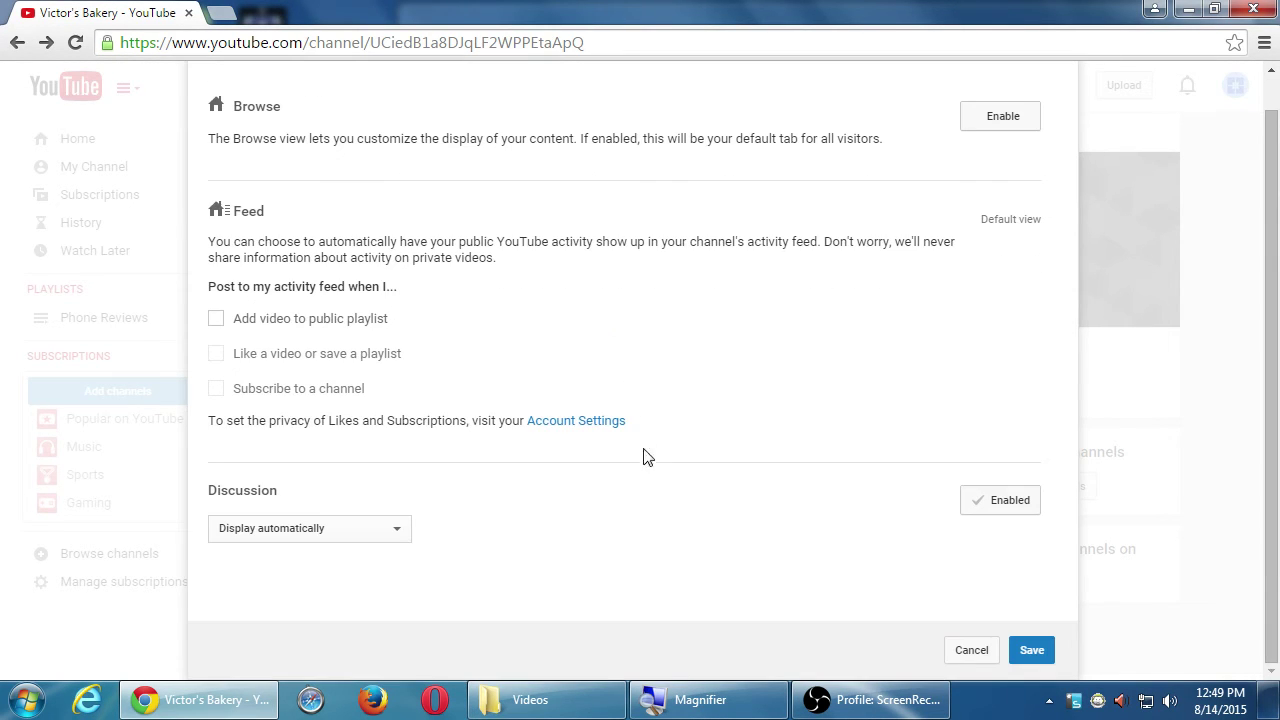
{"action": "scroll", "coordinate": [638, 470], "scroll_direction": "up", "scroll_amount": 1}
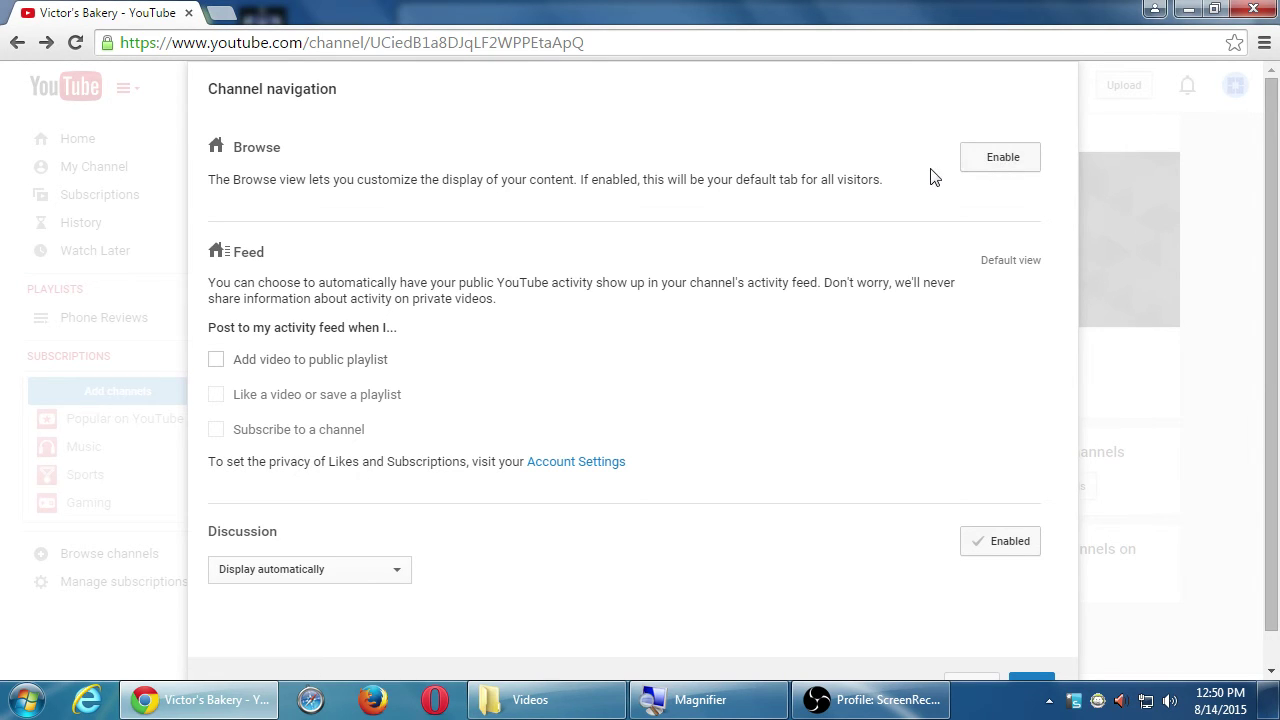
{"action": "double_click", "coordinate": [260, 150]}
{"action": "left_click", "coordinate": [300, 151]}
{"action": "left_click", "coordinate": [422, 353]}
Step: Set the Discussion comments option to 'Don't display until approved'
{"action": "left_click", "coordinate": [326, 569]}
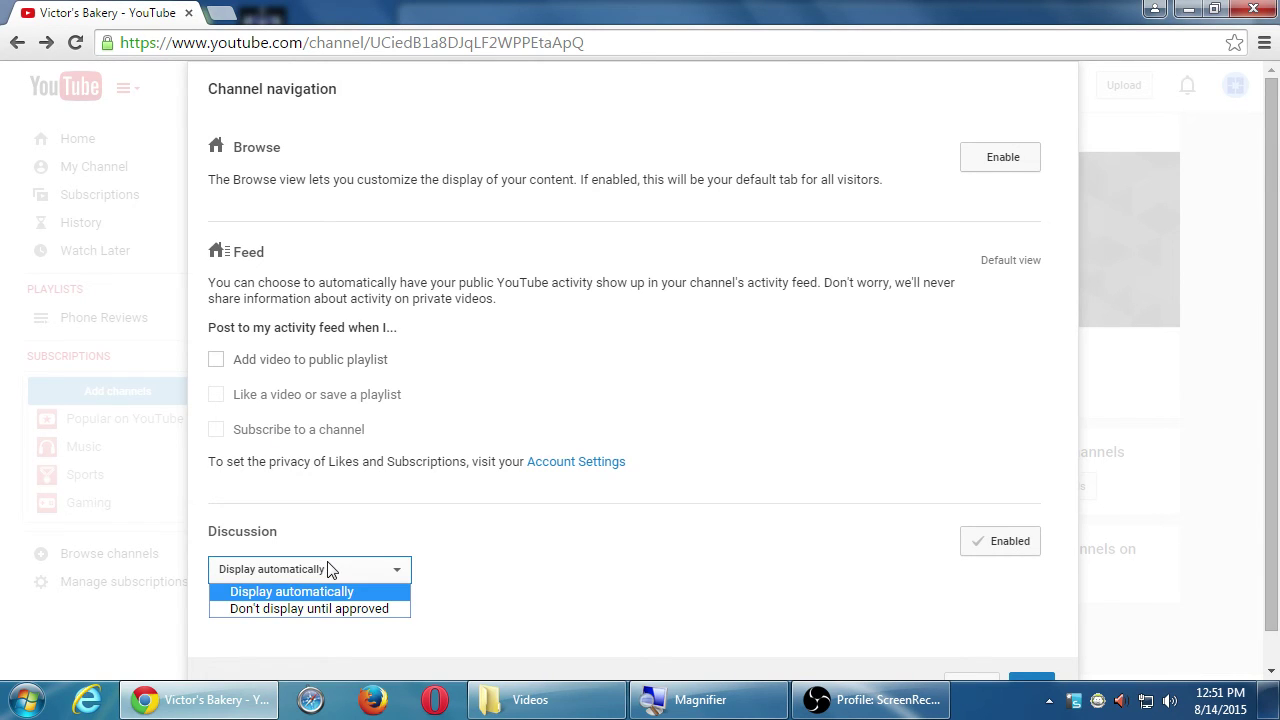
{"action": "left_click", "coordinate": [414, 544]}
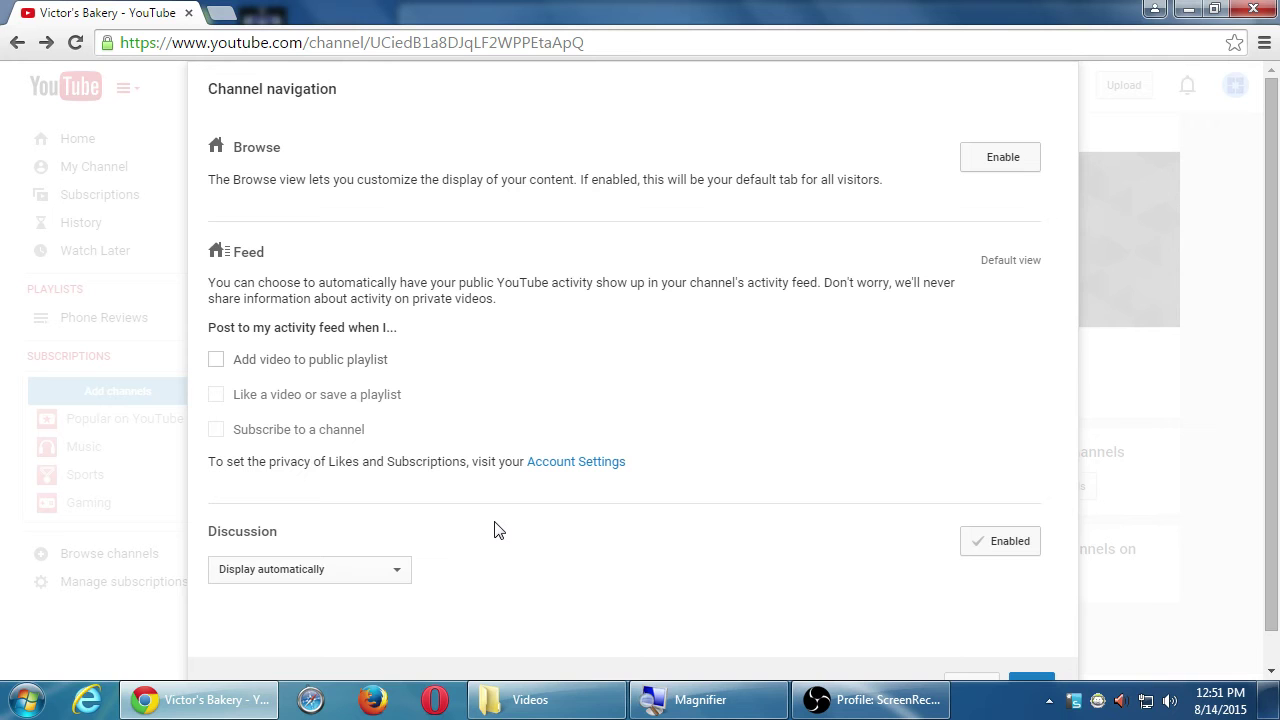
{"action": "left_click", "coordinate": [366, 571]}
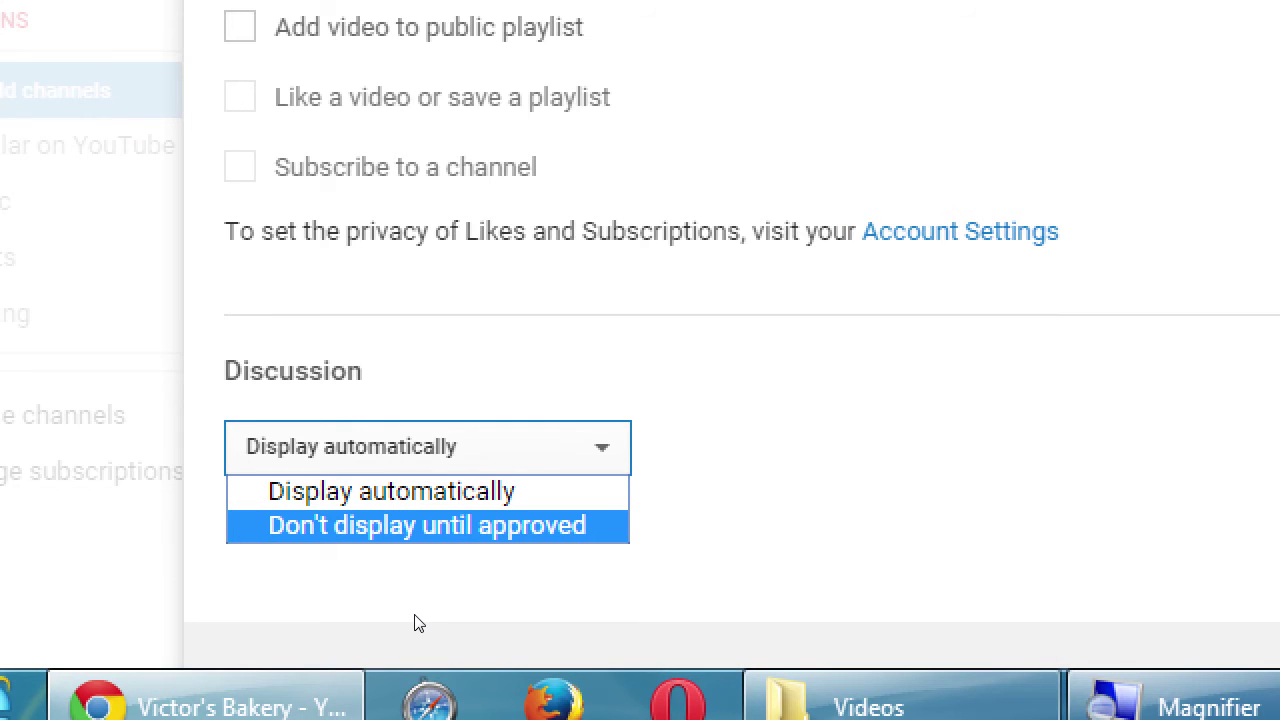
{"action": "key", "text": "Up"}
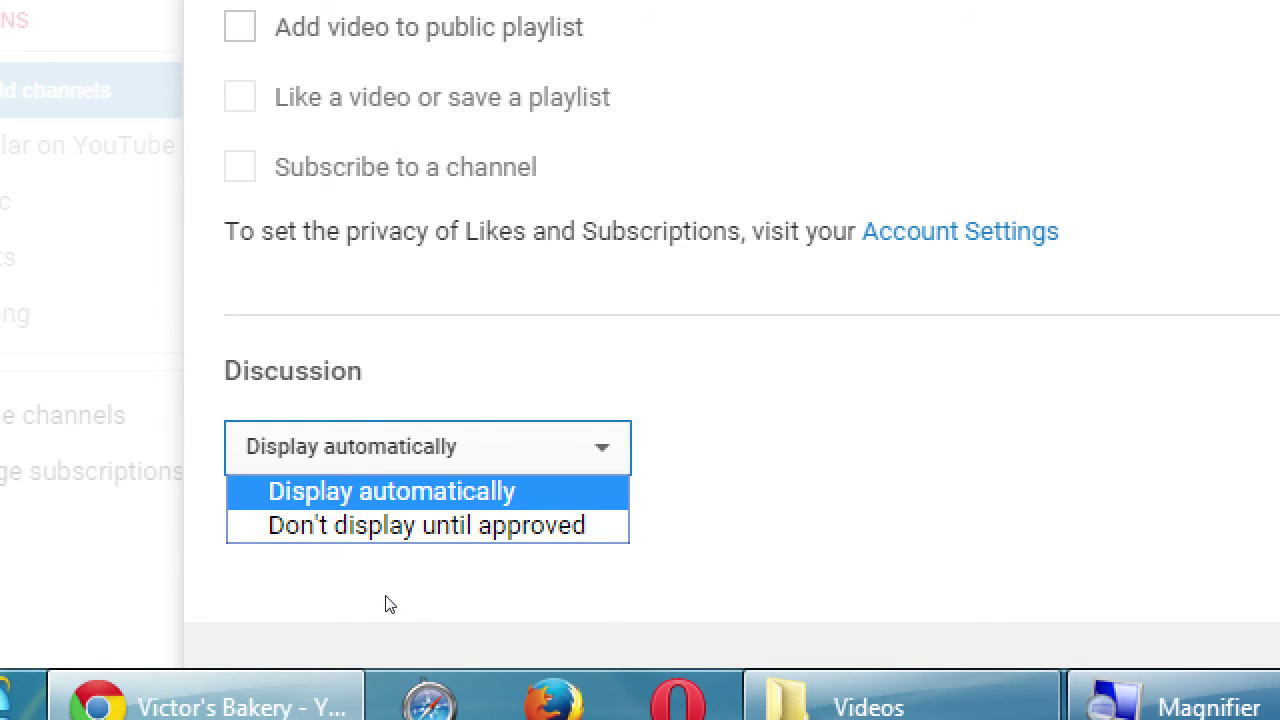
{"action": "key", "text": "Down"}
{"action": "key", "text": "Return"}
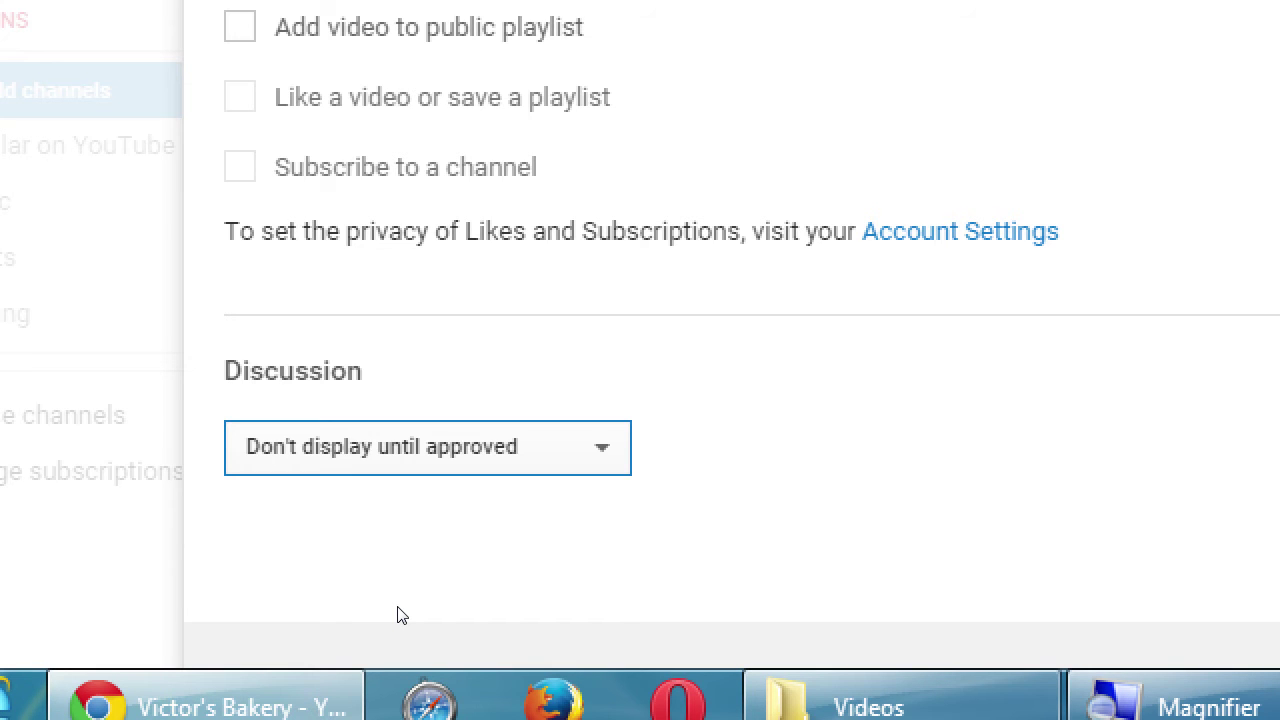
{"action": "key", "text": "super+minus"}
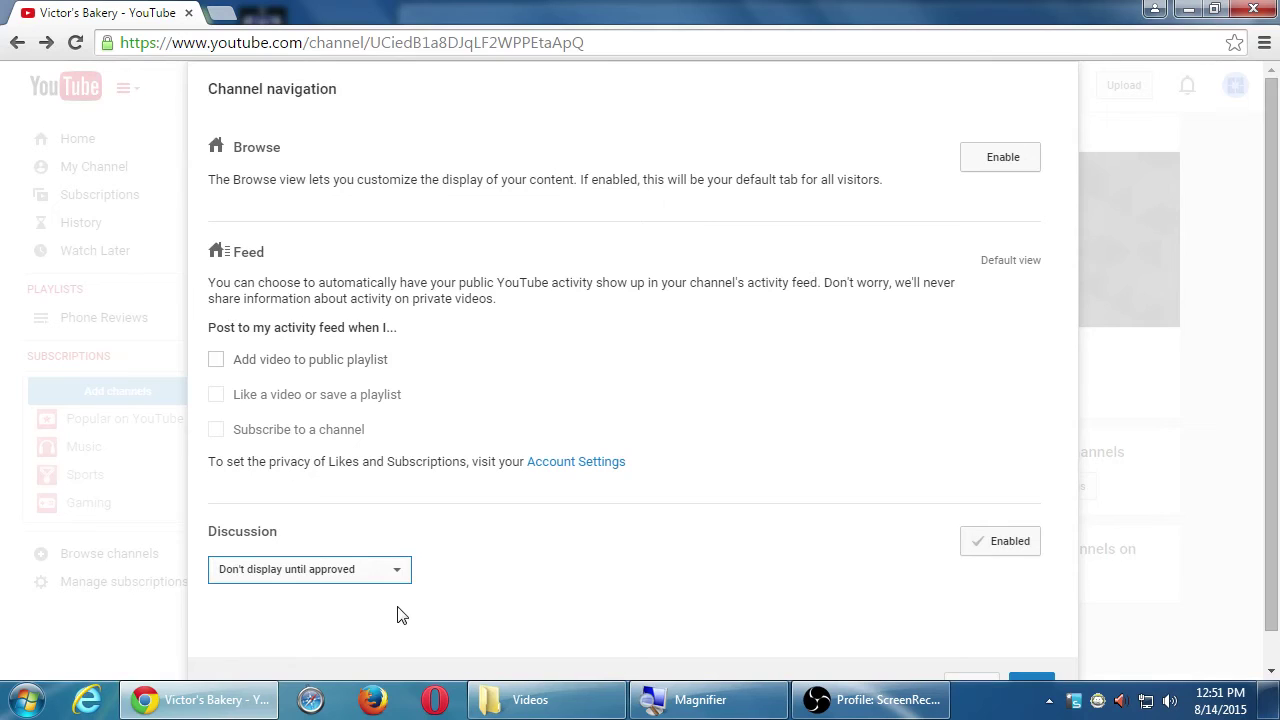
{"action": "scroll", "coordinate": [680, 605], "scroll_direction": "down", "scroll_amount": 1}
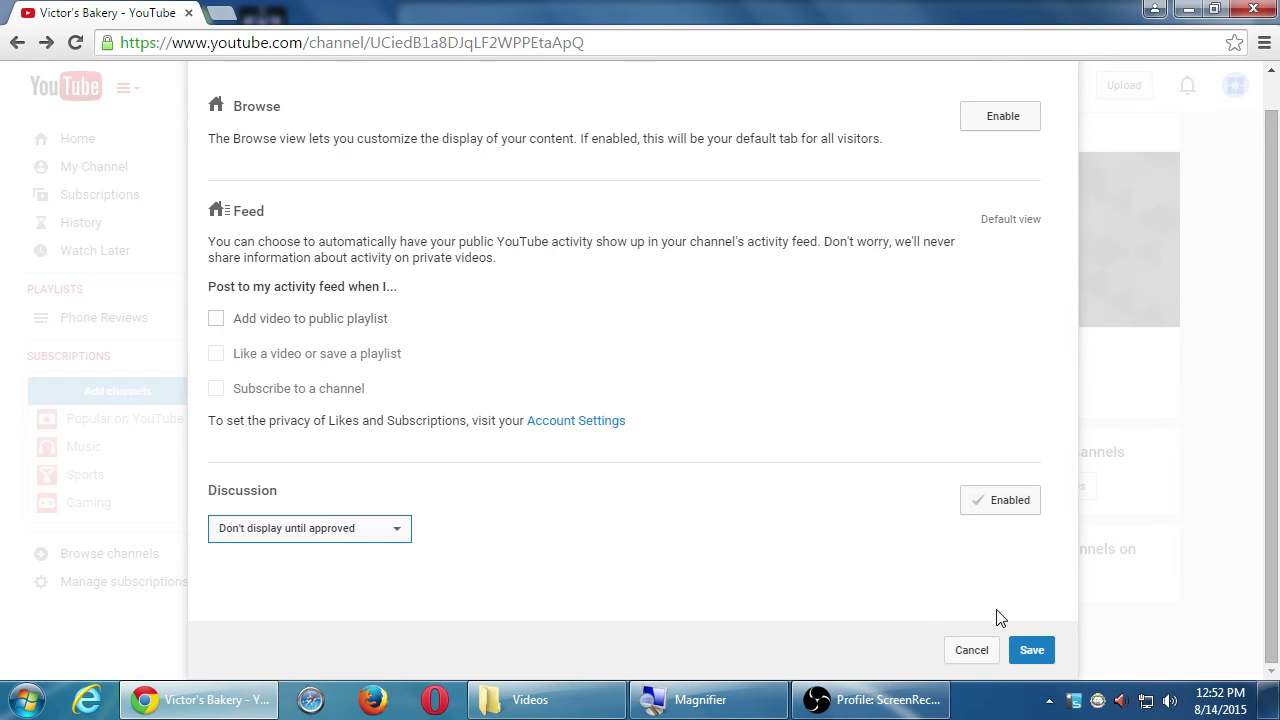
Step: Save the navigation settings, open Advanced channel settings, and attempt to change the channel name
{"action": "left_click", "coordinate": [1033, 652]}
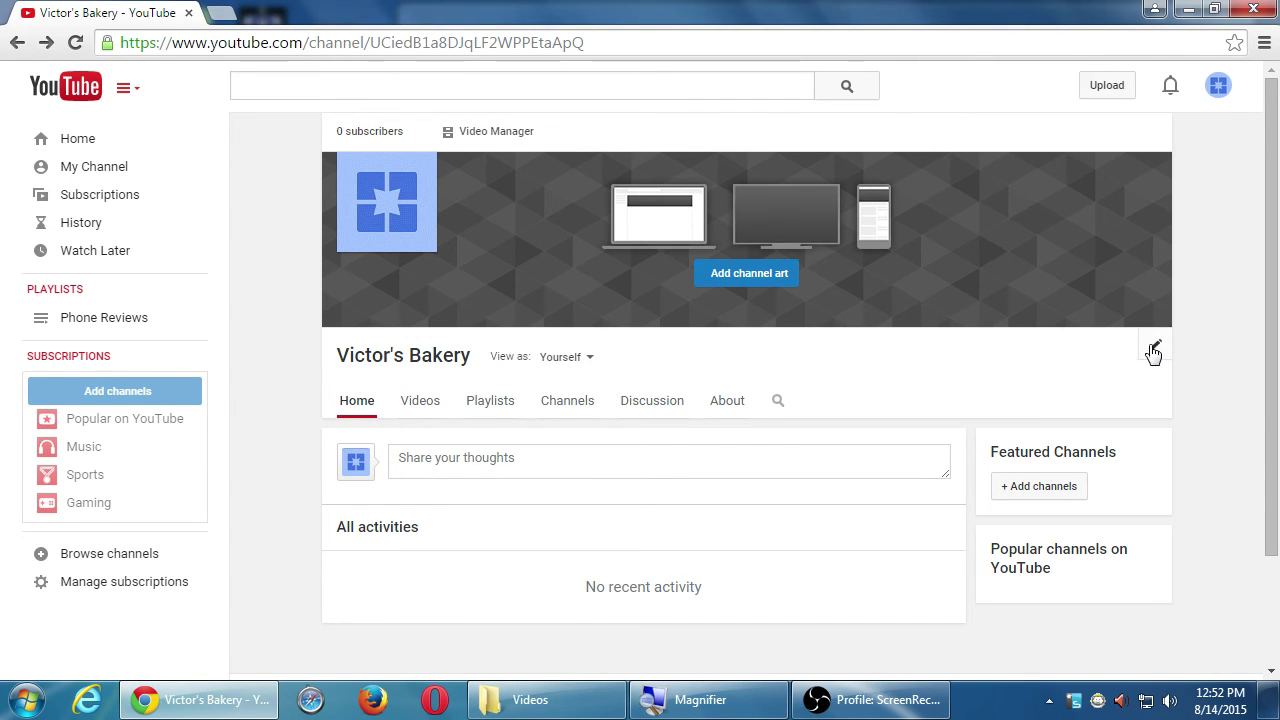
{"action": "left_click", "coordinate": [1154, 349]}
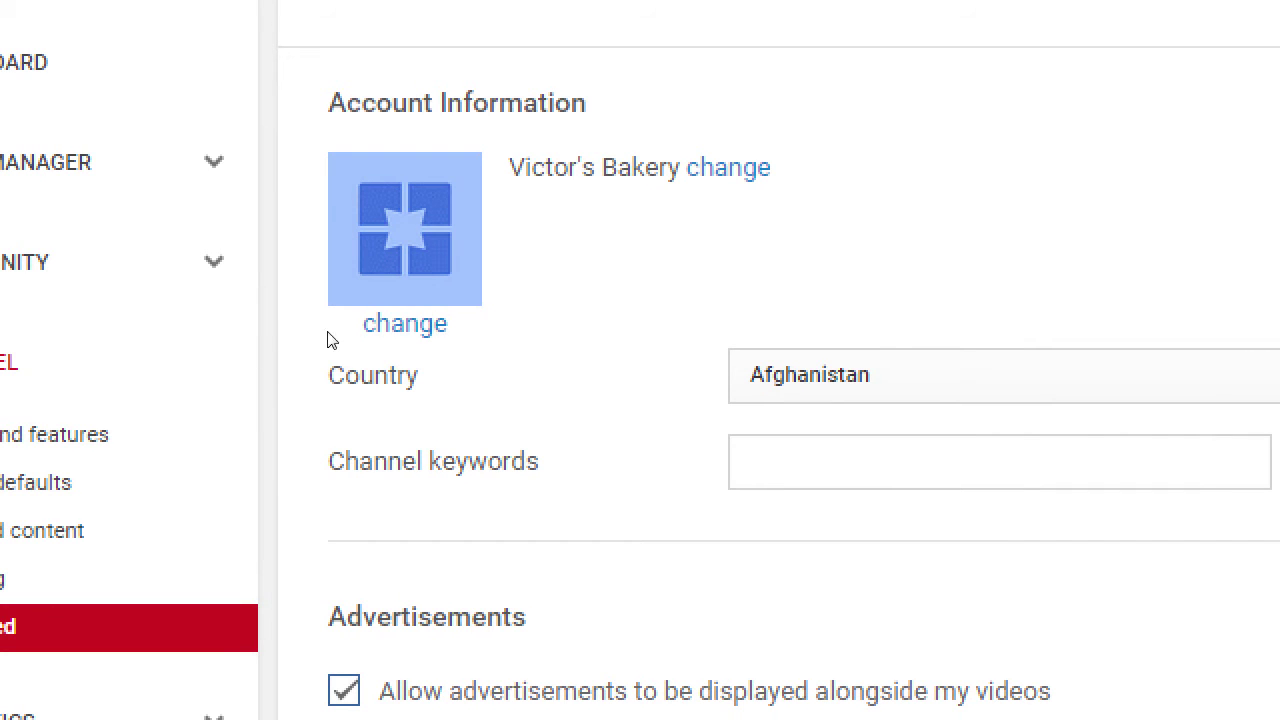
{"action": "left_click_drag", "start_coordinate": [532, 167], "coordinate": [660, 167]}
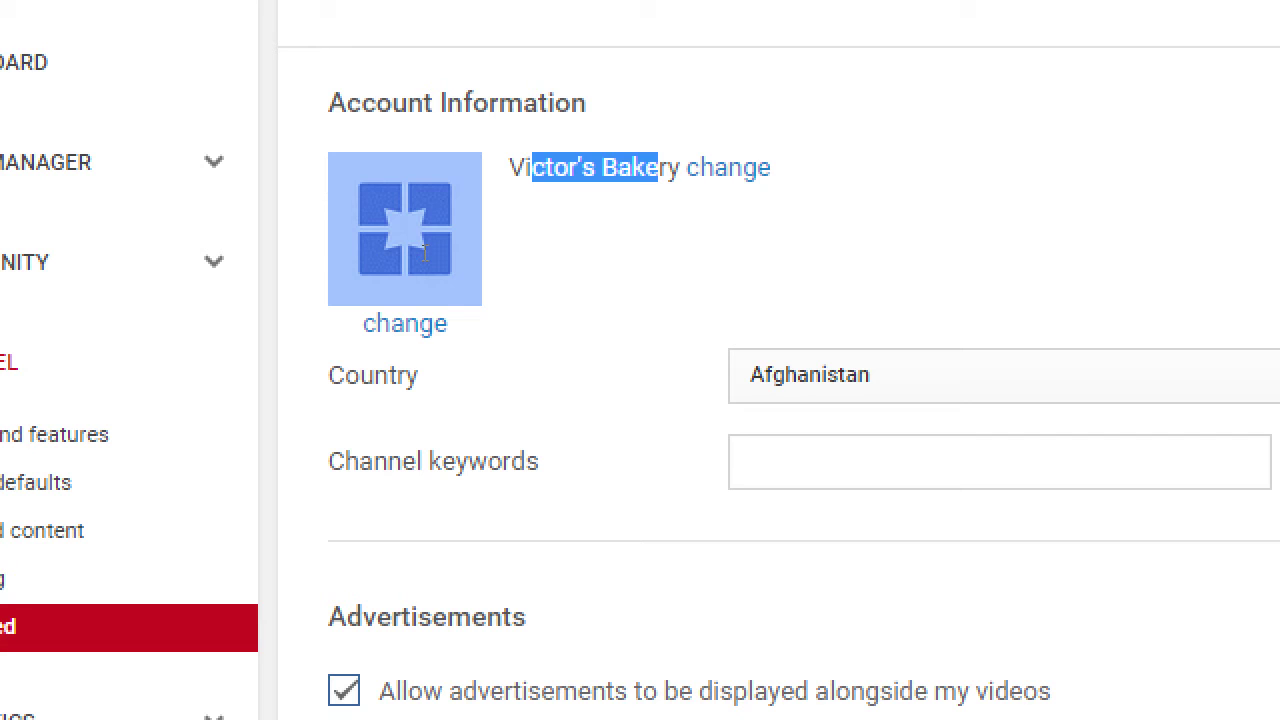
{"action": "left_click", "coordinate": [418, 262]}
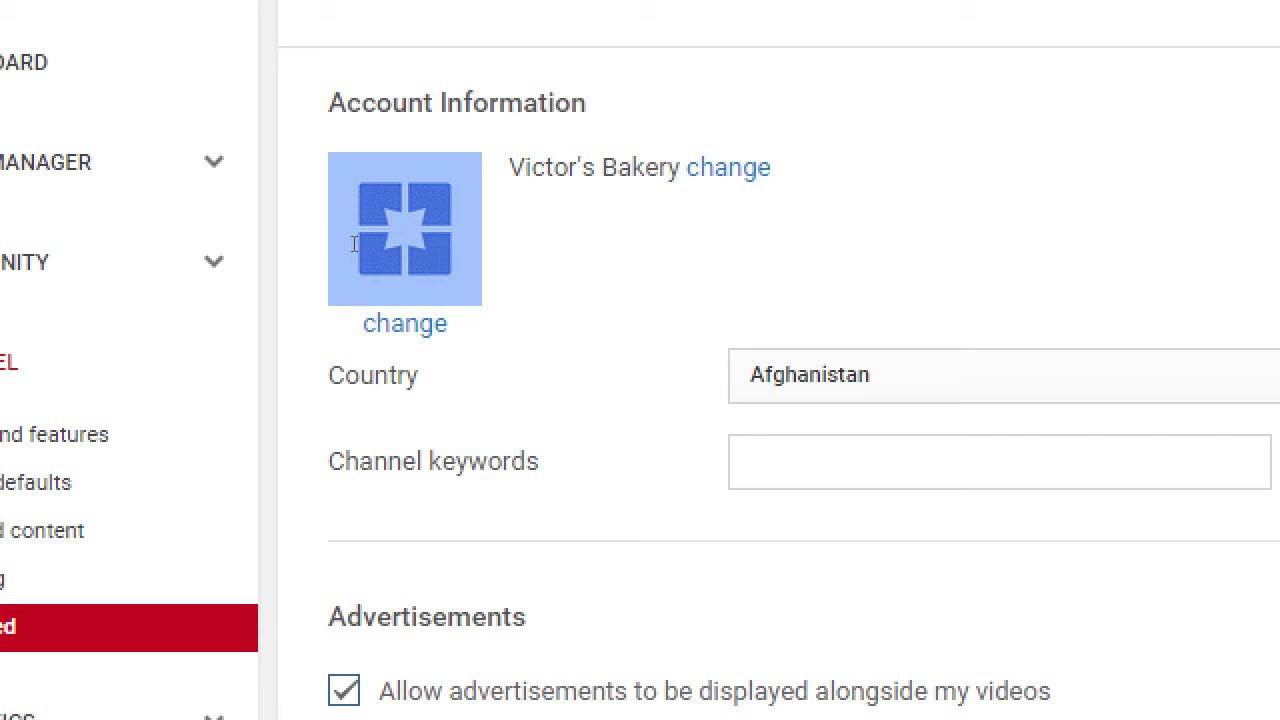
{"action": "left_click_drag", "start_coordinate": [354, 244], "coordinate": [405, 250]}
{"action": "left_click", "coordinate": [455, 261]}
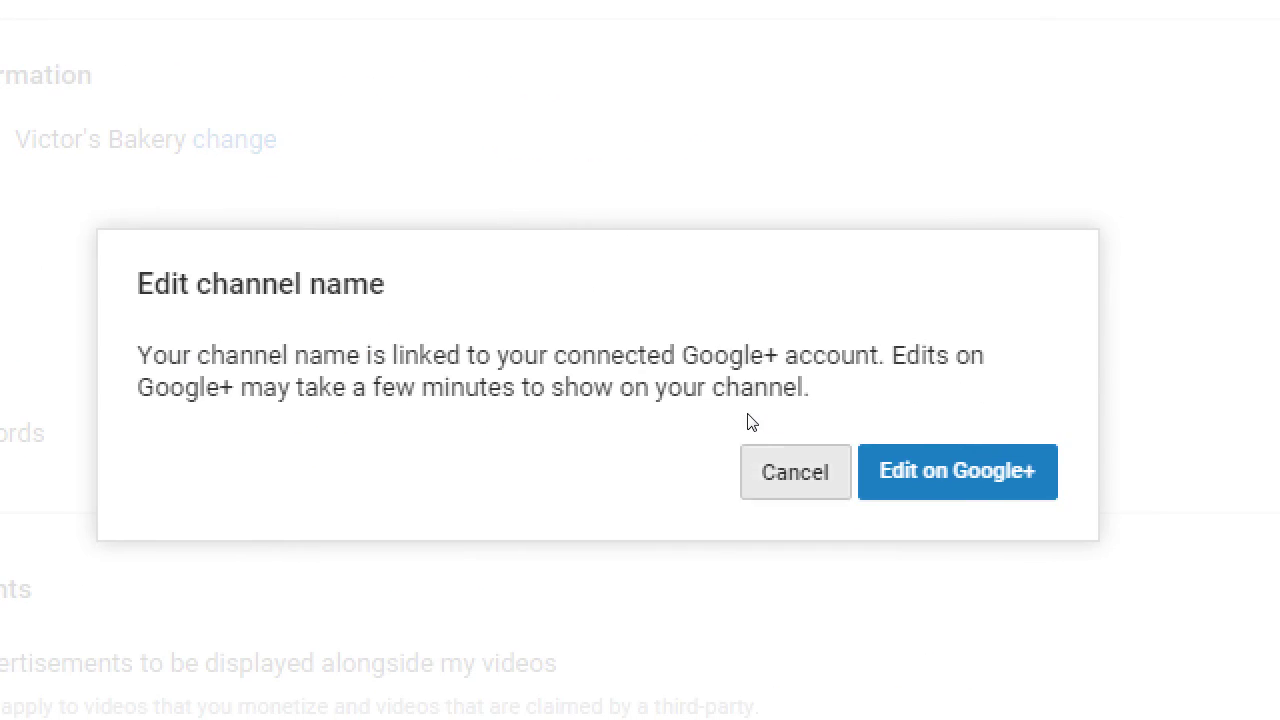
{"action": "left_click", "coordinate": [790, 470]}
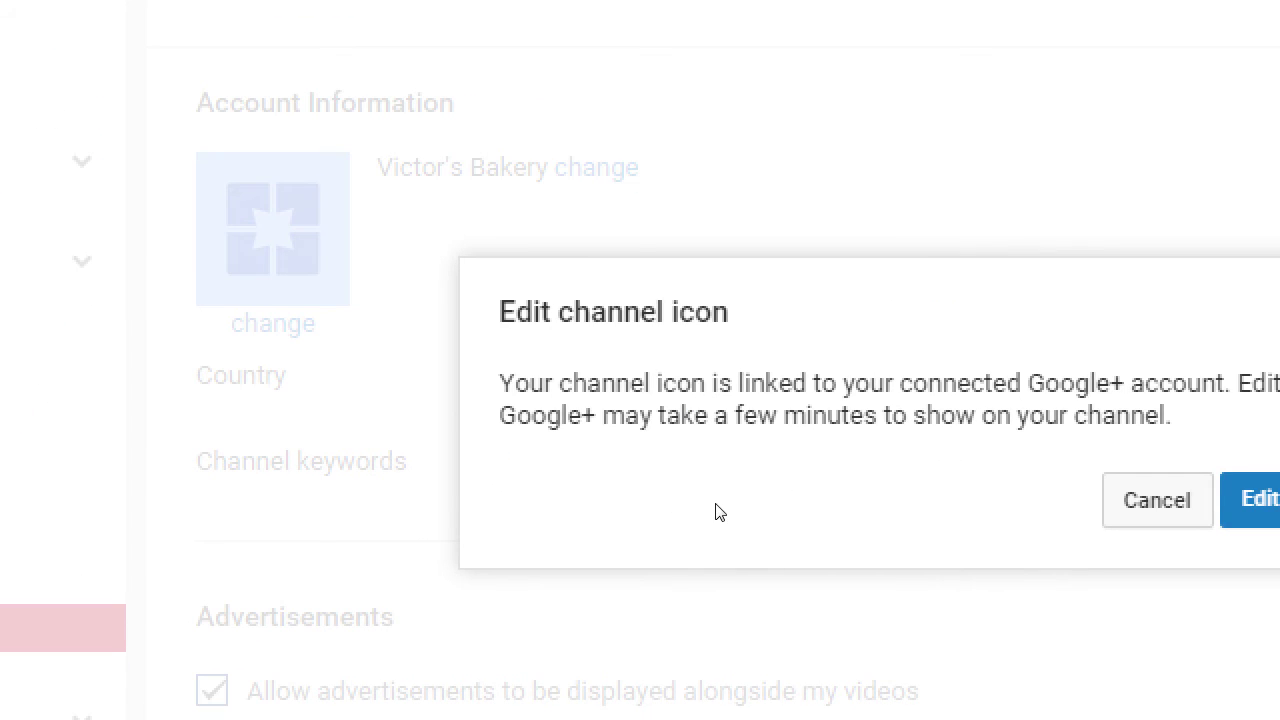
Step: Dismiss the icon notice and set the channel country to United States
{"action": "key", "text": "Escape"}
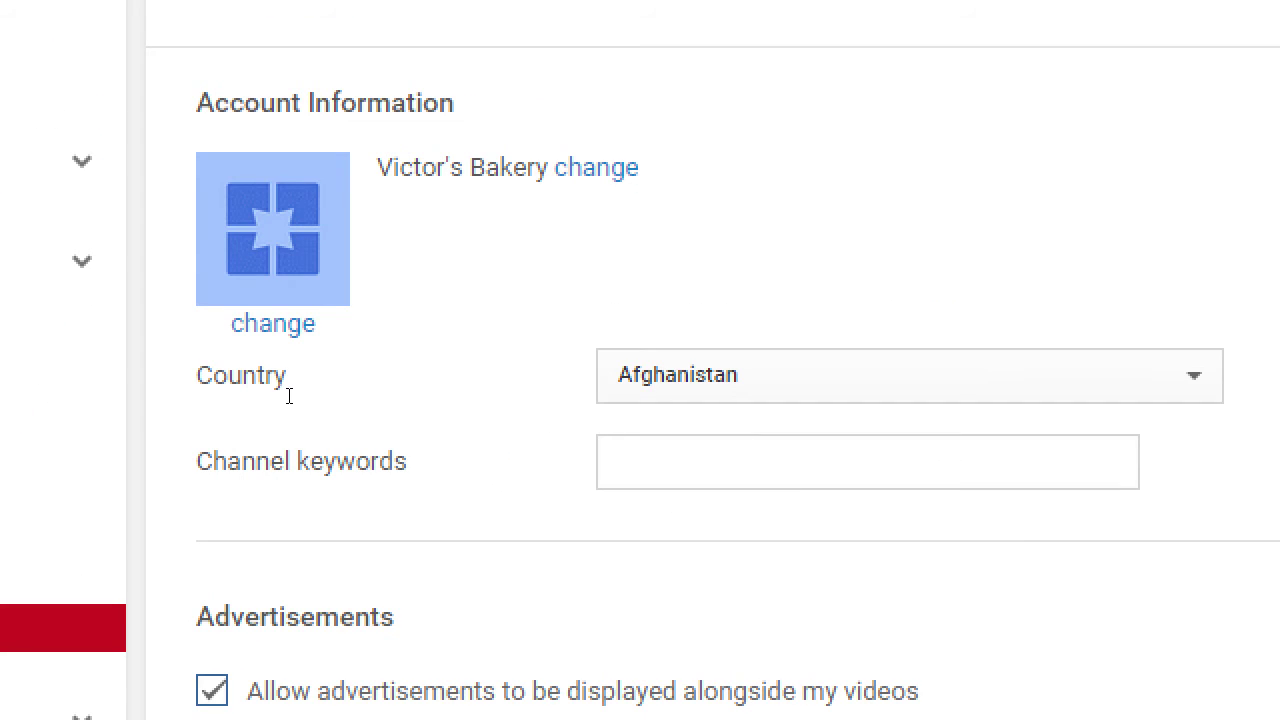
{"action": "key", "text": "alt+Down"}
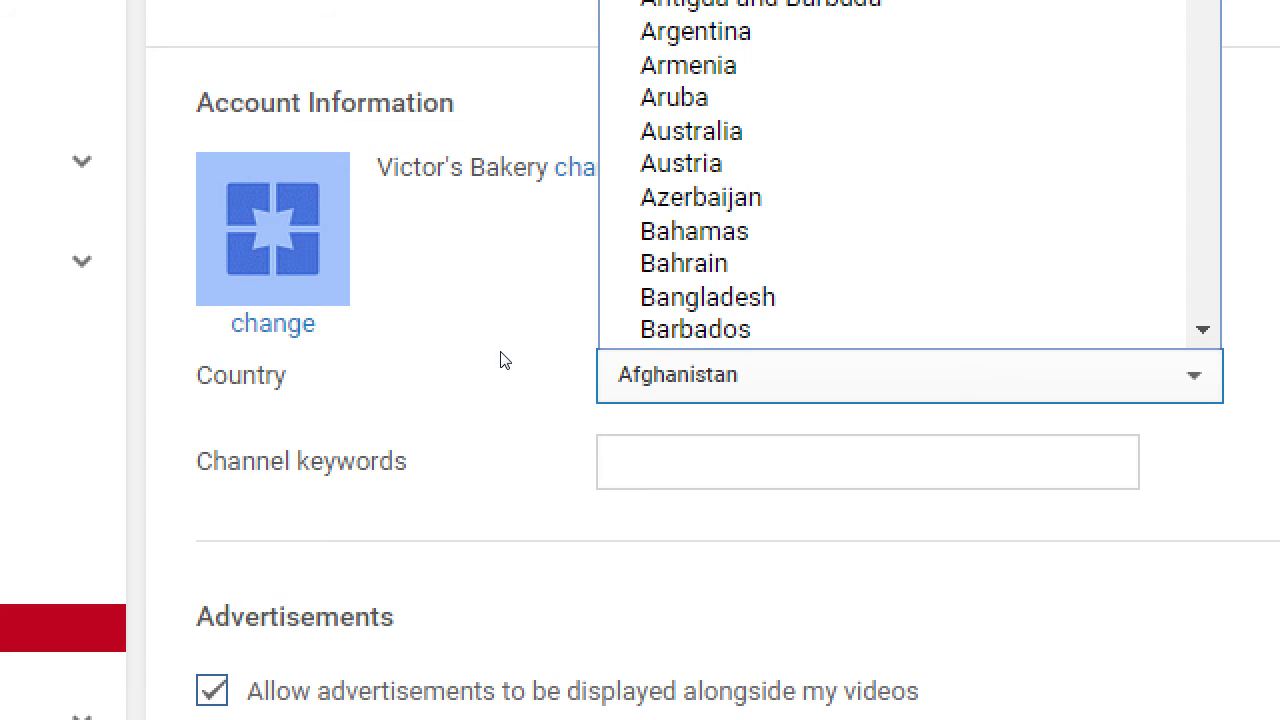
{"action": "type", "text": "un"}
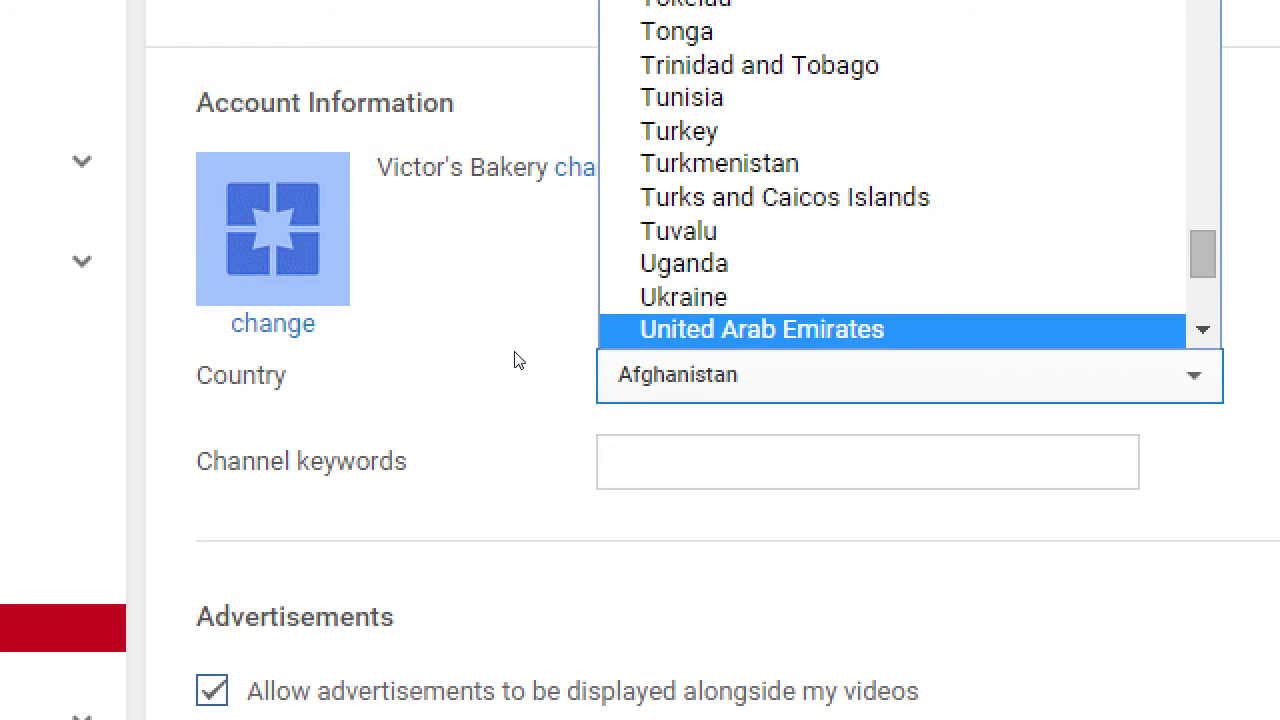
{"action": "key", "text": "Down"}
{"action": "key", "text": "Down"}
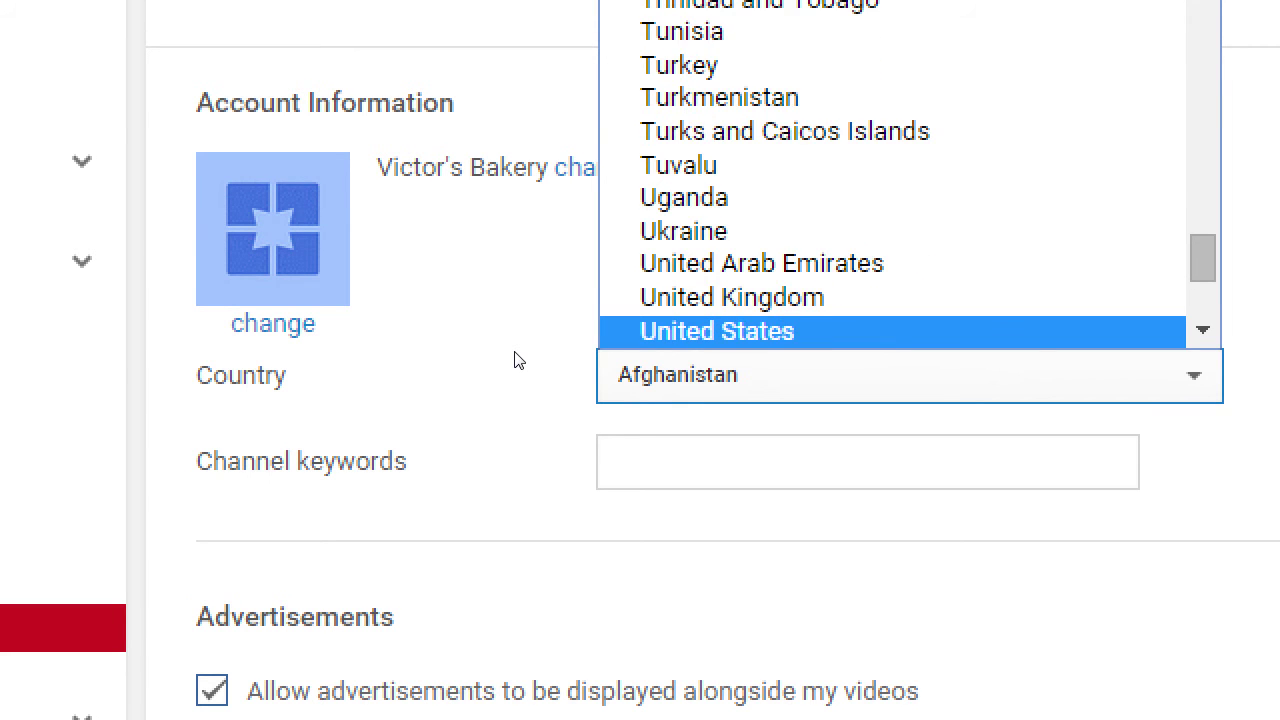
{"action": "key", "text": "Return"}
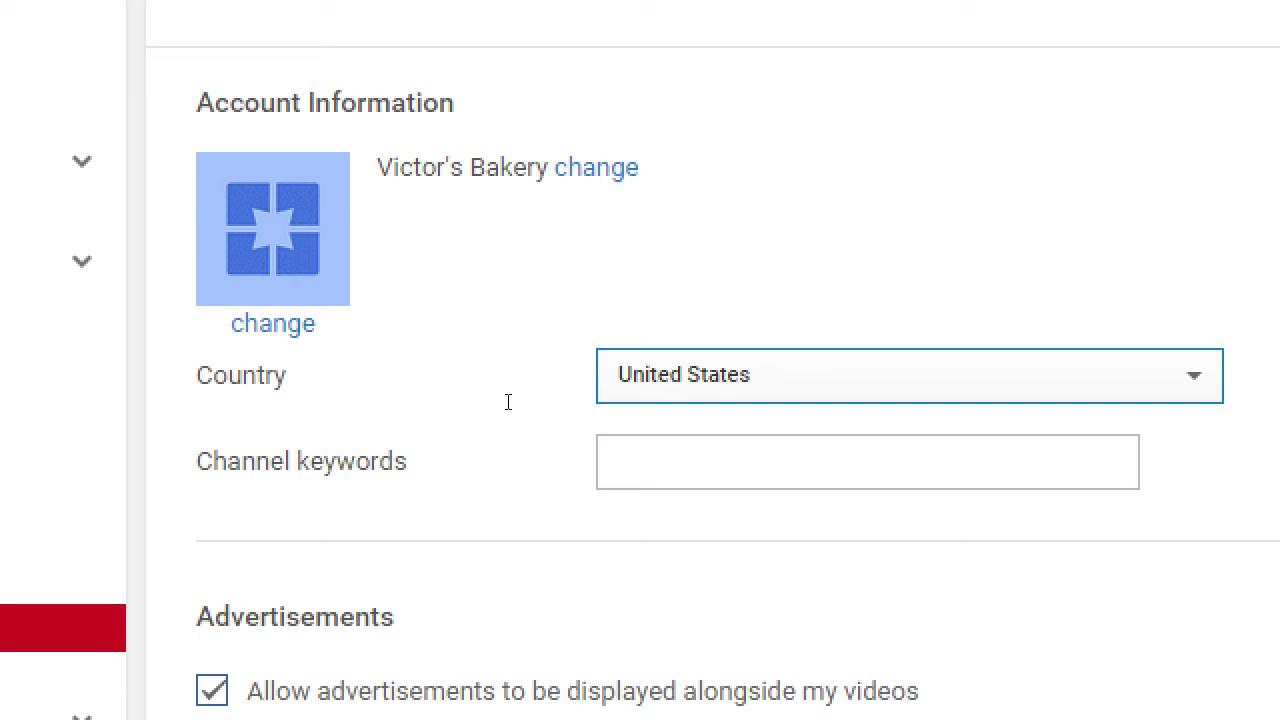
Step: Enter channel keywords: reviews, cookies, technology, and the owner's name
{"action": "key", "text": "Tab"}
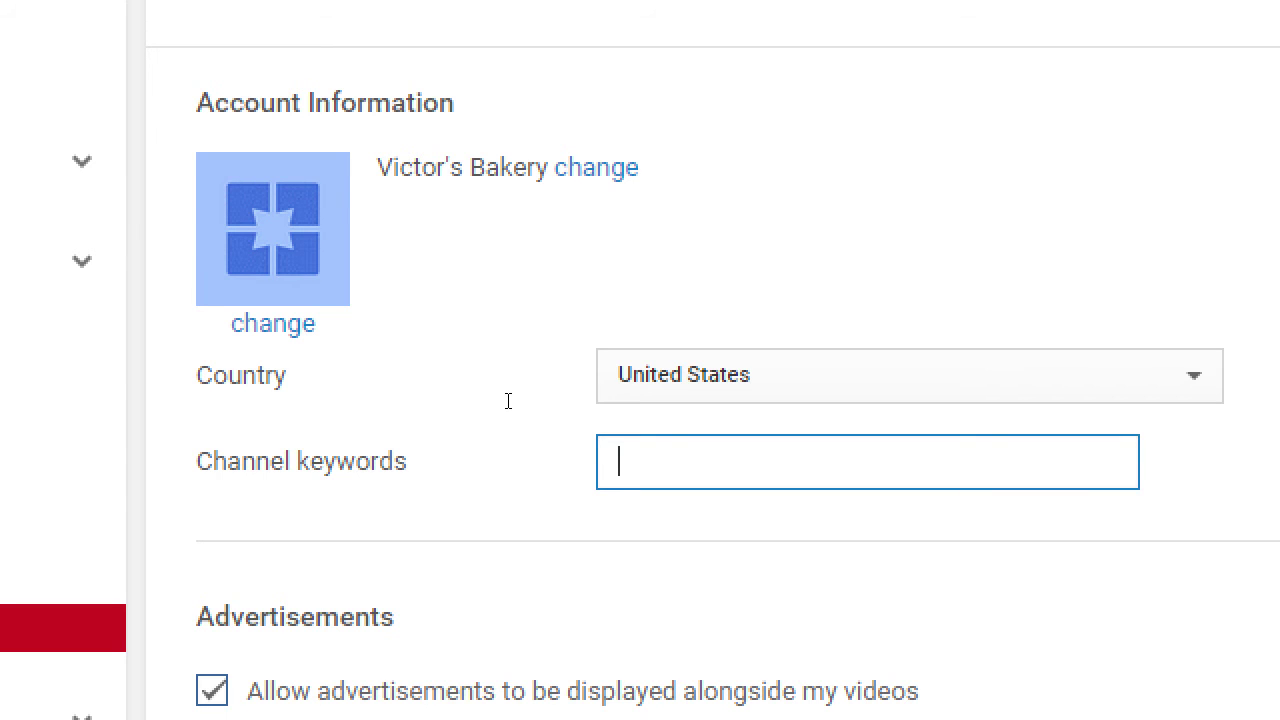
{"action": "type", "text": "reviews"}
{"action": "key", "text": "BackSpace"}
{"action": "key", "text": "BackSpace"}
{"action": "type", "text": "ews, "}
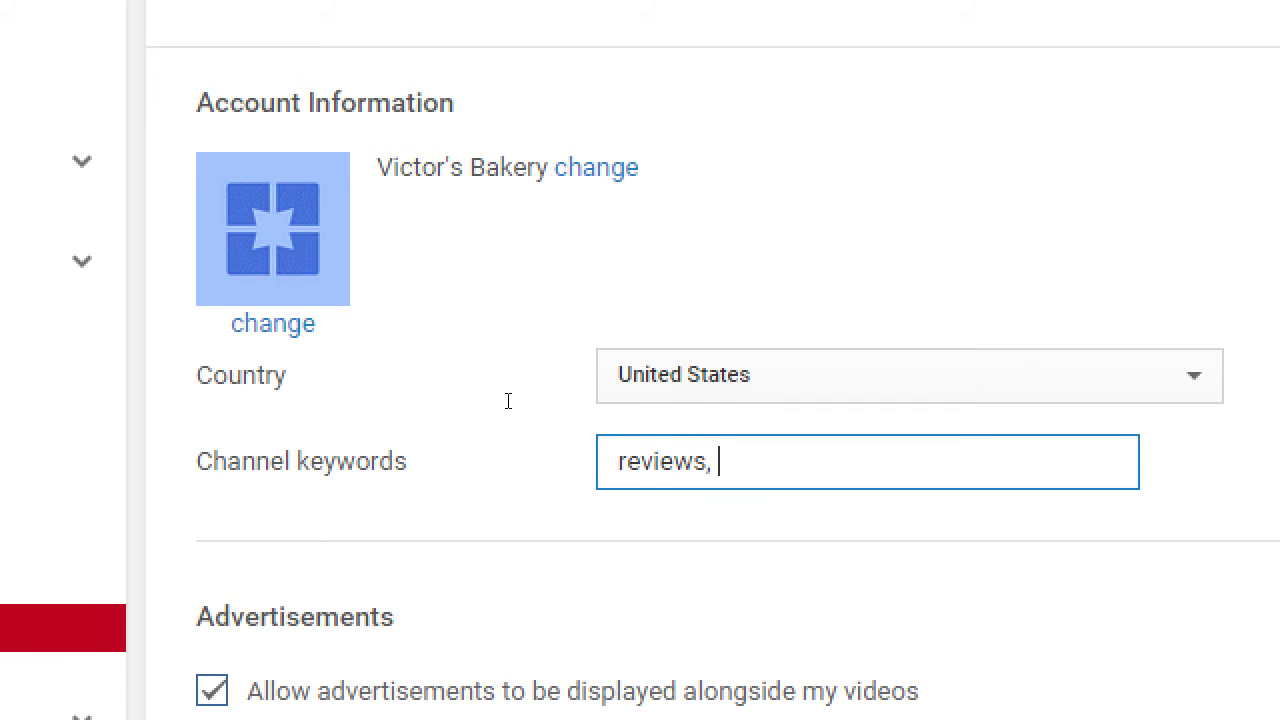
{"action": "type", "text": "cookies, technology, "}
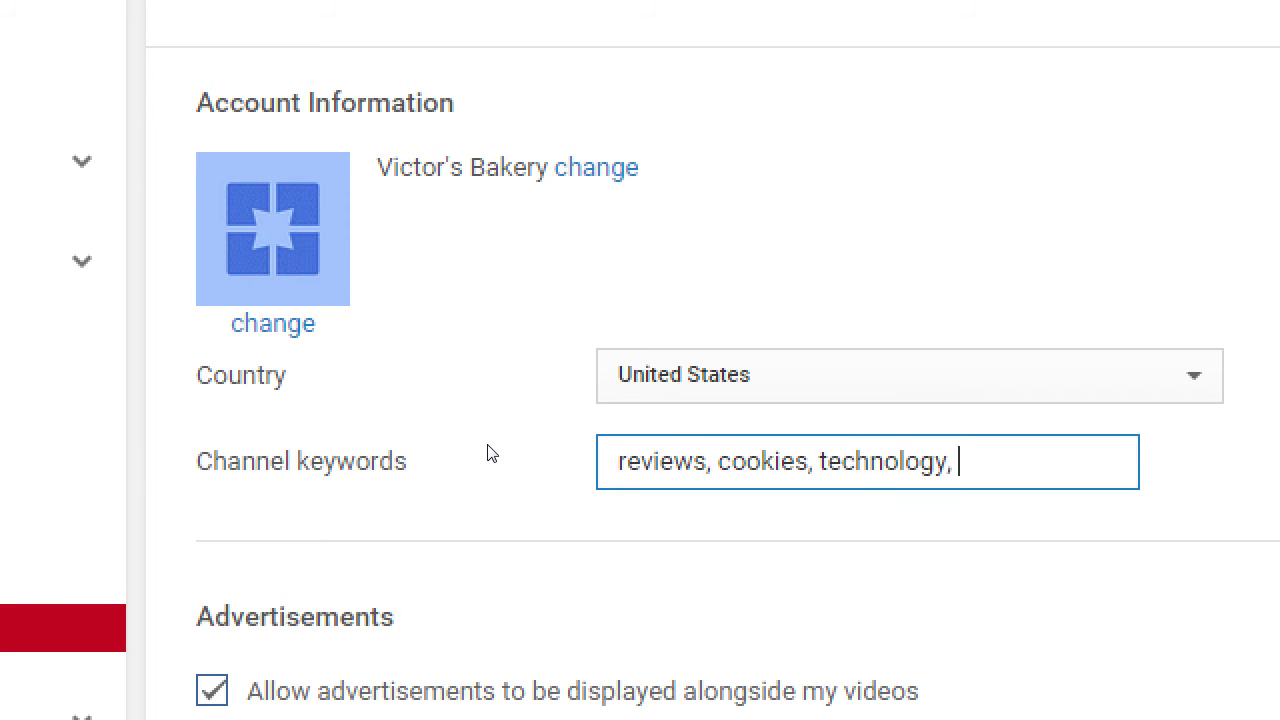
{"action": "type", "text": "victor campos"}
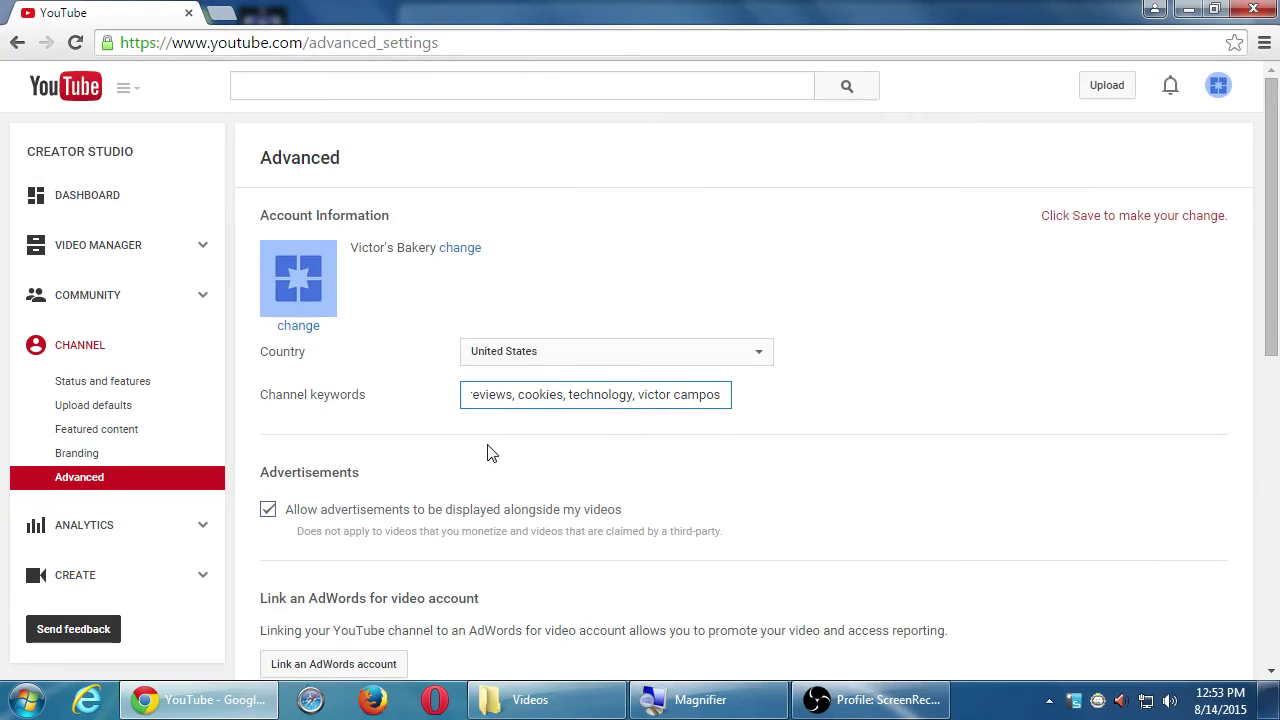
Step: Select 'Do not display the number of people subscribed to my channel' and save the advanced settings
{"action": "scroll", "coordinate": [740, 655], "scroll_direction": "down", "scroll_amount": 3}
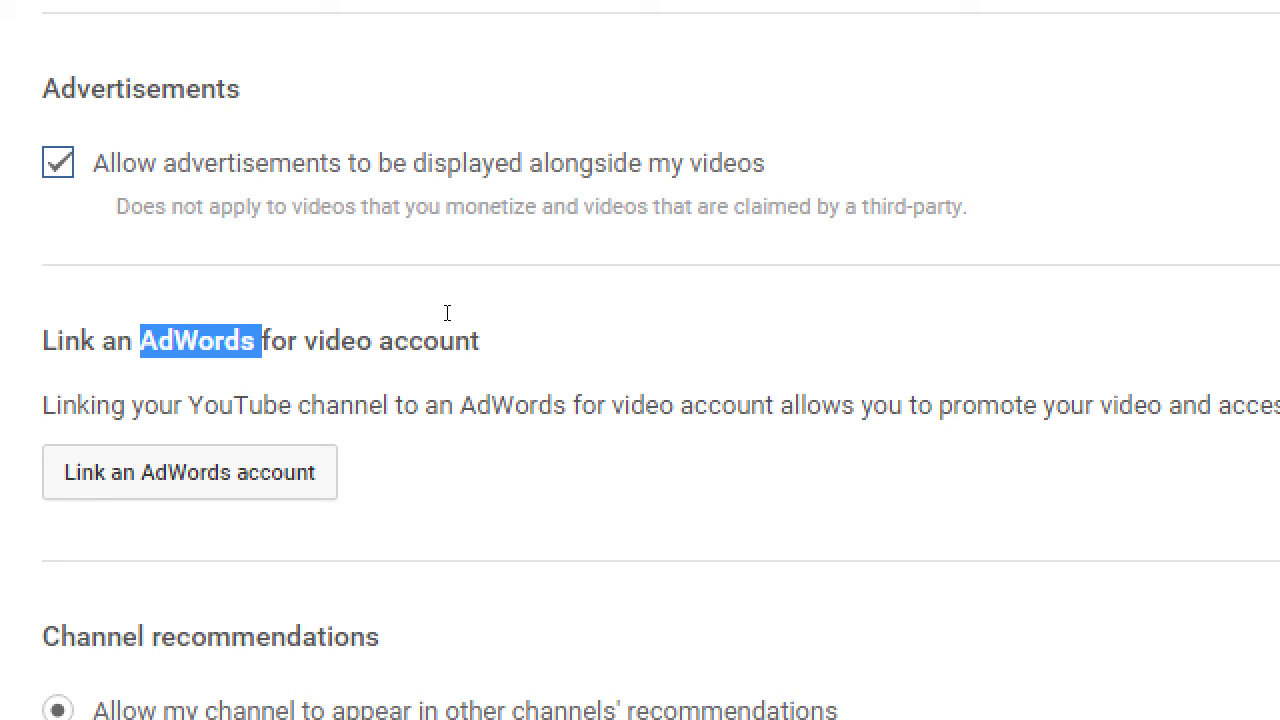
{"action": "key", "text": "super+minus"}
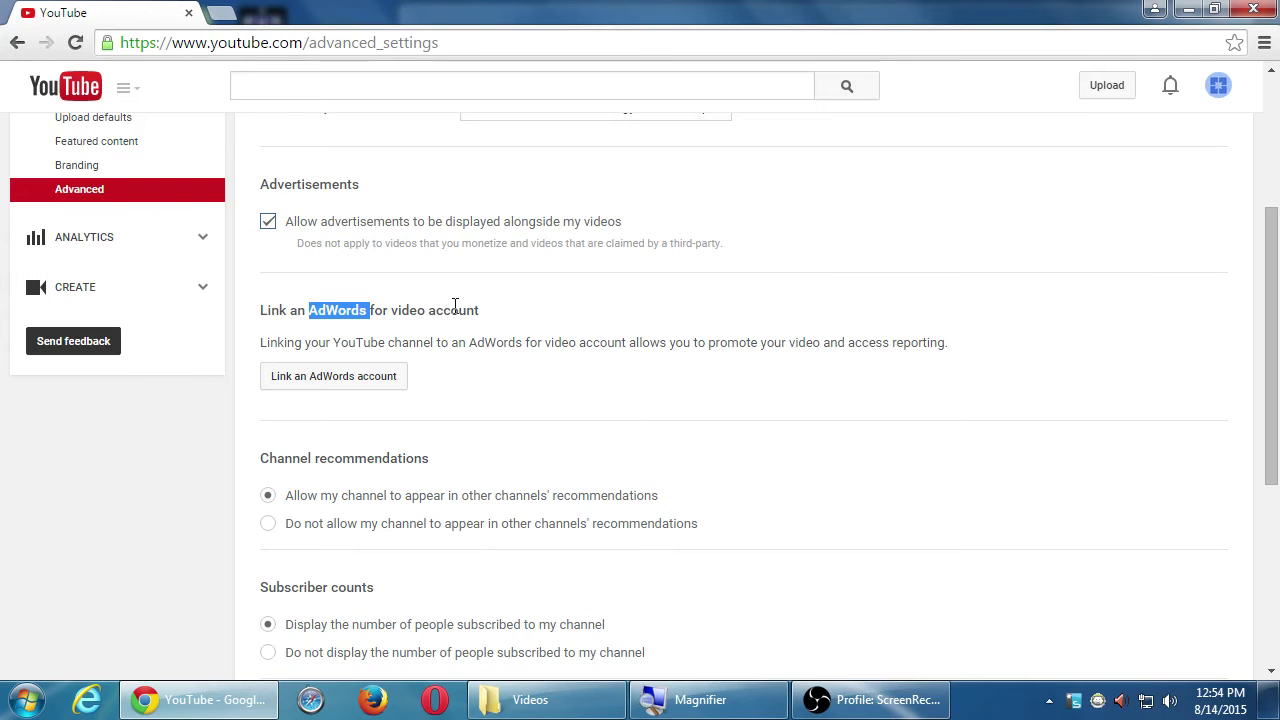
{"action": "scroll", "coordinate": [487, 357], "scroll_direction": "down", "scroll_amount": 2}
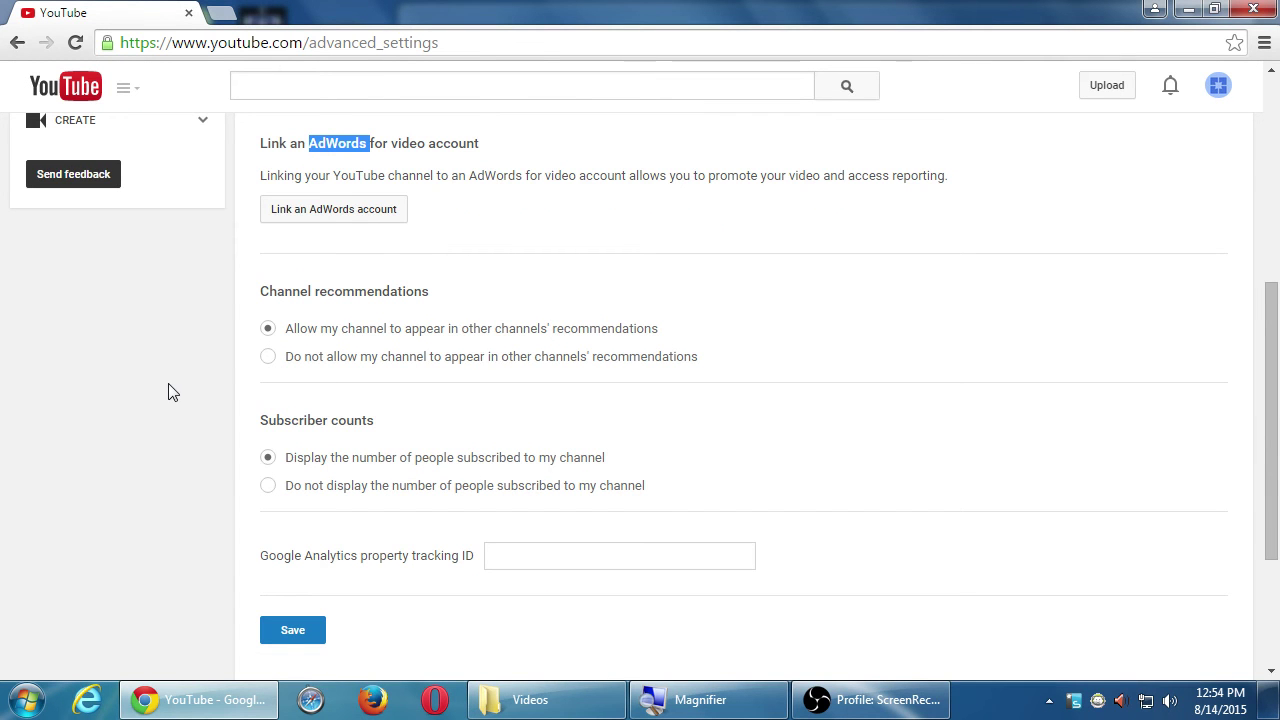
{"action": "key", "text": "super+plus"}
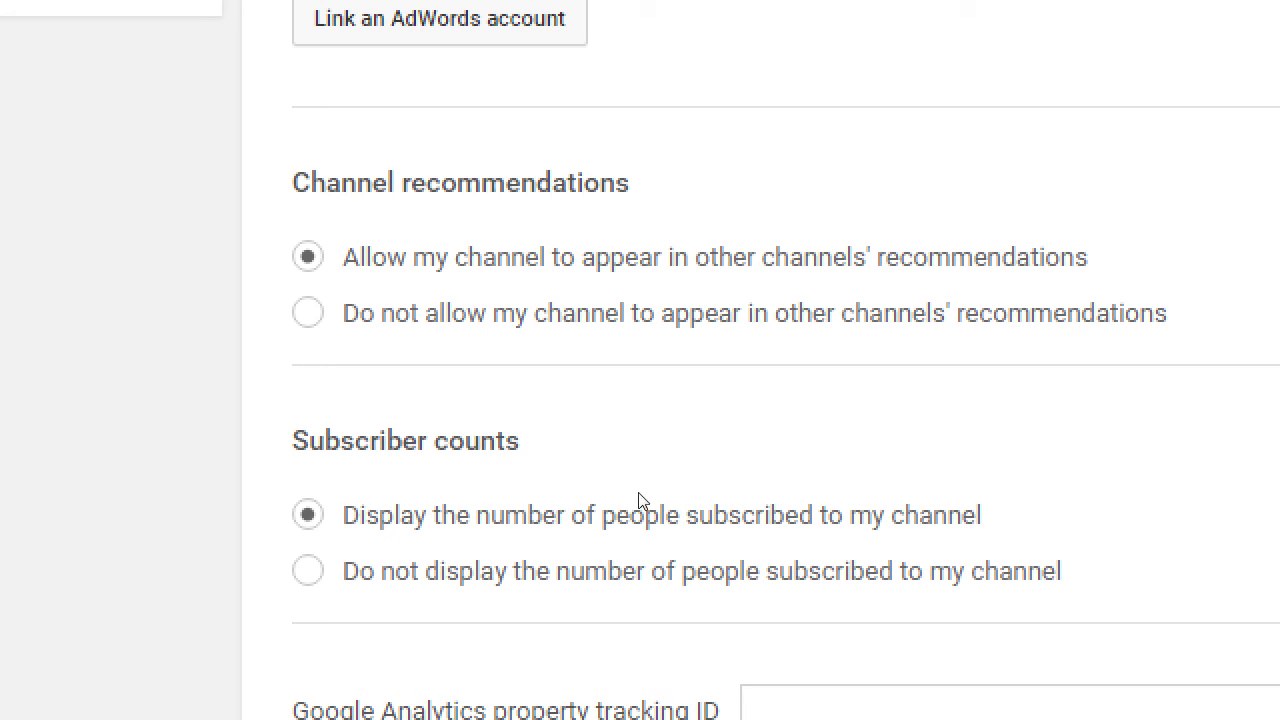
{"action": "key", "text": "Down"}
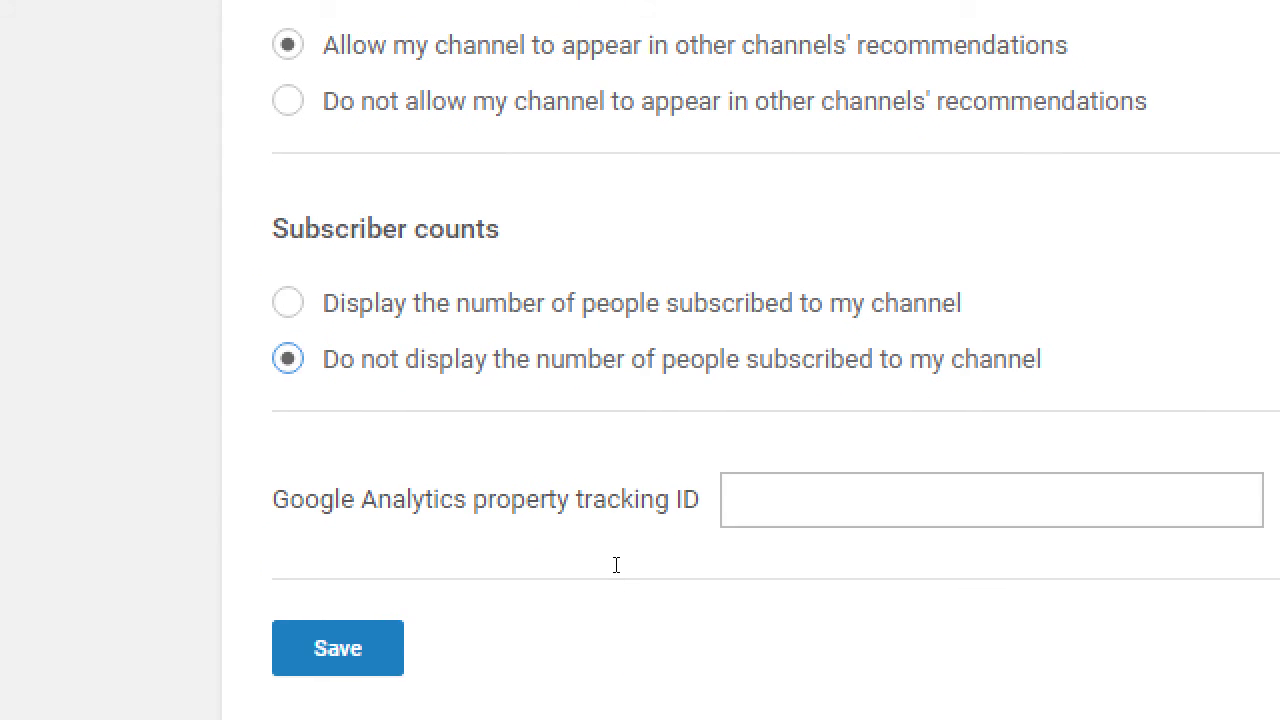
{"action": "key", "text": "Tab"}
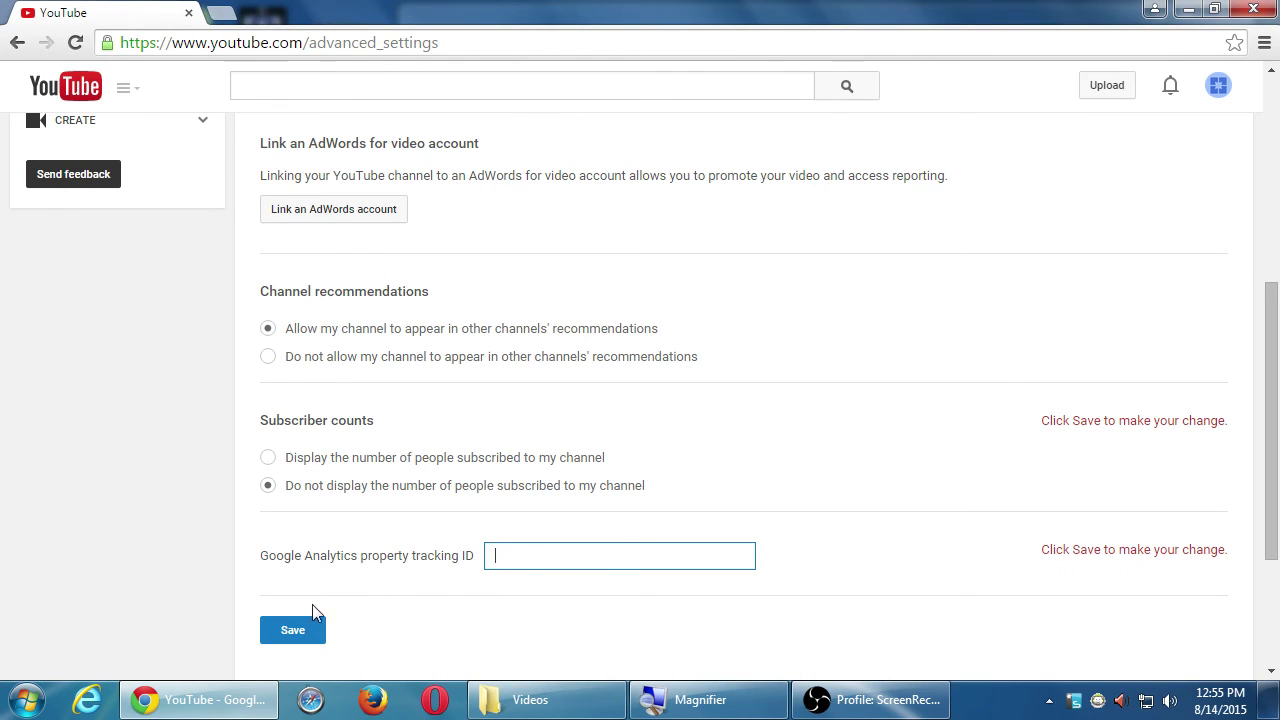
{"action": "left_click", "coordinate": [294, 632]}
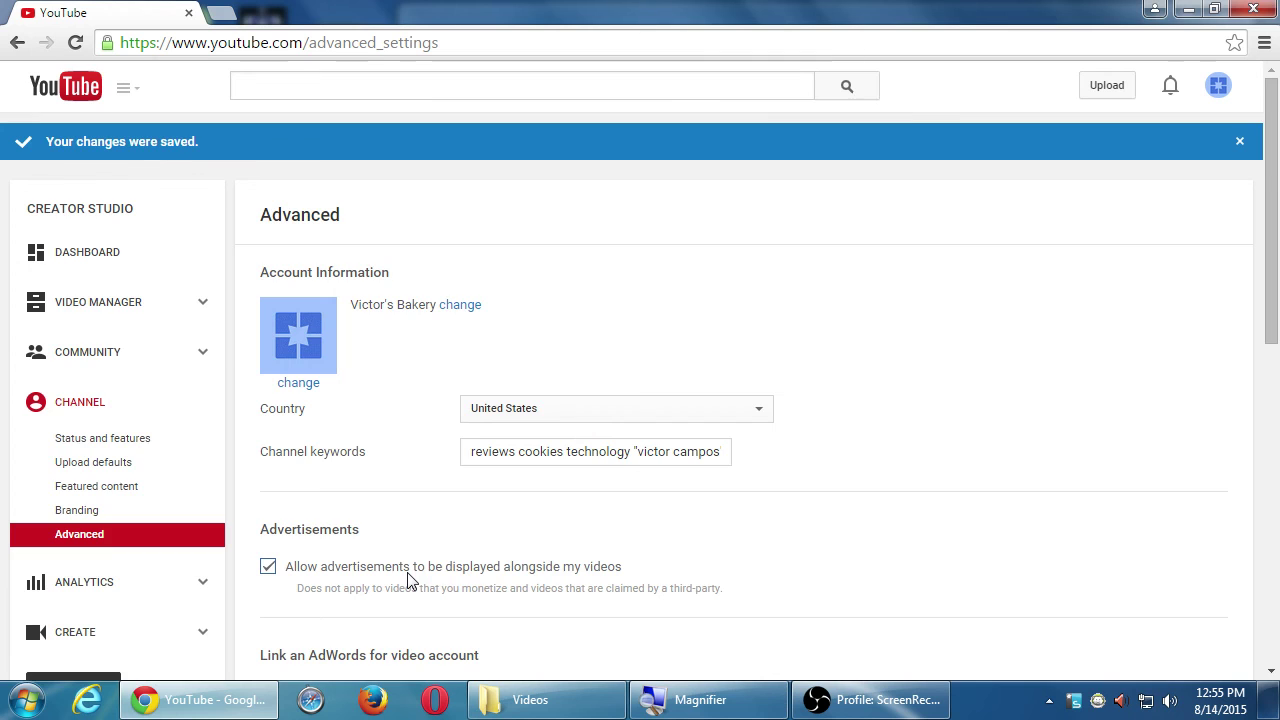
{"action": "scroll", "coordinate": [408, 580], "scroll_direction": "down", "scroll_amount": 2}
{"action": "scroll", "coordinate": [408, 580], "scroll_direction": "up", "scroll_amount": 2}
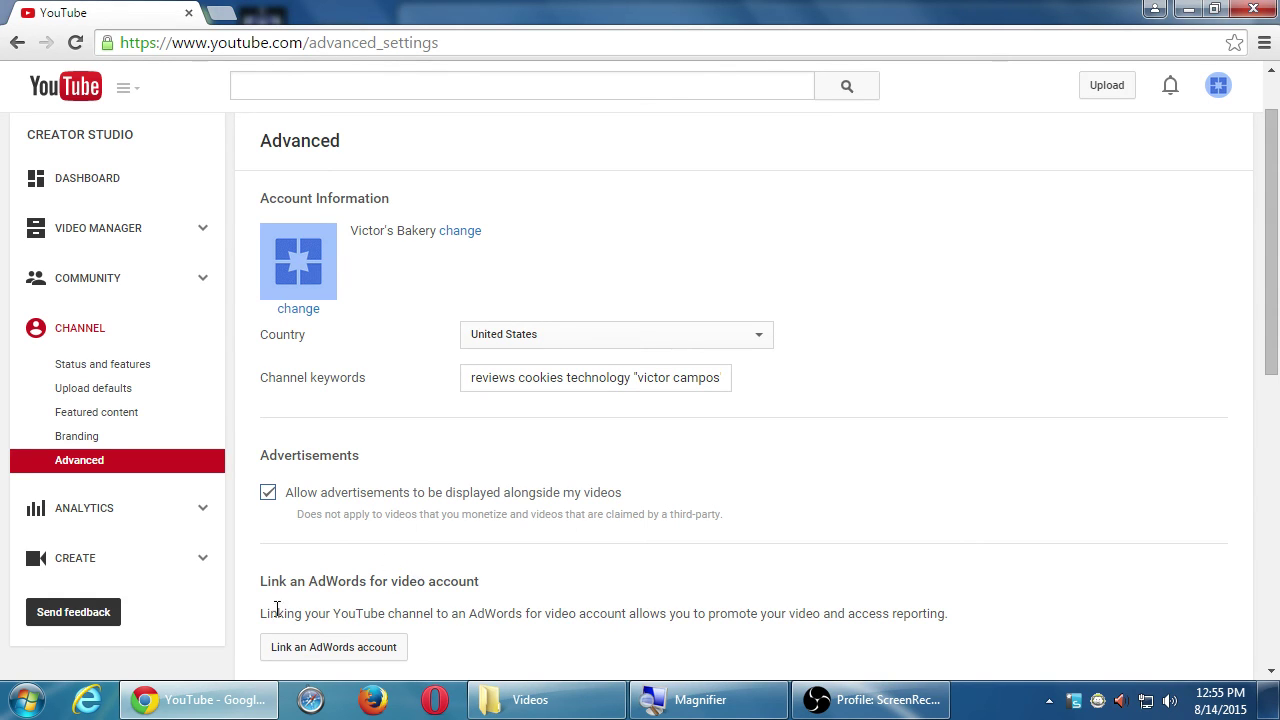
{"action": "left_click", "coordinate": [93, 187]}
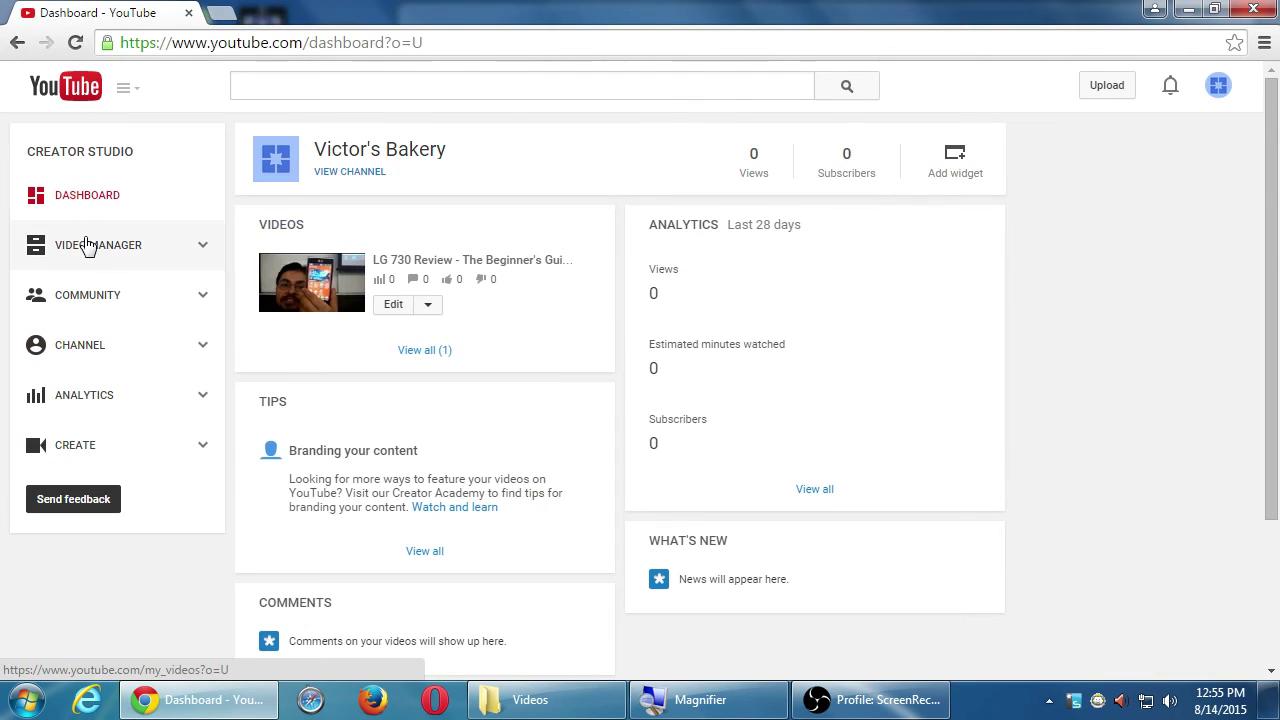
{"action": "left_click", "coordinate": [86, 246]}
{"action": "left_click", "coordinate": [58, 388]}
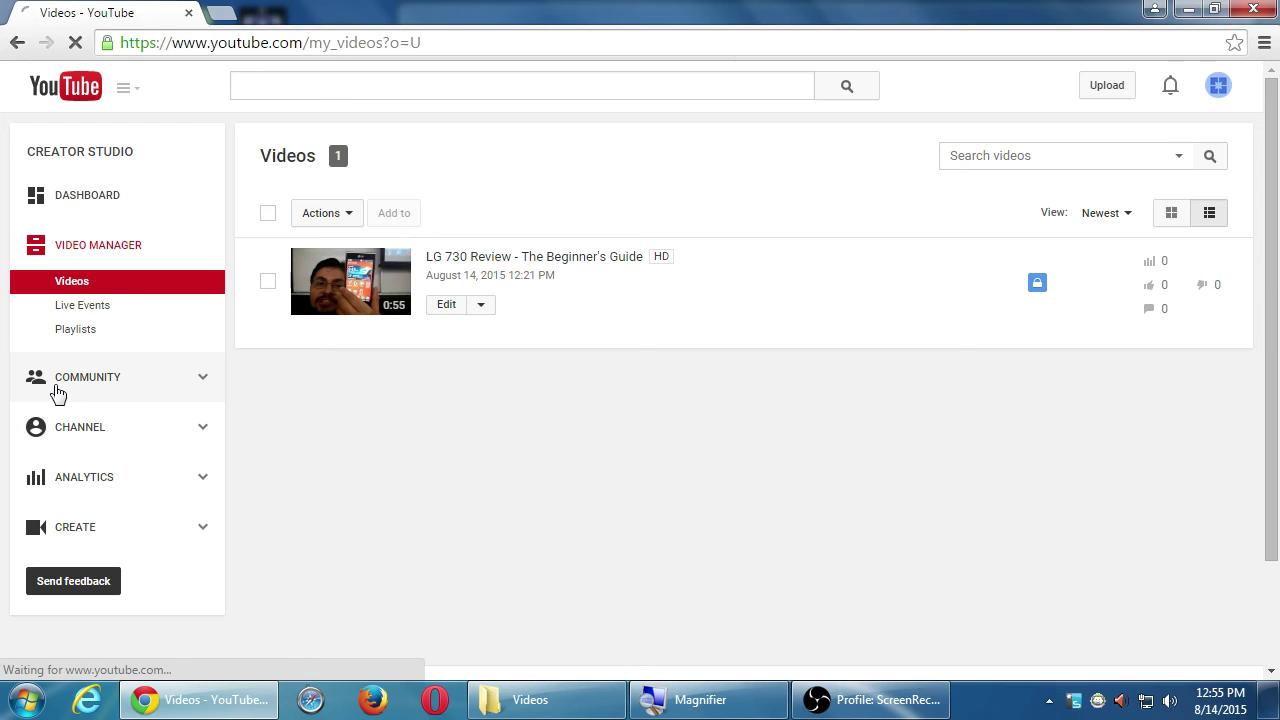
{"action": "left_click", "coordinate": [84, 513]}
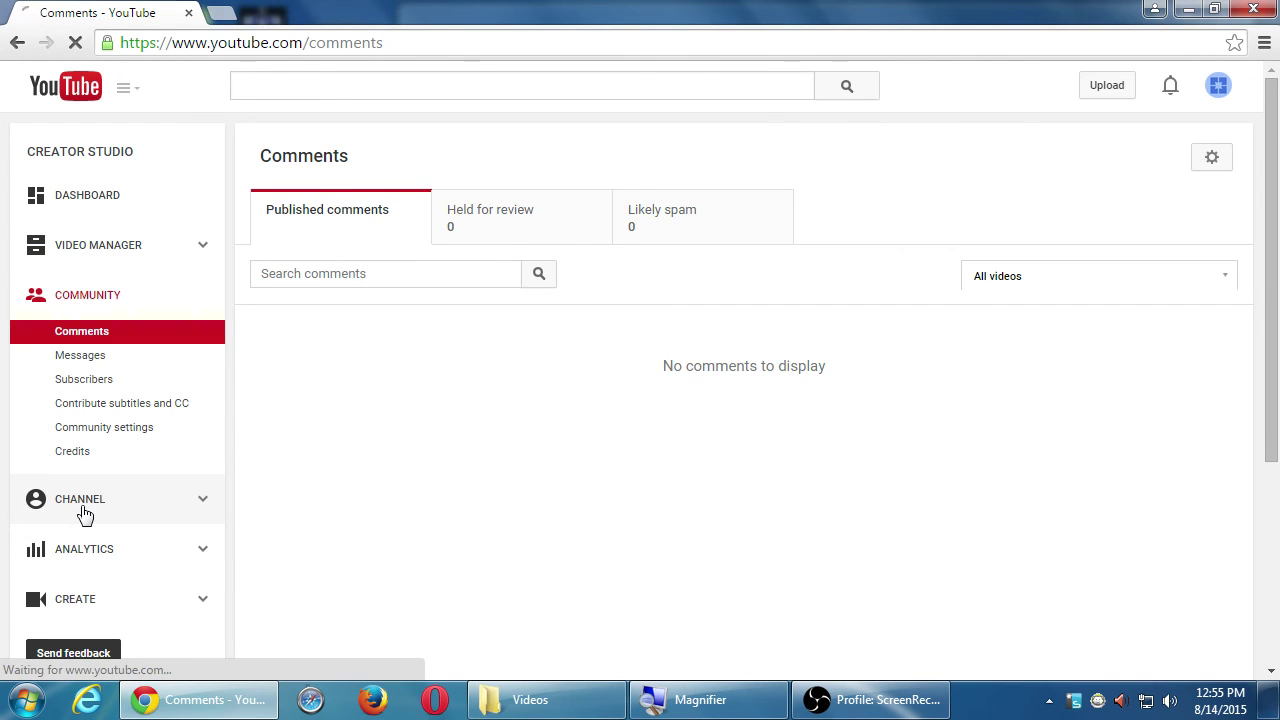
{"action": "left_click", "coordinate": [98, 485]}
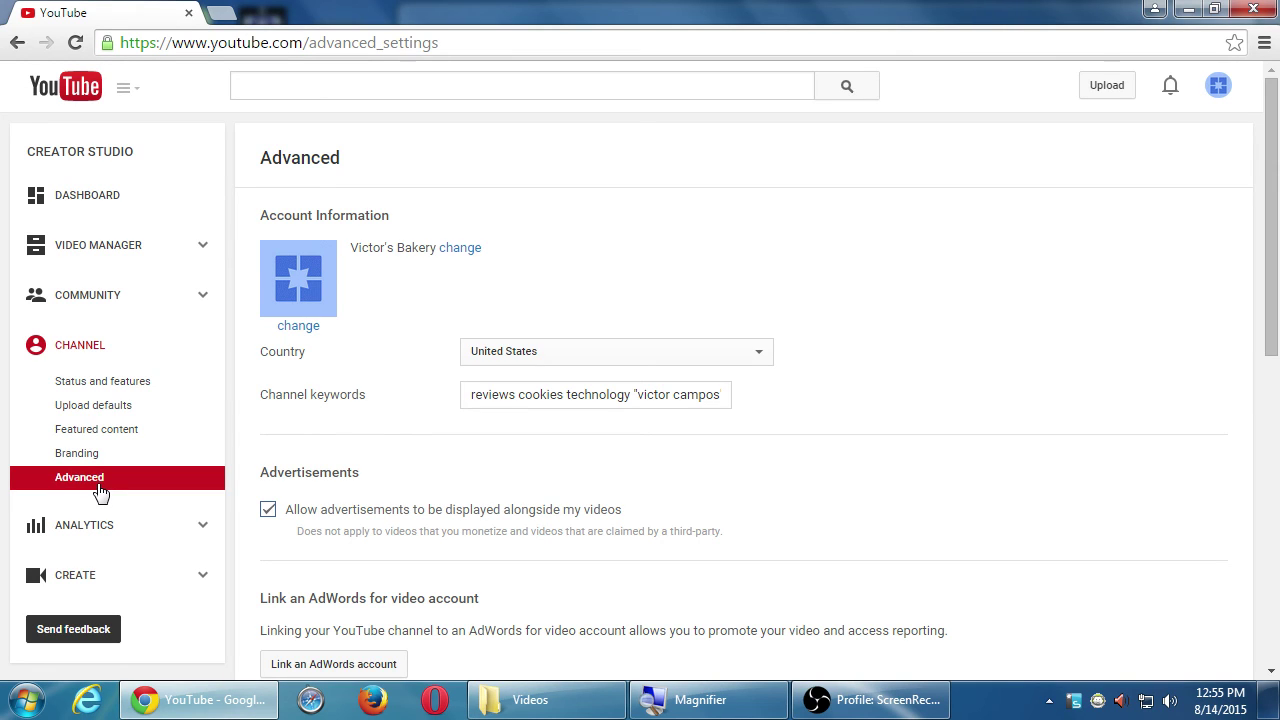
Step: Change the default upload category from Education to People & Blogs
{"action": "left_click", "coordinate": [127, 415]}
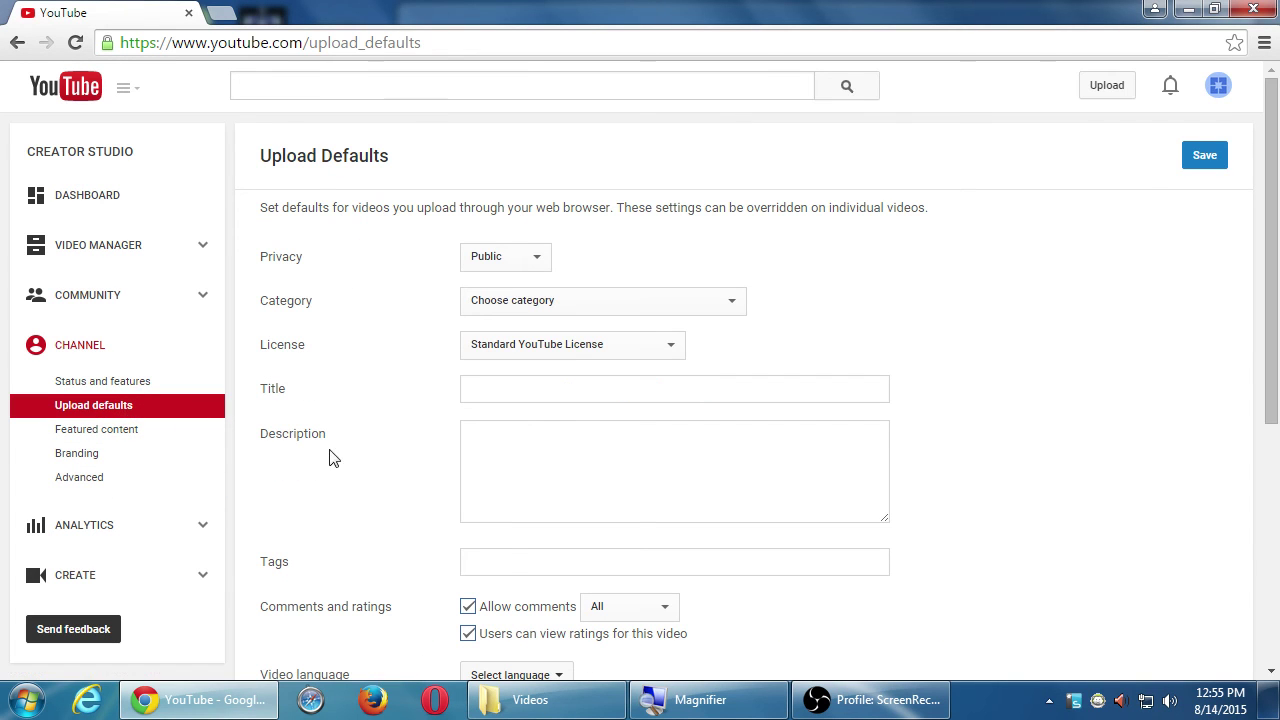
{"action": "left_click", "coordinate": [508, 302]}
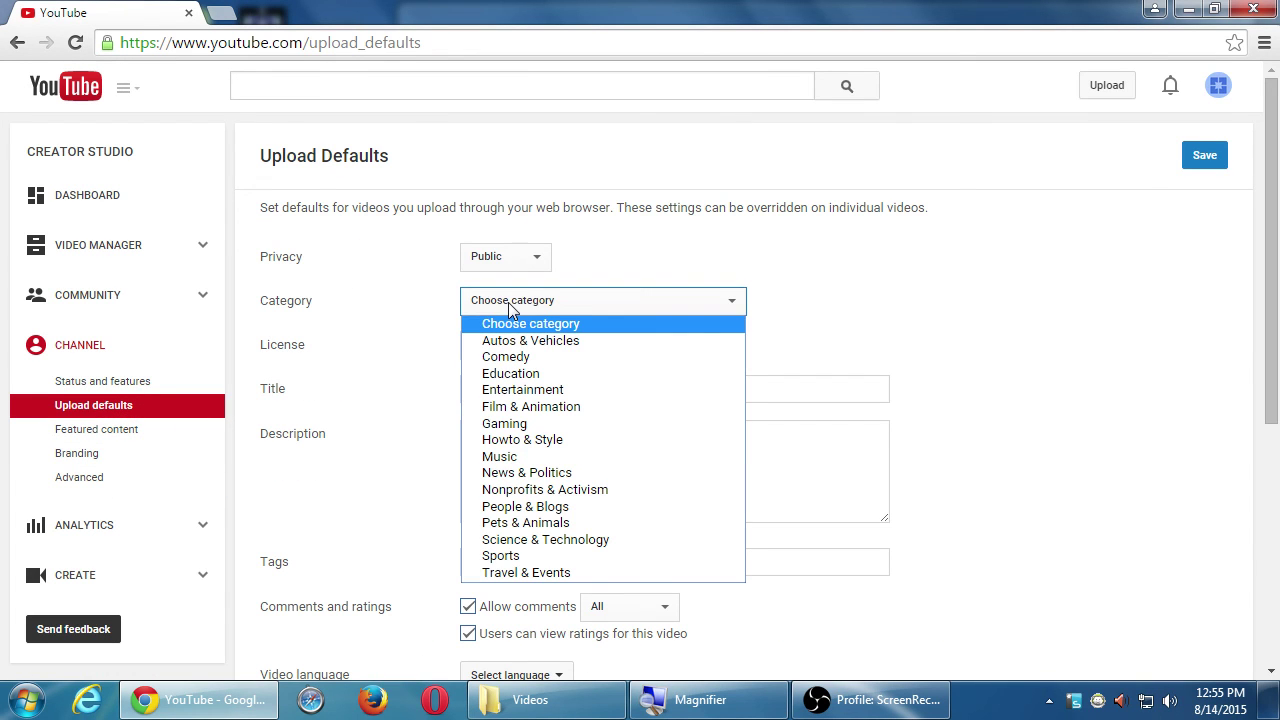
{"action": "left_click", "coordinate": [520, 373]}
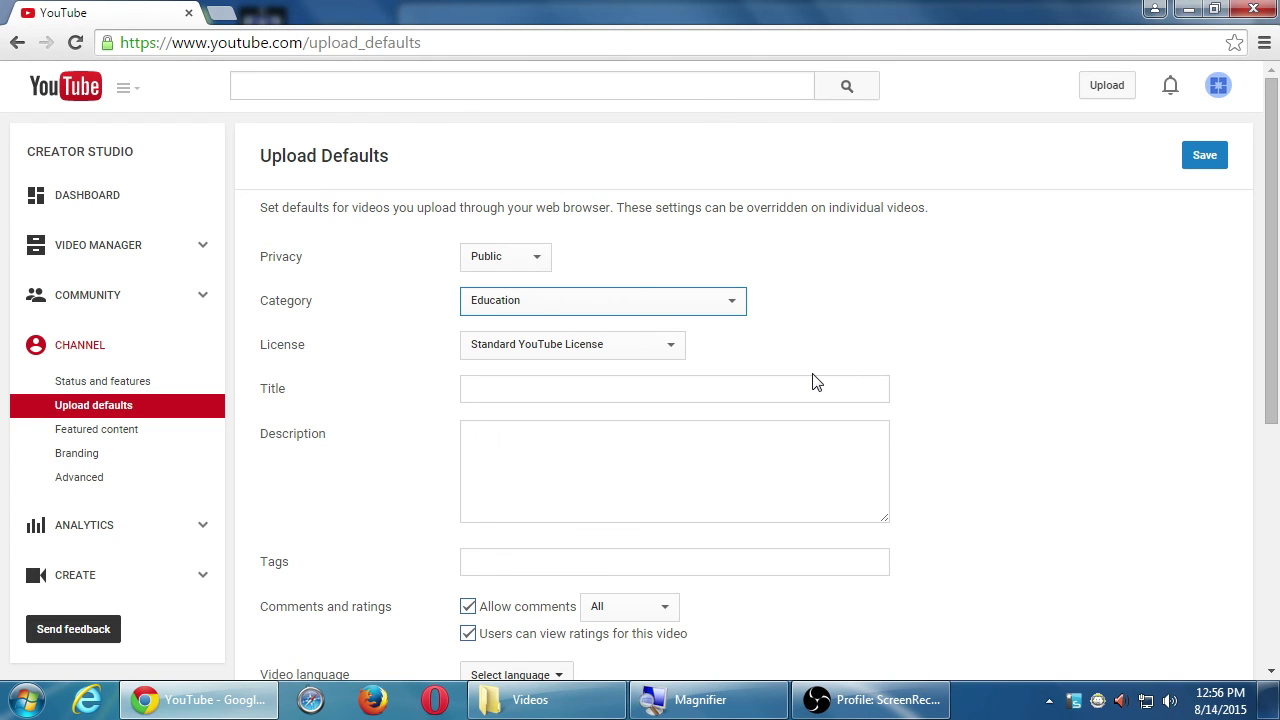
{"action": "left_click", "coordinate": [669, 300]}
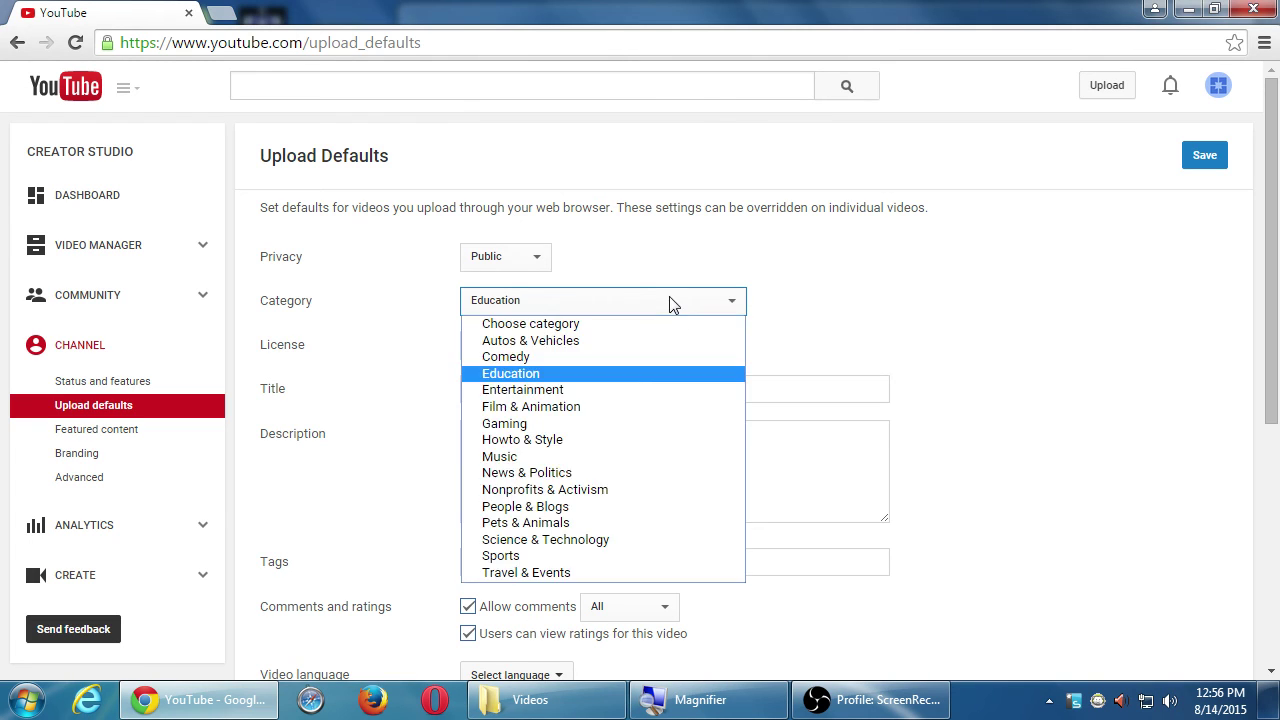
{"action": "left_click", "coordinate": [587, 510]}
{"action": "scroll", "coordinate": [617, 588], "scroll_direction": "down", "scroll_amount": 1}
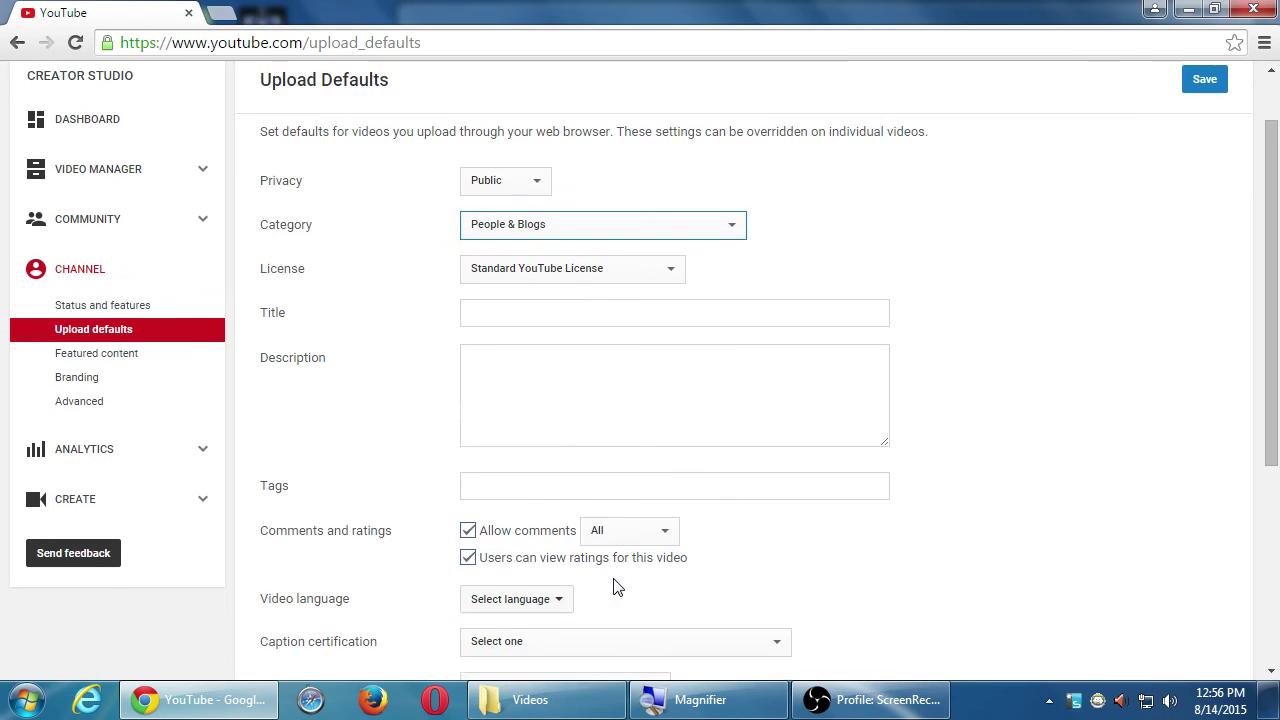
{"action": "left_click", "coordinate": [603, 406]}
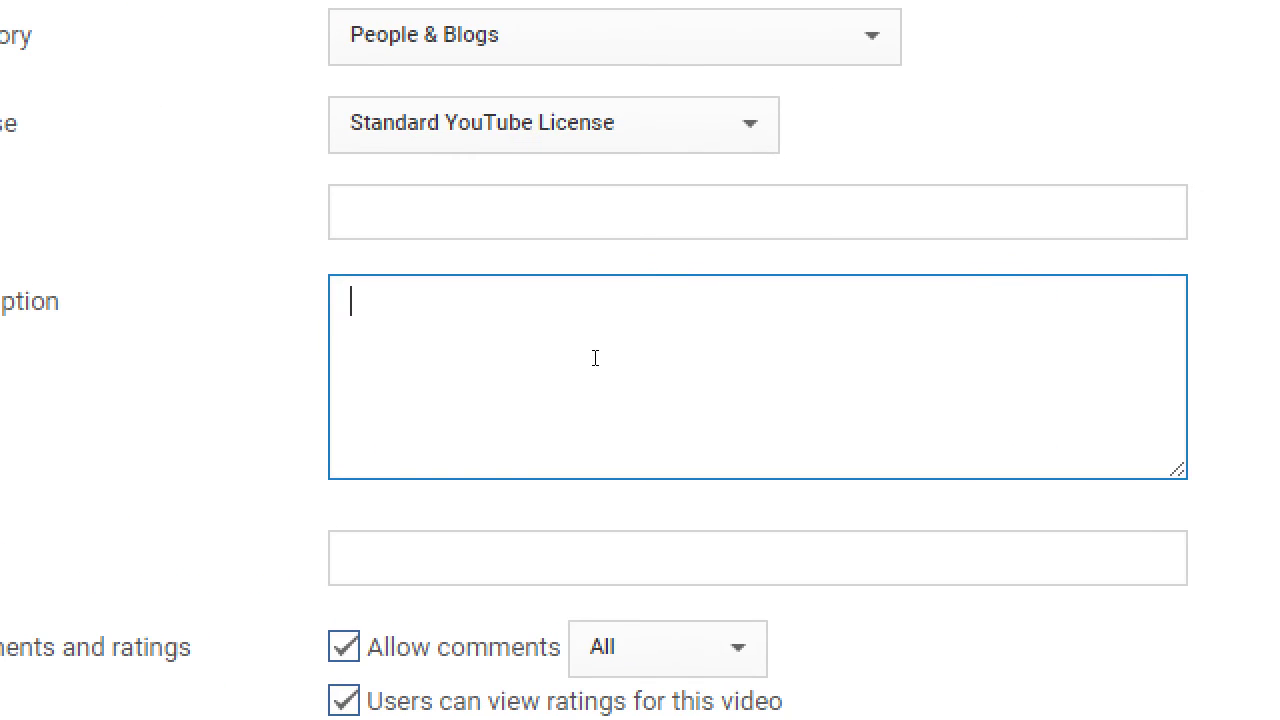
{"action": "type", "text": "http://victor.com"}
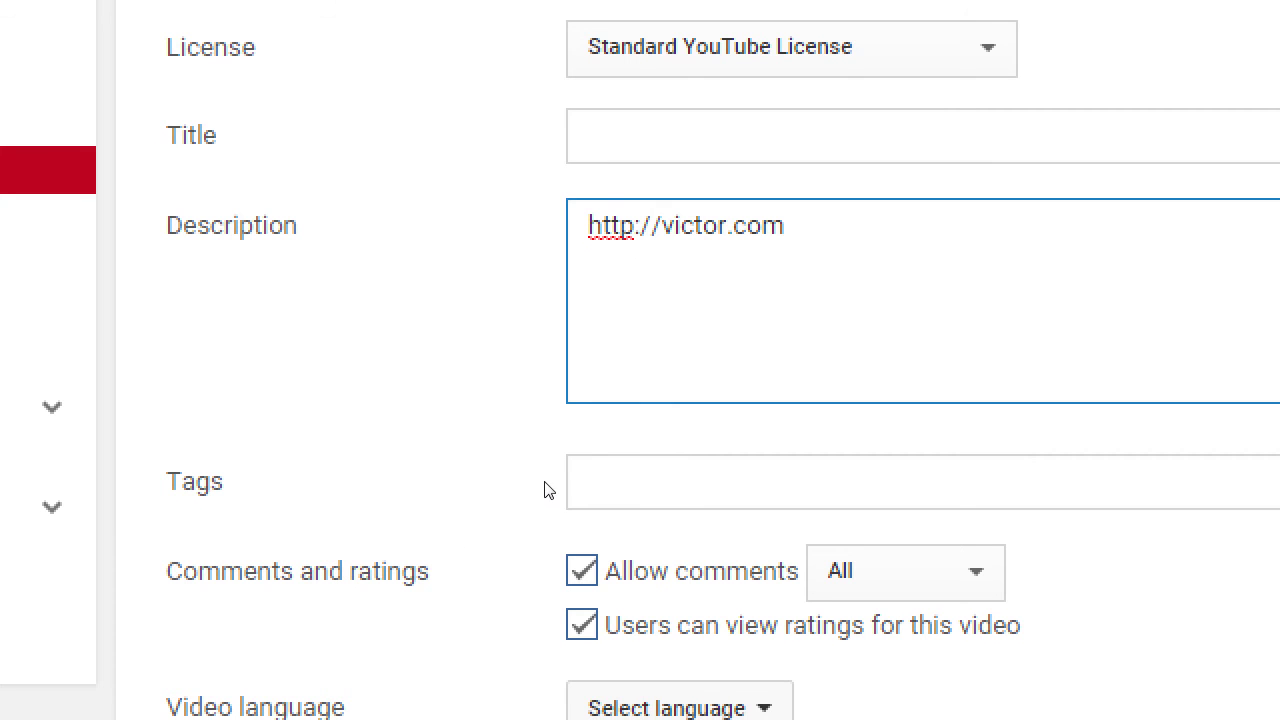
{"action": "left_click", "coordinate": [555, 460]}
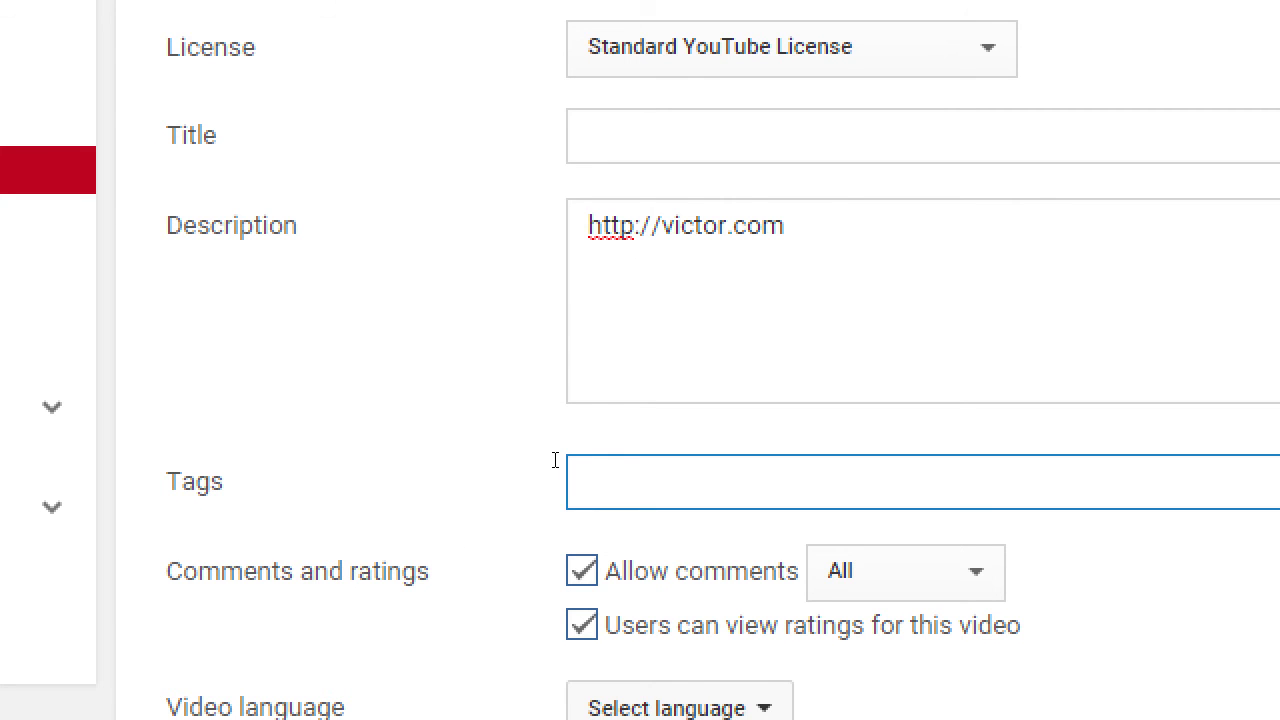
{"action": "type", "text": "bakery, cookie"}
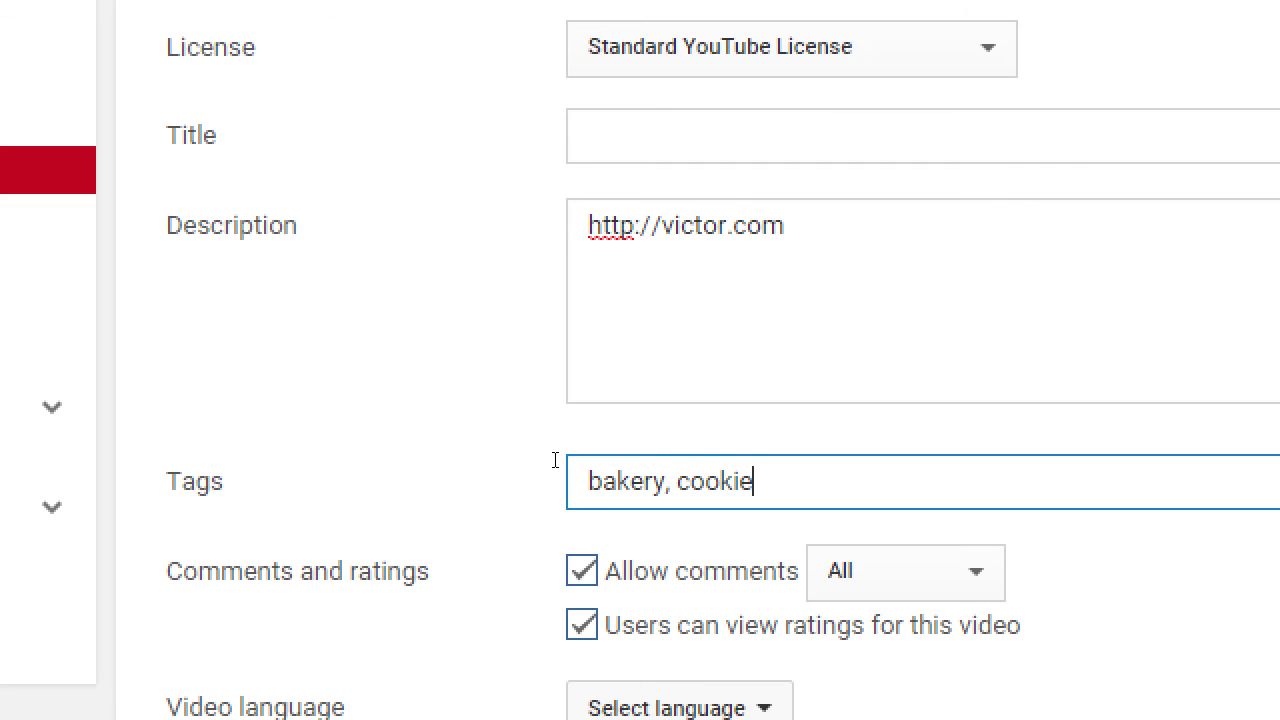
{"action": "scroll", "coordinate": [691, 646], "scroll_direction": "down", "scroll_amount": 2}
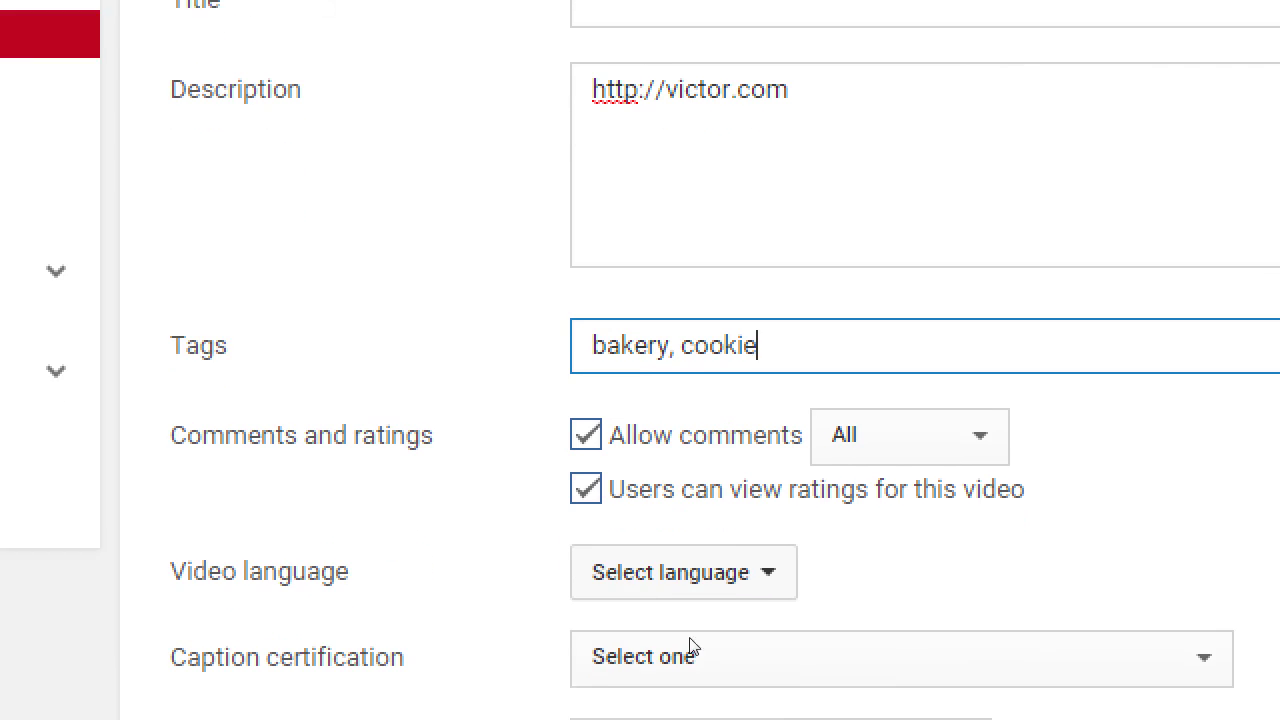
Step: Set comments to Approved, language to English, and captions to never aired on U.S. television
{"action": "key", "text": "Tab"}
{"action": "key", "text": "Tab"}
{"action": "key", "text": "alt+Down"}
{"action": "key", "text": "Down"}
{"action": "key", "text": "Return"}
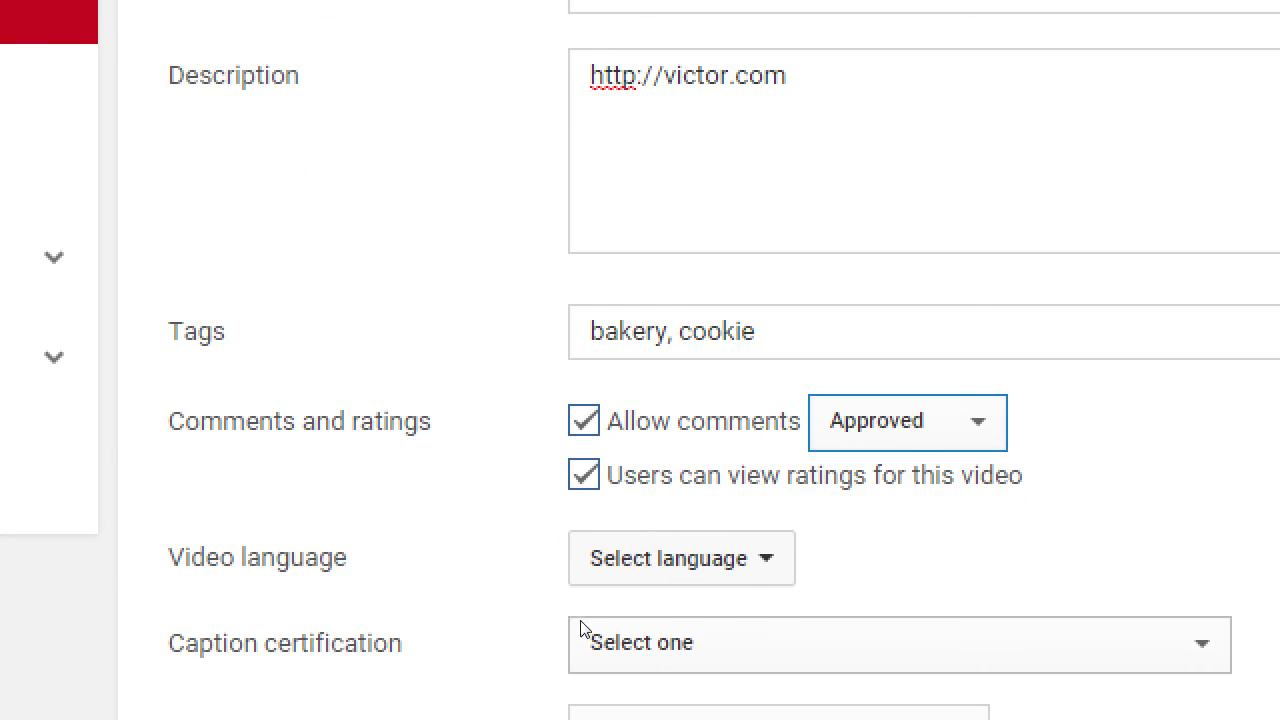
{"action": "key", "text": "Tab"}
{"action": "key", "text": "Tab"}
{"action": "key", "text": "Return"}
{"action": "key", "text": "Return"}
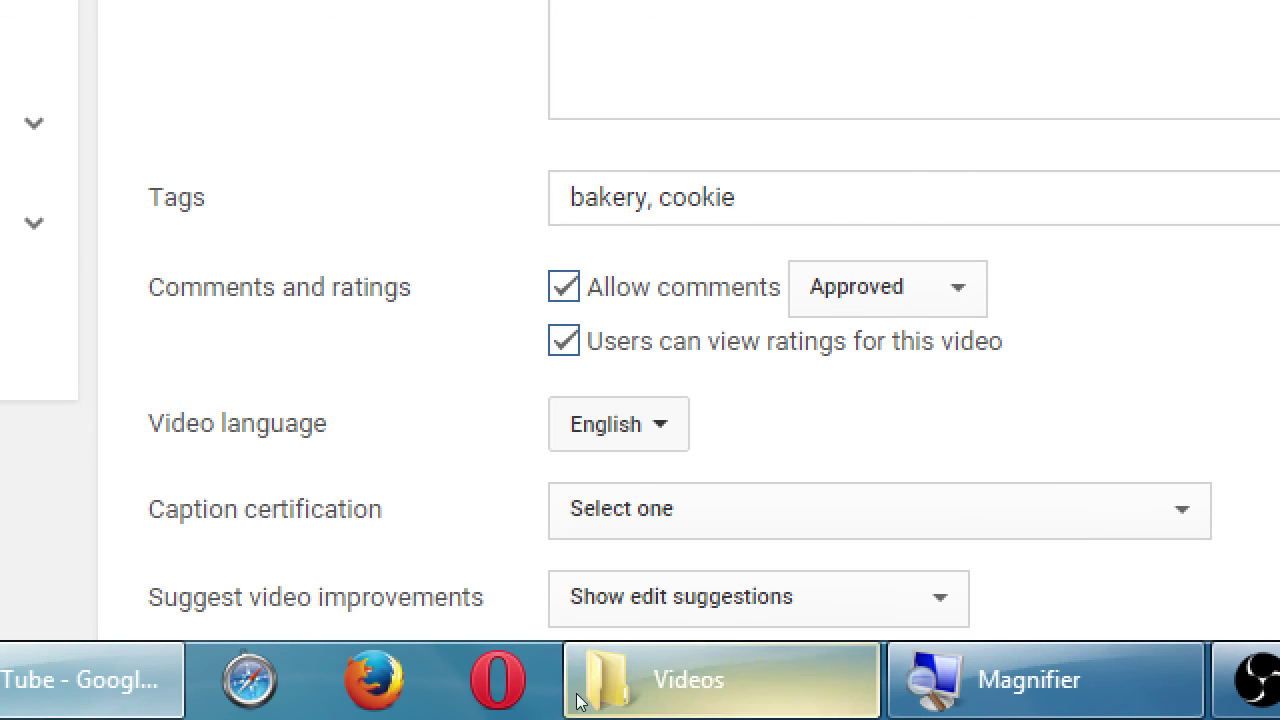
{"action": "key", "text": "Tab"}
{"action": "key", "text": "alt+Down"}
{"action": "key", "text": "Down"}
{"action": "key", "text": "Down"}
{"action": "key", "text": "Up"}
{"action": "key", "text": "Return"}
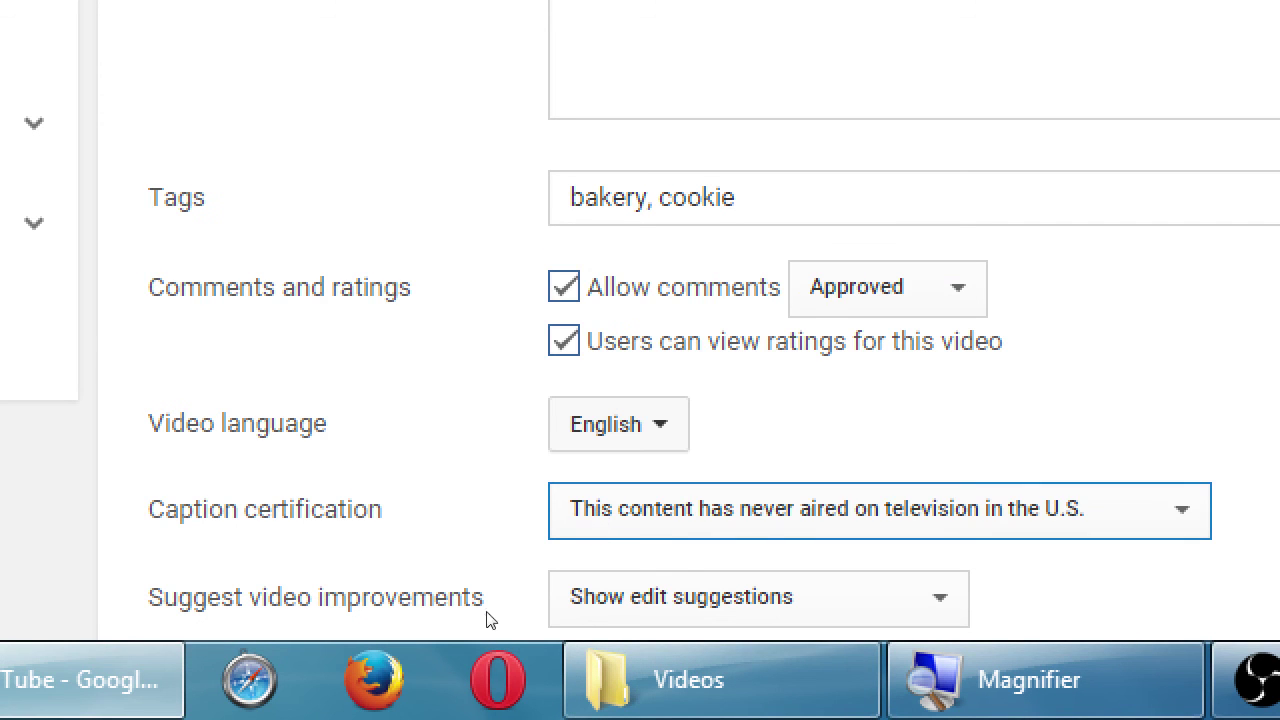
{"action": "scroll", "coordinate": [489, 617], "scroll_direction": "down", "scroll_amount": 1}
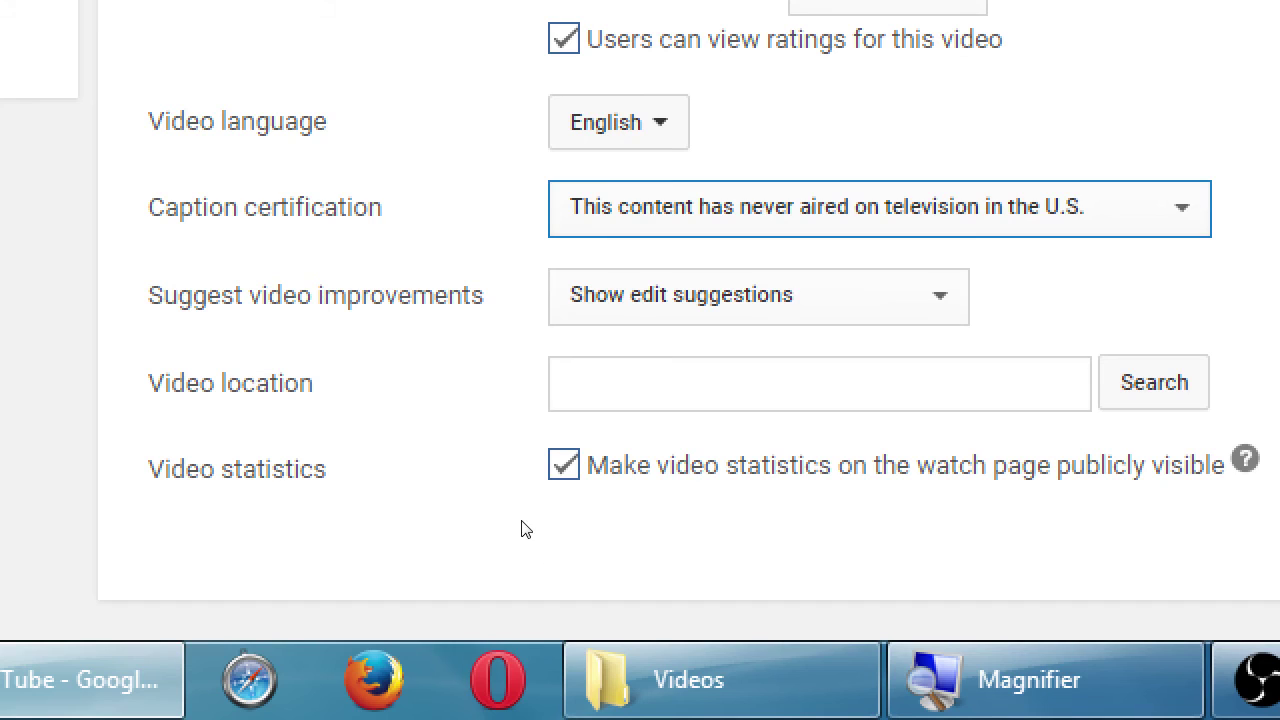
{"action": "key", "text": "Tab"}
{"action": "key", "text": "space"}
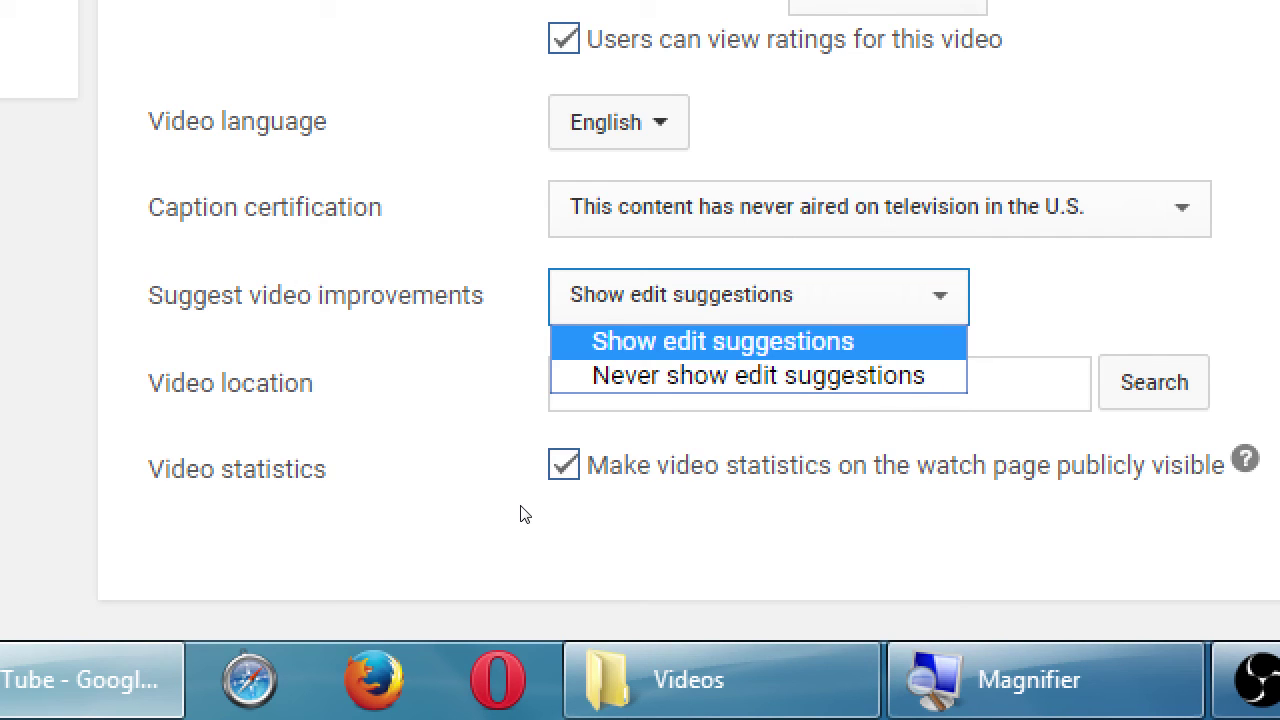
{"action": "left_click", "coordinate": [338, 523]}
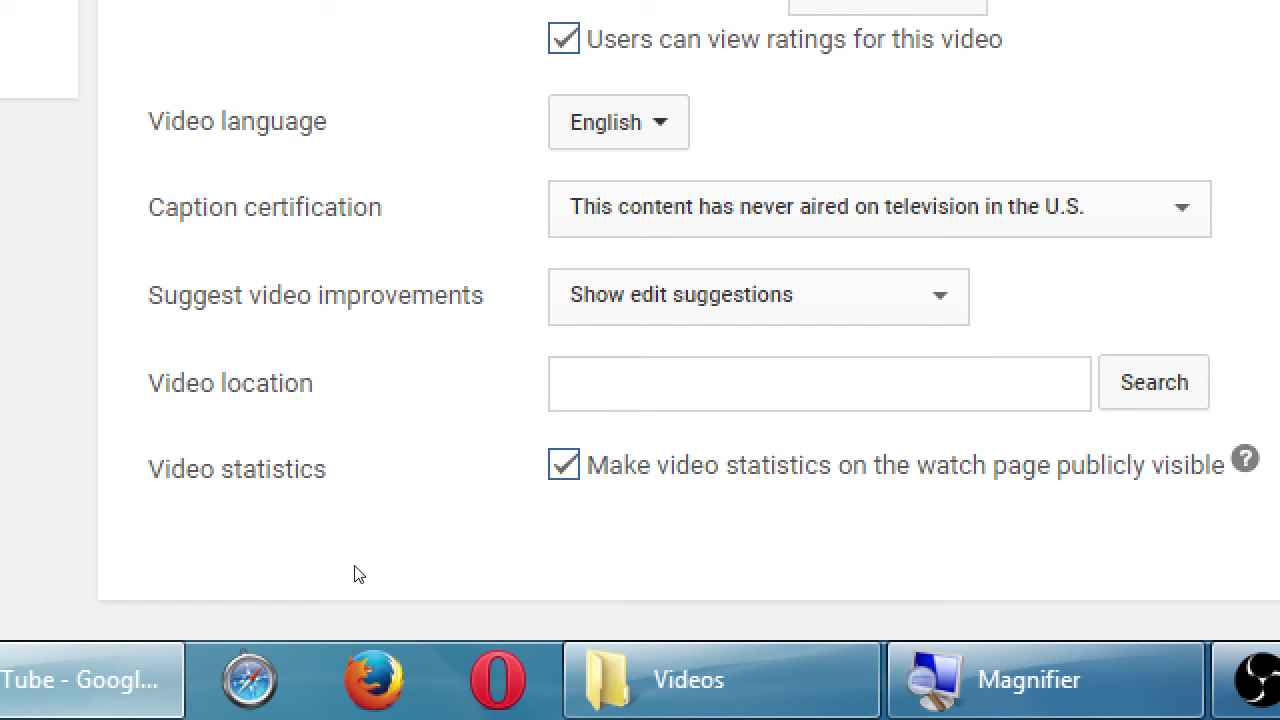
{"action": "scroll", "coordinate": [340, 550], "scroll_direction": "down", "scroll_amount": 2}
{"action": "scroll", "coordinate": [435, 555], "scroll_direction": "up", "scroll_amount": 1}
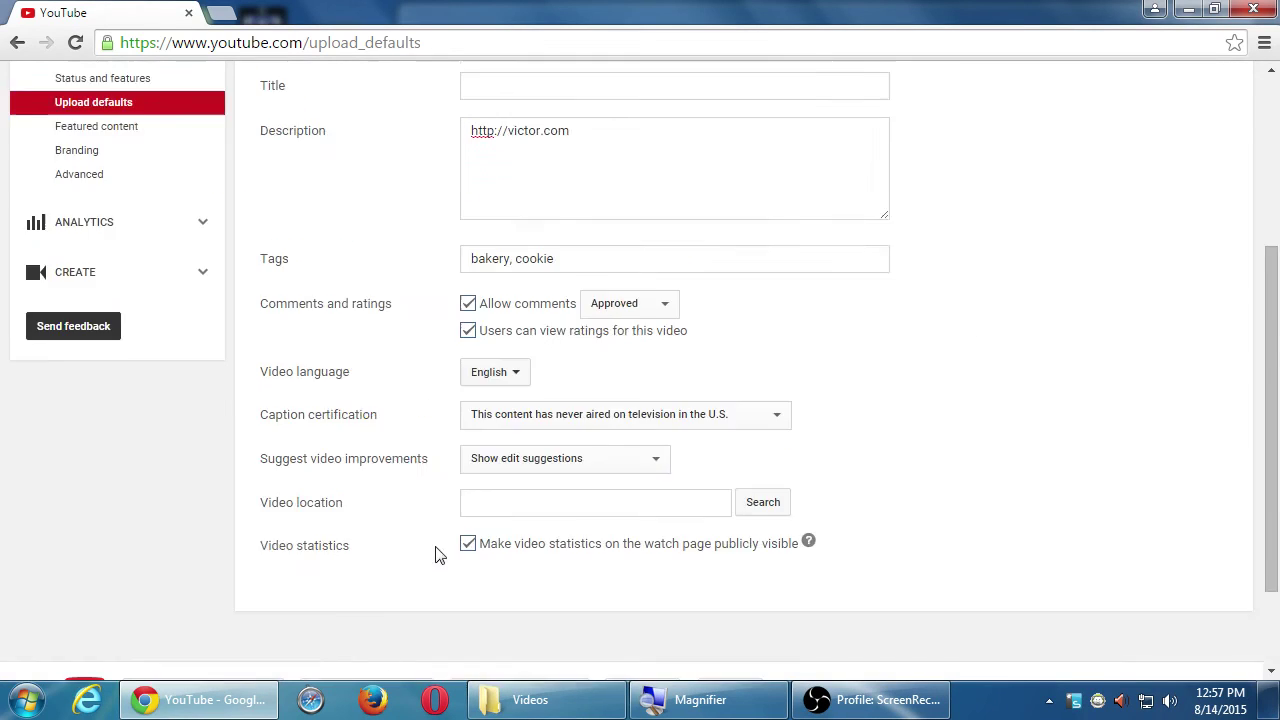
{"action": "scroll", "coordinate": [435, 555], "scroll_direction": "up", "scroll_amount": 3}
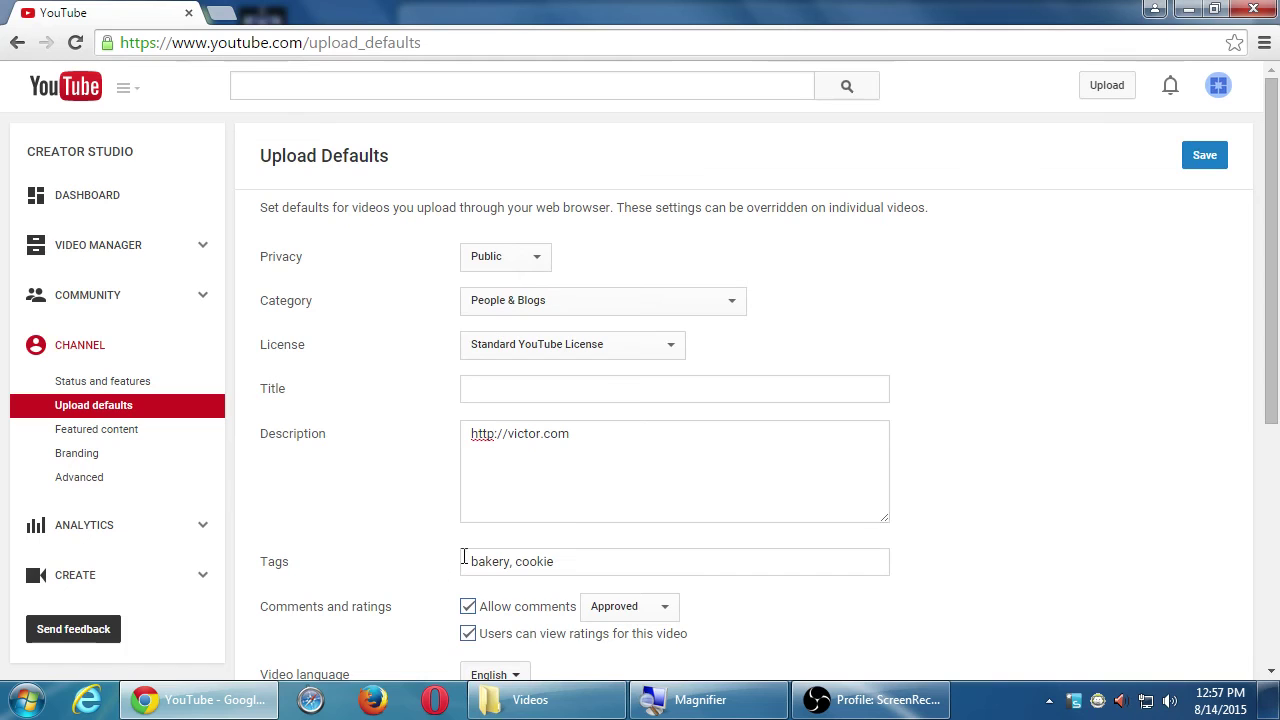
Step: Save the upload defaults
{"action": "left_click", "coordinate": [1205, 160]}
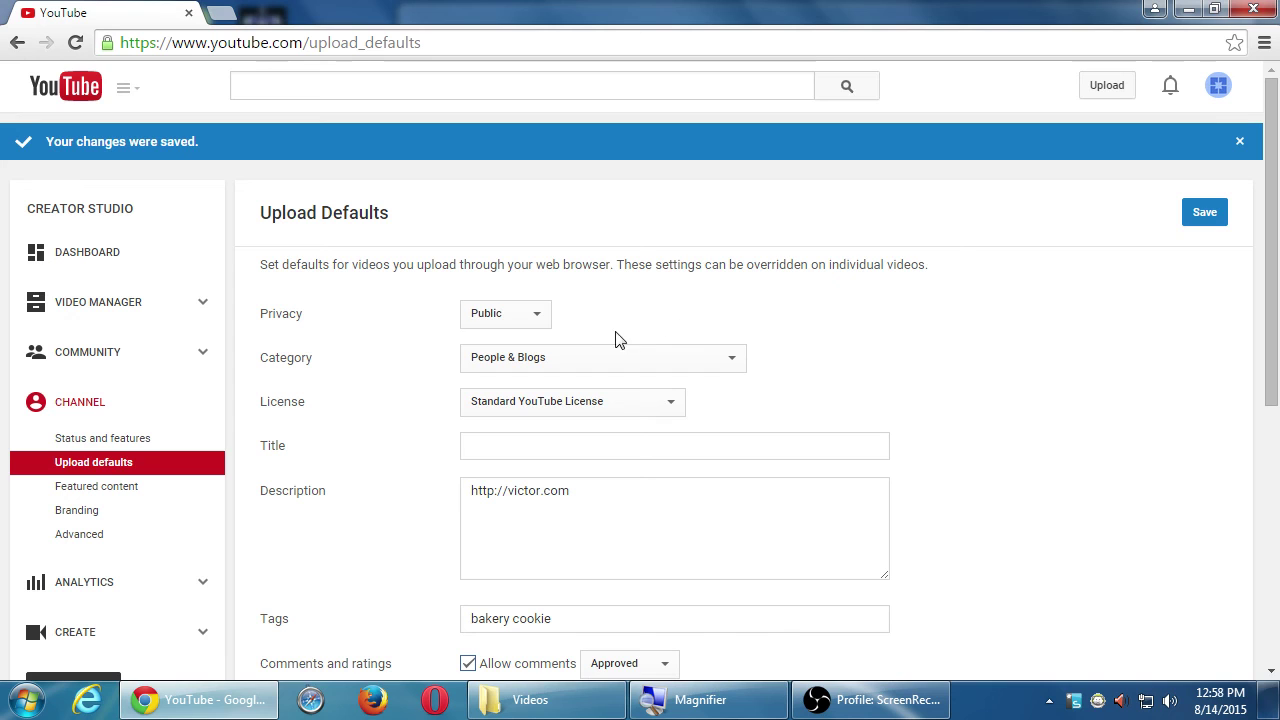
Step: Go to the channel's Status and features page
{"action": "left_click", "coordinate": [102, 440]}
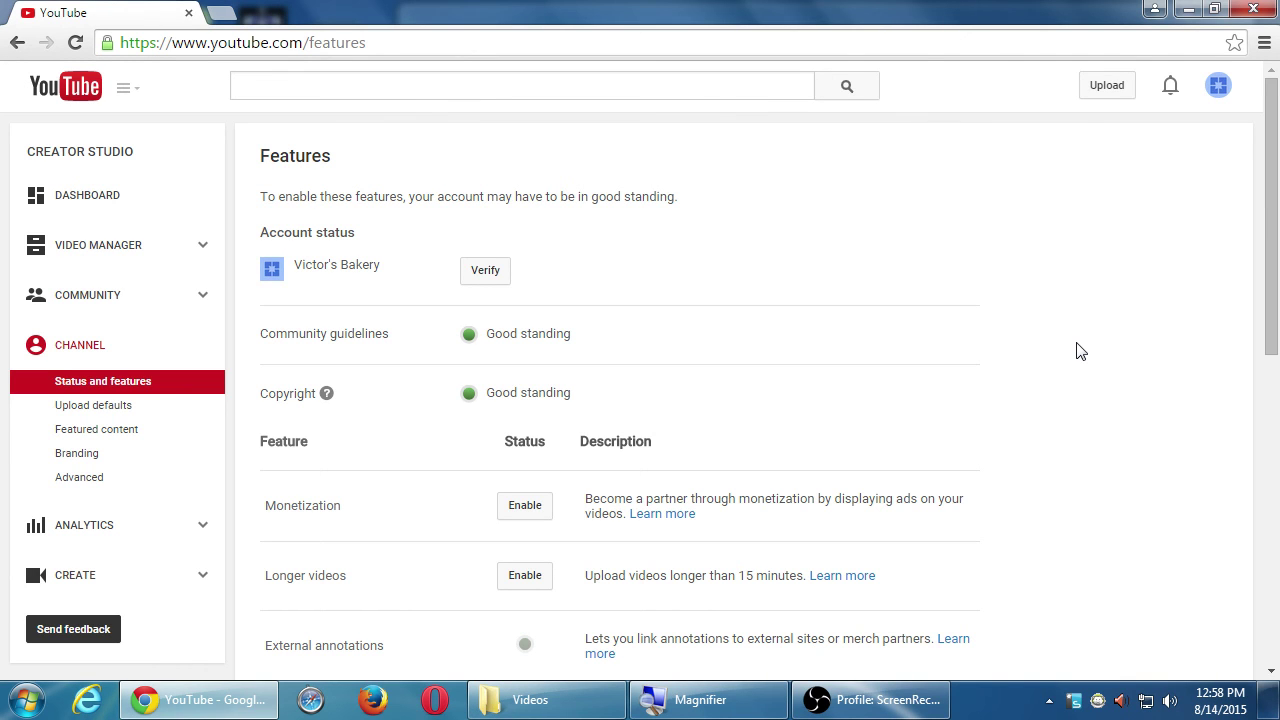
{"action": "scroll", "coordinate": [1080, 351], "scroll_direction": "down", "scroll_amount": 4}
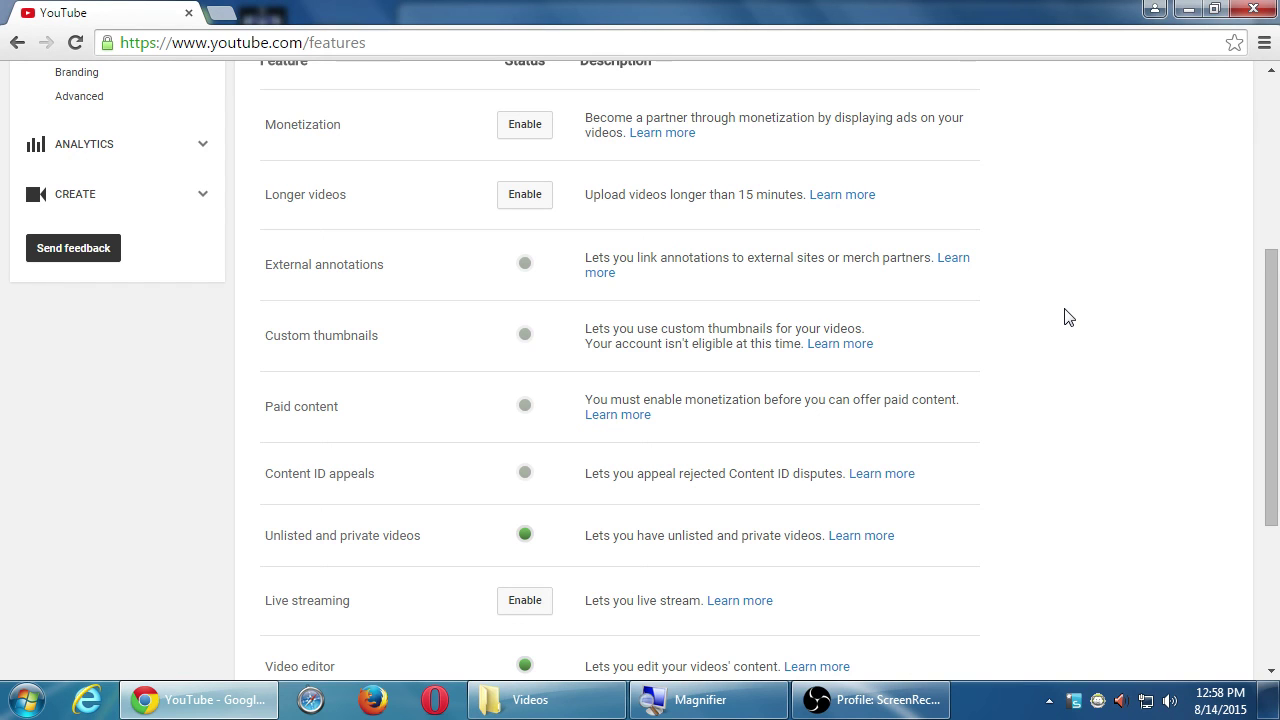
{"action": "scroll", "coordinate": [1086, 346], "scroll_direction": "down", "scroll_amount": 3}
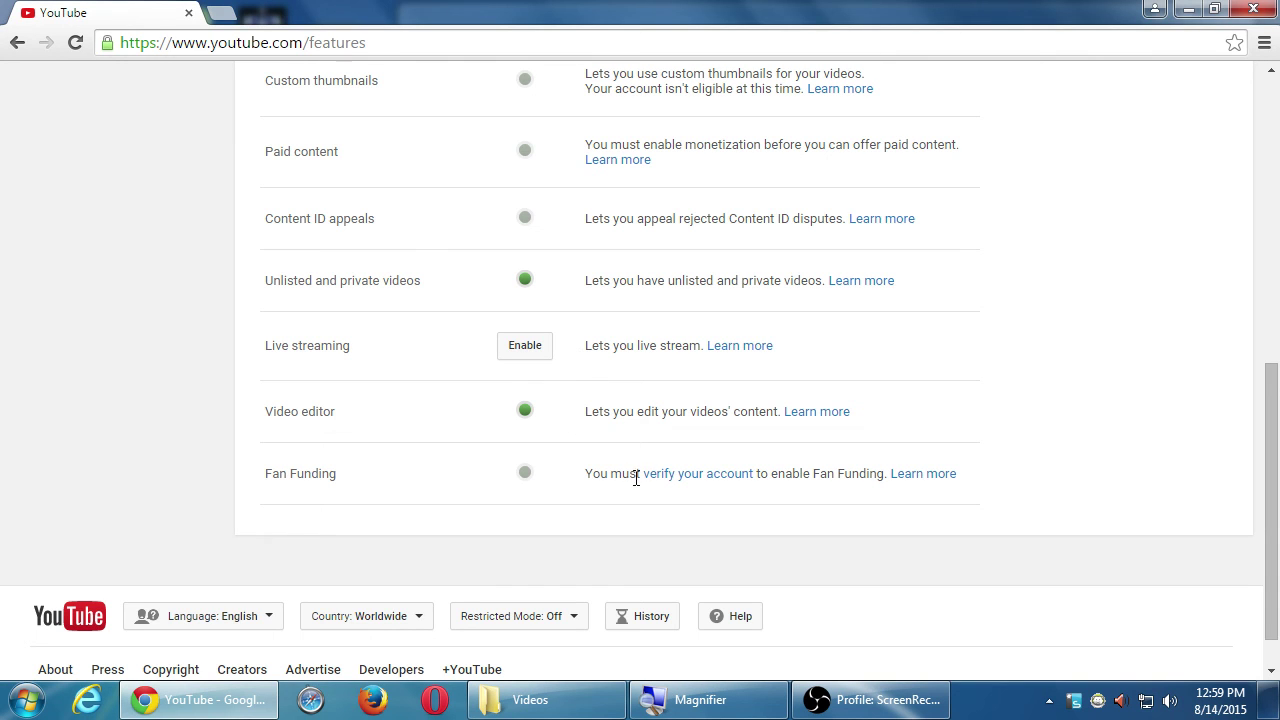
{"action": "scroll", "coordinate": [636, 477], "scroll_direction": "up", "scroll_amount": 10}
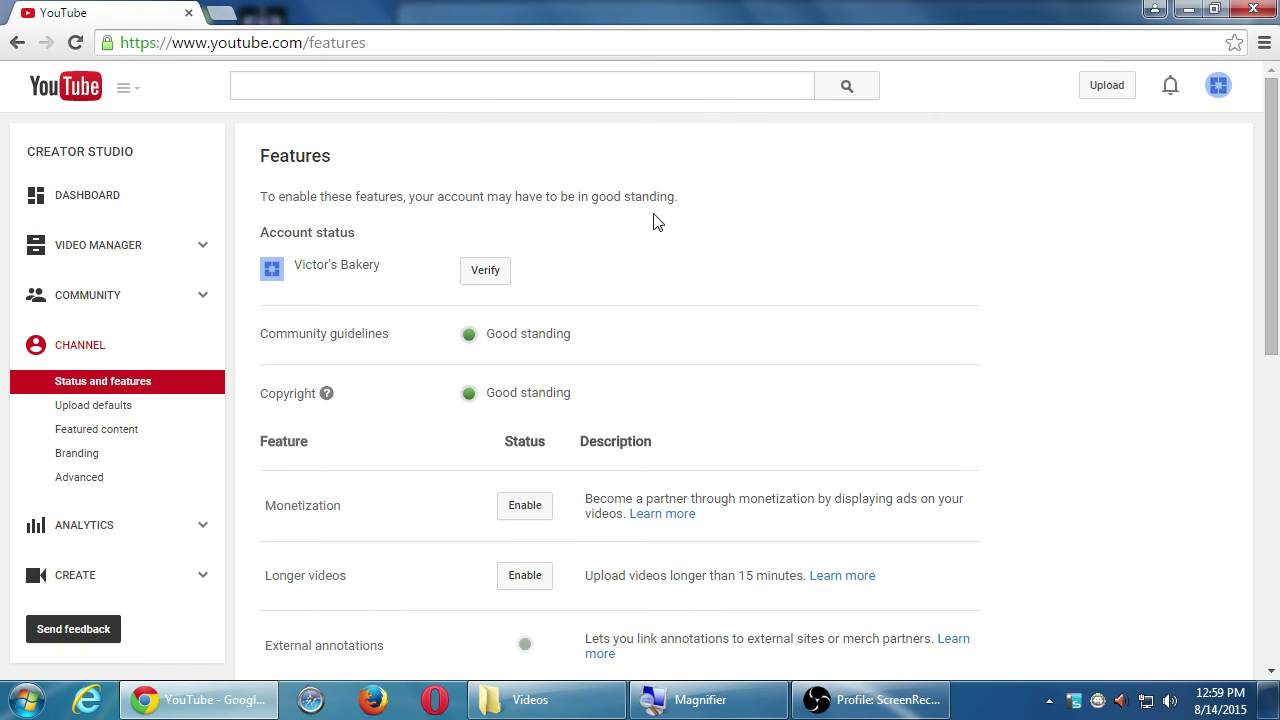
Step: Search for 'unboxing lg730' and open the 'LG HBS 730 Unboxing and review' video
{"action": "left_click", "coordinate": [540, 90]}
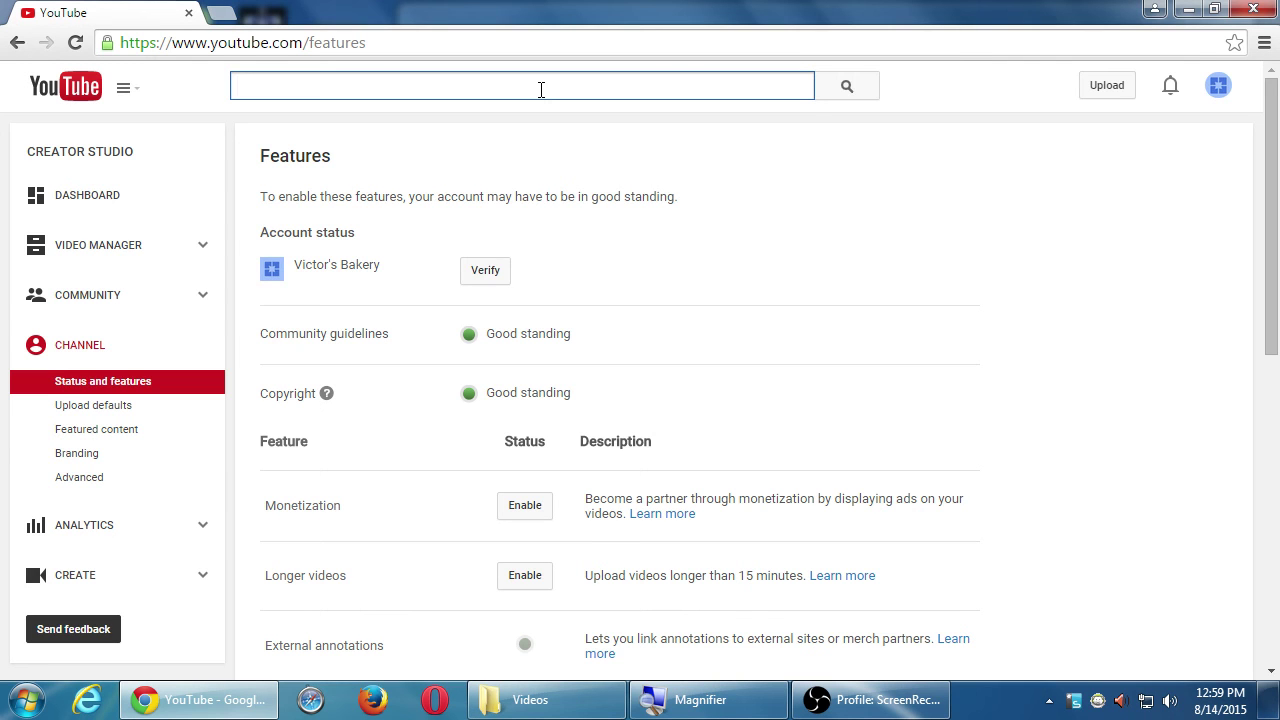
{"action": "type", "text": "unboxing lg7"}
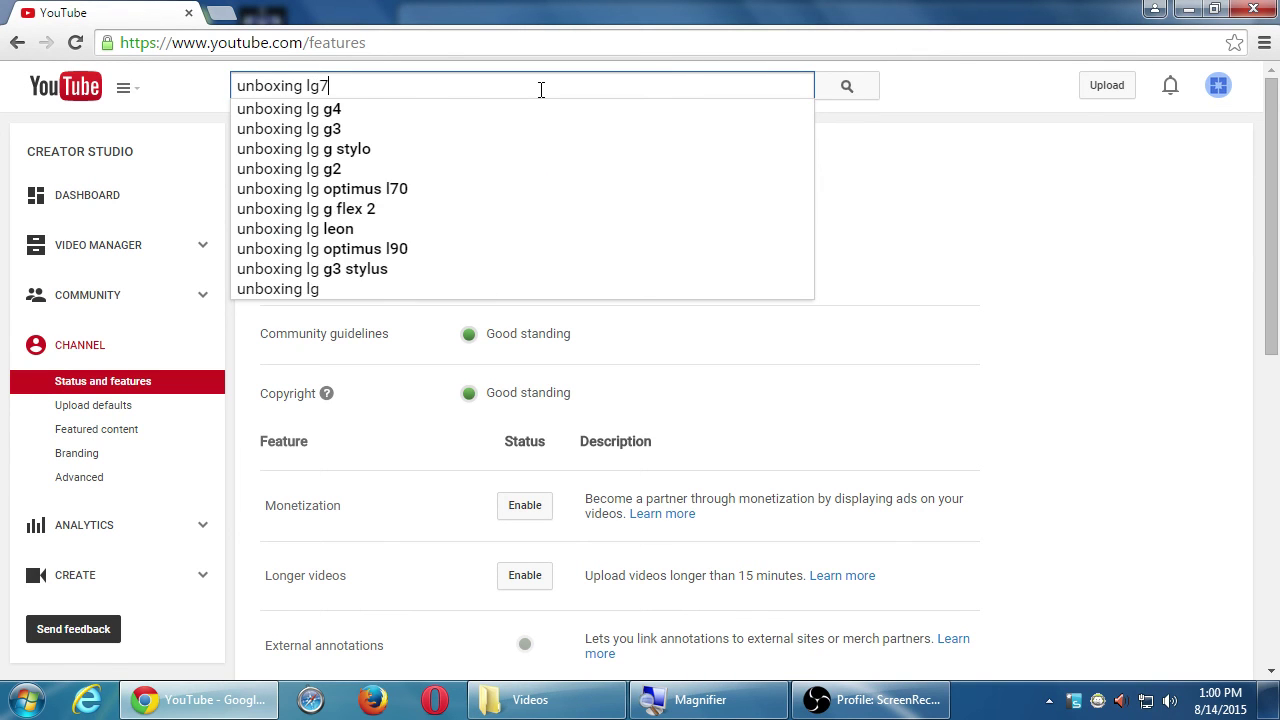
{"action": "type", "text": "30"}
{"action": "key", "text": "Return"}
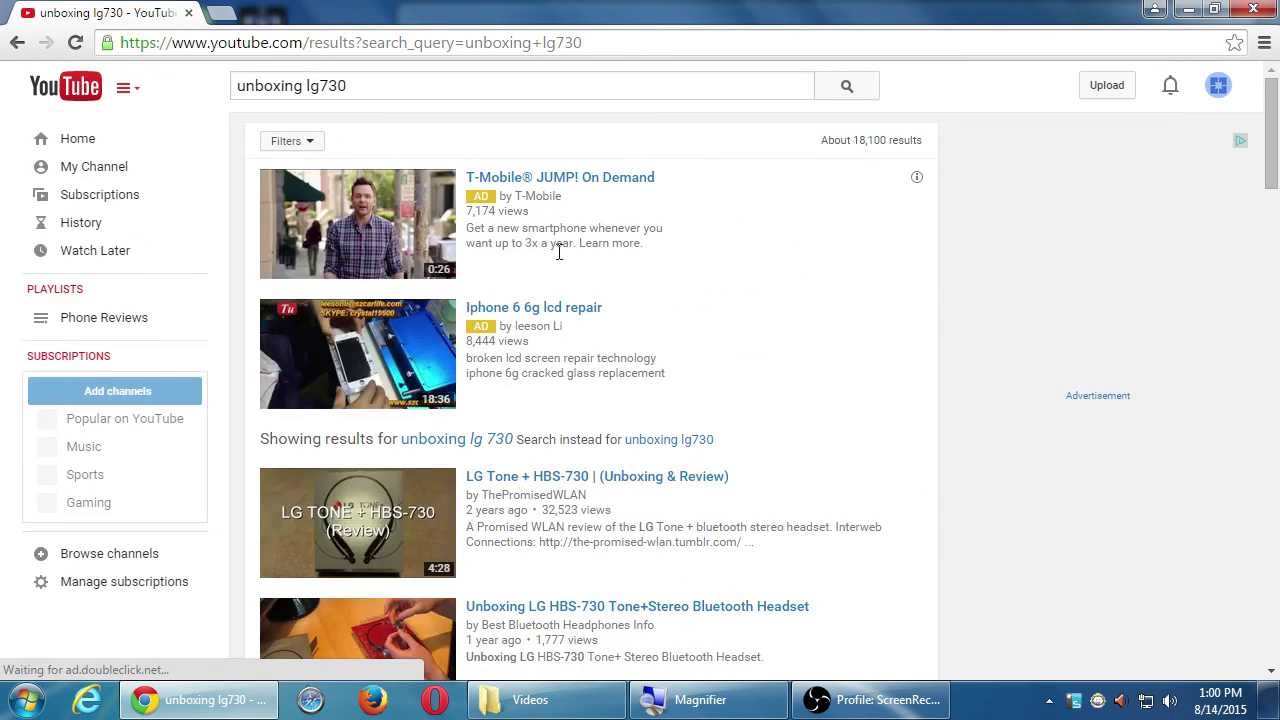
{"action": "scroll", "coordinate": [923, 494], "scroll_direction": "down", "scroll_amount": 3}
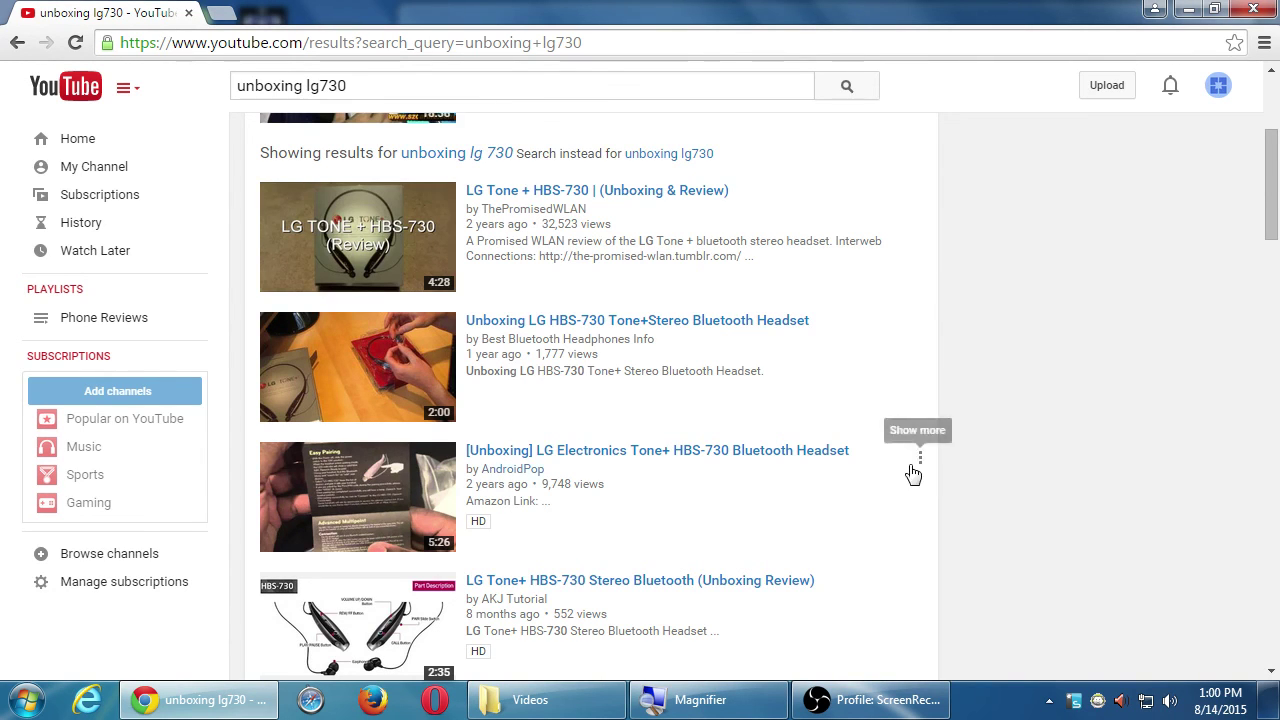
{"action": "scroll", "coordinate": [913, 460], "scroll_direction": "down", "scroll_amount": 8}
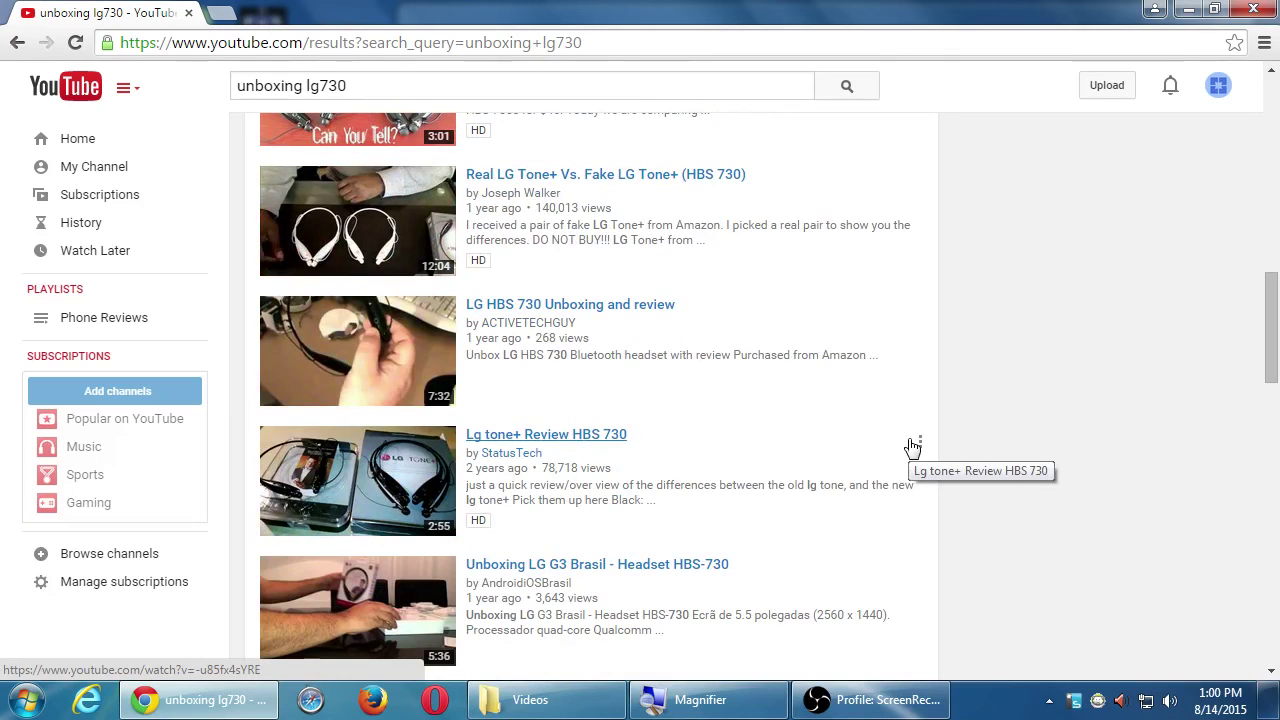
{"action": "left_click", "coordinate": [628, 305]}
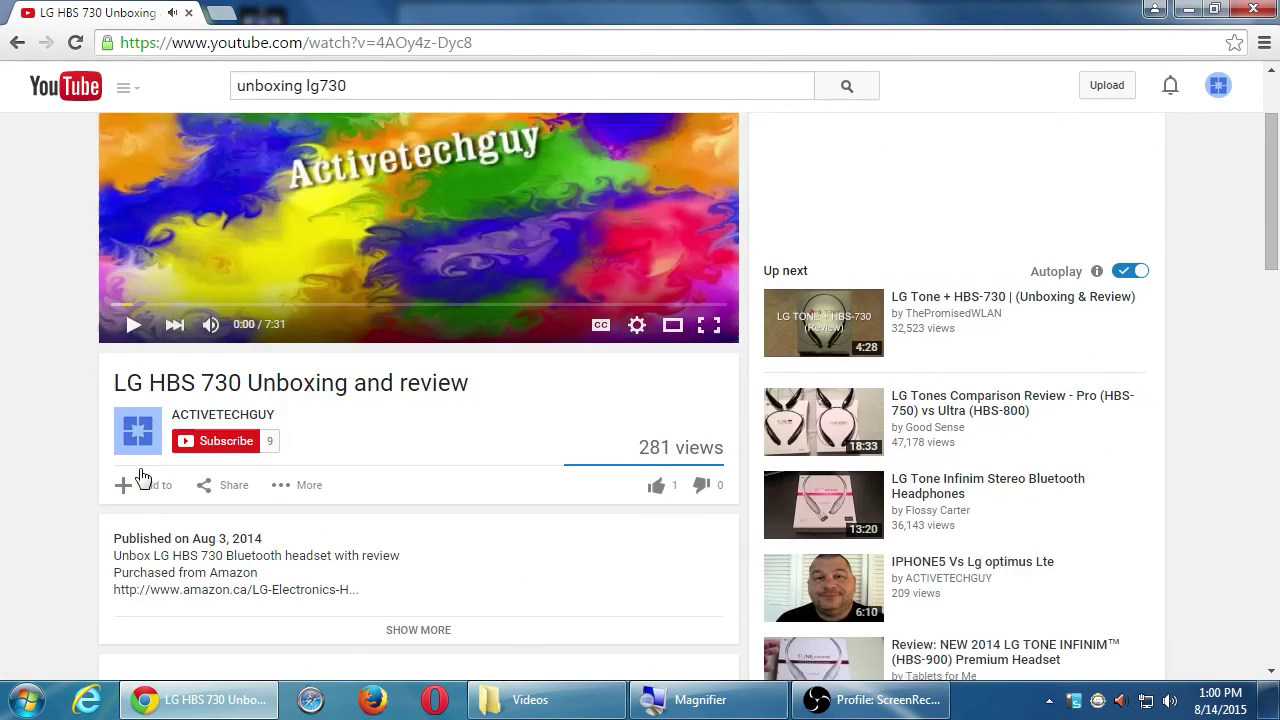
Step: Like the video, post the comment 'Great video. I want a pair!', and reload the page
{"action": "scroll", "coordinate": [143, 478], "scroll_direction": "down", "scroll_amount": 1}
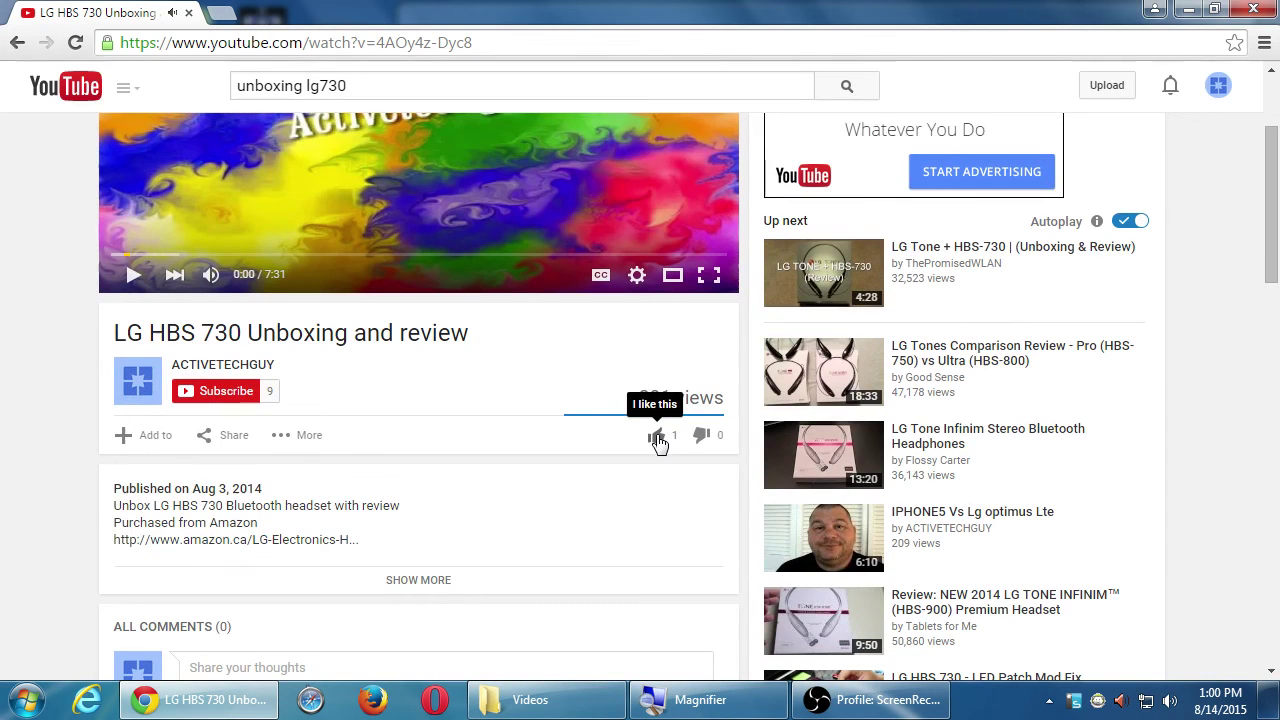
{"action": "left_click", "coordinate": [656, 437]}
{"action": "scroll", "coordinate": [545, 590], "scroll_direction": "down", "scroll_amount": 1}
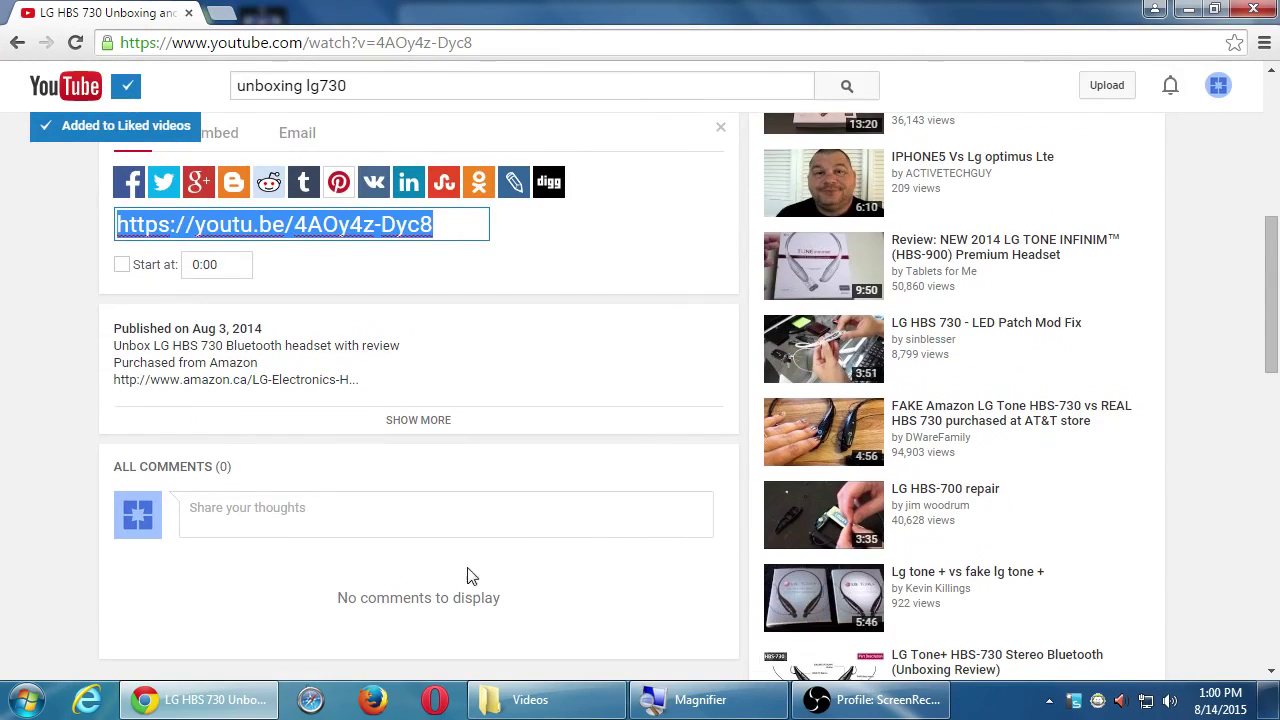
{"action": "left_click", "coordinate": [380, 526]}
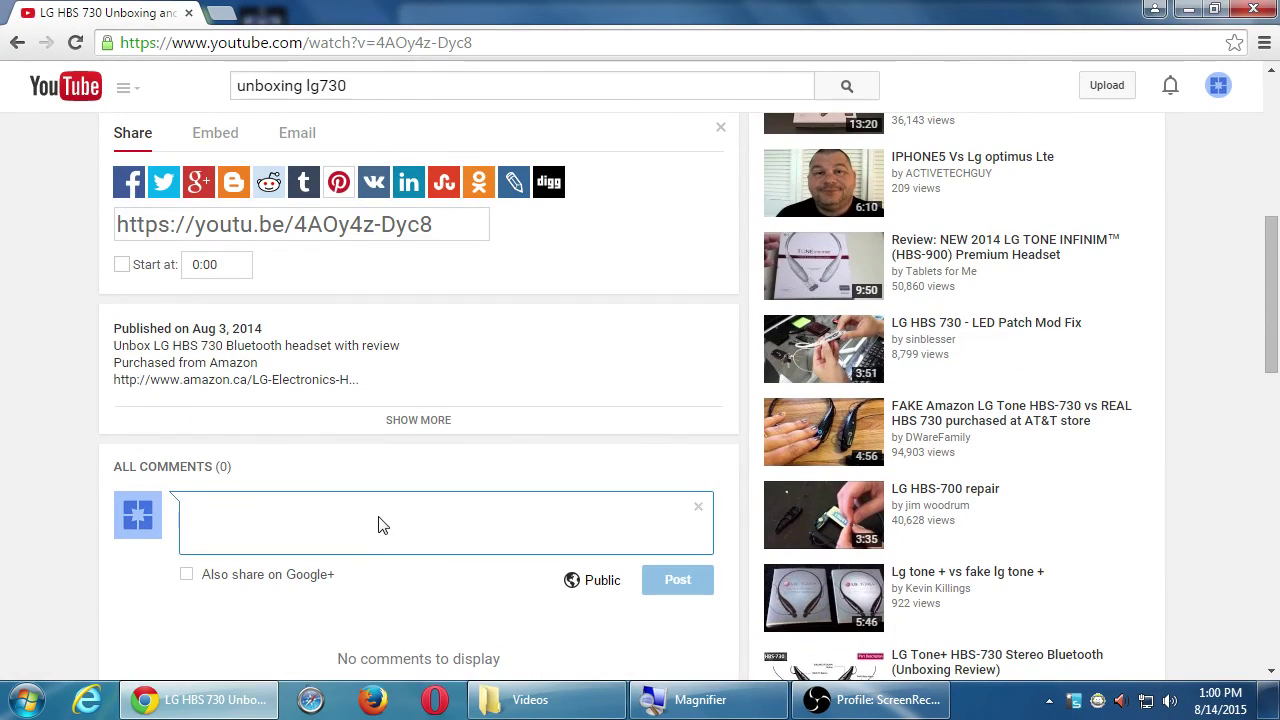
{"action": "type", "text": "Great video"}
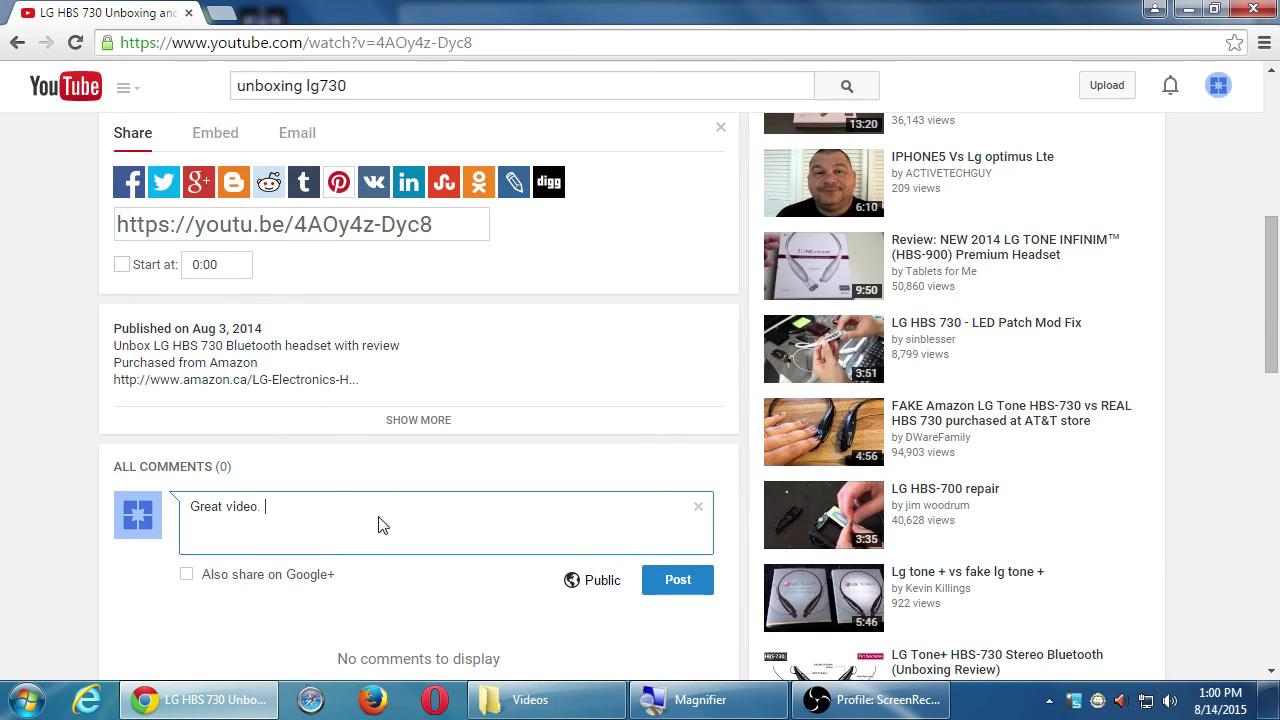
{"action": "type", "text": ". I want a pair!"}
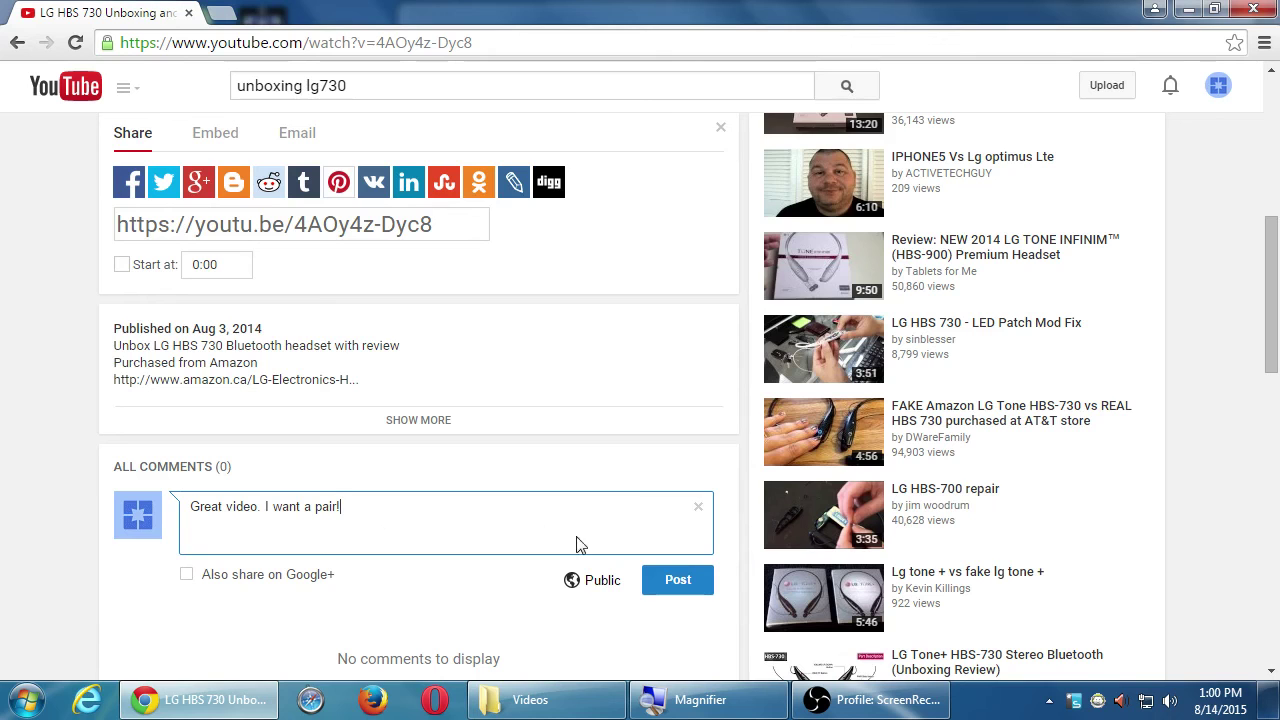
{"action": "left_click", "coordinate": [663, 579]}
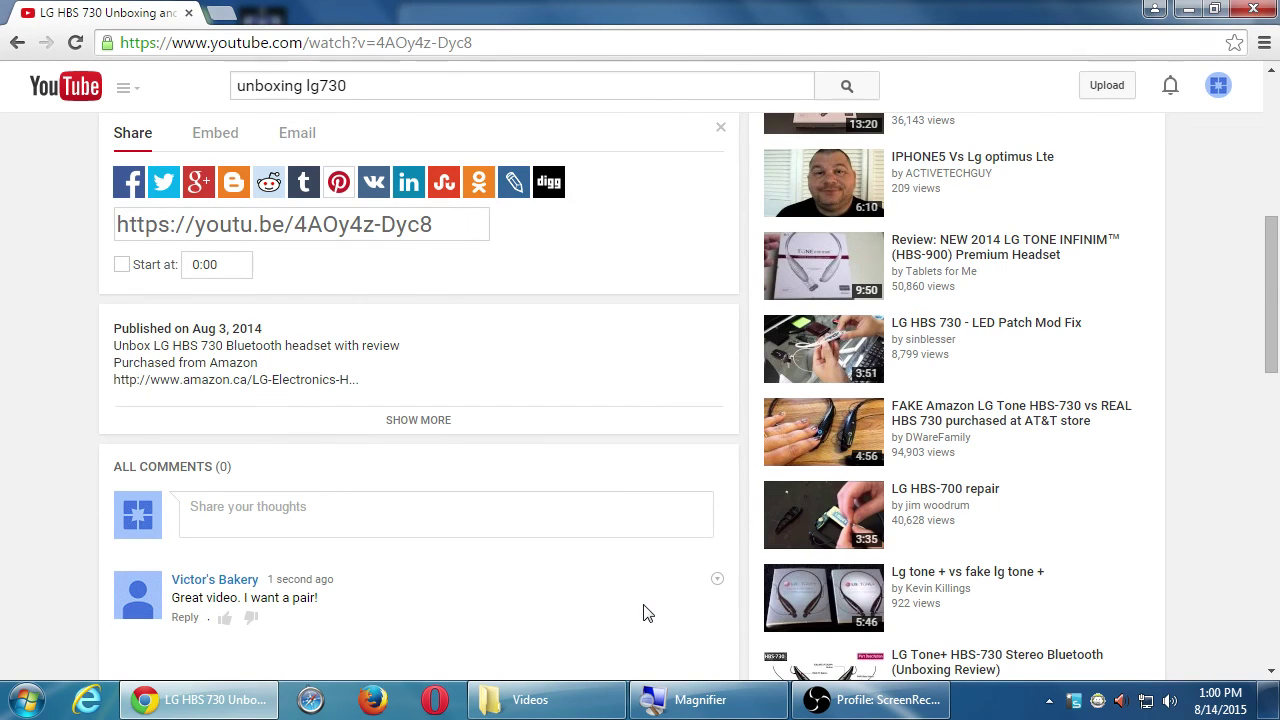
{"action": "key", "text": "F5"}
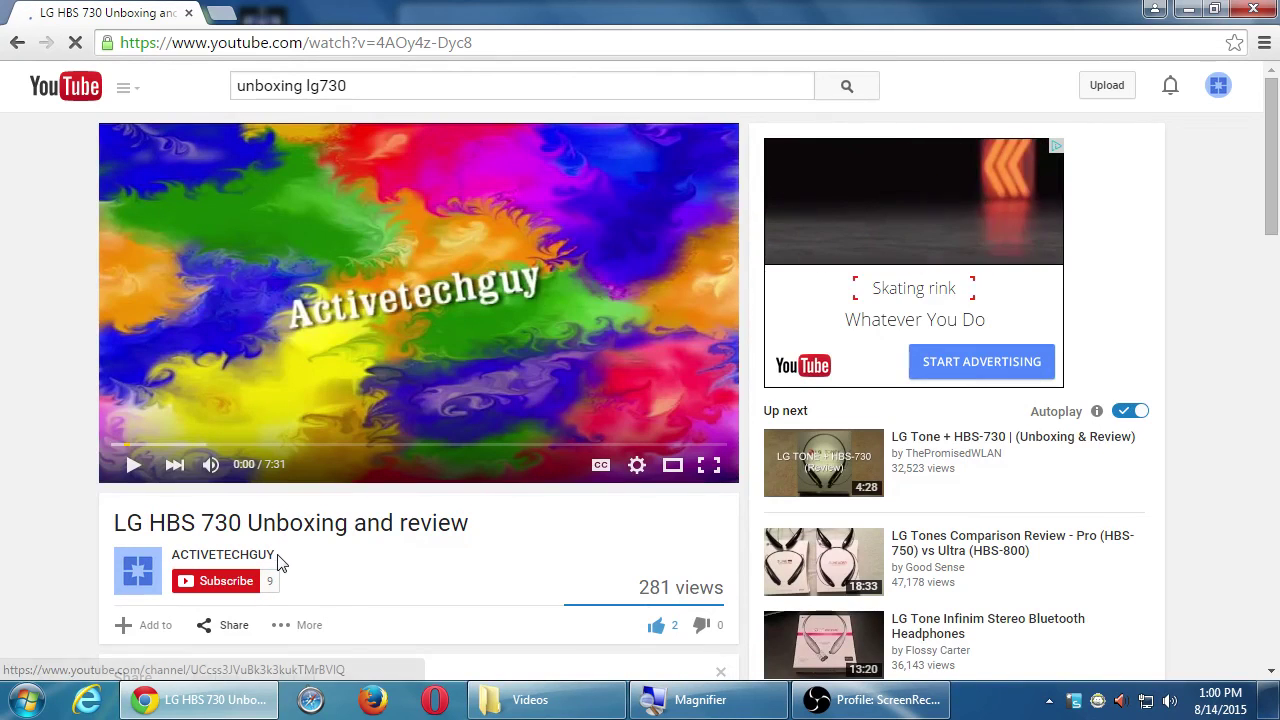